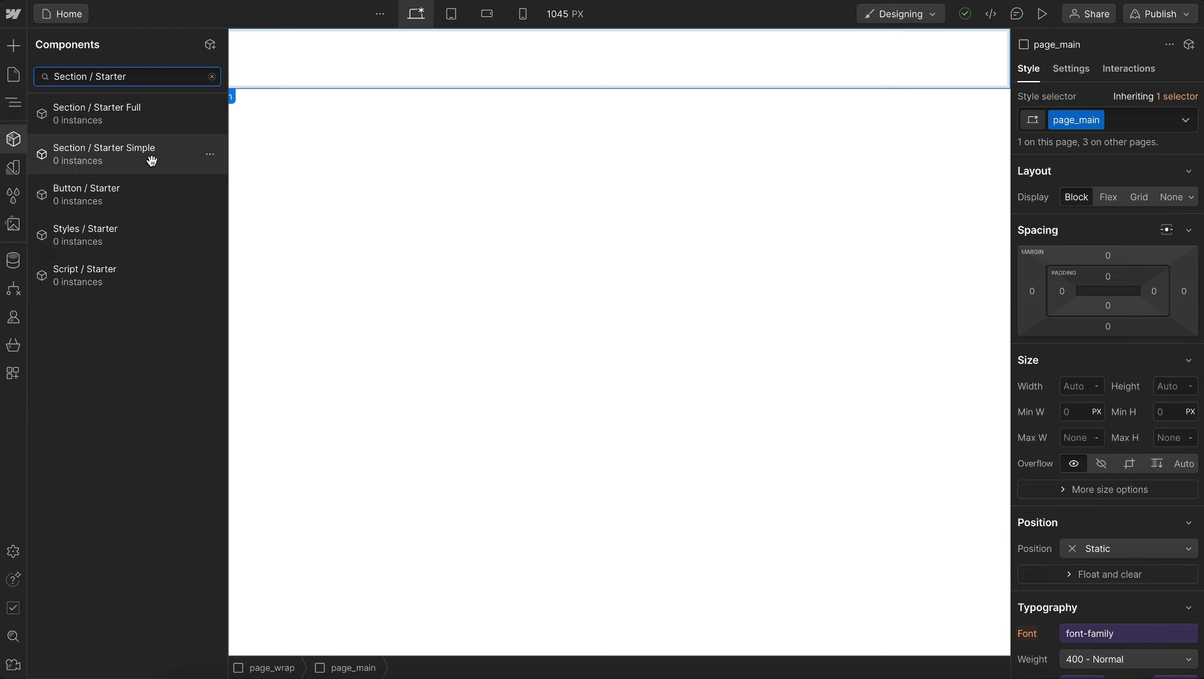
# Place and inspect a Section / Starter Simple instance on the page, then delete it.
pyautogui.moveTo(151, 161); pyautogui.dragTo(332, 124)
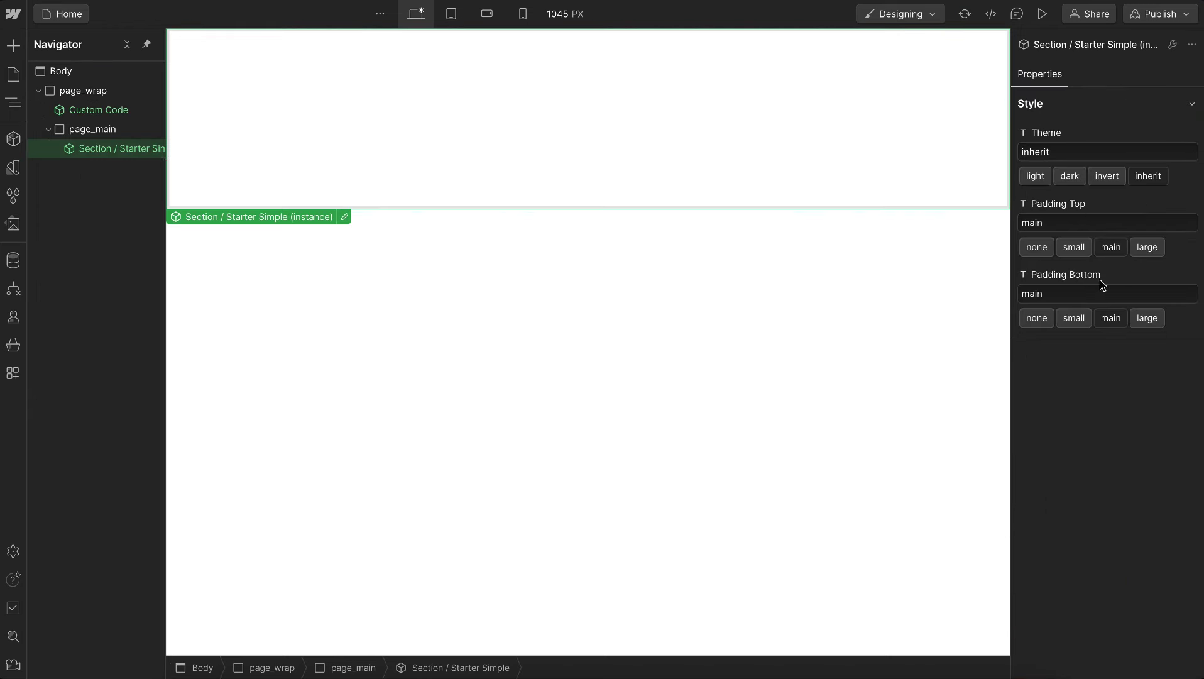
pyautogui.doubleClick(114, 151)
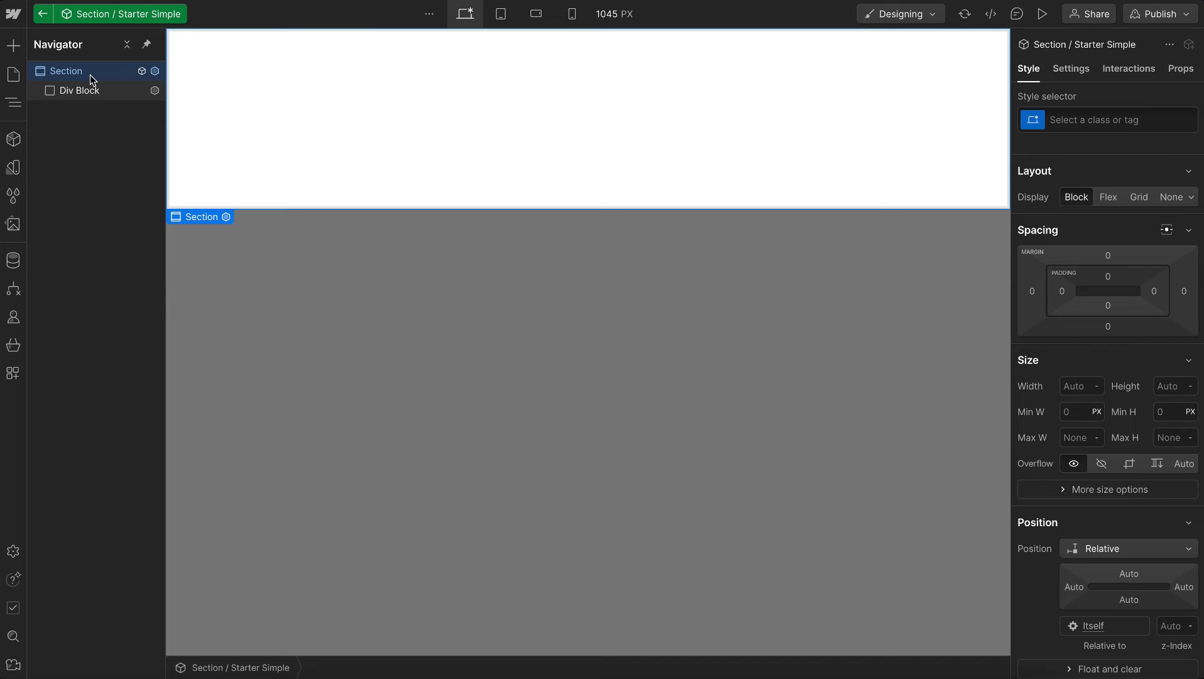
pyautogui.click(101, 96)
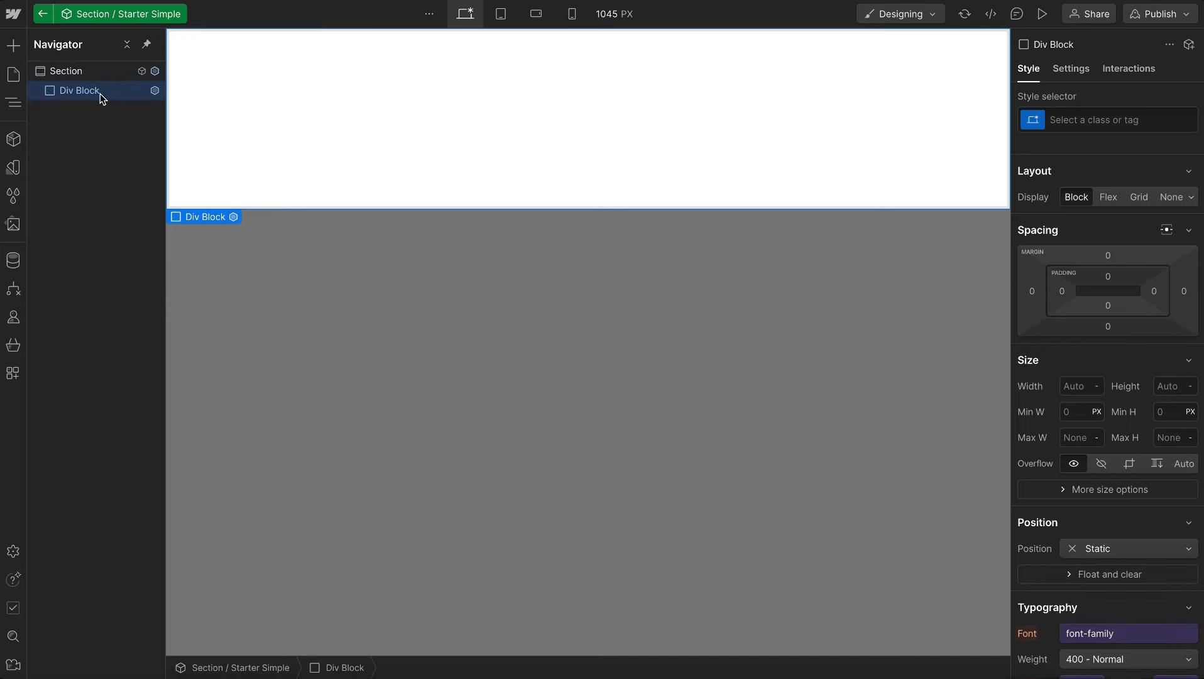
pyautogui.click(43, 14)
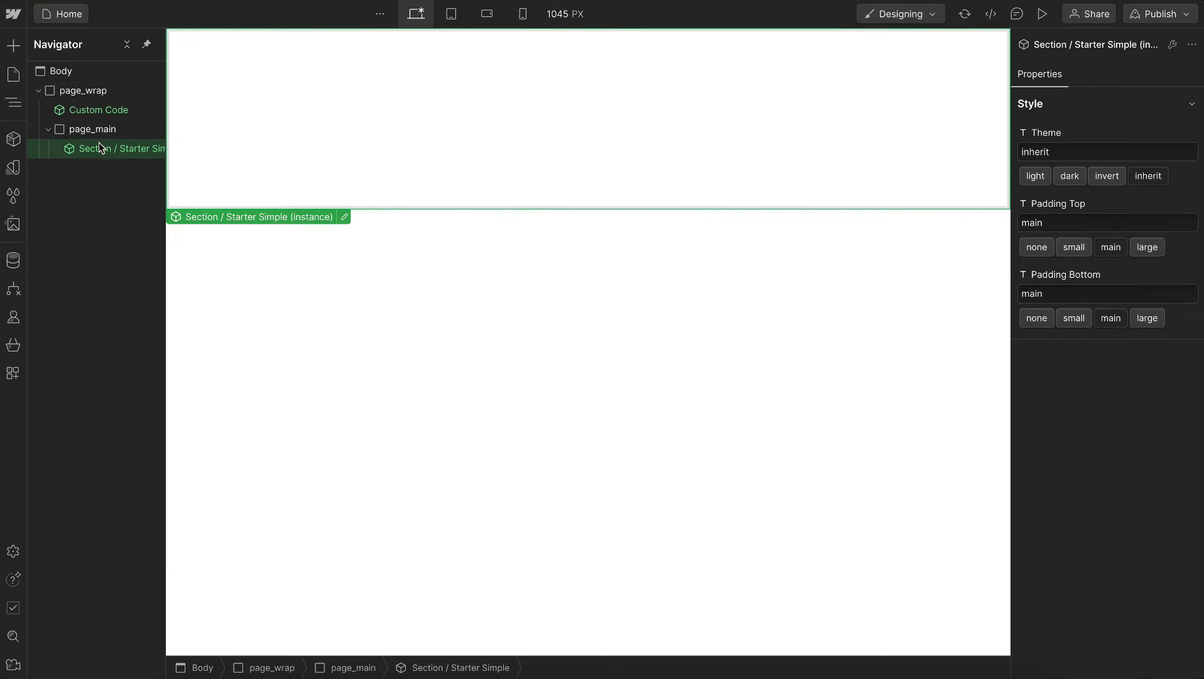
pyautogui.press('Delete')
# Insert Section / Starter Full into page_main, review its Styles, Eyebrow and Background Visual props, then delete it.
pyautogui.click(87, 129)
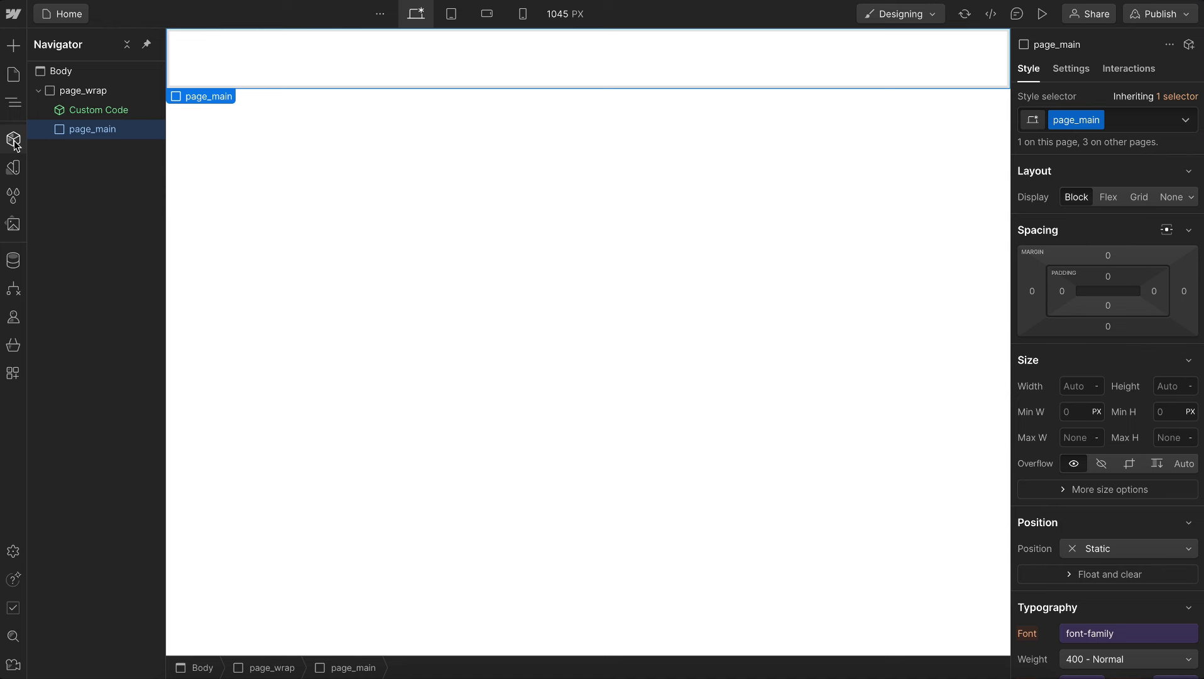
pyautogui.click(14, 141)
pyautogui.click(145, 119)
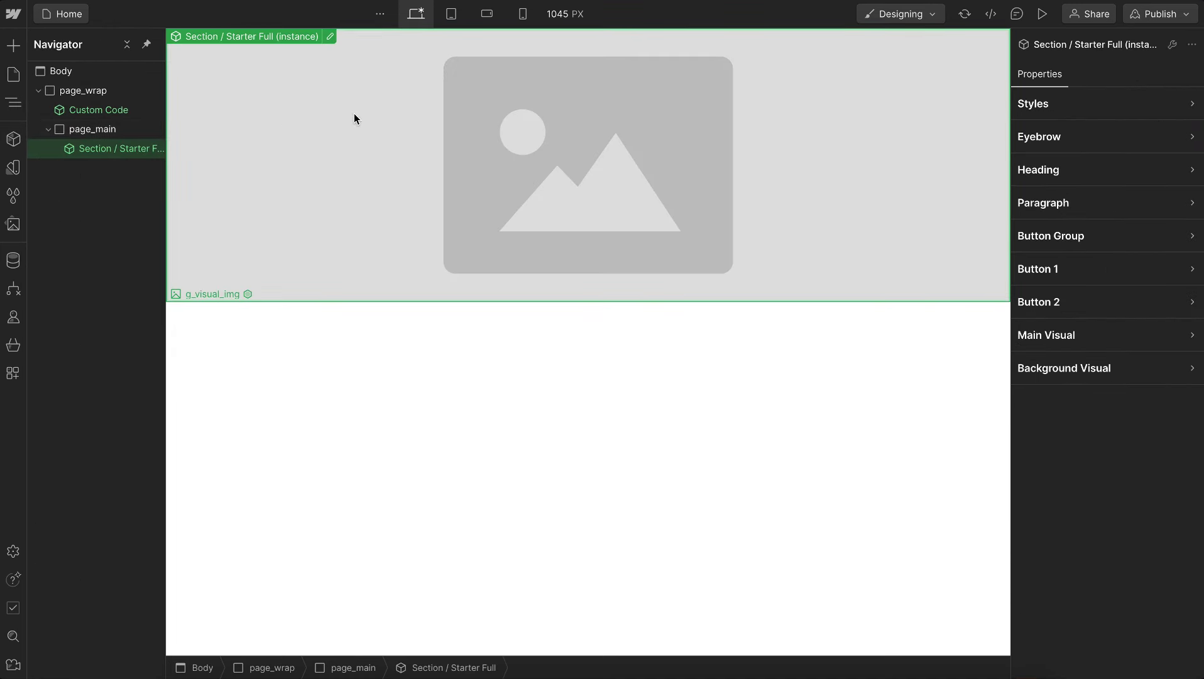
pyautogui.click(1103, 117)
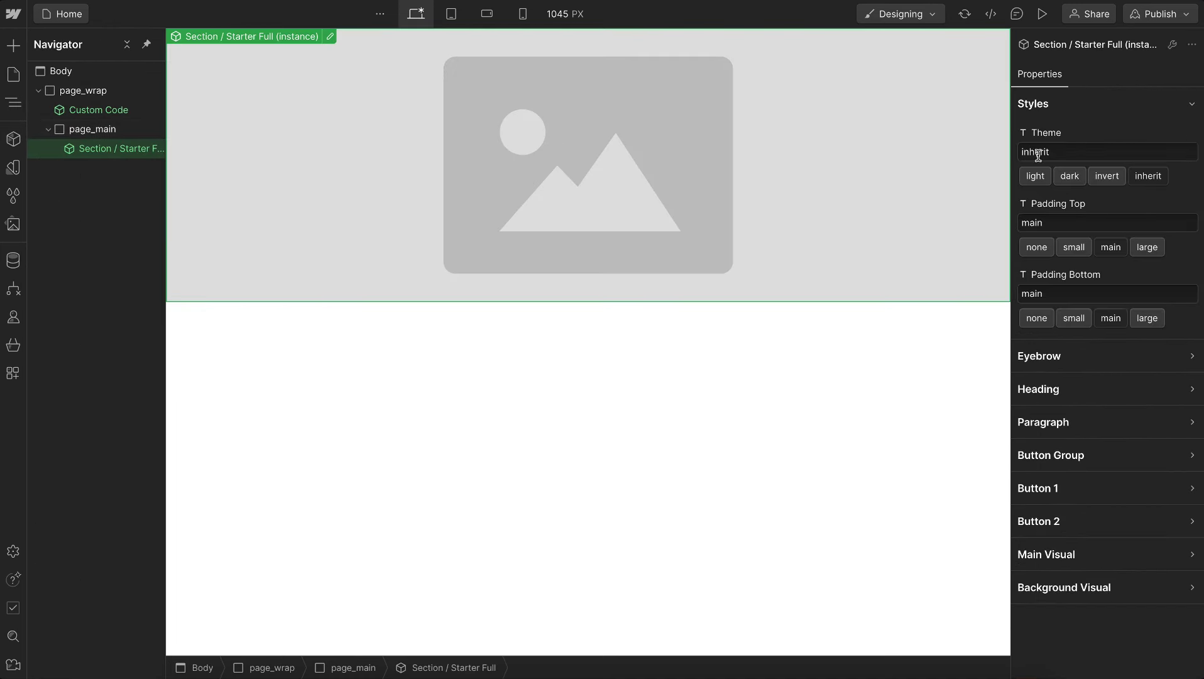
pyautogui.click(1077, 107)
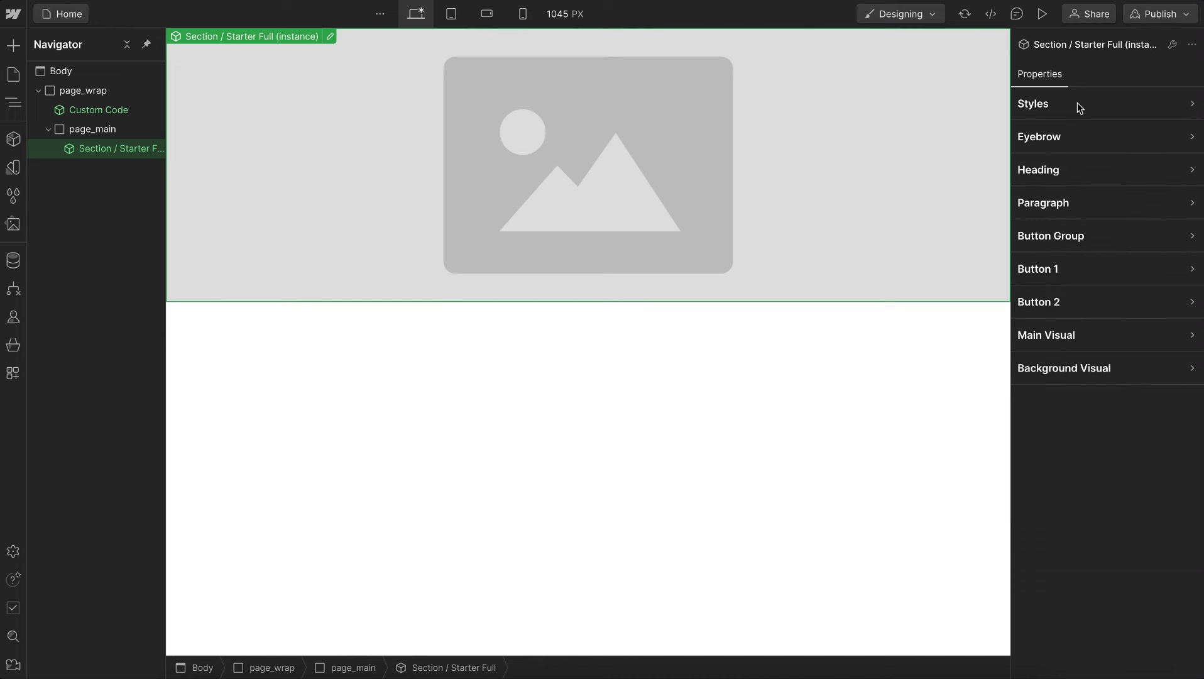
pyautogui.click(1093, 137)
pyautogui.click(1093, 137)
pyautogui.click(1057, 372)
pyautogui.press('Delete')
# Duplicate the Section / Starter Full component and save it as Section / Hero / Main.
pyautogui.click(95, 126)
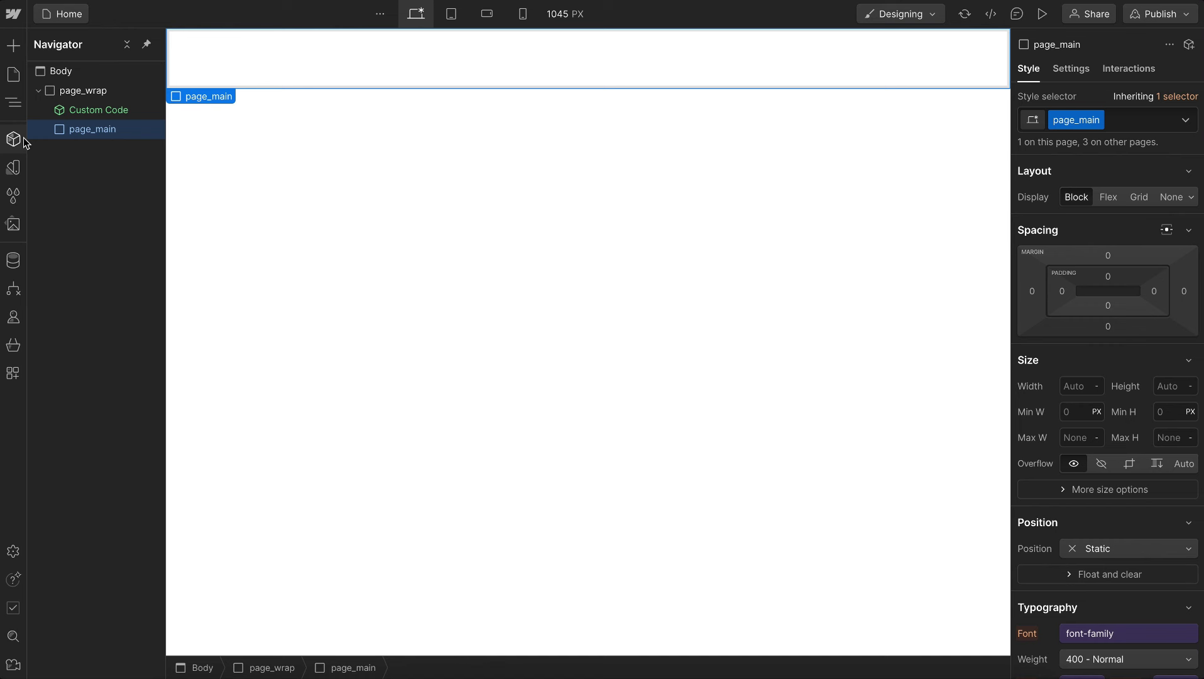
pyautogui.click(13, 139)
pyautogui.click(211, 115)
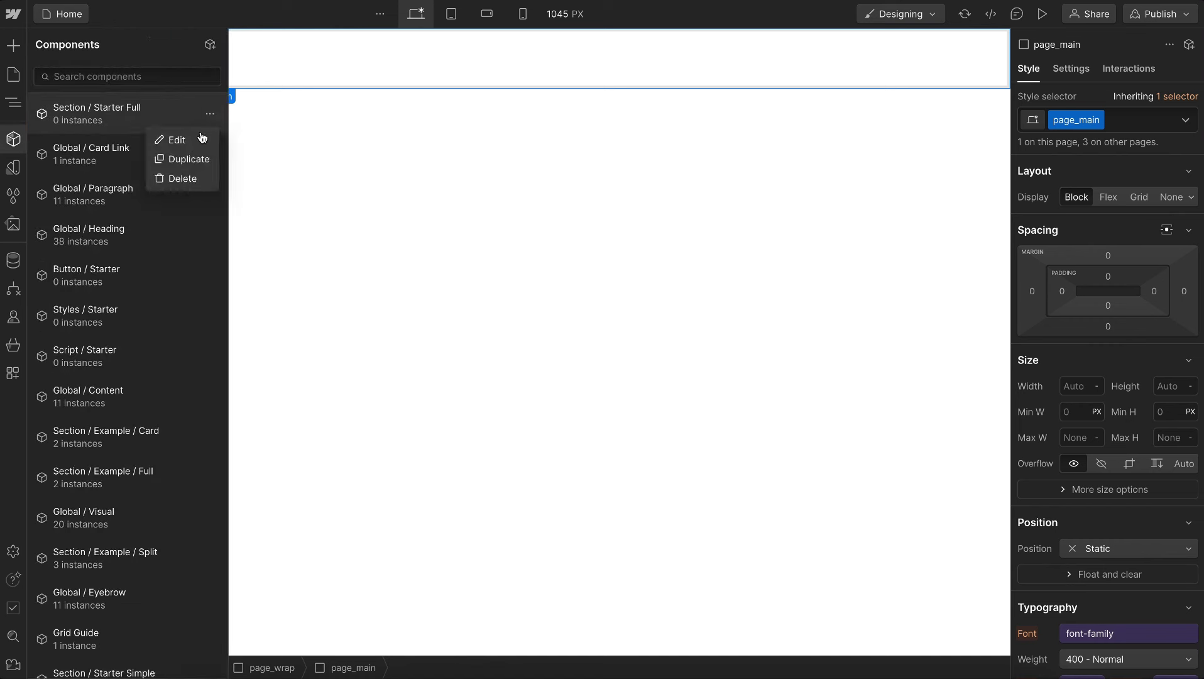
pyautogui.click(191, 160)
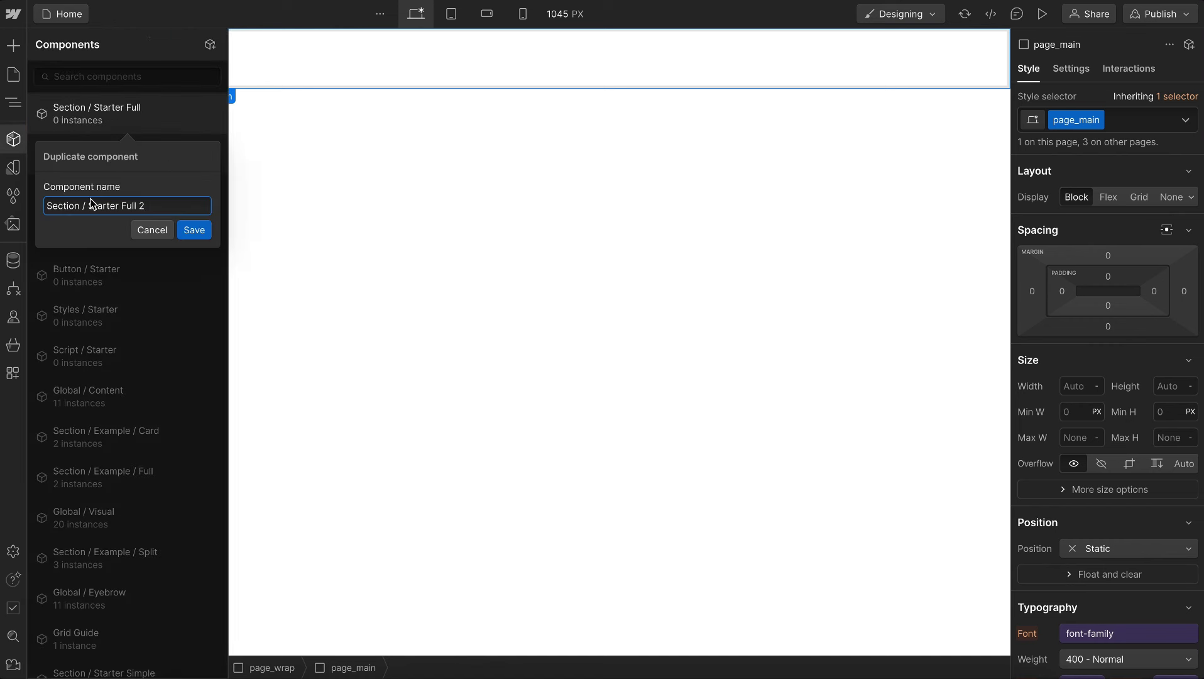
pyautogui.moveTo(88, 205); pyautogui.dragTo(350, 231)
pyautogui.write('Hero')
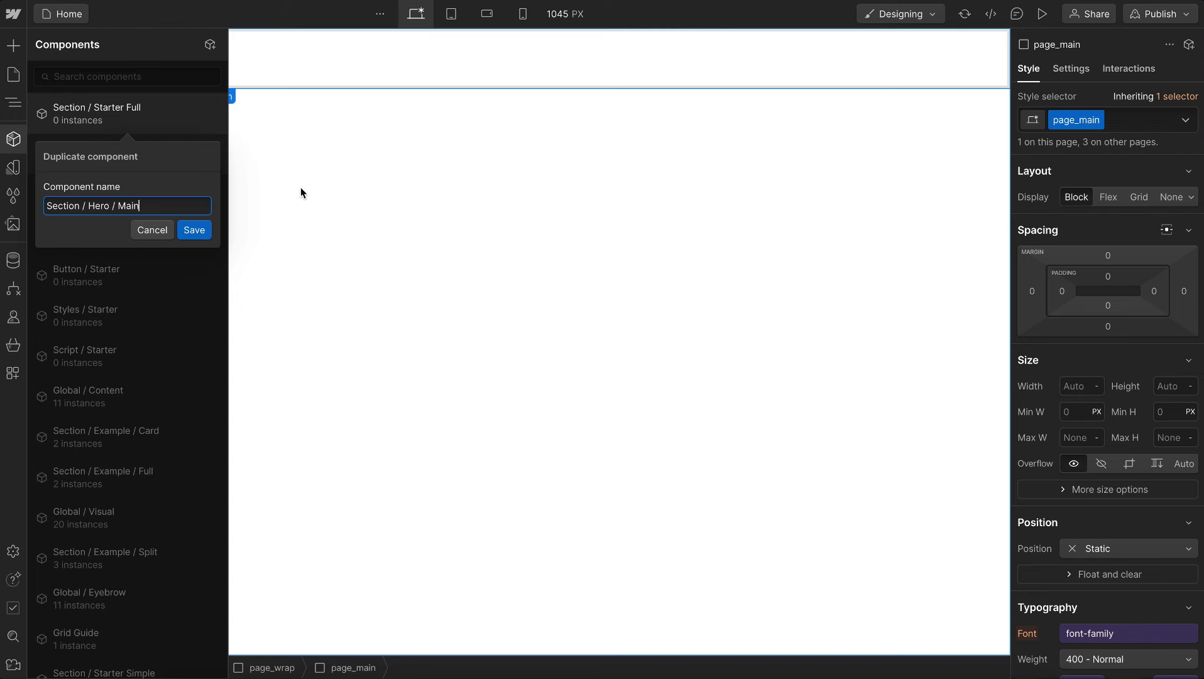
pyautogui.click(193, 230)
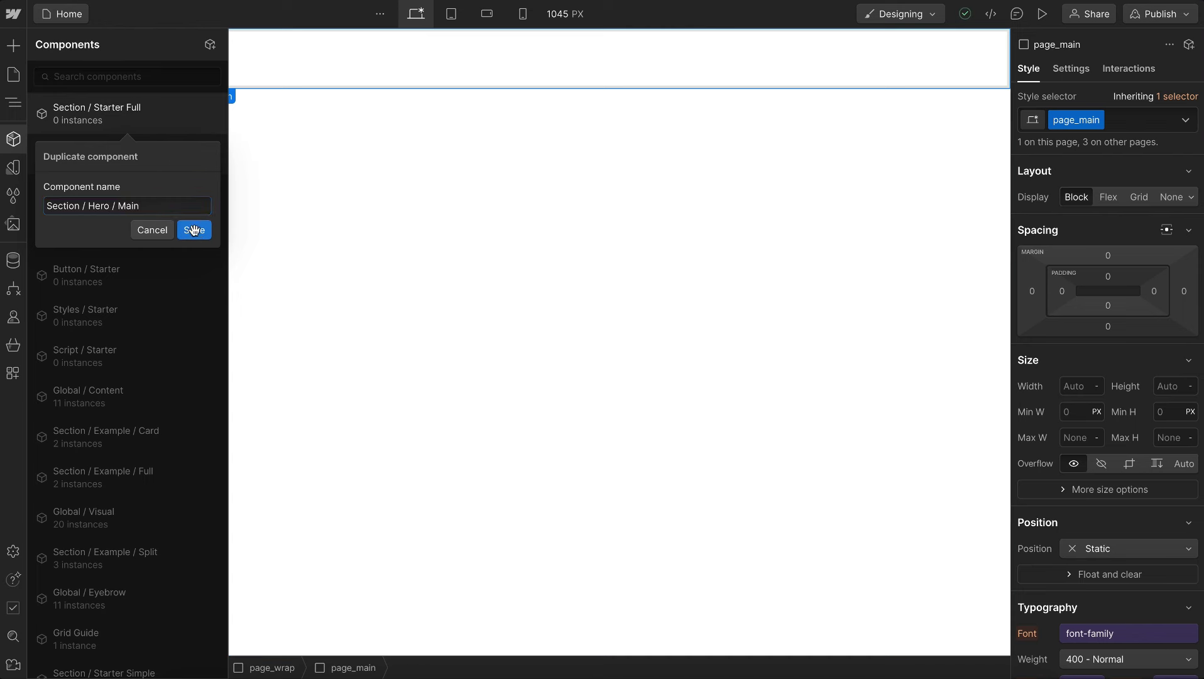
pyautogui.press('z')
# Search for 'section / hero' and insert Section / Hero / Main into page_main.
pyautogui.hotkey('ctrl', 'k')
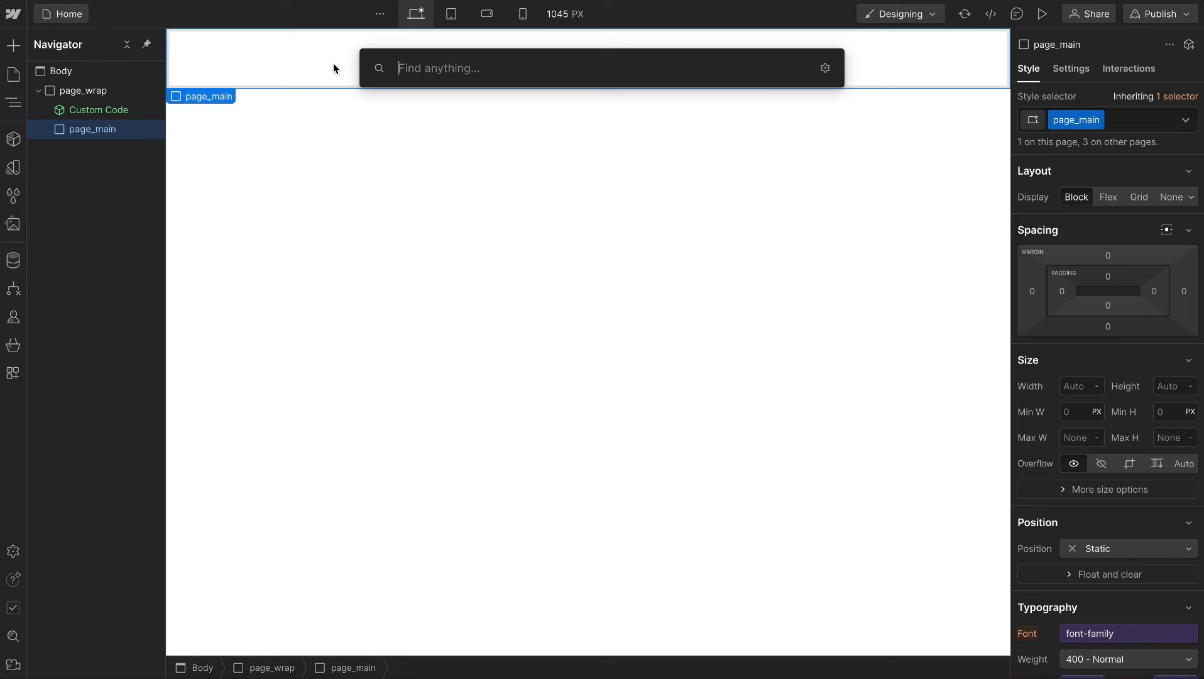
pyautogui.write('section /')
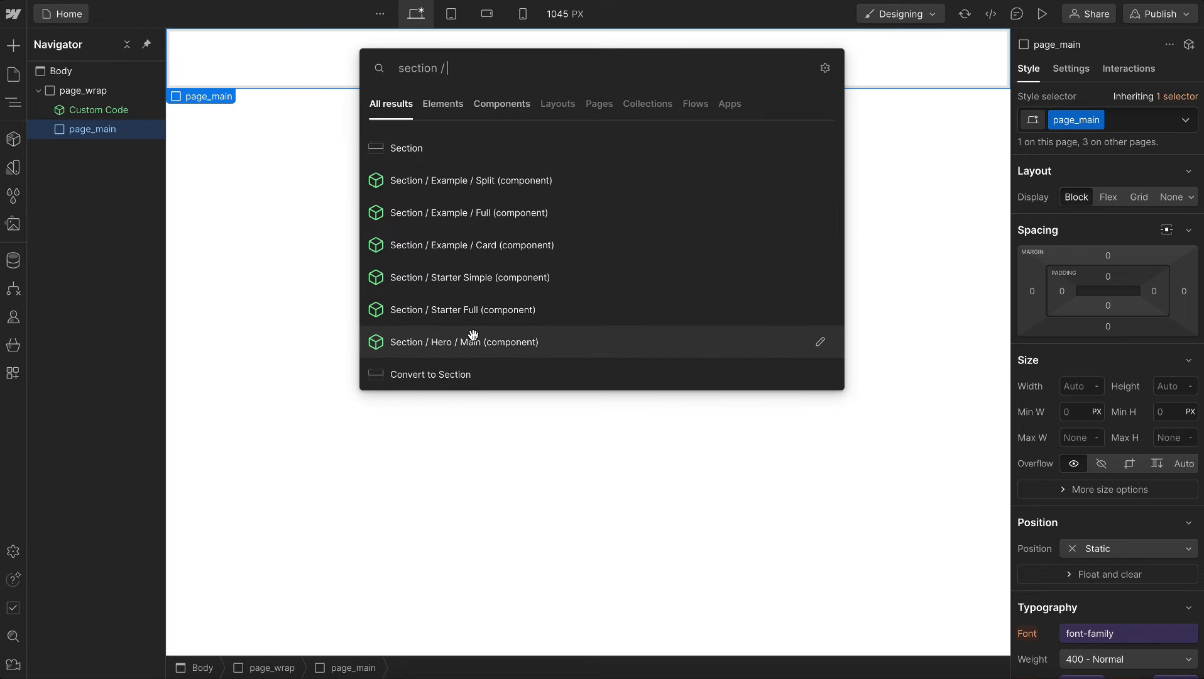
pyautogui.write(' hero /')
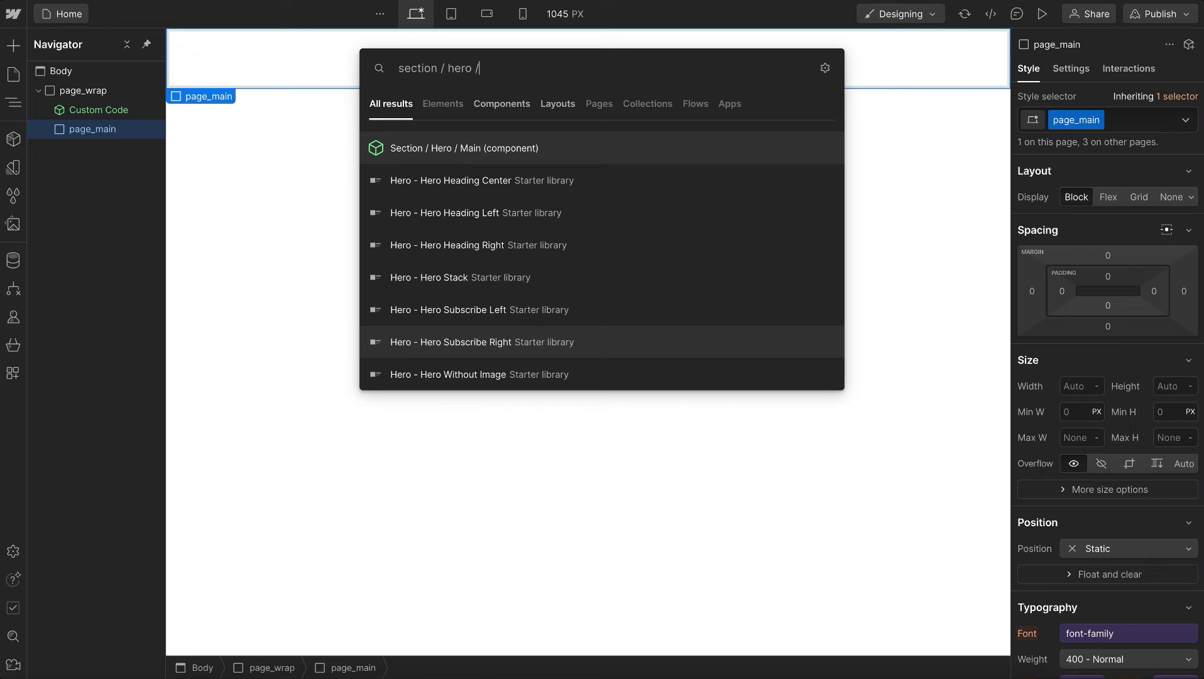
pyautogui.click(477, 149)
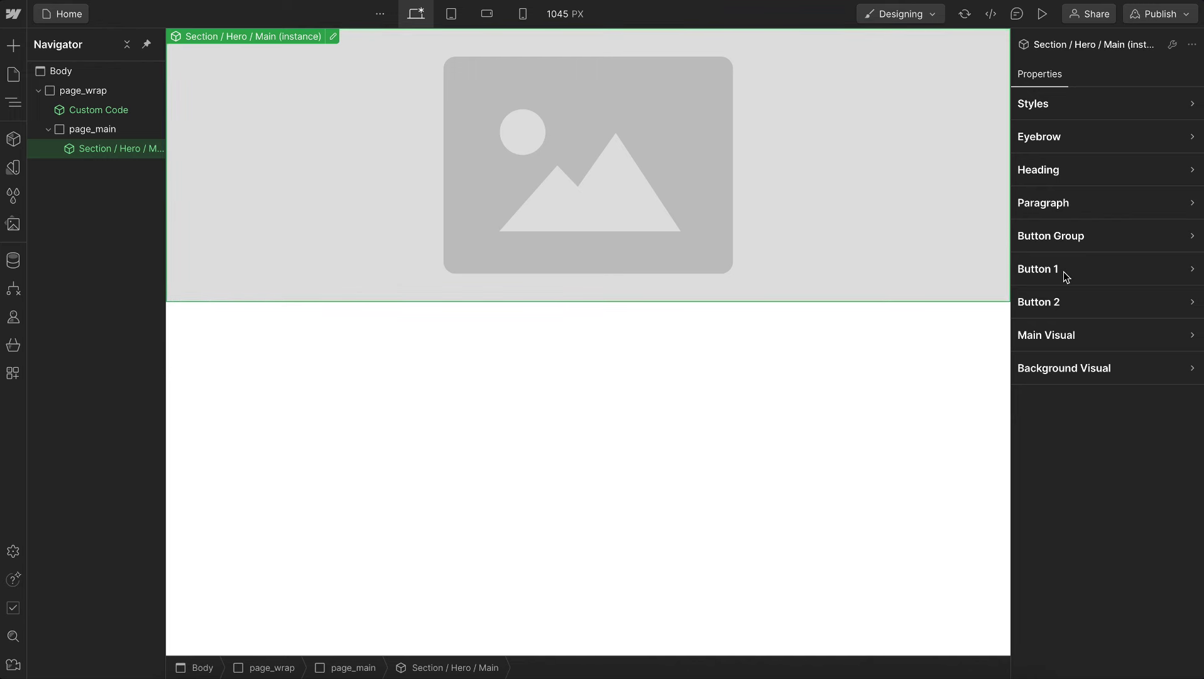
# In the Hero component, class the section hero_main_wrap and its inner div hero_main_contain with u-container.
pyautogui.doubleClick(134, 152)
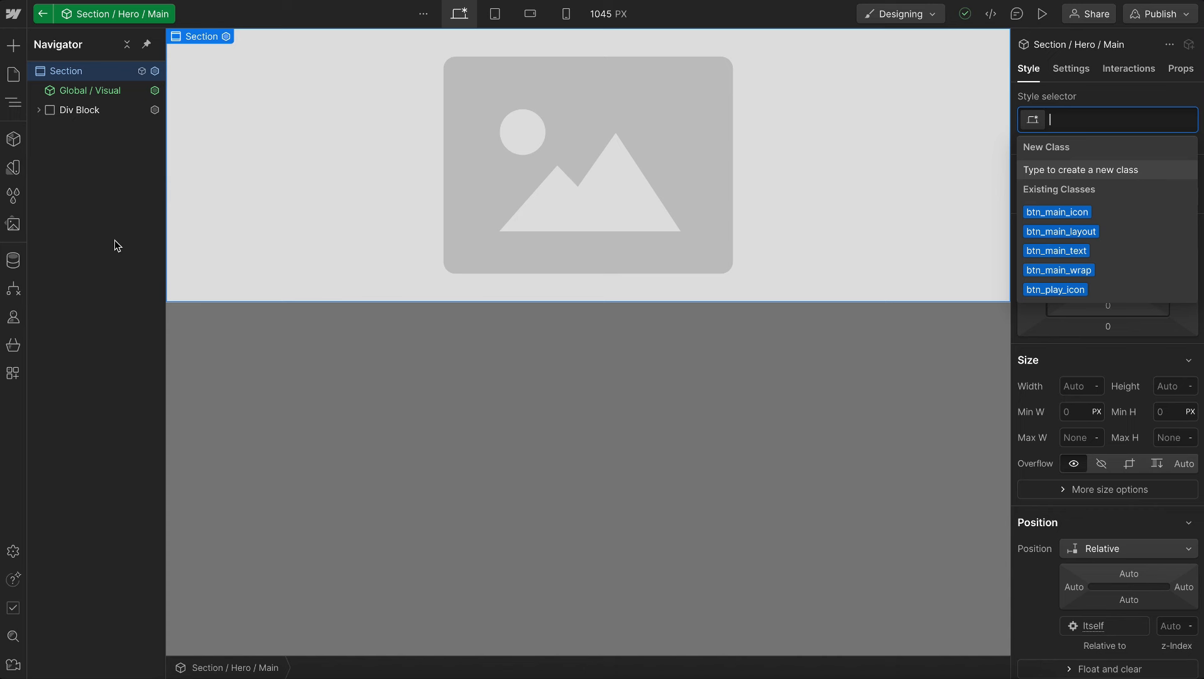
pyautogui.write('hero_main_wrap')
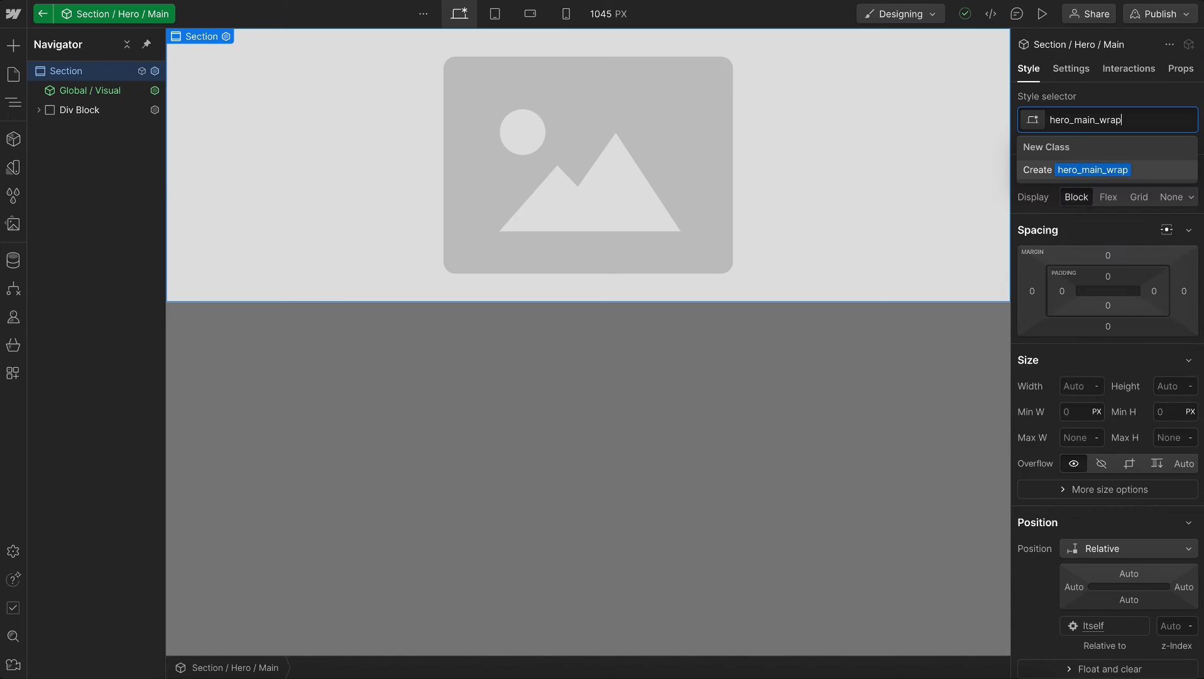
pyautogui.press('Return')
pyautogui.click(89, 111)
pyautogui.hotkey('ctrl', 'Return')
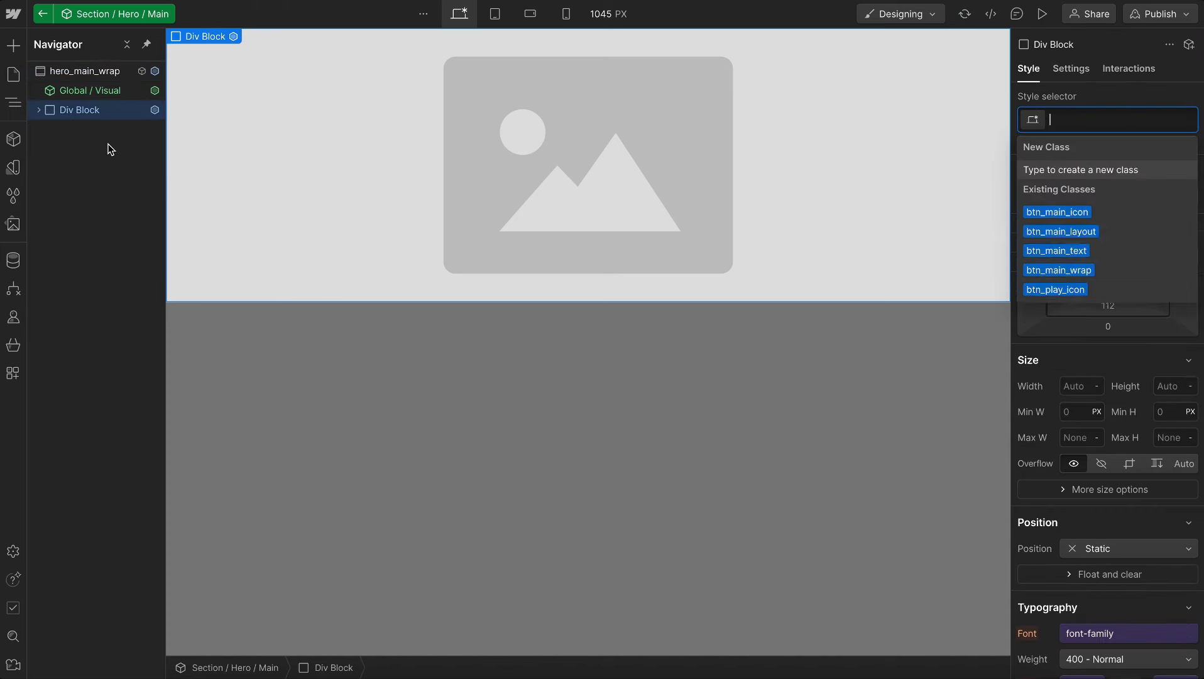
pyautogui.write('hero_main_contain')
pyautogui.press('Return')
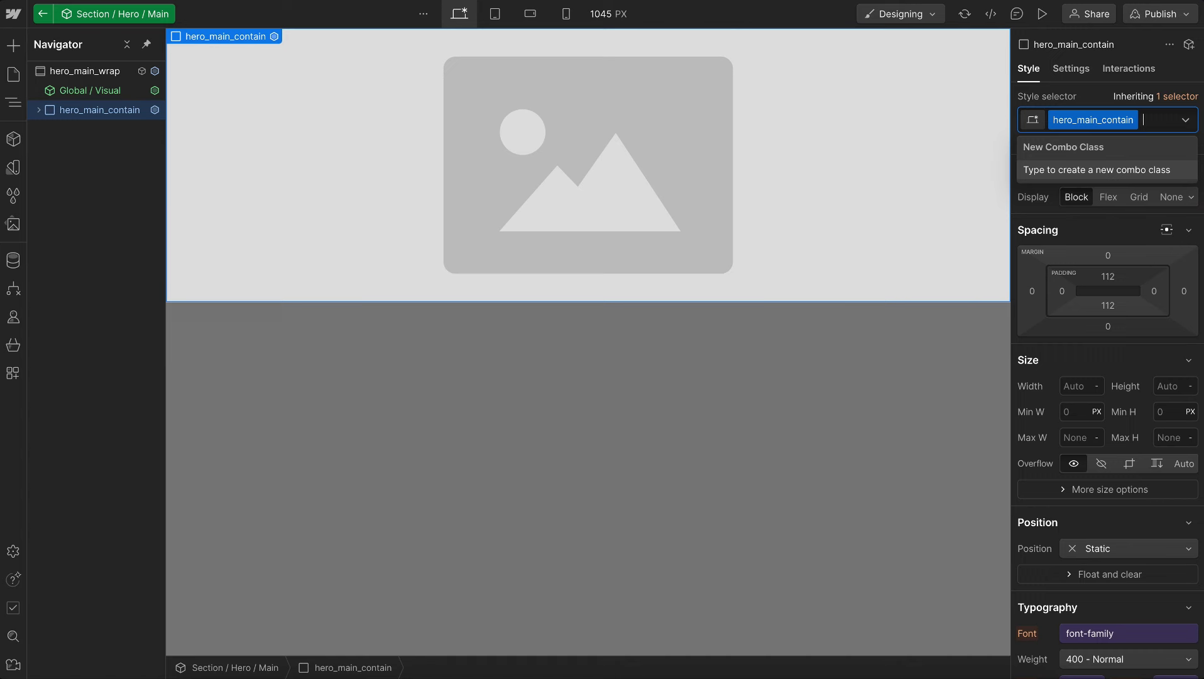
pyautogui.write('u-container')
pyautogui.press('Return')
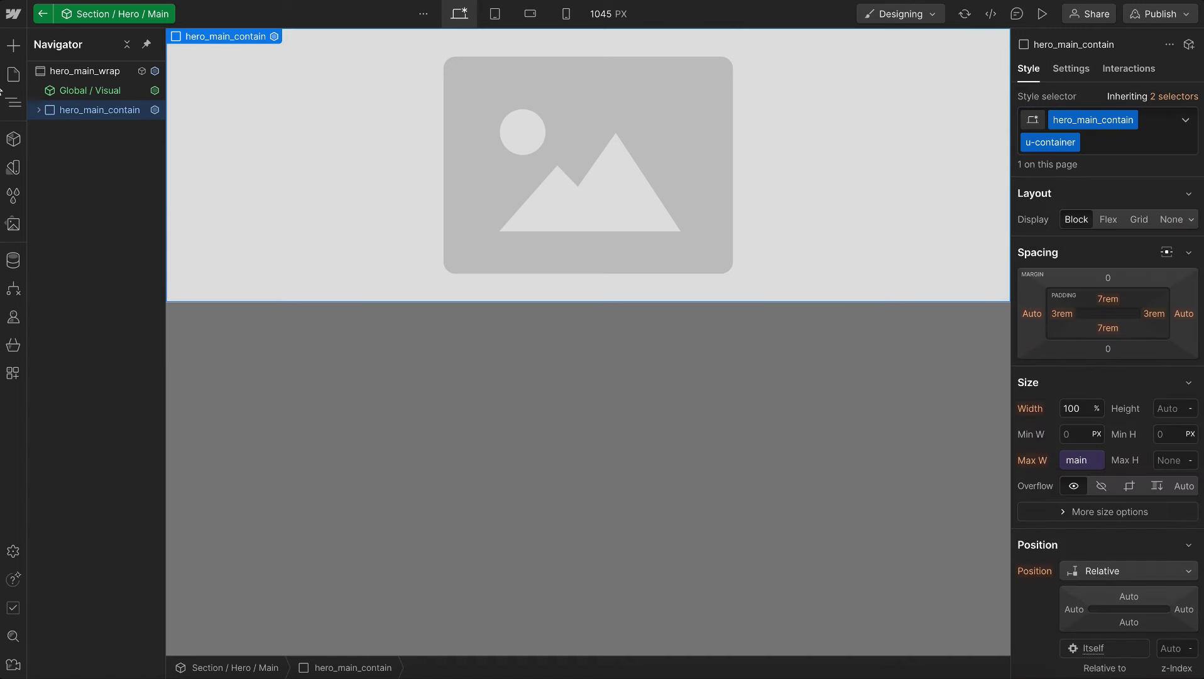
# Add a Div Block inside hero_main_contain classed hero_main_layout with combo u-grid-column-2.
pyautogui.click(40, 110)
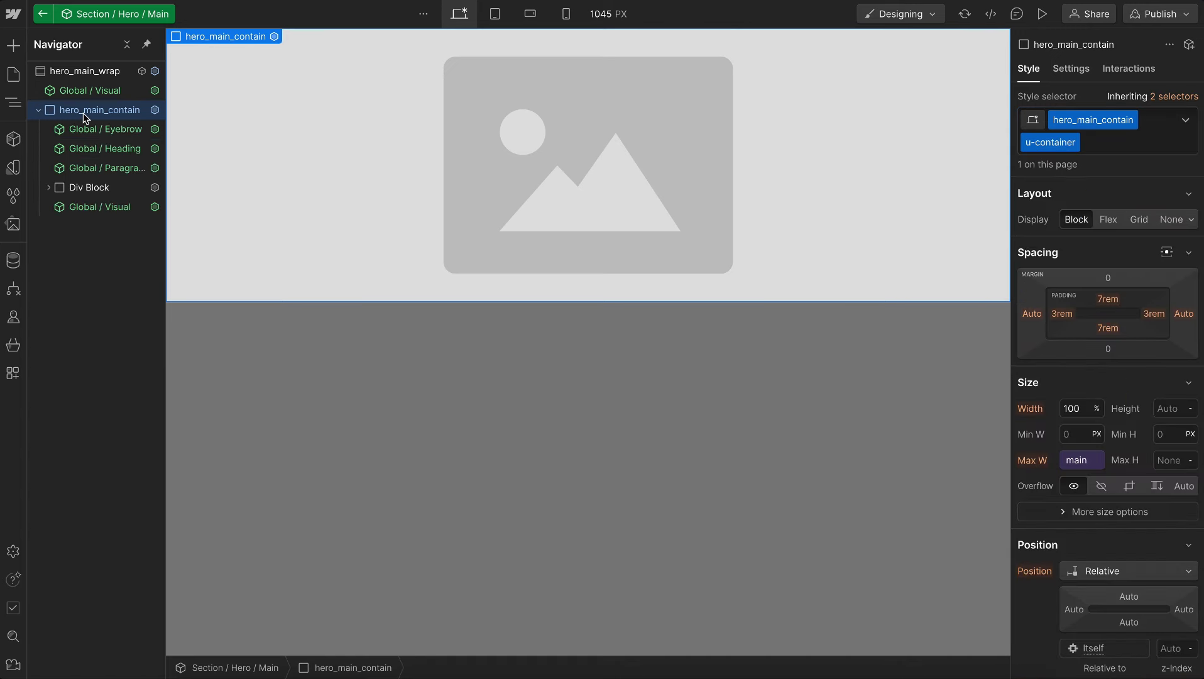
pyautogui.hotkey('ctrl', 'e')
pyautogui.write('div')
pyautogui.press('Return')
pyautogui.hotkey('ctrl', 'Return')
pyautogui.write('hero_main_')
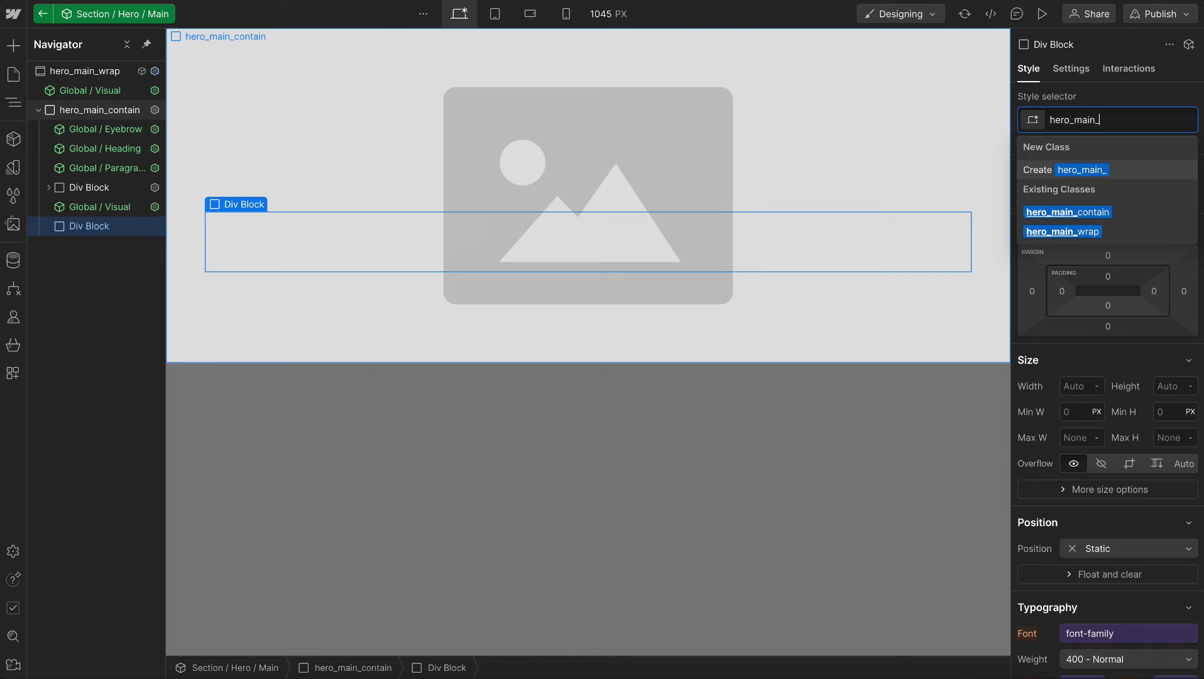
pyautogui.write('layout')
pyautogui.press('Return')
pyautogui.write('u-')
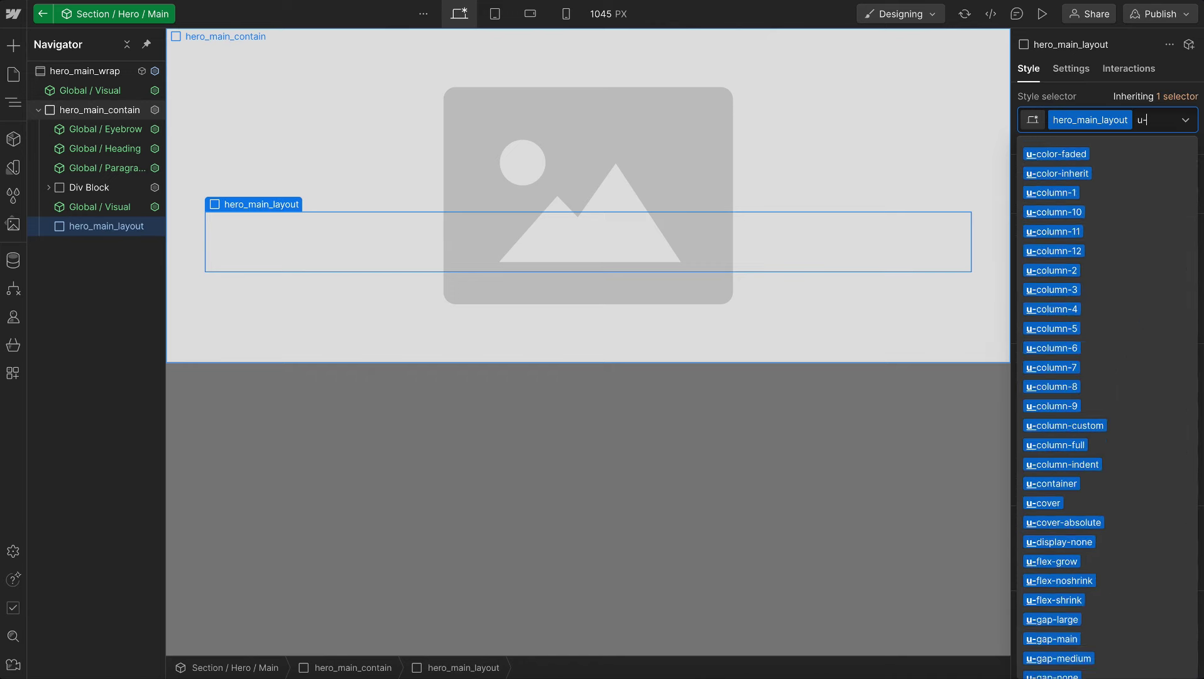
pyautogui.write('grid')
pyautogui.press('Down')
pyautogui.press('Down')
pyautogui.press('Down')
pyautogui.press('Return')
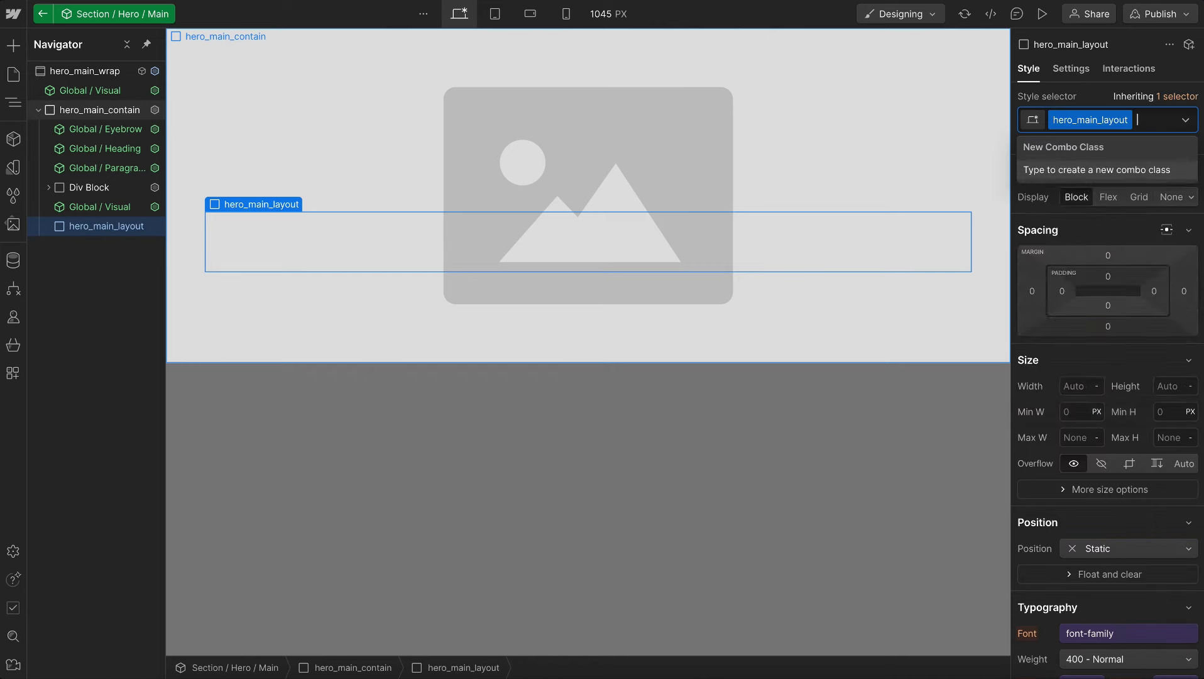
pyautogui.press('Escape')
# Move hero_main_layout to the top of hero_main_contain and add a hero_main_content div inside it.
pyautogui.moveTo(83, 220); pyautogui.dragTo(105, 133)
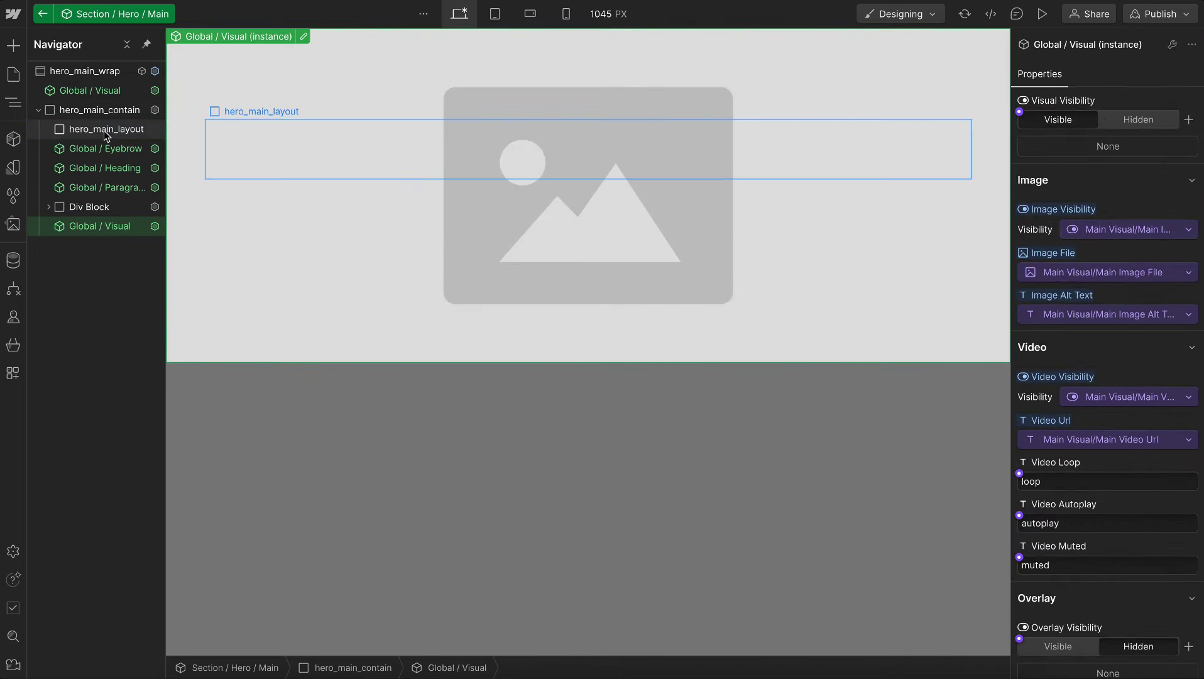
pyautogui.click(105, 134)
pyautogui.hotkey('ctrl', 'k')
pyautogui.write('div')
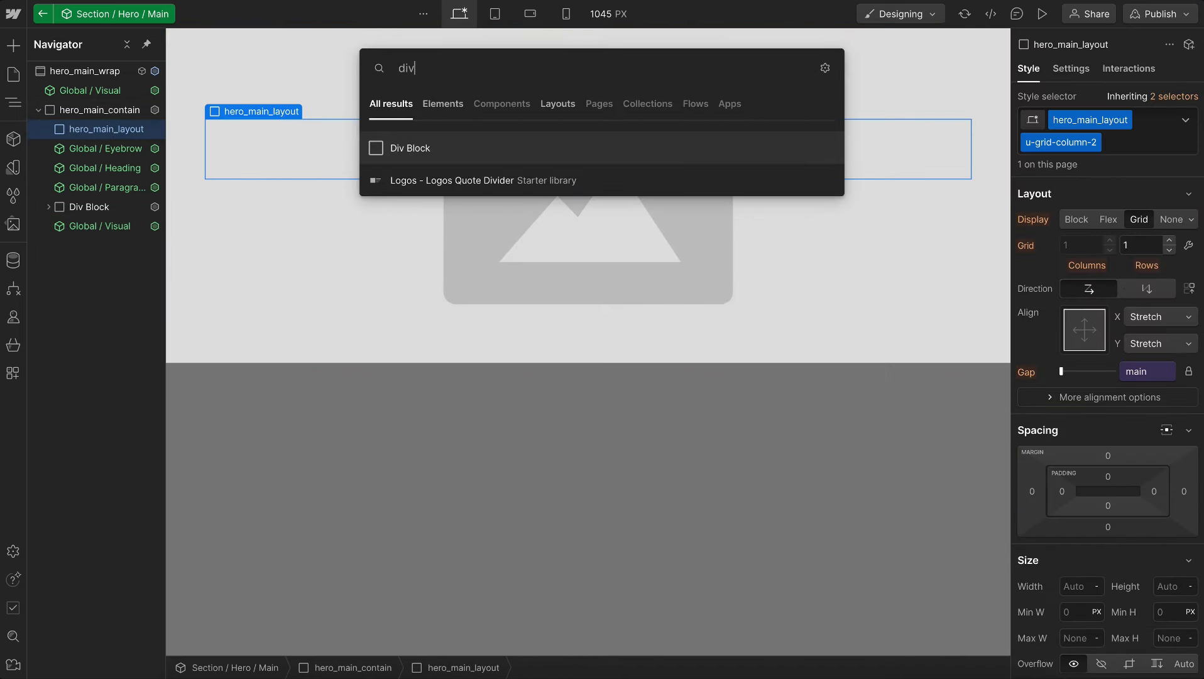
pyautogui.press('Return')
pyautogui.hotkey('ctrl', 'Return')
pyautogui.write('hero_main_content')
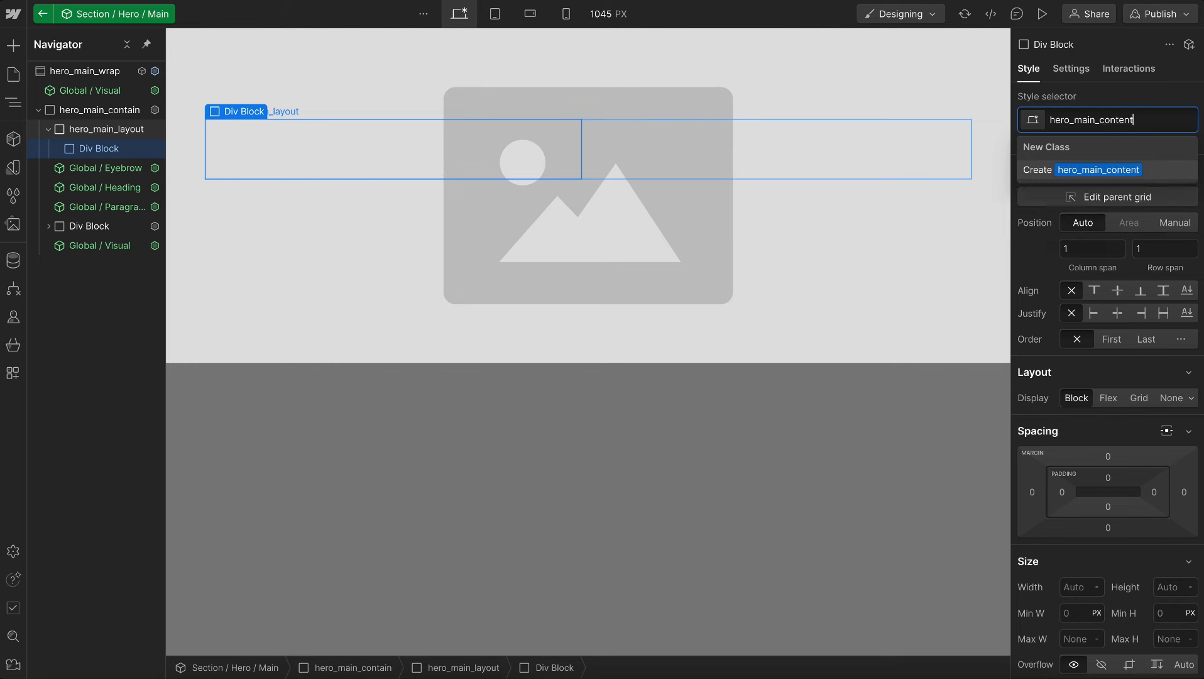
pyautogui.press('Return')
# Add a hero_main_visual div with u-visual-wrap to the layout and move Global / Visual into it.
pyautogui.click(108, 134)
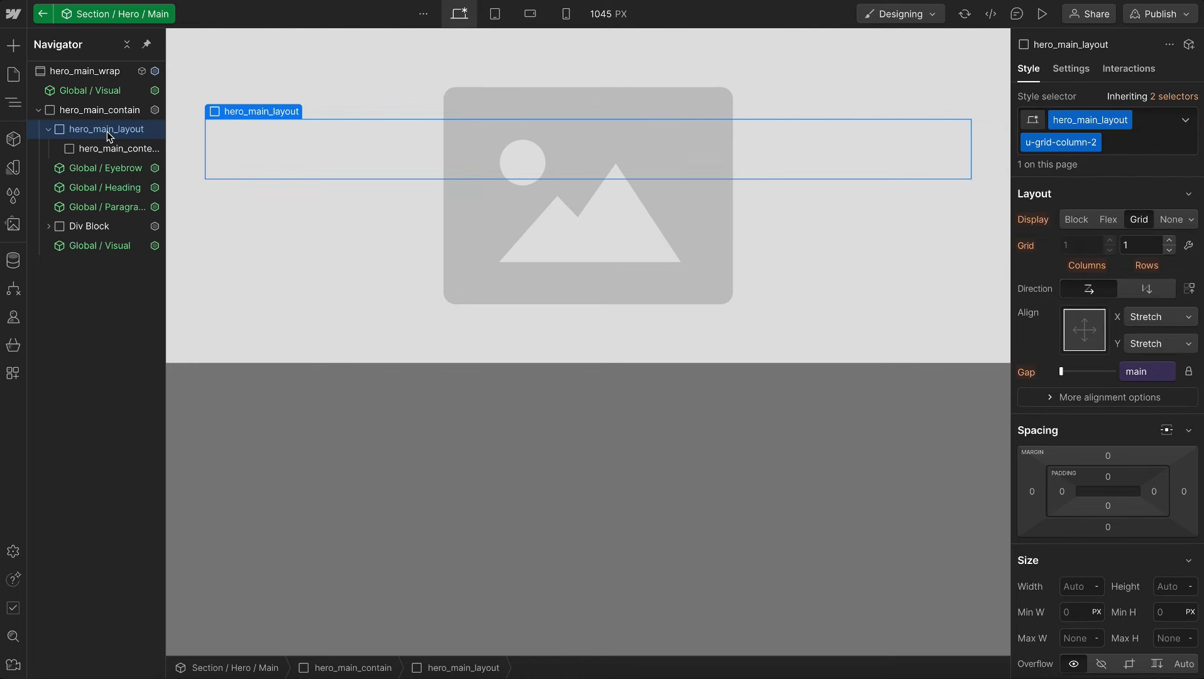
pyautogui.hotkey('ctrl', 'k')
pyautogui.write('div')
pyautogui.press('Return')
pyautogui.hotkey('ctrl', 'Return')
pyautogui.write('hero_main_')
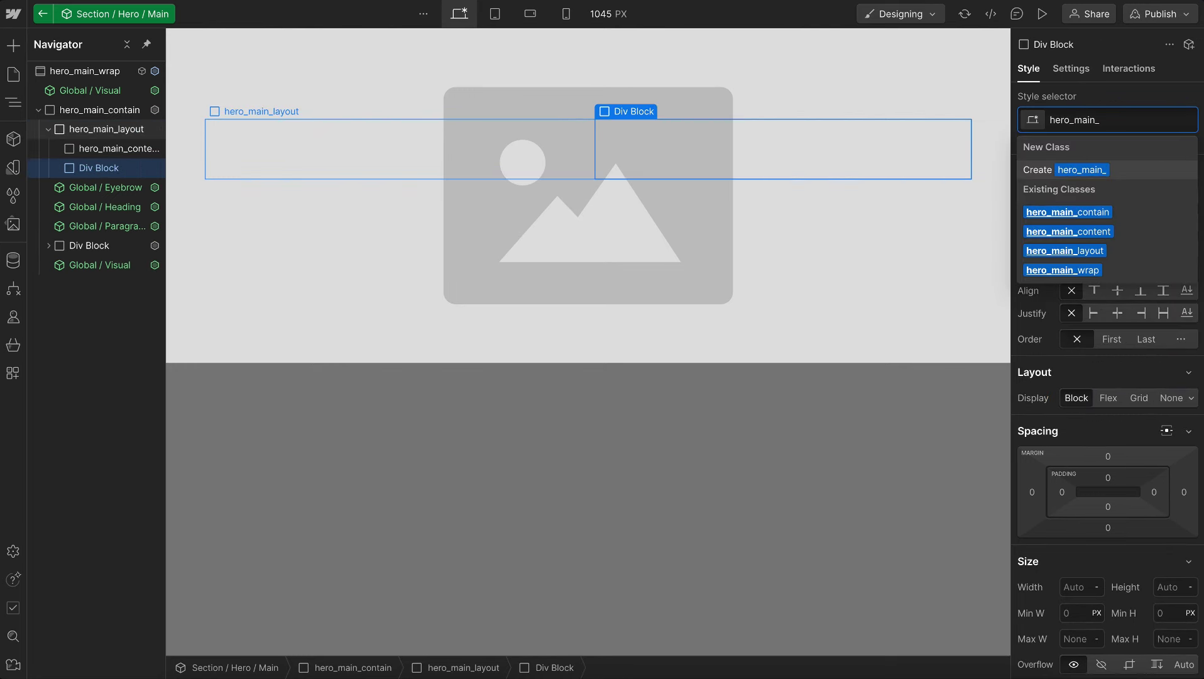
pyautogui.write('visual')
pyautogui.press('Return')
pyautogui.write('u')
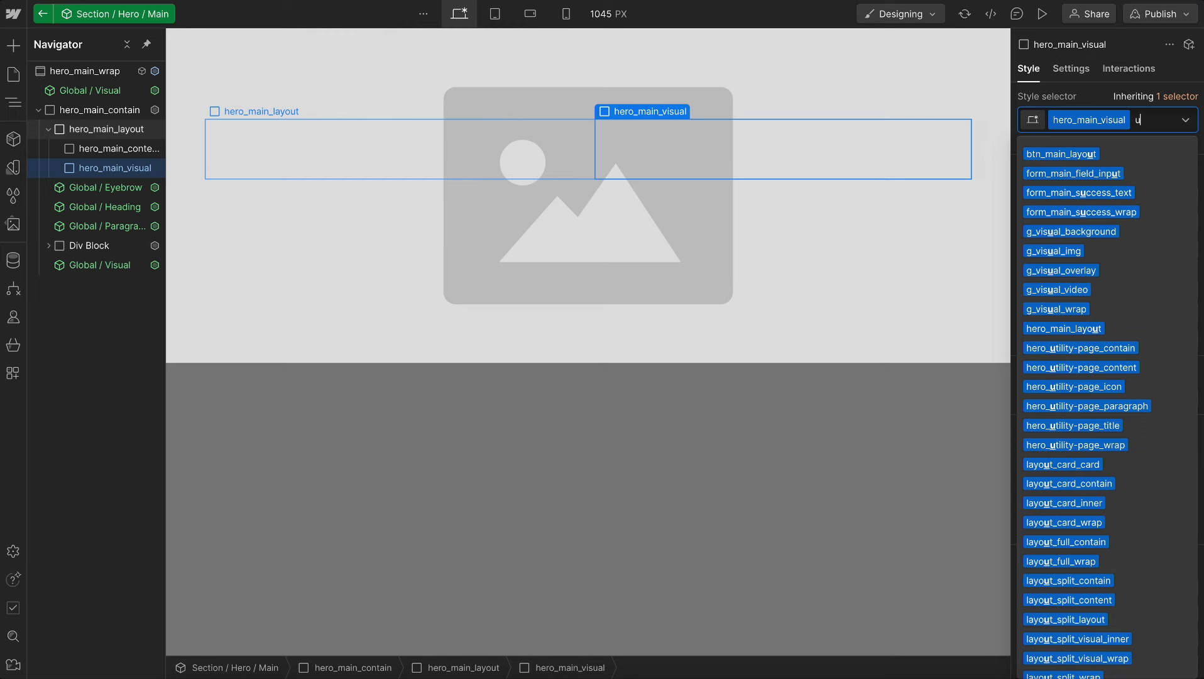
pyautogui.write('-vis')
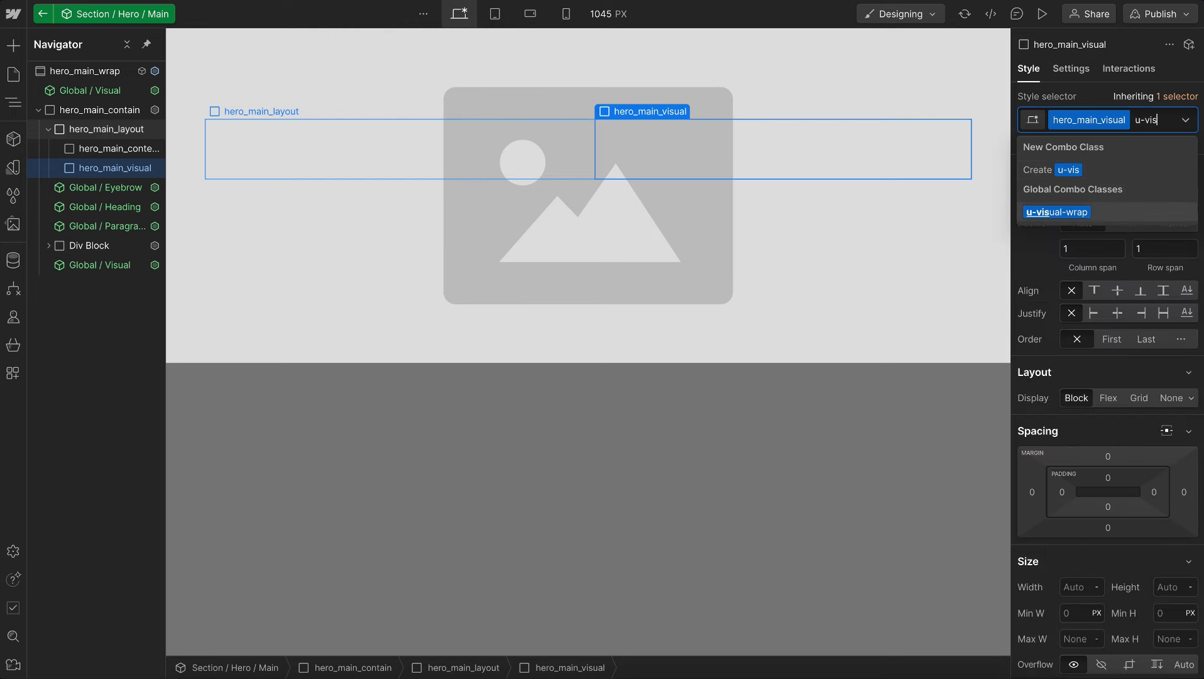
pyautogui.press('Return')
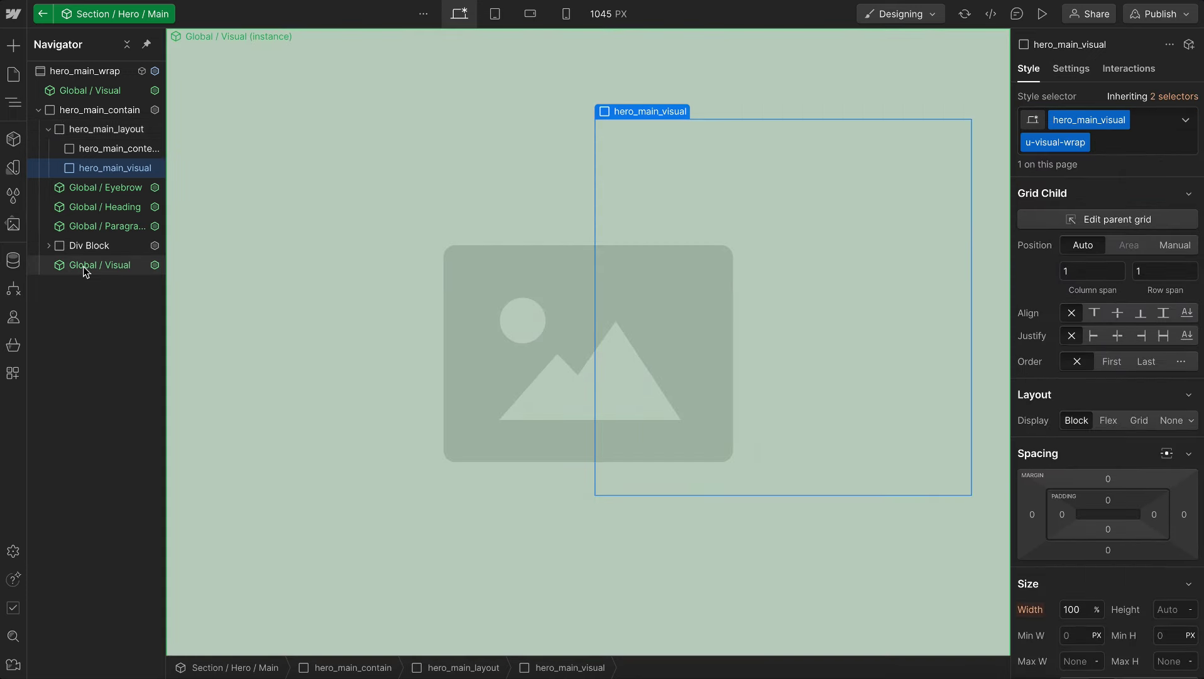
pyautogui.moveTo(91, 271); pyautogui.dragTo(123, 169)
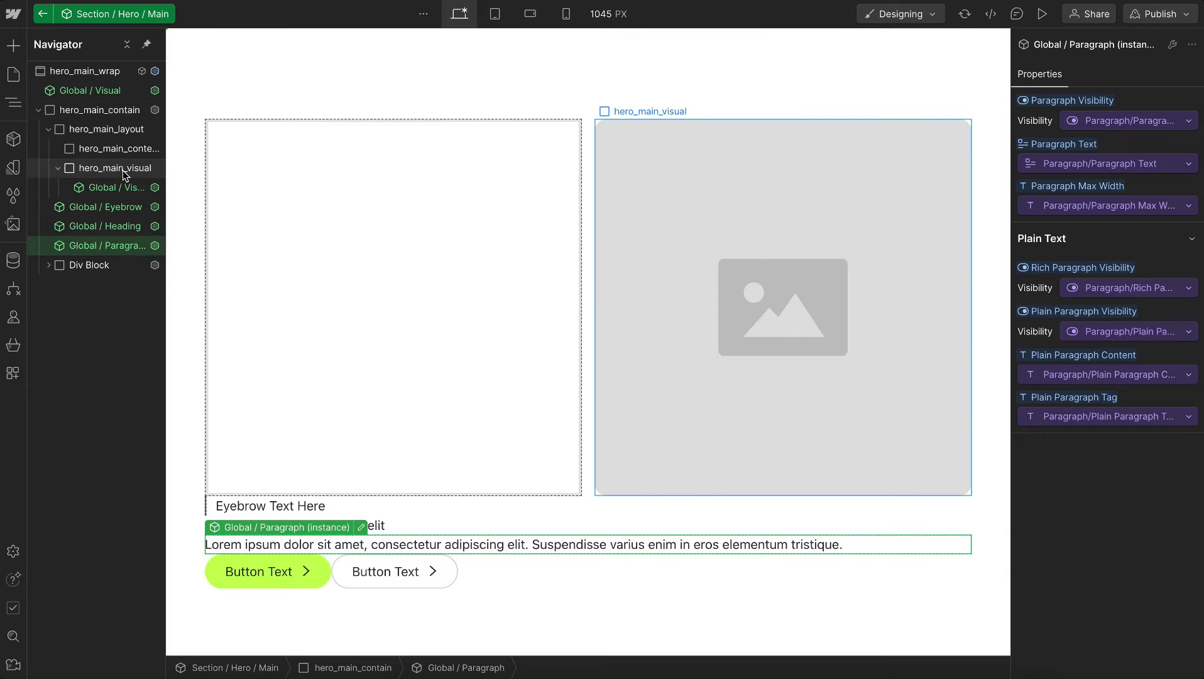
# Move the Global / Eyebrow component into hero_main_content.
pyautogui.click(116, 168)
pyautogui.click(56, 168)
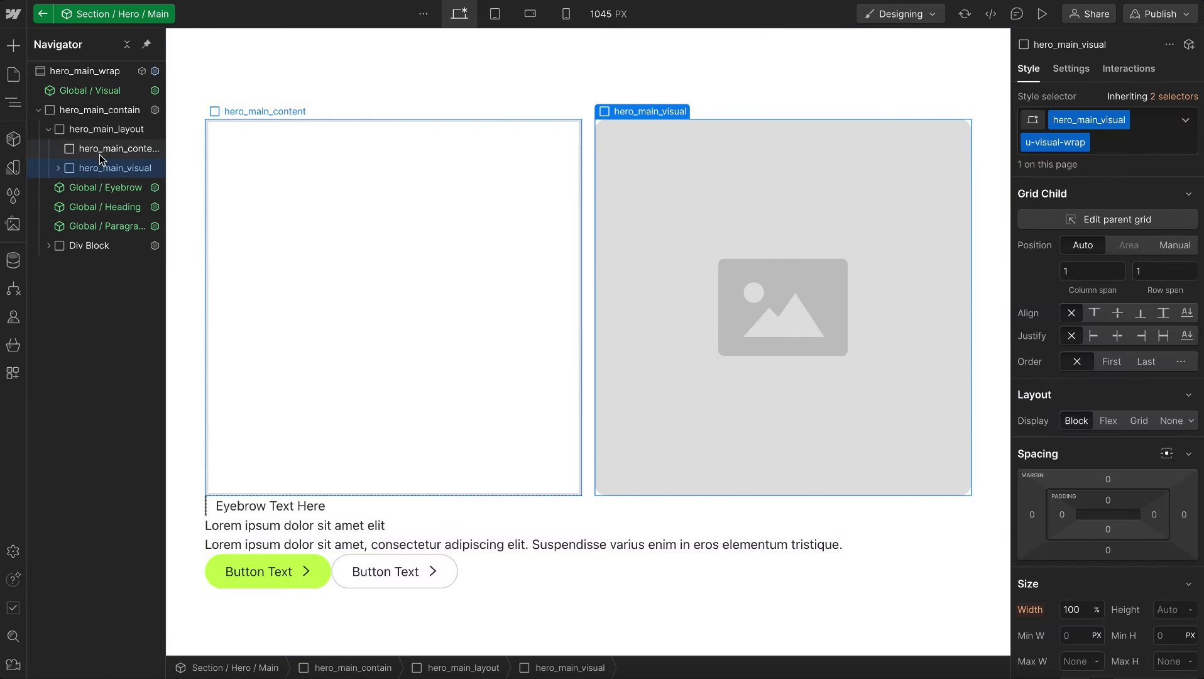
pyautogui.click(100, 154)
pyautogui.moveTo(103, 188); pyautogui.dragTo(107, 156)
pyautogui.click(102, 206)
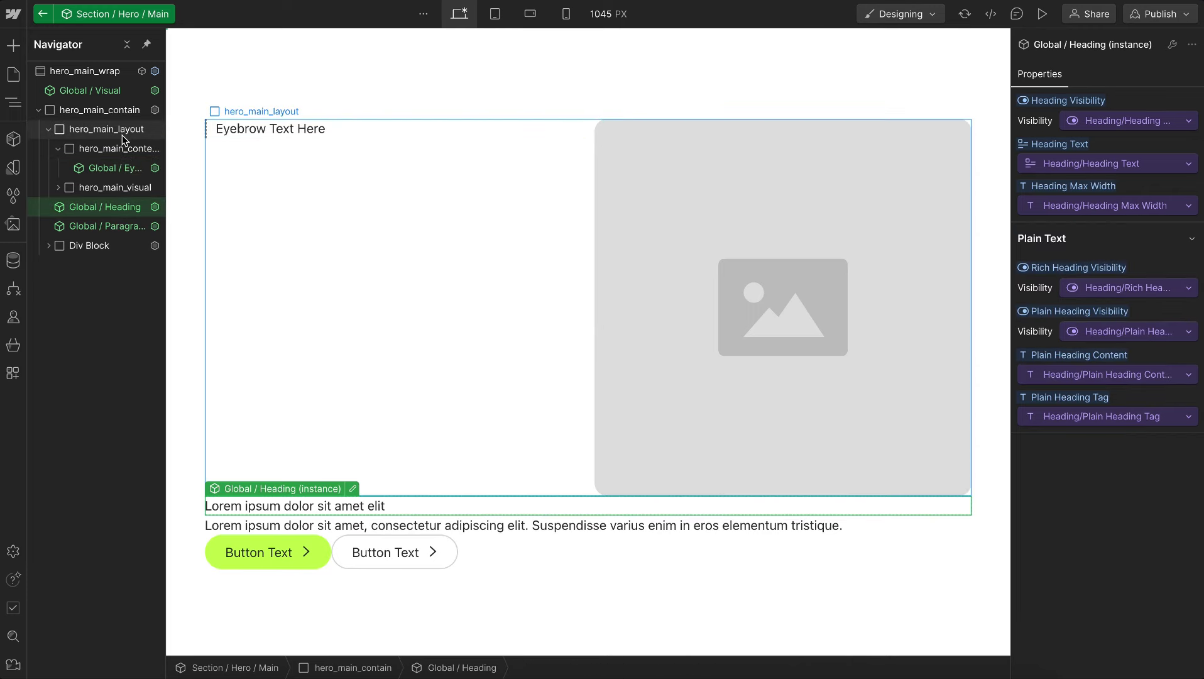
# Add a hero_main_title div with combo class u-text-h2 inside hero_main_content.
pyautogui.click(123, 143)
pyautogui.hotkey('ctrl', 'e')
pyautogui.write('div')
pyautogui.press('Return')
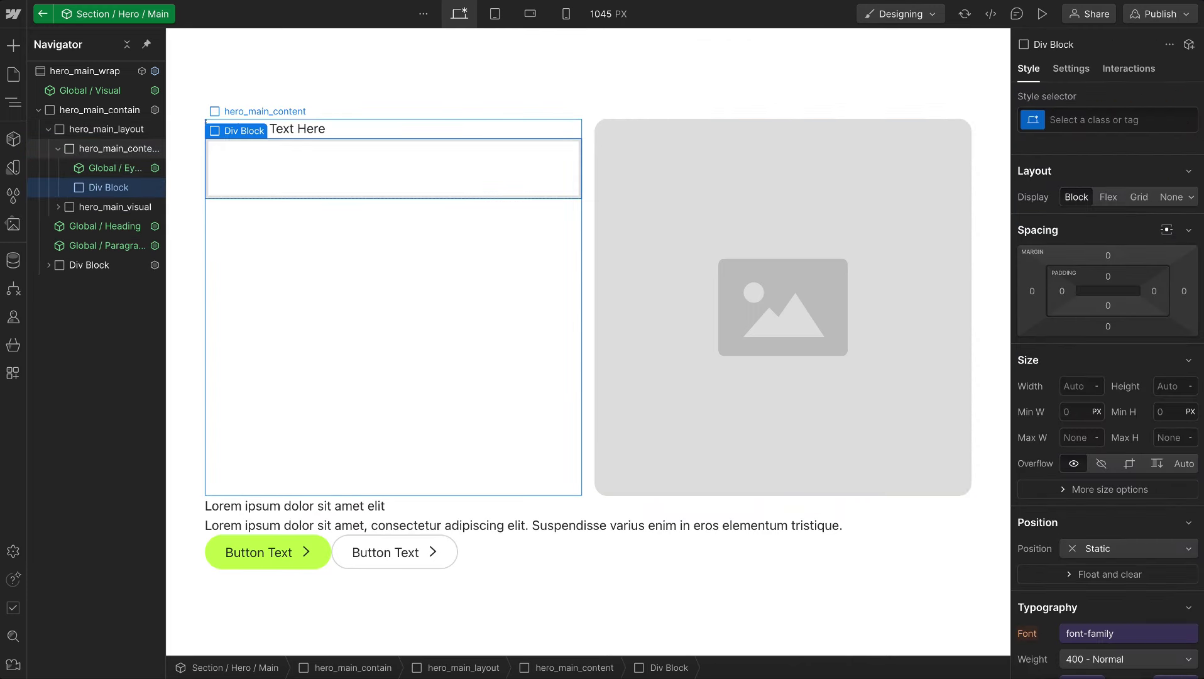
pyautogui.hotkey('ctrl', 'Return')
pyautogui.write('hero_main_title')
pyautogui.press('Return')
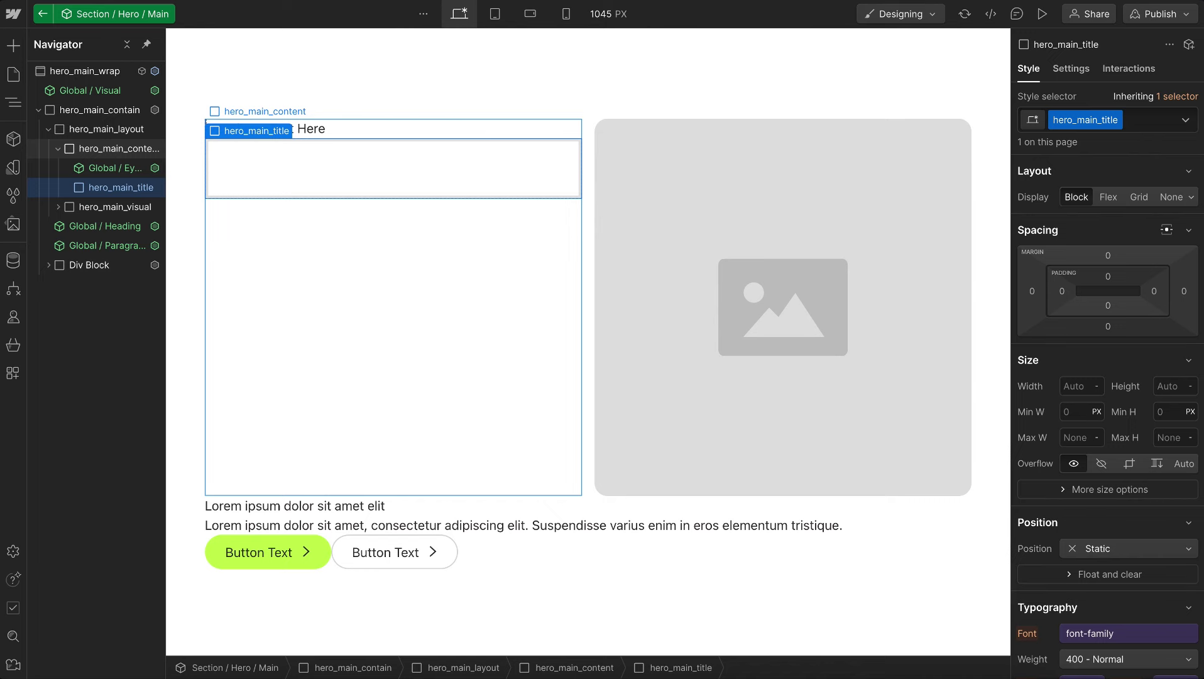
pyautogui.write('u-text')
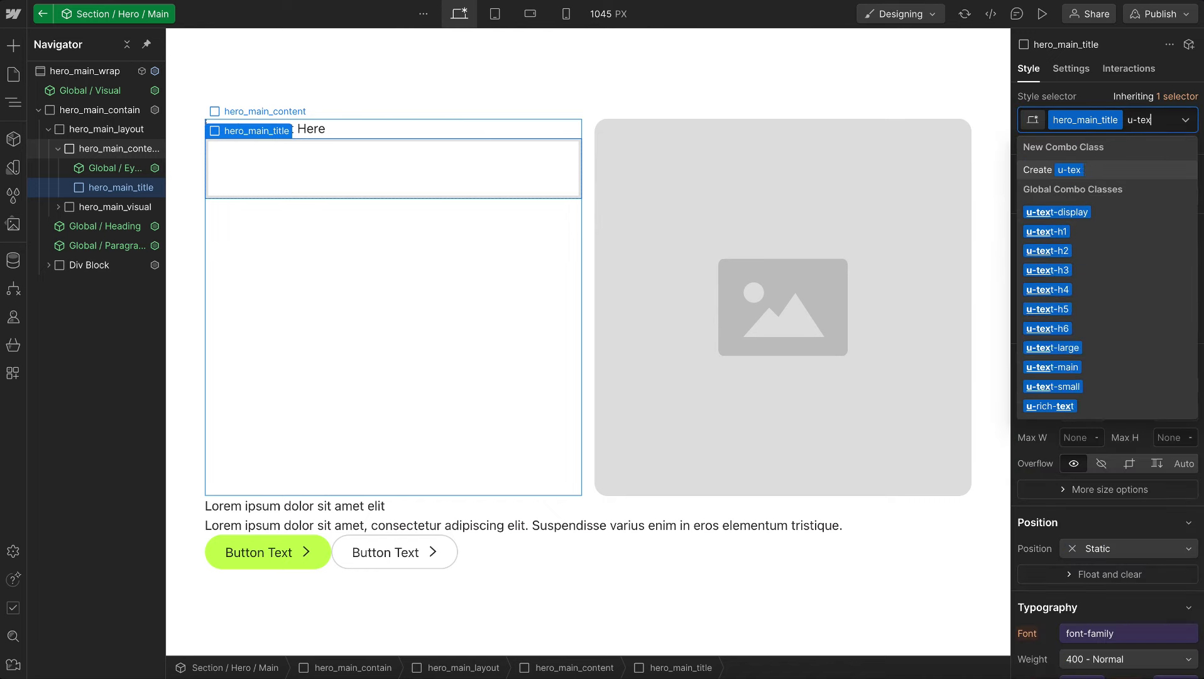
pyautogui.press('Down')
pyautogui.press('Down')
pyautogui.press('Down')
pyautogui.press('Return')
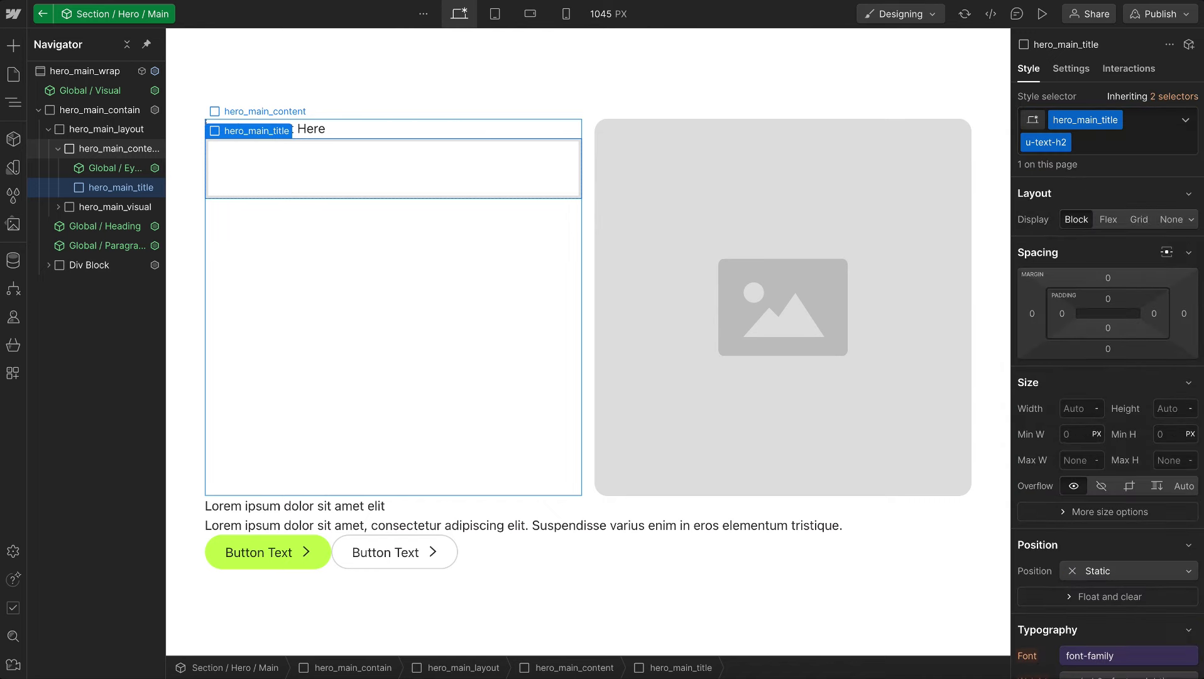
# Put Global / Heading in hero_main_title, then add a u-text-small hero_main_text div holding Global / Paragraph.
pyautogui.moveTo(105, 229); pyautogui.dragTo(116, 191)
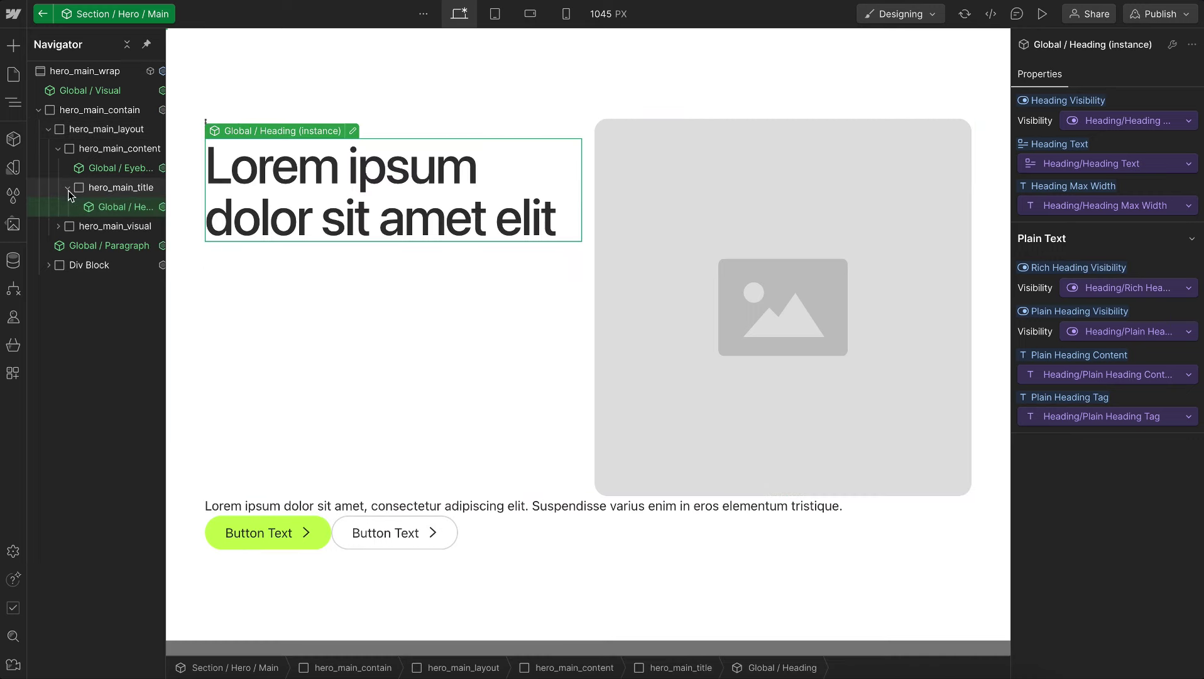
pyautogui.click(112, 149)
pyautogui.hotkey('ctrl', 'k')
pyautogui.write('div')
pyautogui.press('Return')
pyautogui.hotkey('ctrl', 'Return')
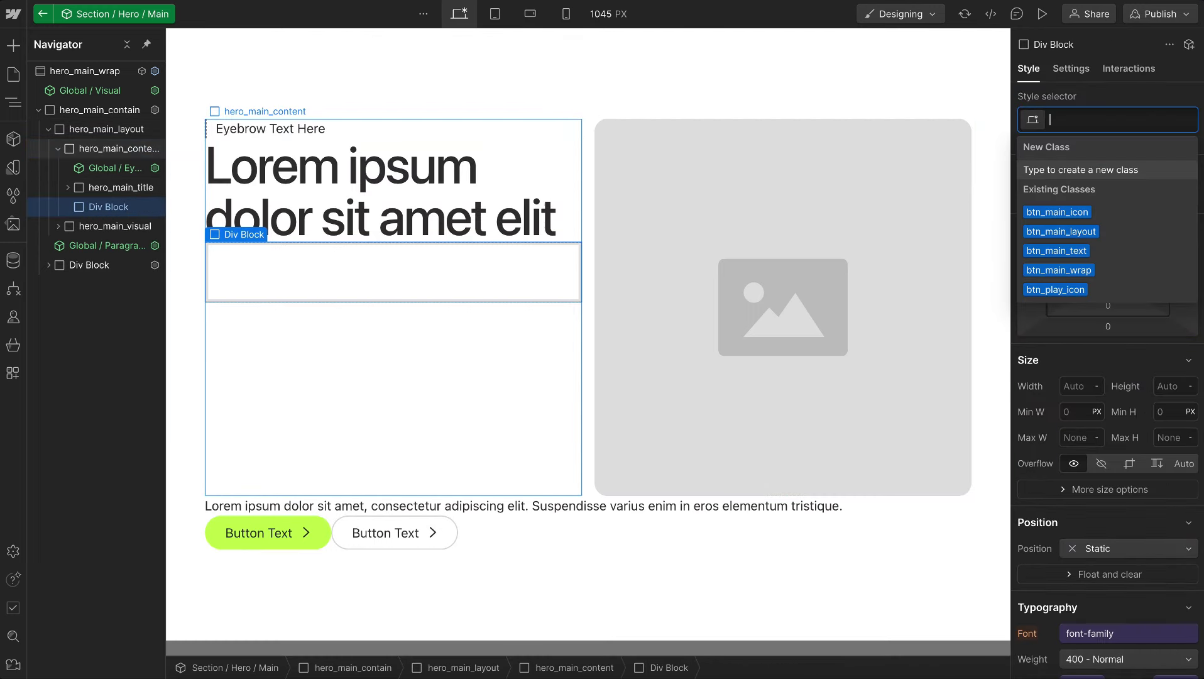
pyautogui.write('hero_main_text')
pyautogui.press('Return')
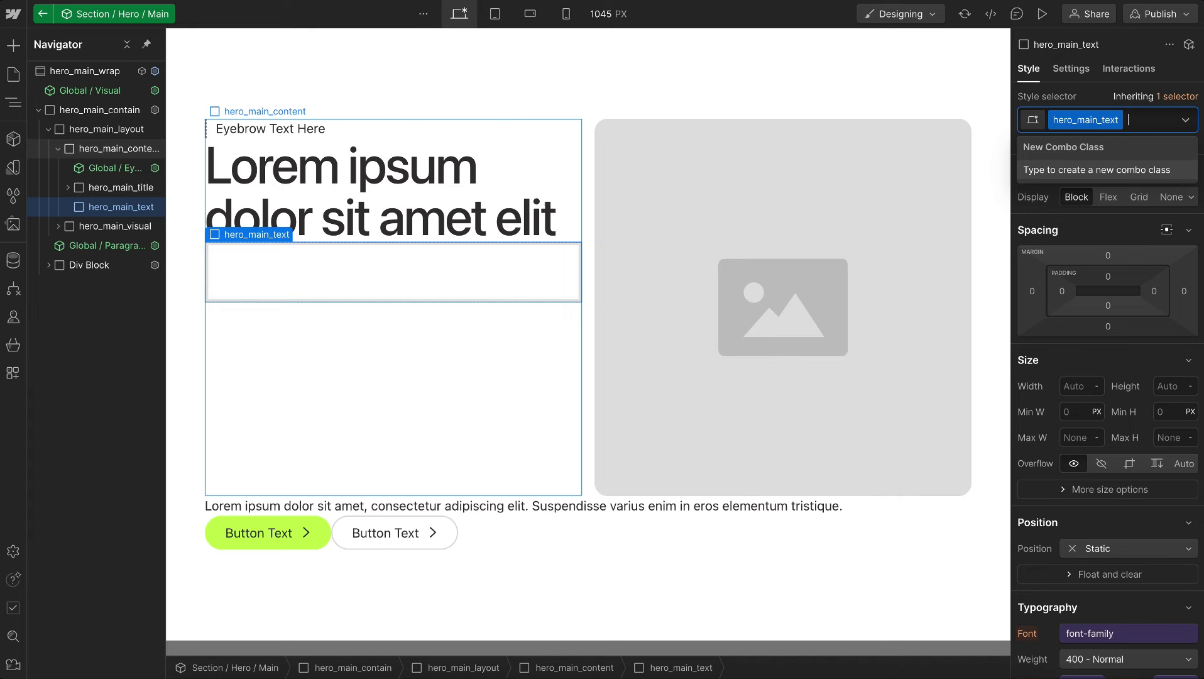
pyautogui.write('u-text')
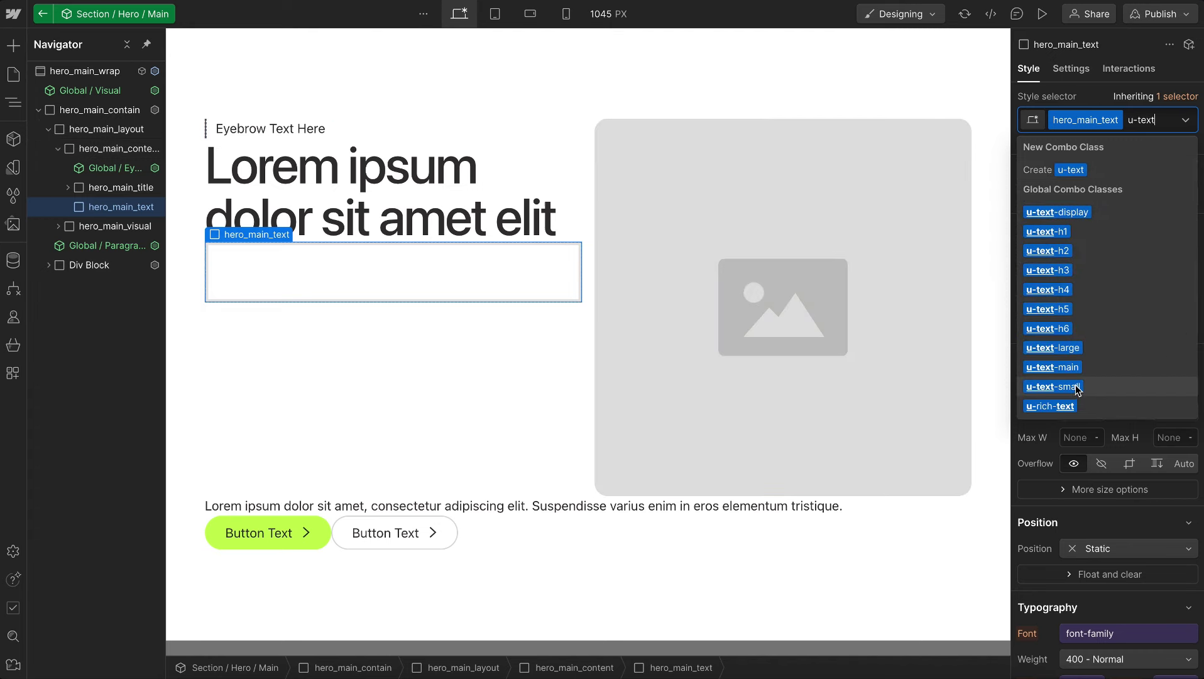
pyautogui.click(1054, 387)
pyautogui.moveTo(89, 248); pyautogui.dragTo(120, 222)
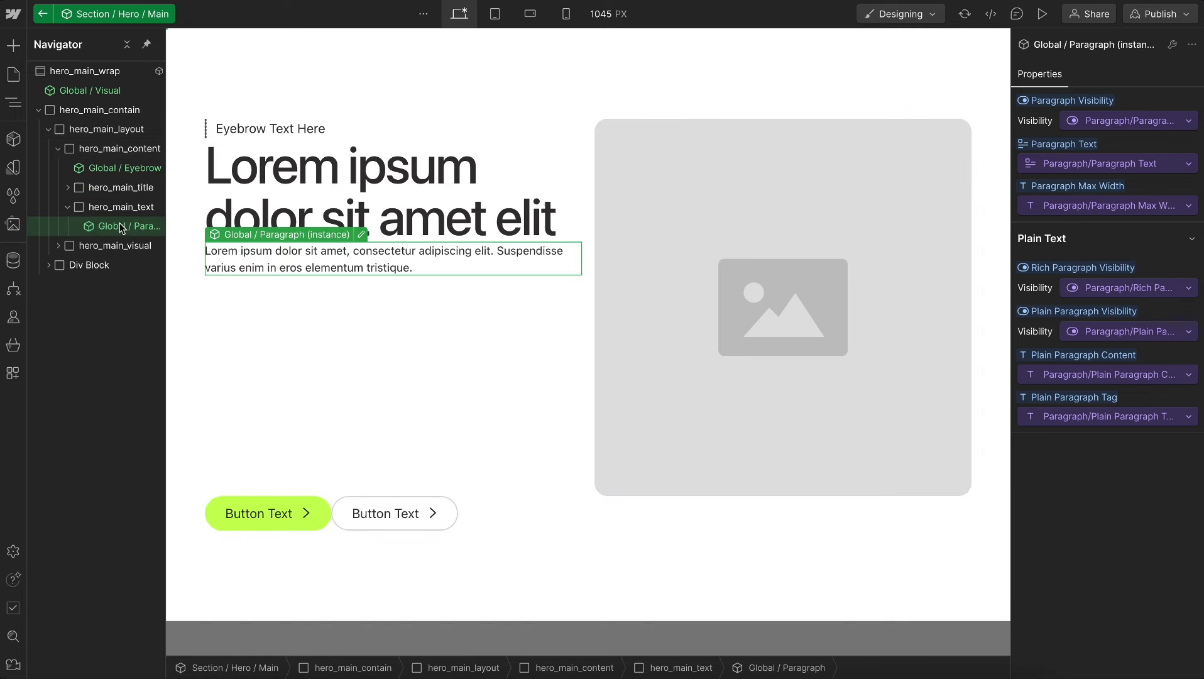
# Move the two-button block into hero_main_content below the text and class it hero_main_btn_wrap.
pyautogui.click(97, 249)
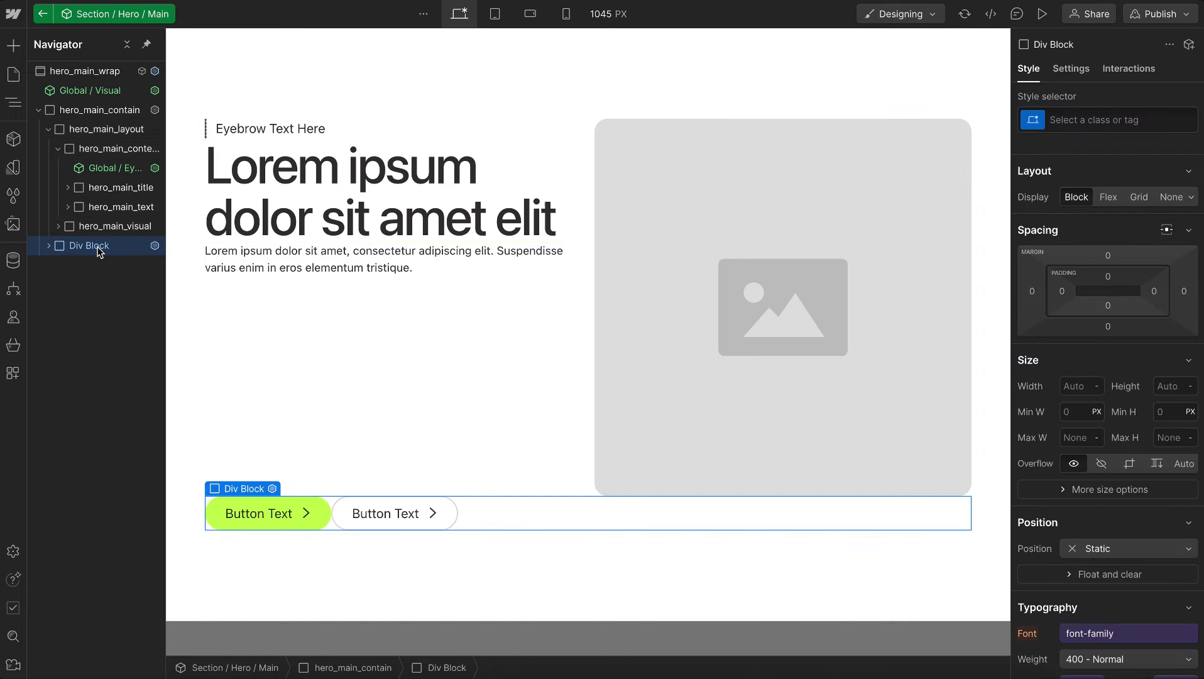
pyautogui.click(1071, 68)
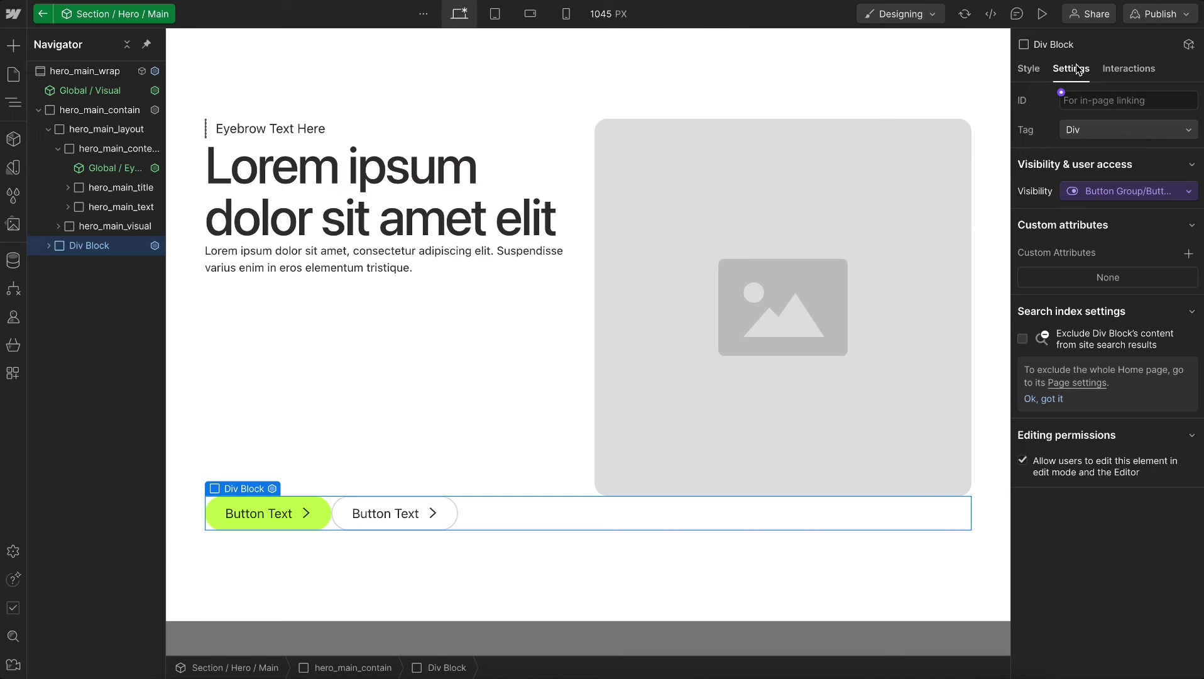
pyautogui.click(1028, 68)
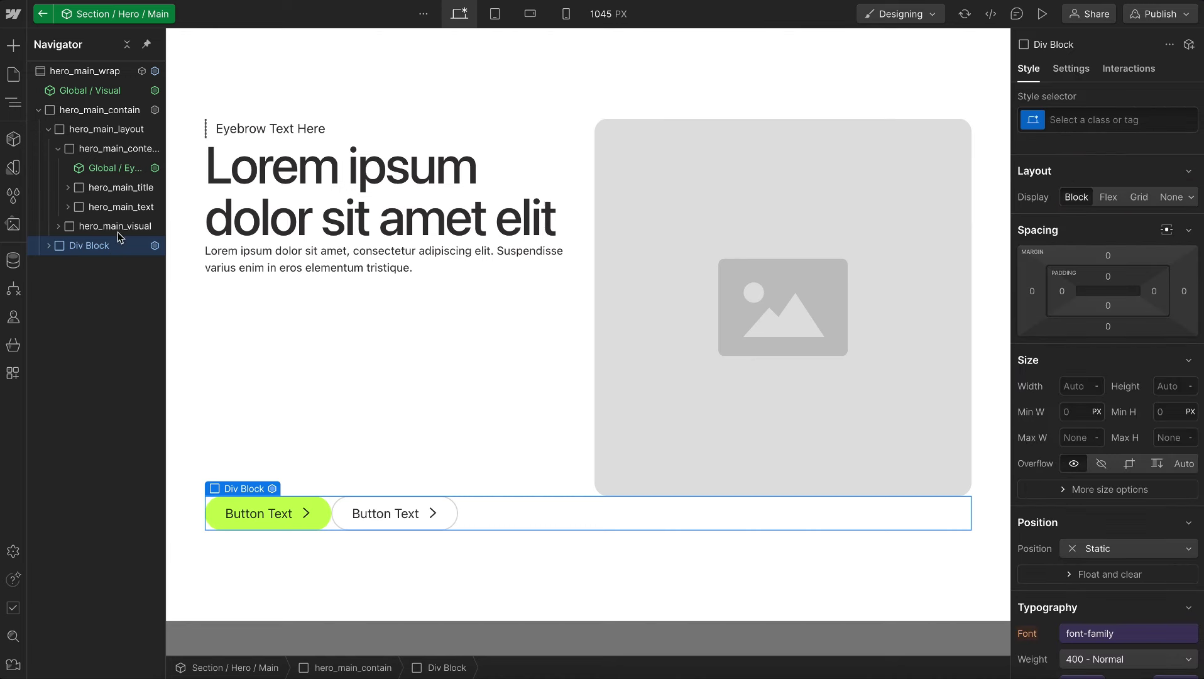
pyautogui.moveTo(117, 233); pyautogui.dragTo(134, 222)
pyautogui.hotkey('ctrl', 'Return')
pyautogui.write('hero_main_')
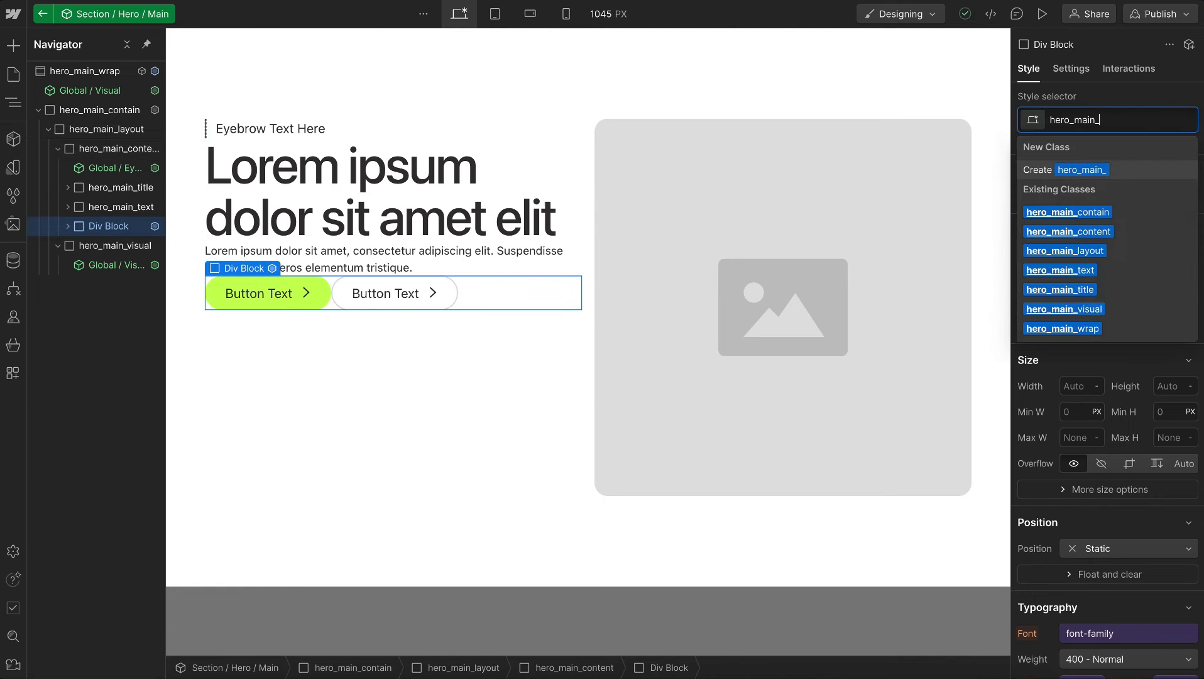
pyautogui.write('btn_wrap')
pyautogui.hotkey('ctrl', 'a')
pyautogui.press('BackSpace')
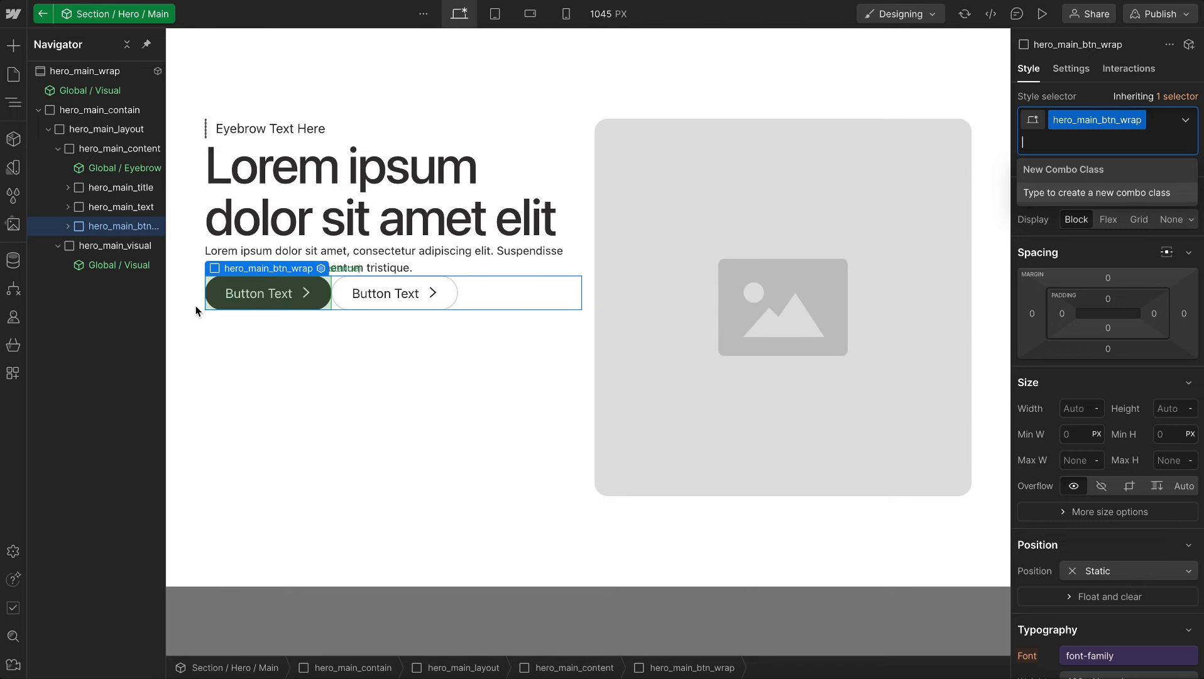
# Add combo classes u-hflex-left-center, u-hflex-wrap and u-gap-xsmall to hero_main_btn_wrap.
pyautogui.write('h')
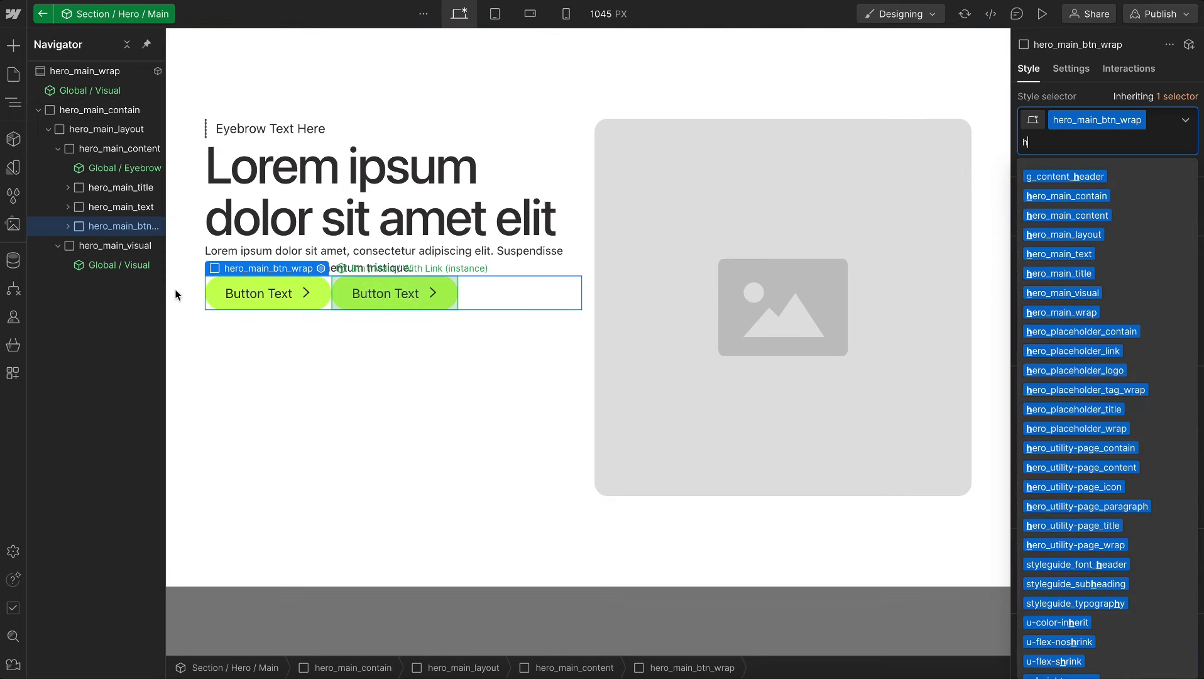
pyautogui.write('-l')
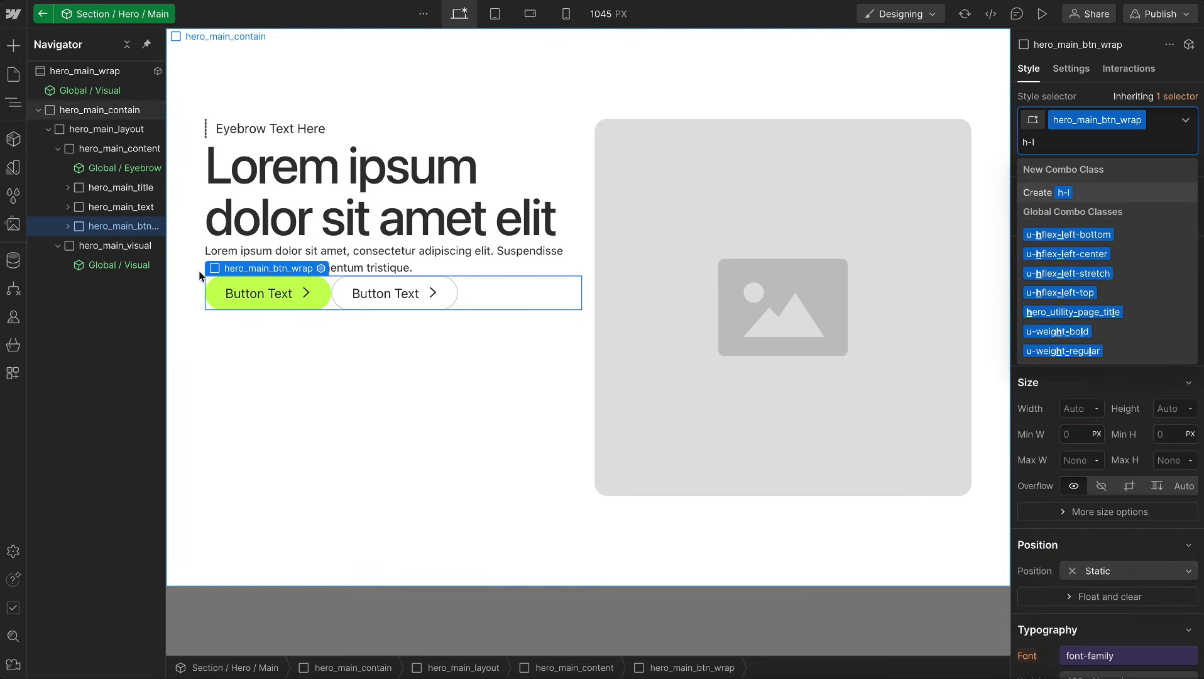
pyautogui.press('BackSpace')
pyautogui.press('BackSpace')
pyautogui.press('BackSpace')
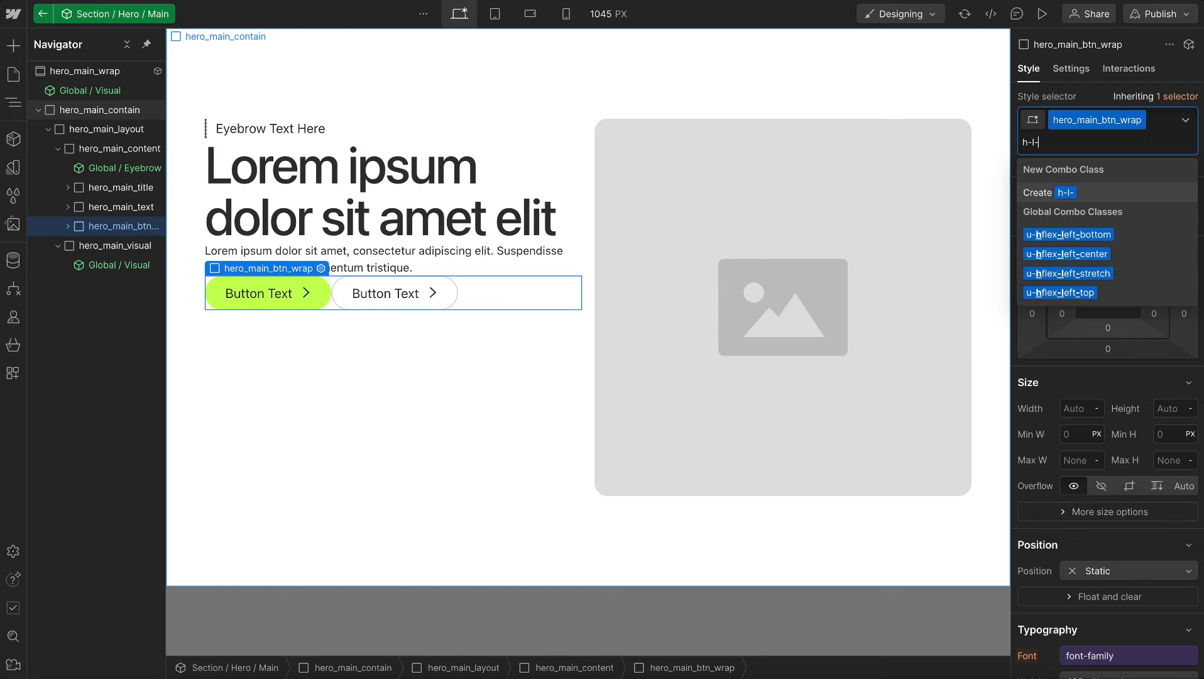
pyautogui.write('u-hflex-left-center')
pyautogui.press('Return')
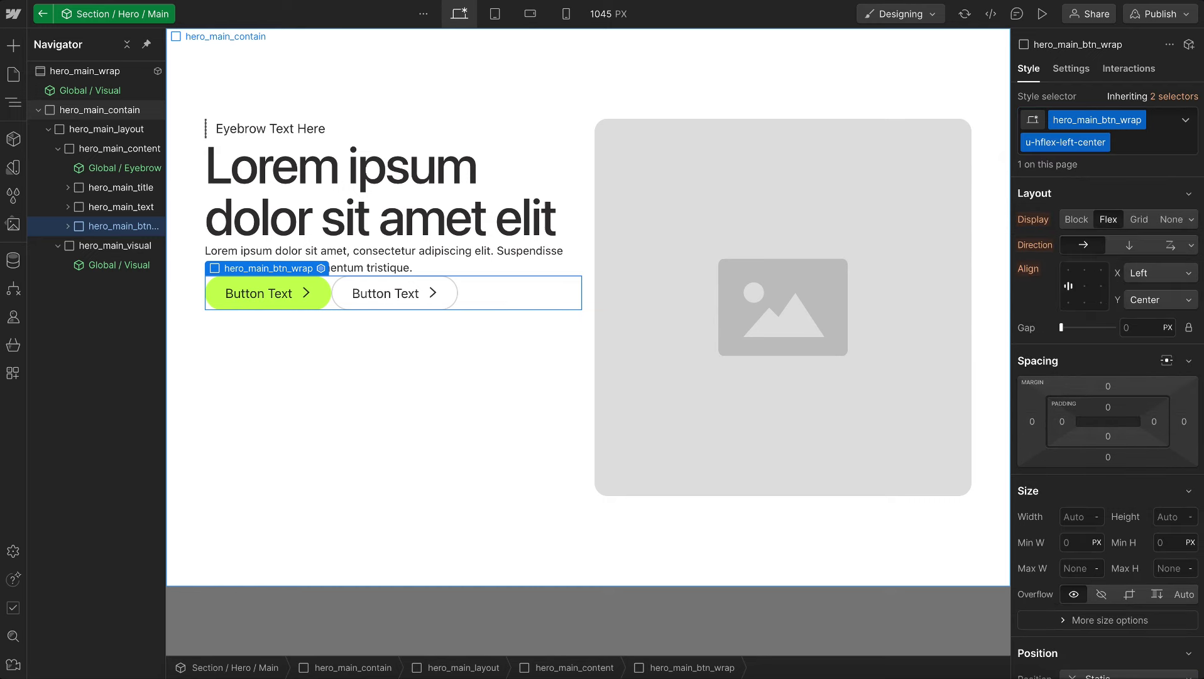
pyautogui.write('h-wrap')
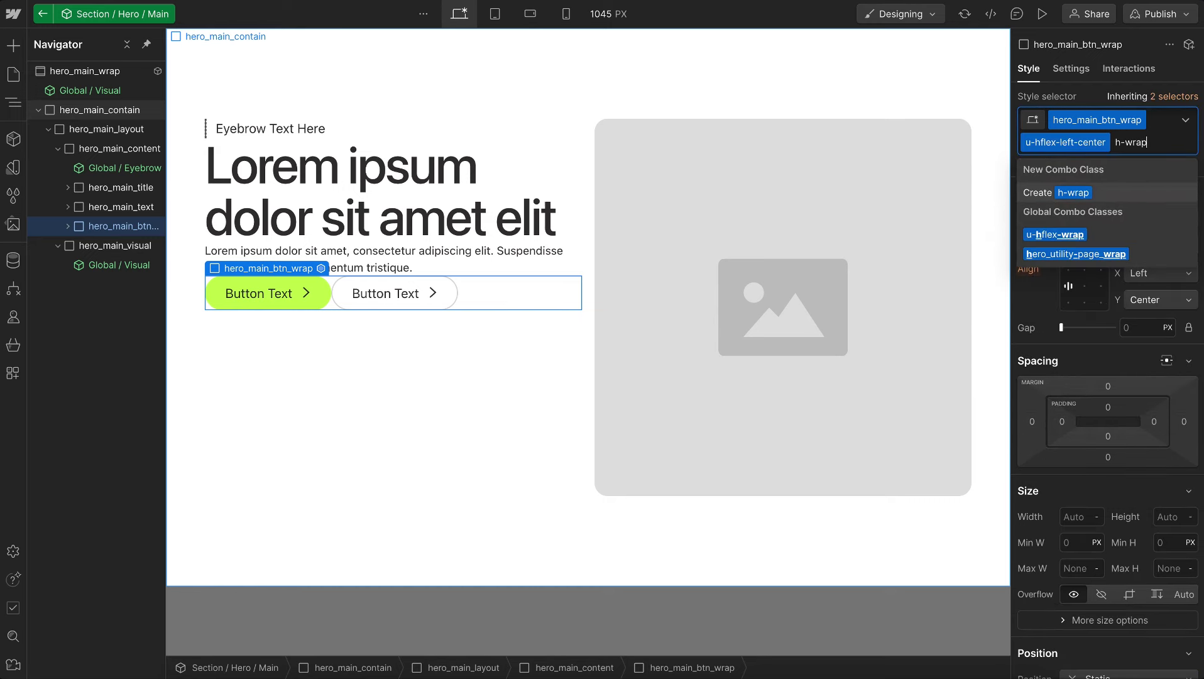
pyautogui.press('Return')
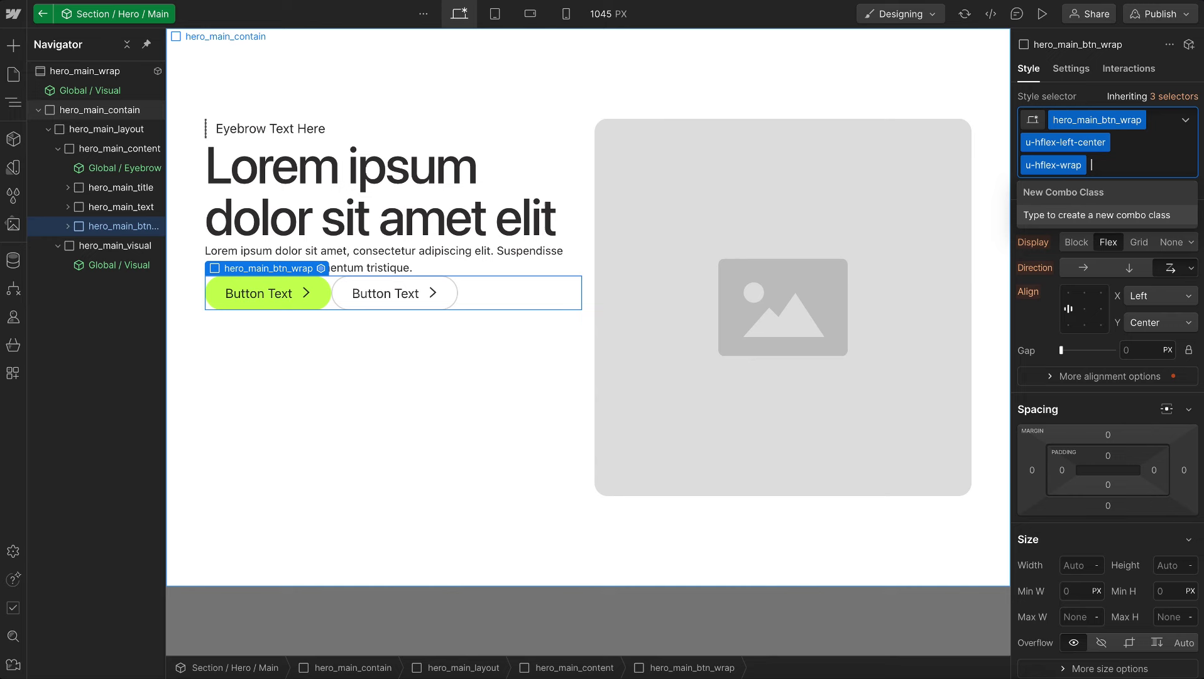
pyautogui.write('gap-s')
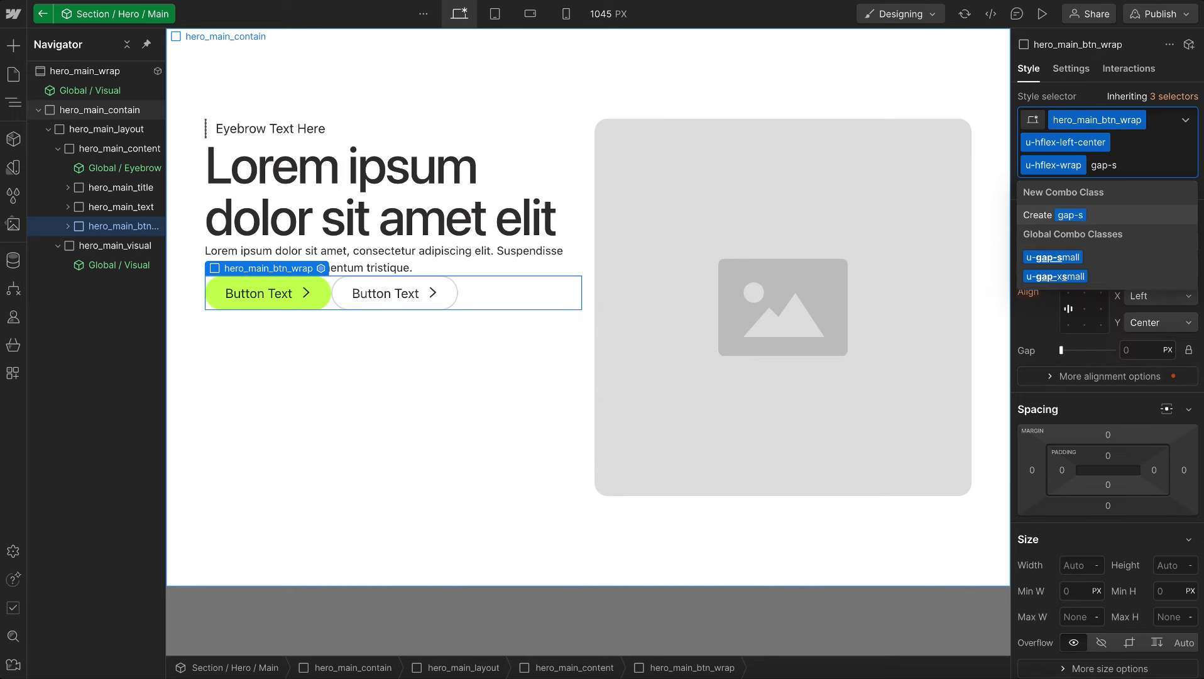
pyautogui.press('Down')
pyautogui.press('Down')
pyautogui.press('Return')
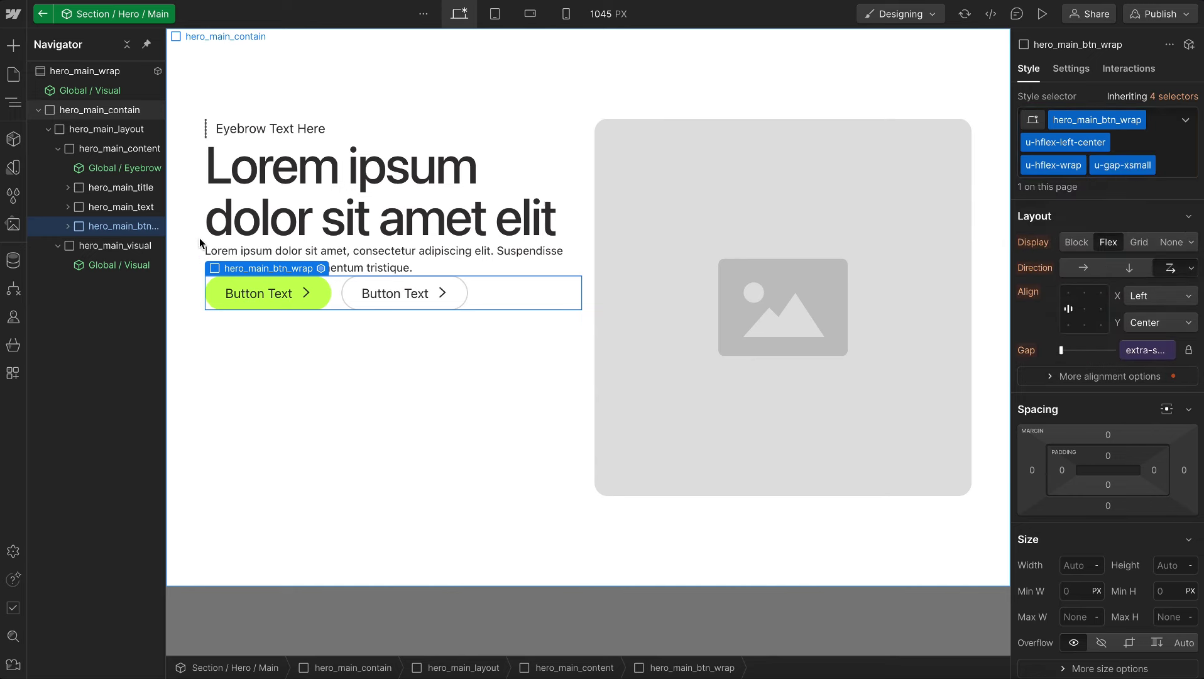
# Add combo classes u-vflex-left-center and u-gap-small to hero_main_content.
pyautogui.click(125, 149)
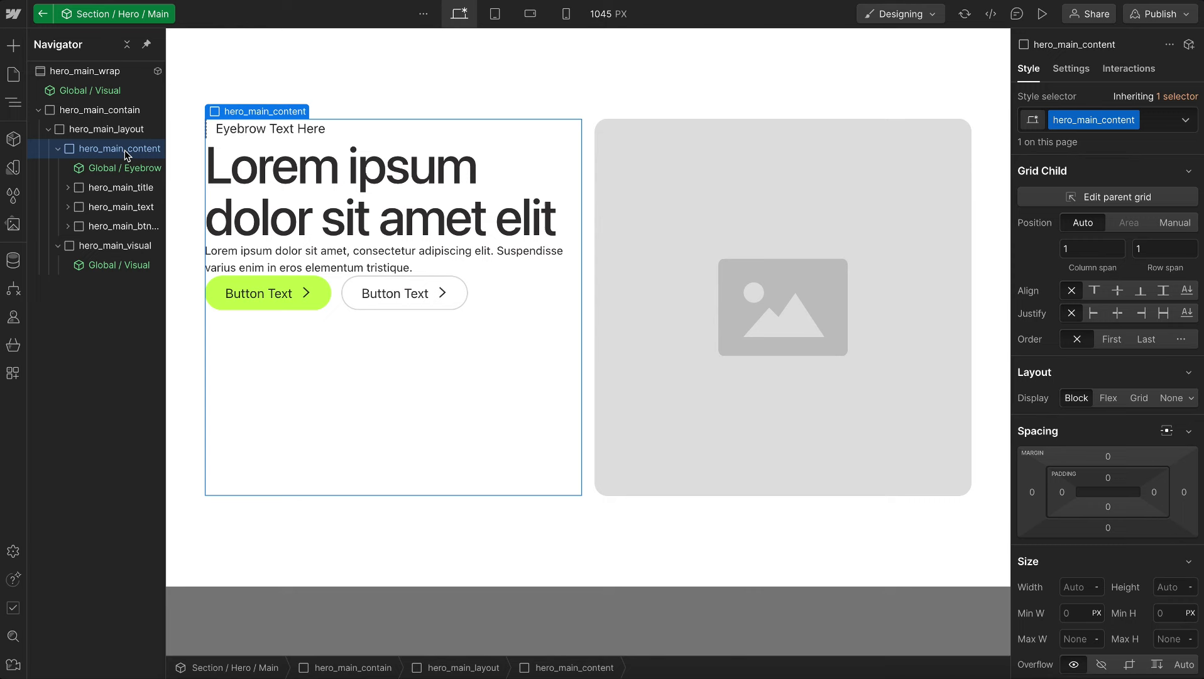
pyautogui.hotkey('ctrl', 'Return')
pyautogui.write('v')
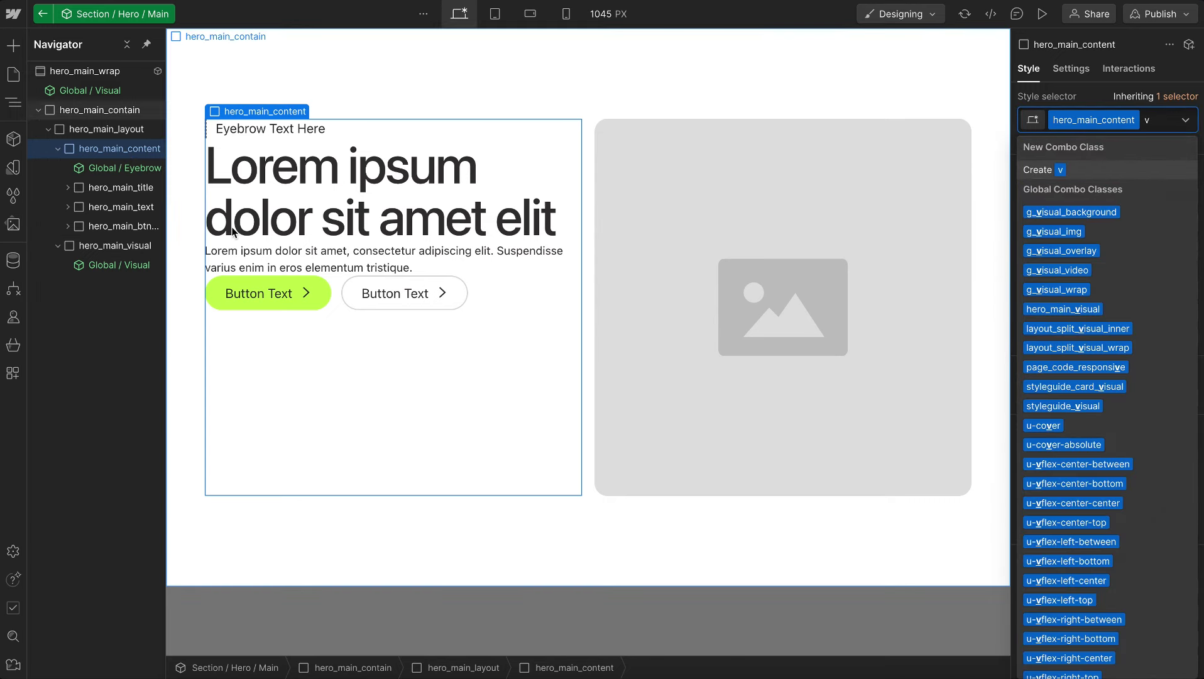
pyautogui.write('-l')
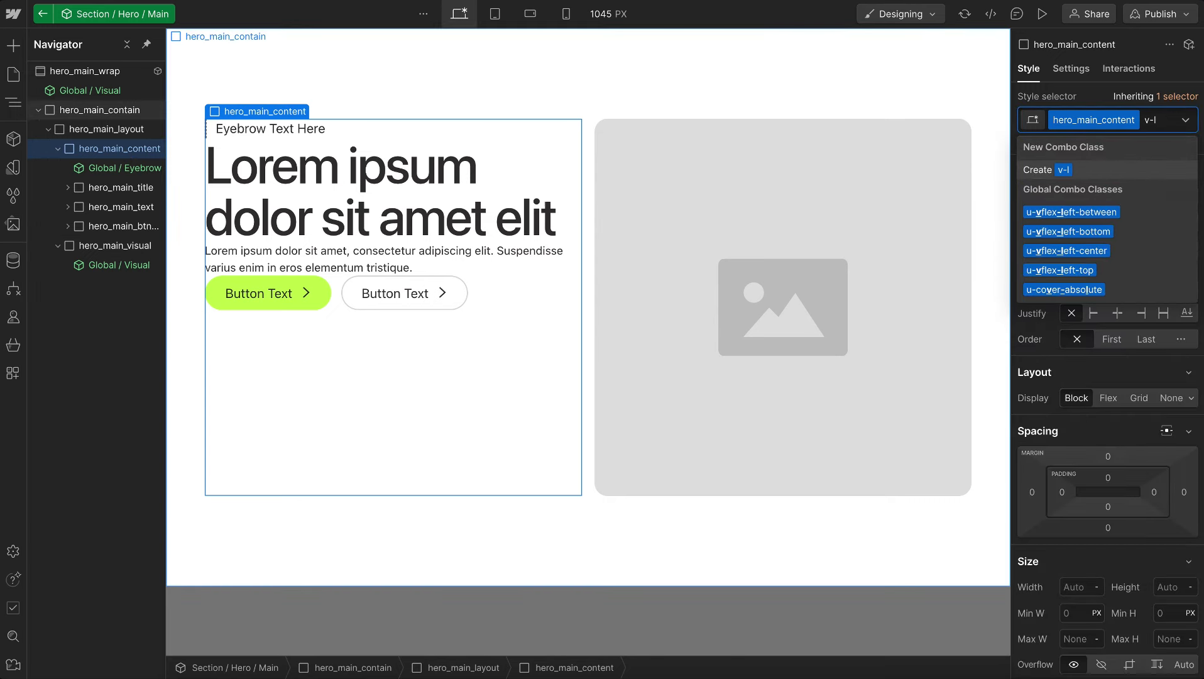
pyautogui.write('-c')
pyautogui.press('Return')
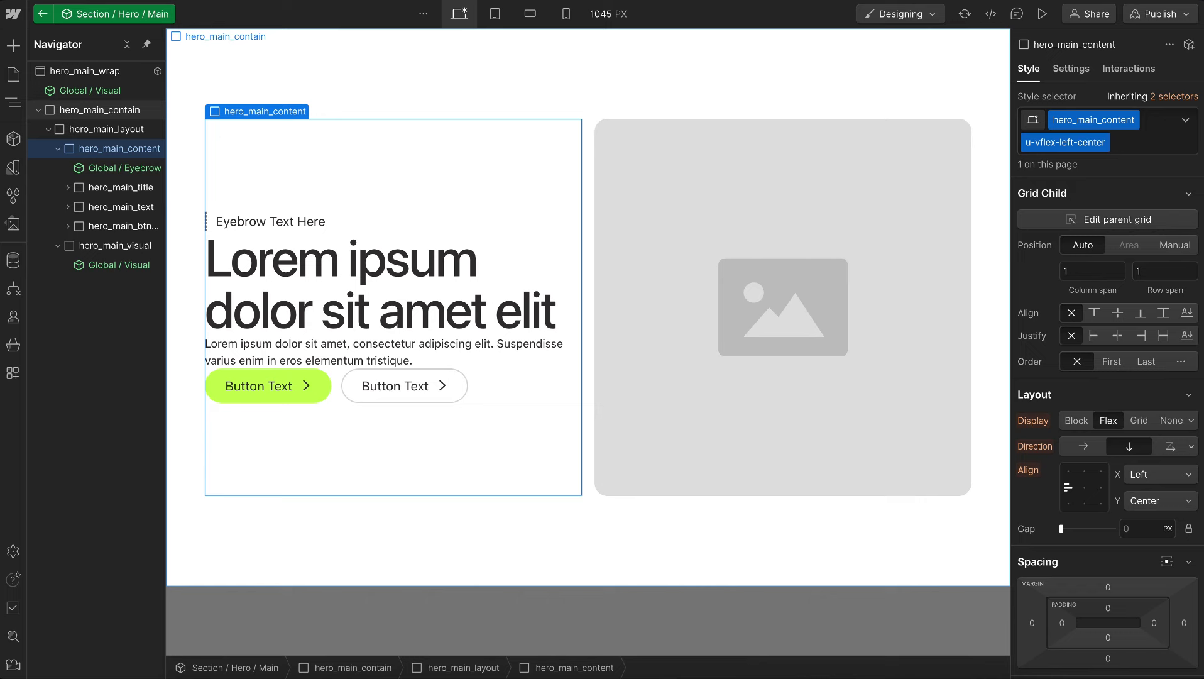
pyautogui.hotkey('ctrl', 'Return')
pyautogui.write('gap-sm')
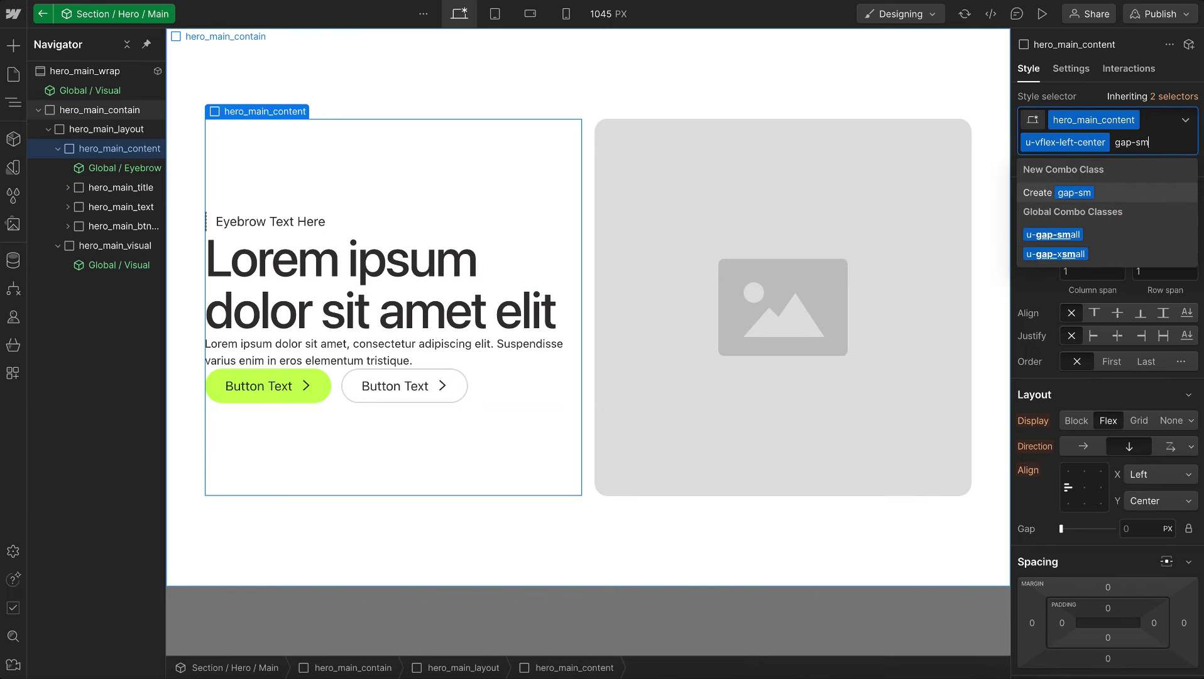
pyautogui.press('Down')
pyautogui.press('Return')
pyautogui.press('Escape')
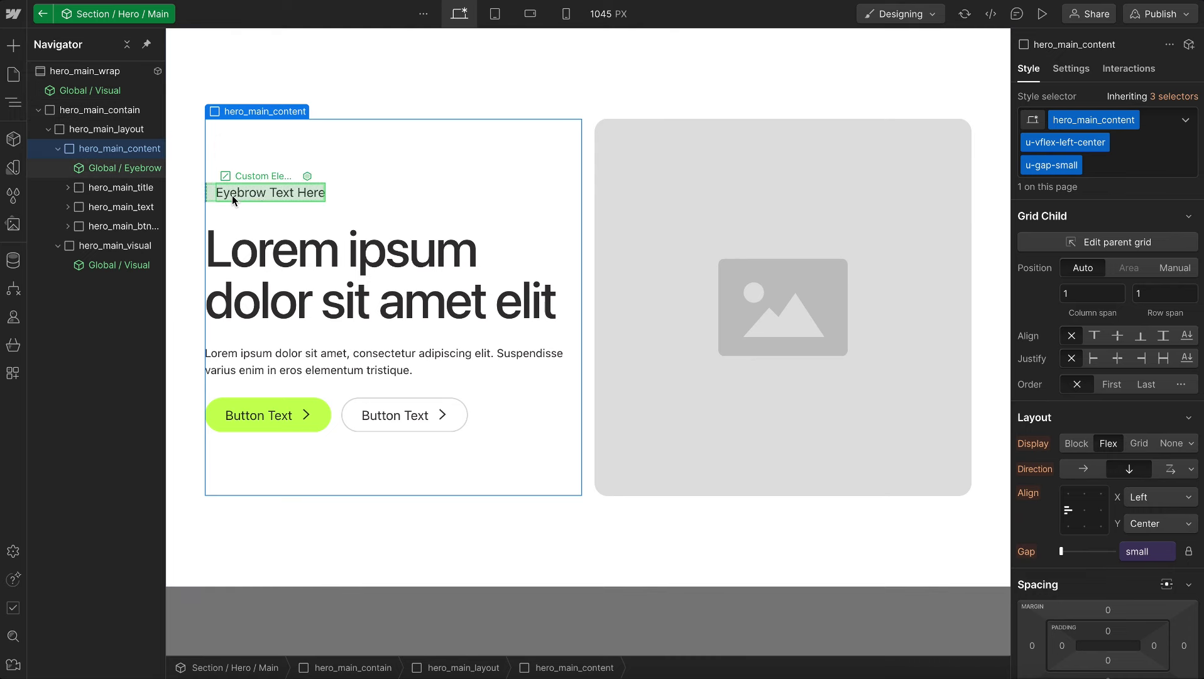
# Delete the eyebrow instance and the Eyebrow Max Width, Tag, Text and Visibility props.
pyautogui.click(212, 200)
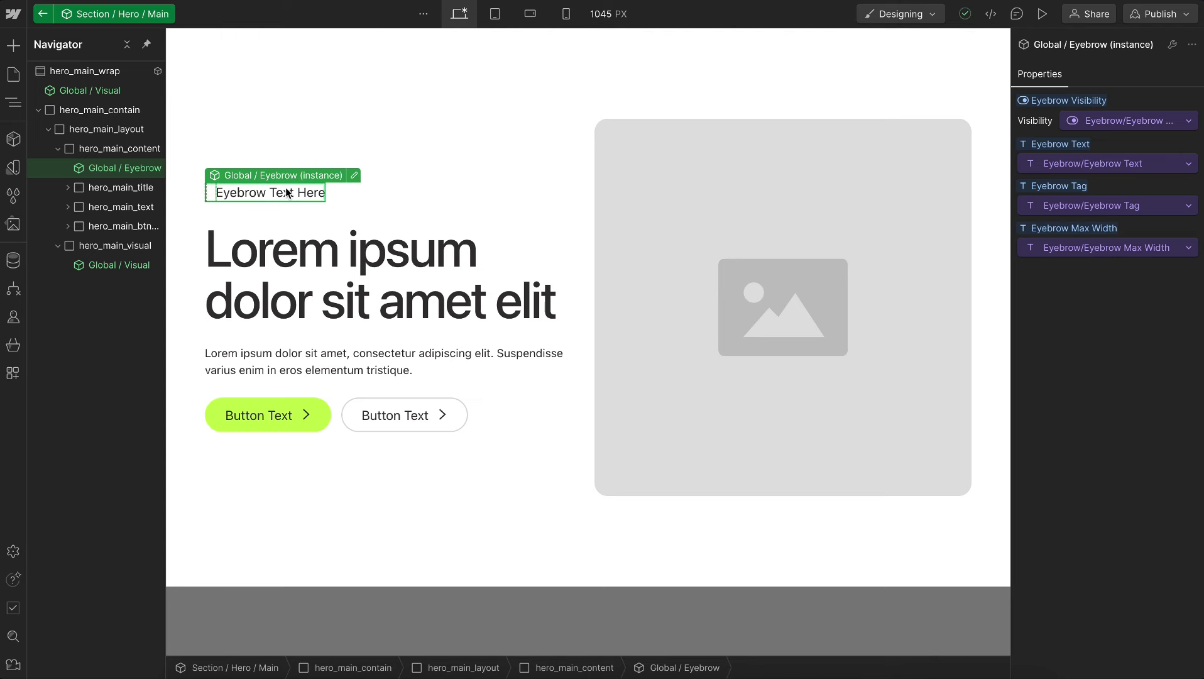
pyautogui.press('Delete')
pyautogui.click(93, 71)
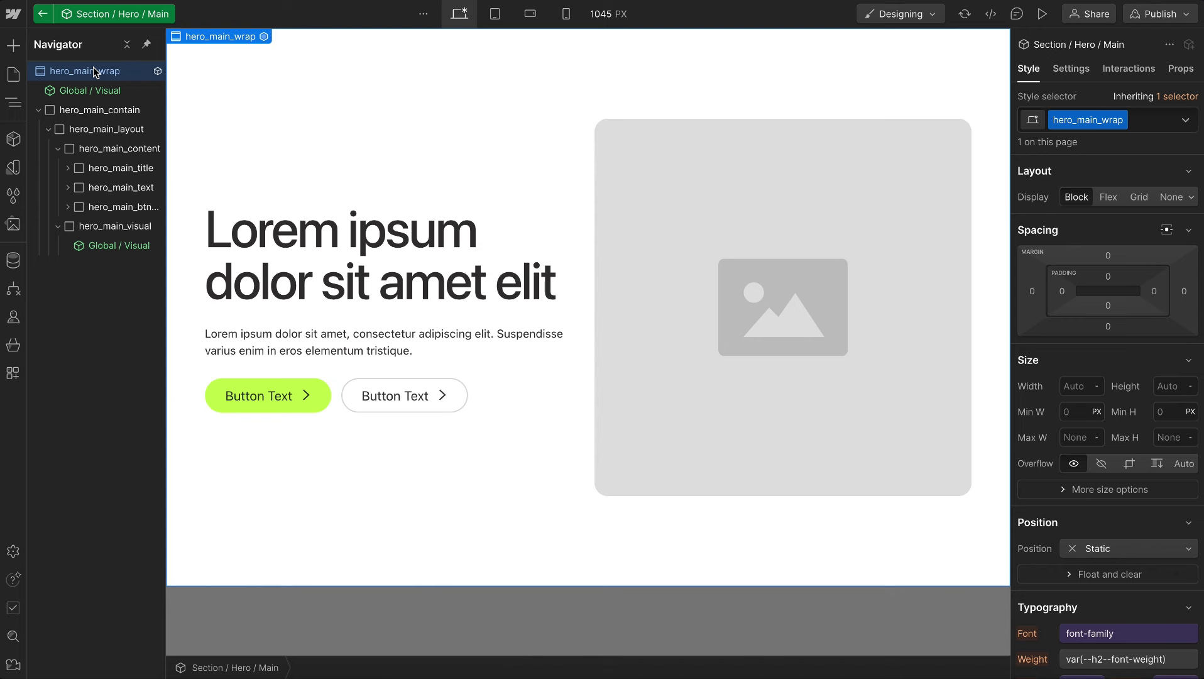
pyautogui.click(1181, 69)
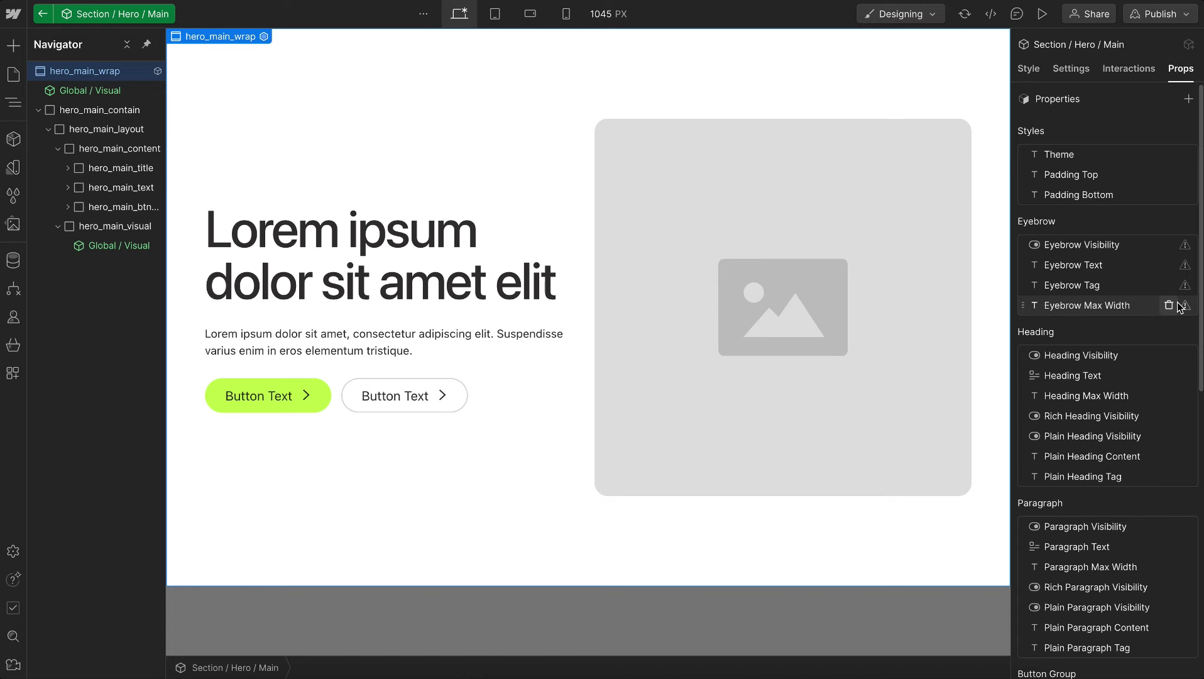
pyautogui.click(1168, 306)
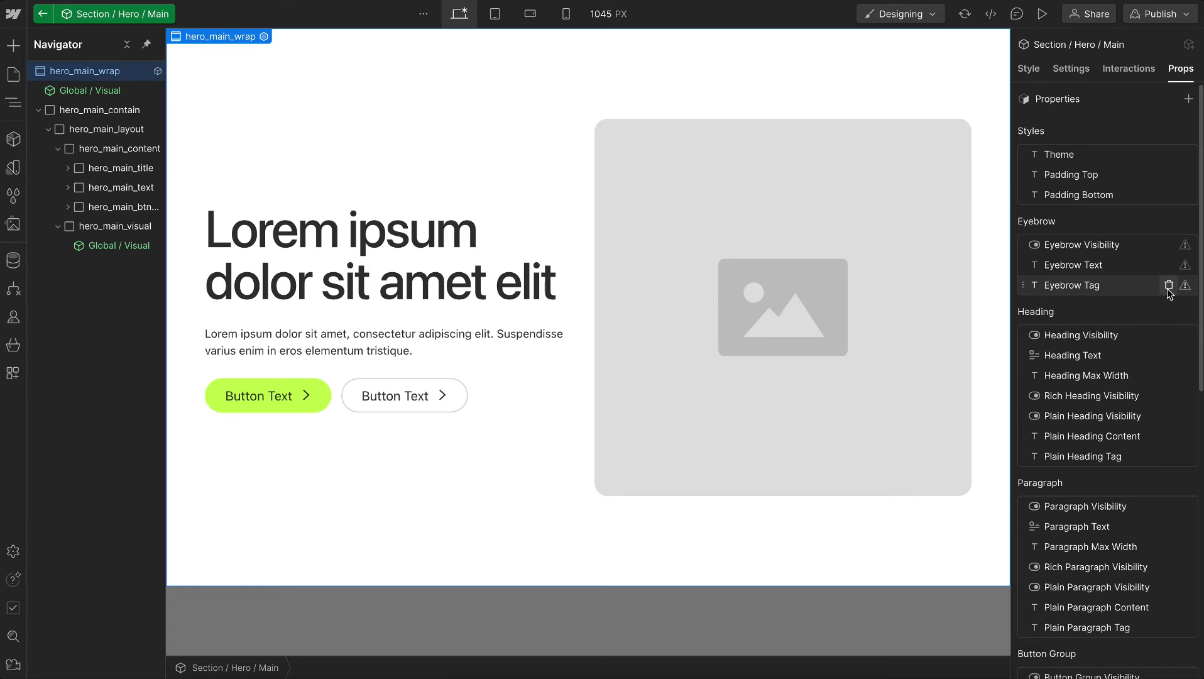
pyautogui.click(1168, 285)
pyautogui.click(1168, 265)
pyautogui.click(1169, 246)
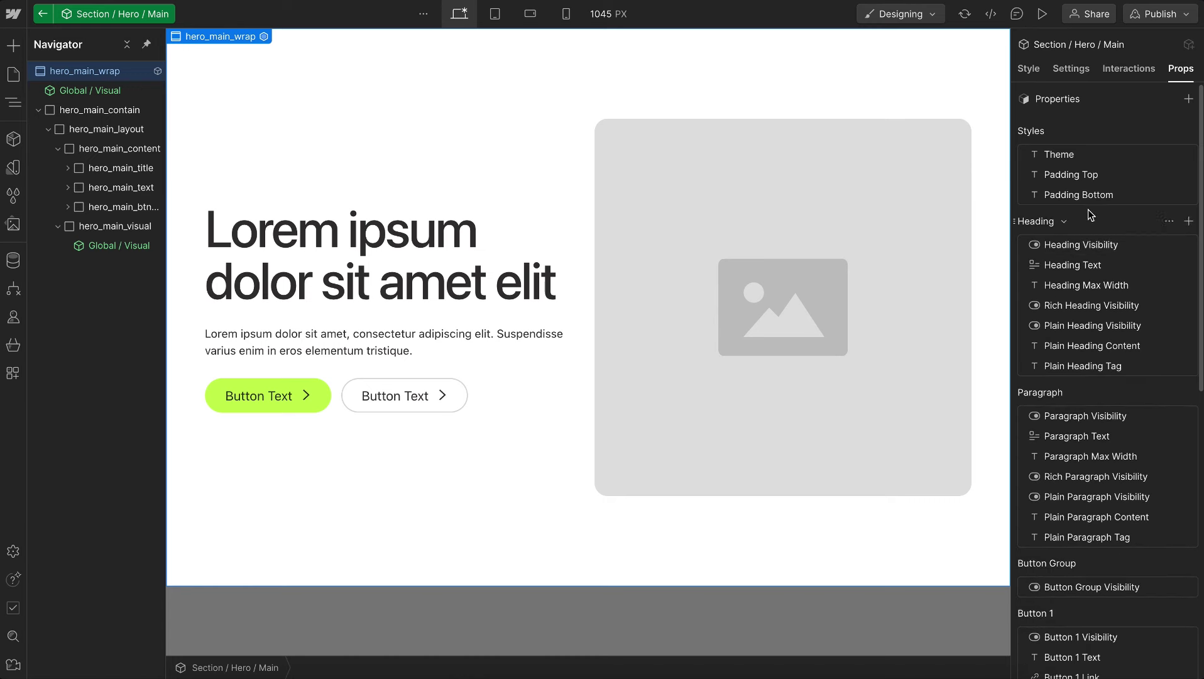
# On the Home page, preview the hero's background visual and dark/light themes, then restore Hidden and inherit.
pyautogui.click(43, 14)
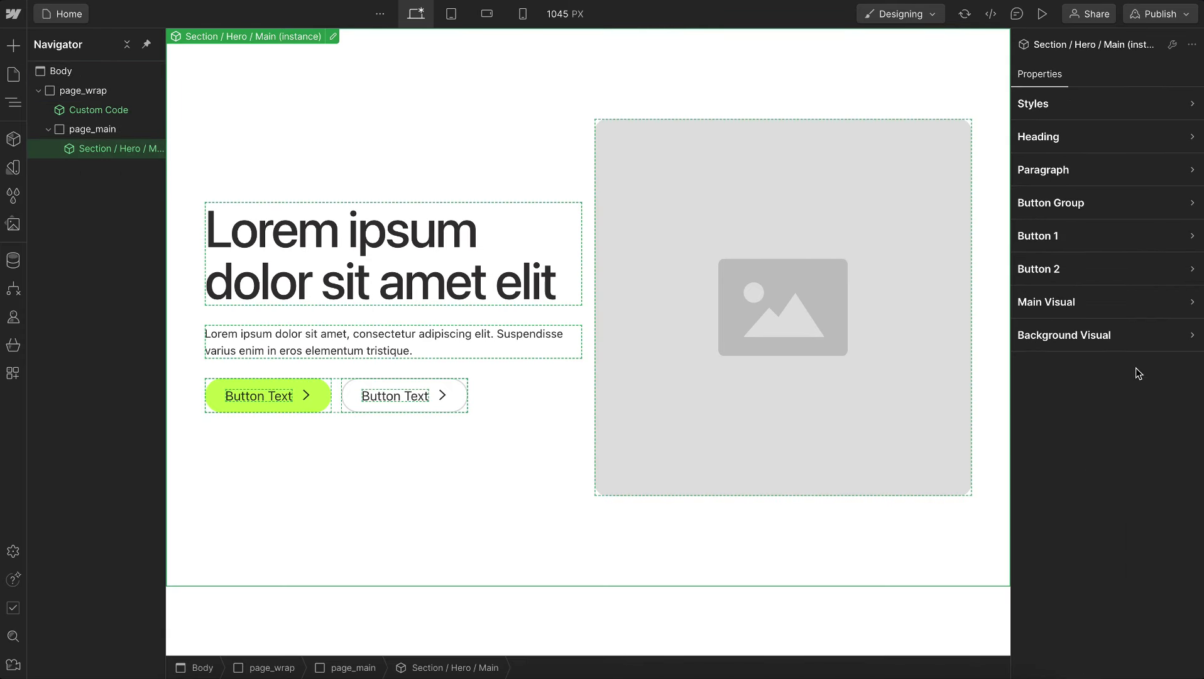
pyautogui.click(1116, 345)
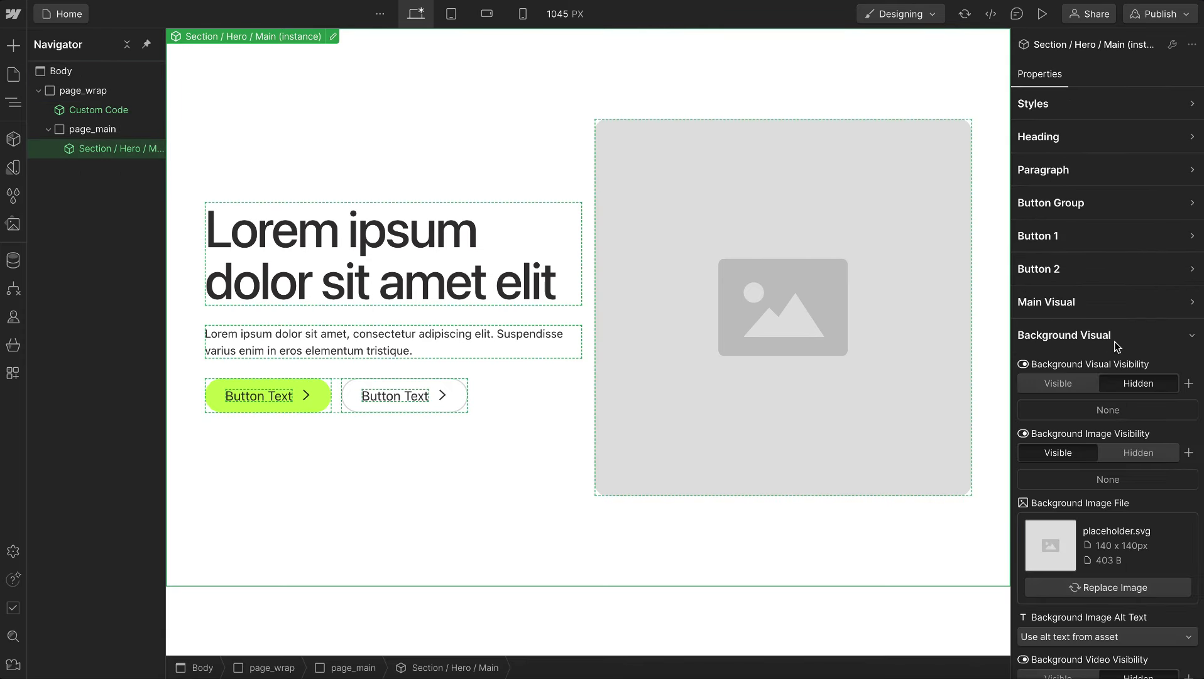
pyautogui.click(1065, 385)
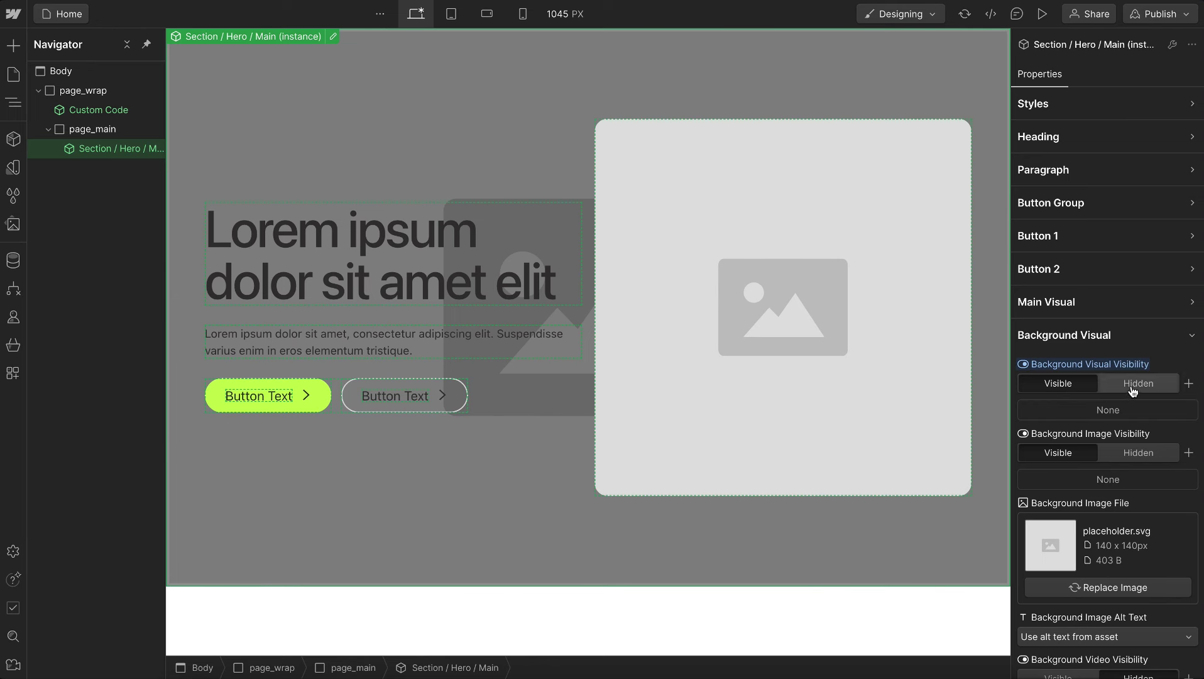
pyautogui.click(1068, 107)
pyautogui.click(1073, 182)
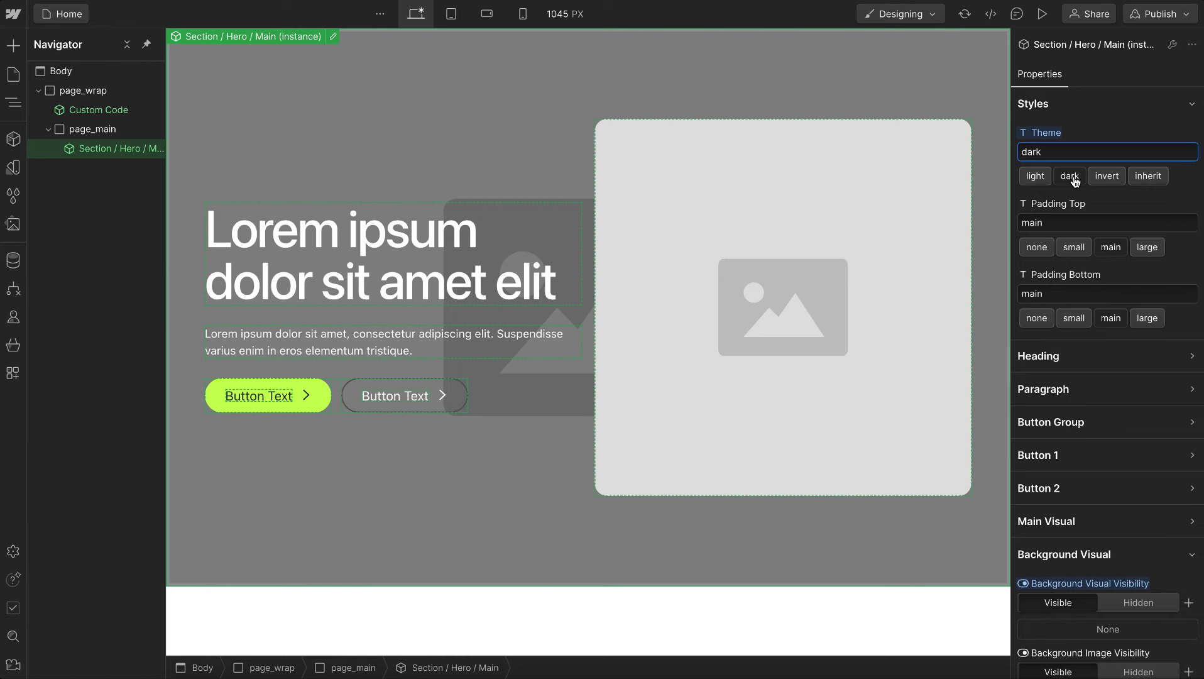
pyautogui.click(1034, 176)
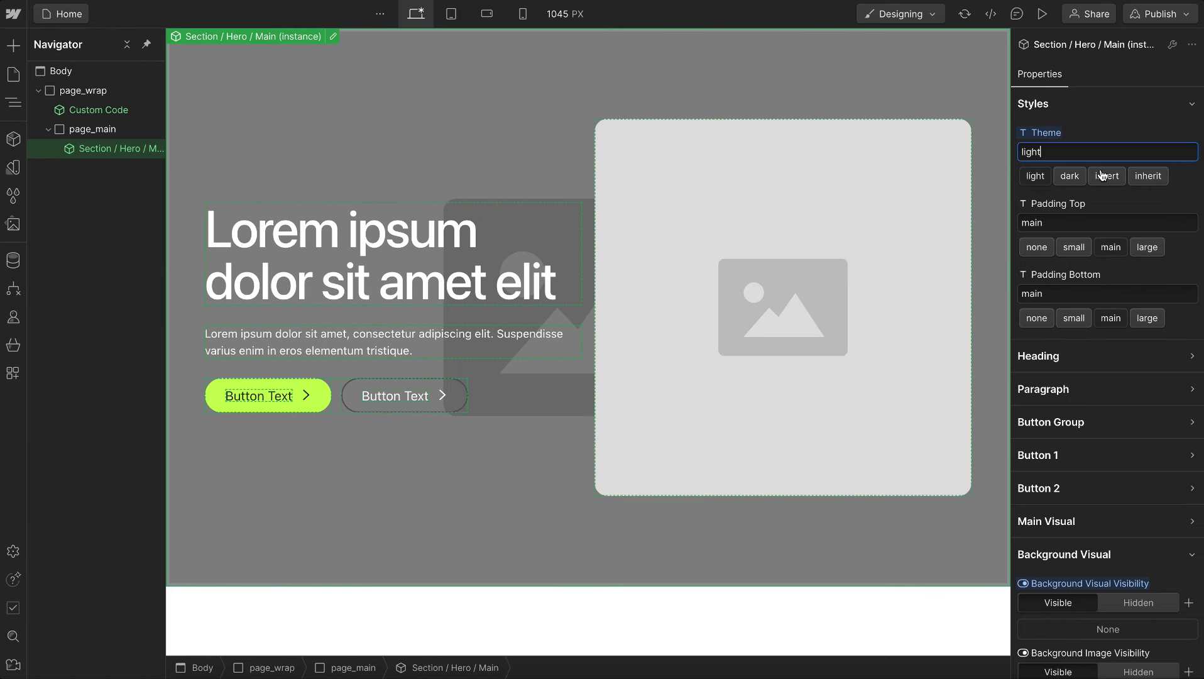
pyautogui.click(1148, 176)
pyautogui.scroll(-3, 1099, 374)
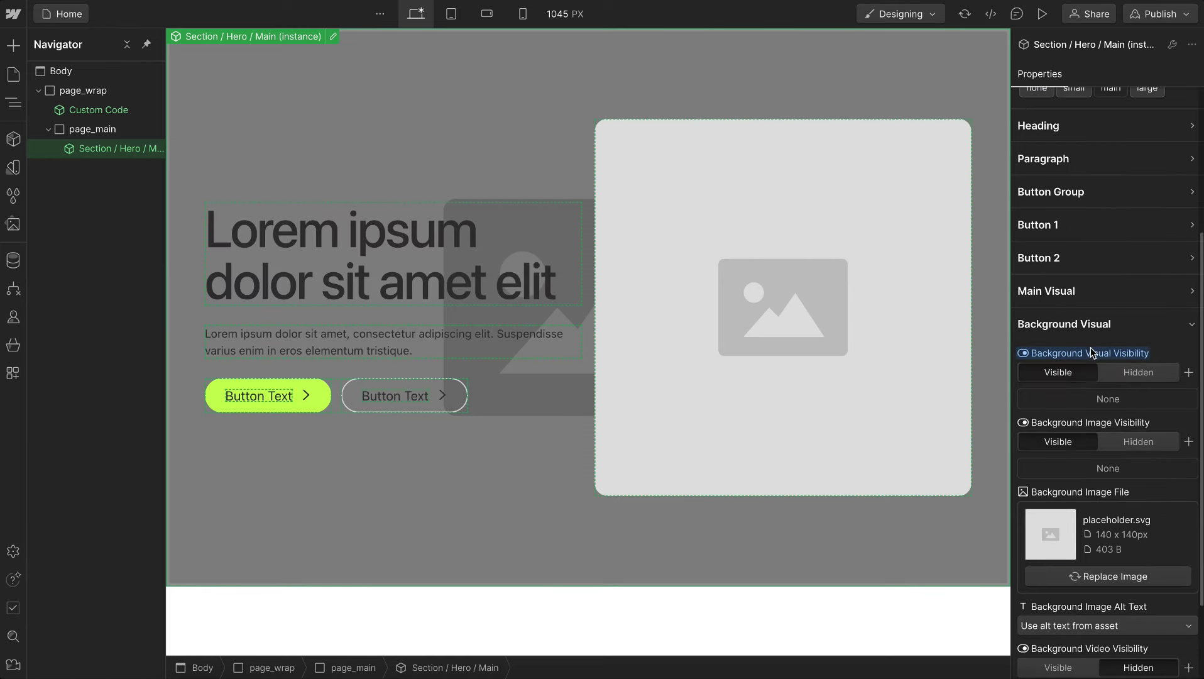
pyautogui.click(1128, 373)
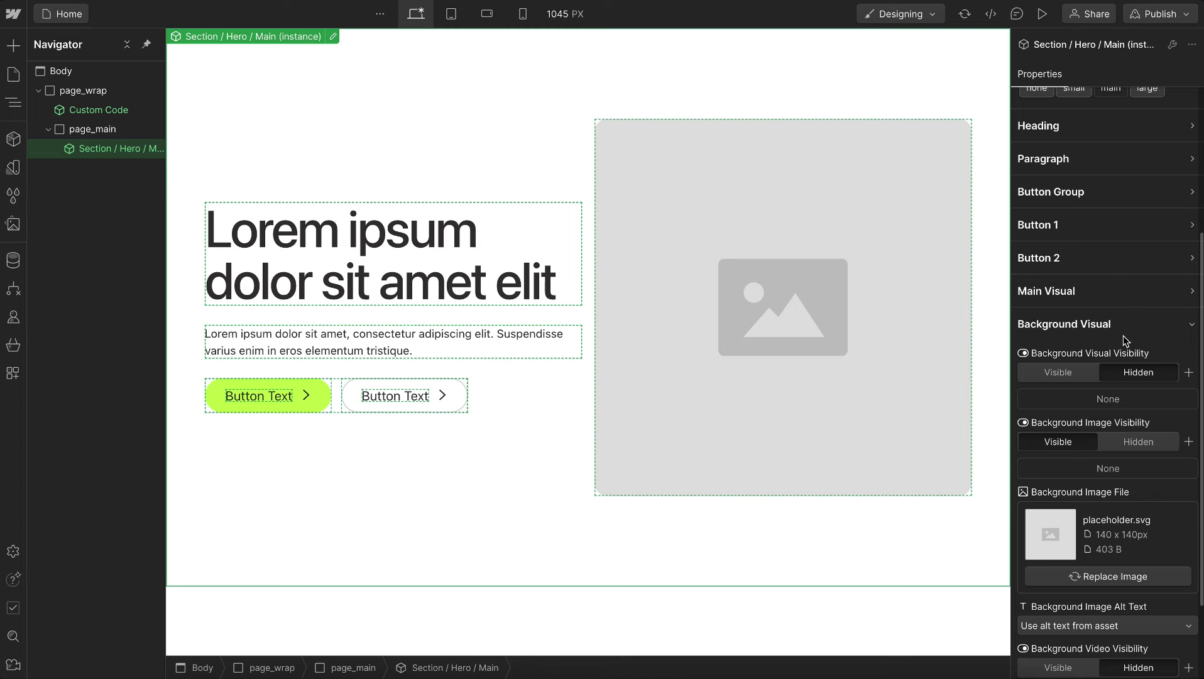
pyautogui.click(1083, 325)
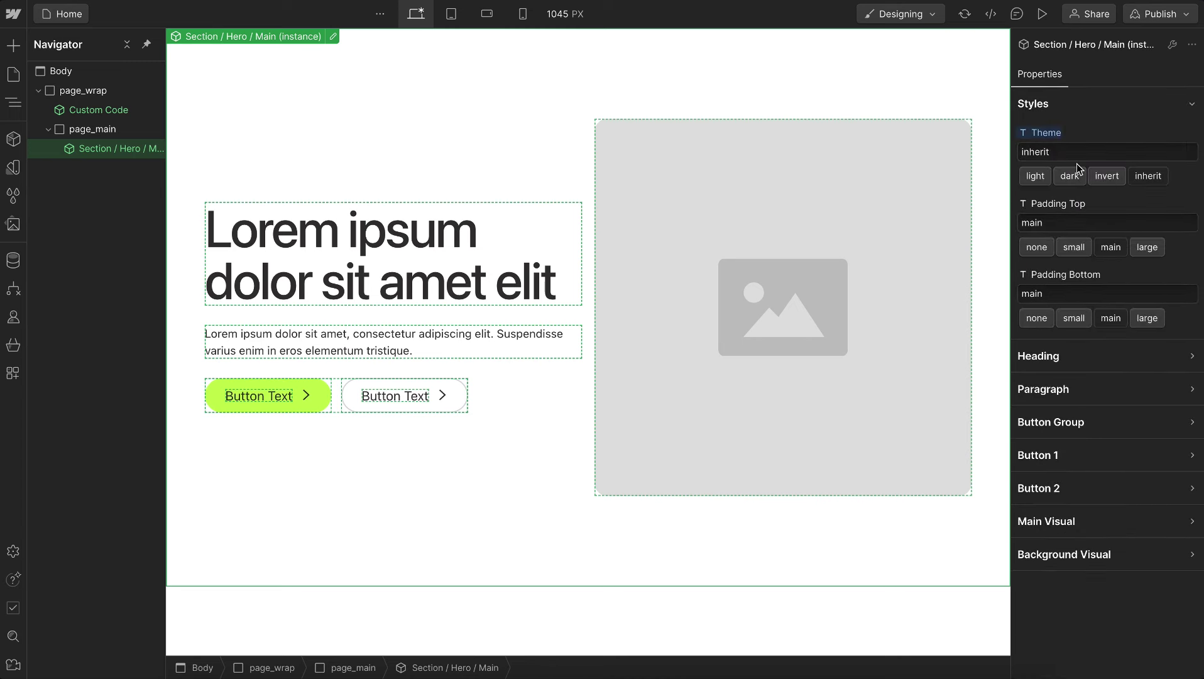
pyautogui.click(1072, 103)
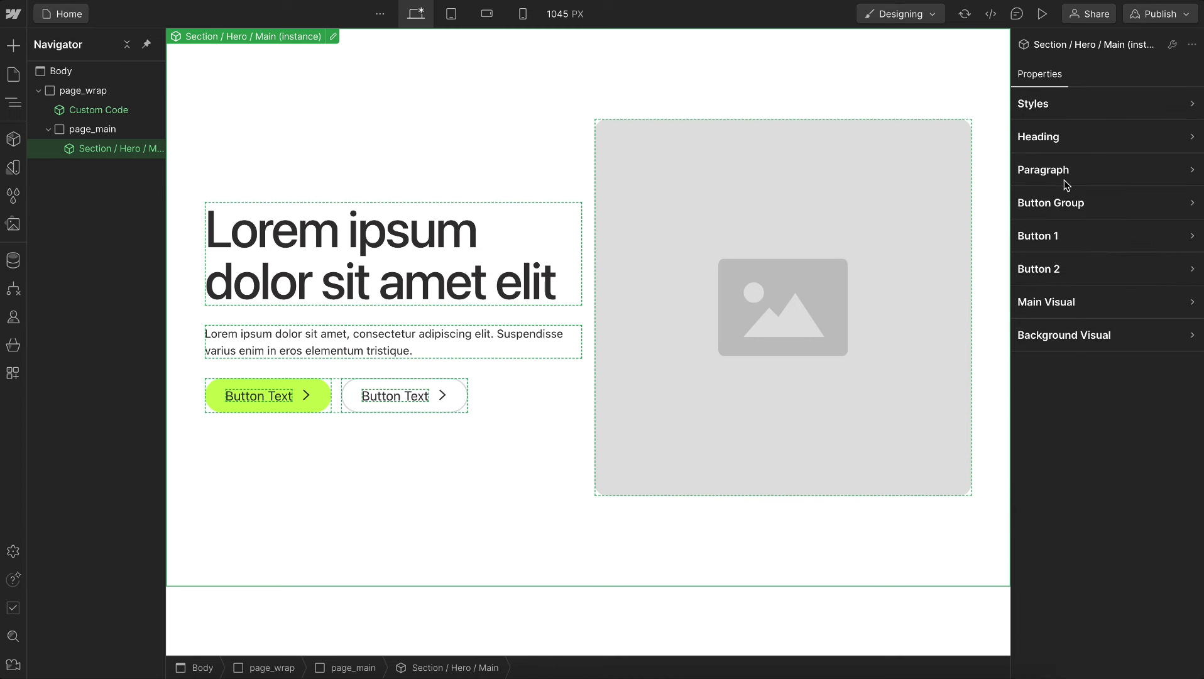
# Hide the heading on this hero instance, then enter the hero component to edit it.
pyautogui.click(1070, 145)
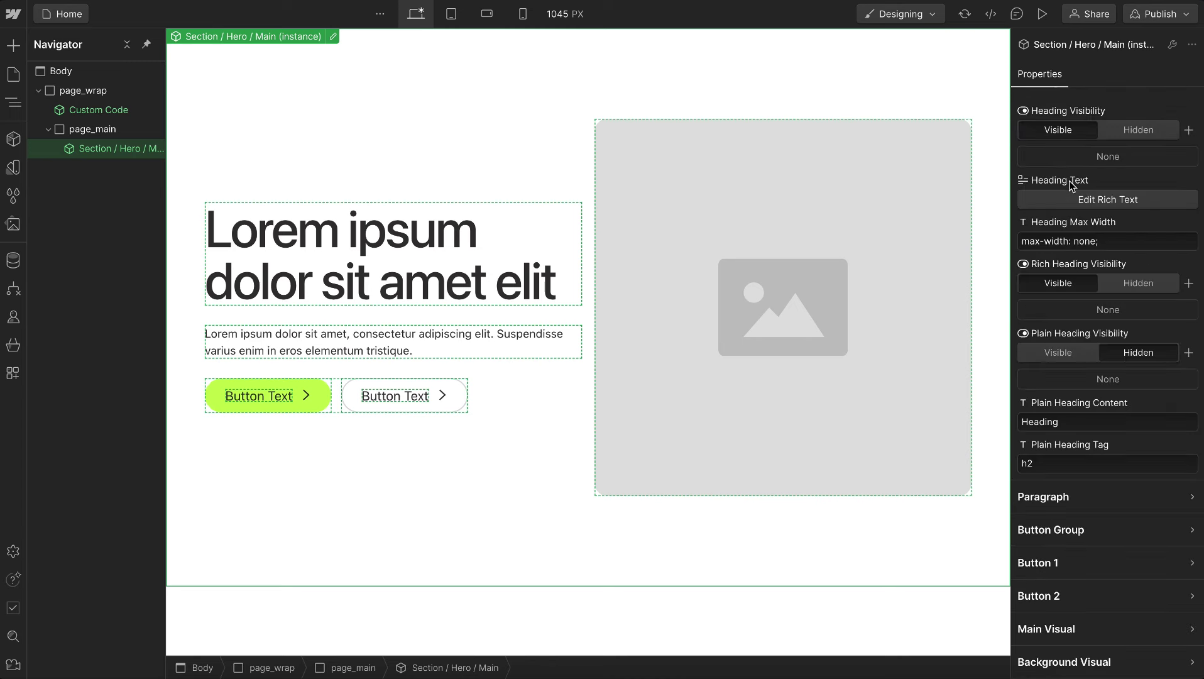
pyautogui.click(1132, 133)
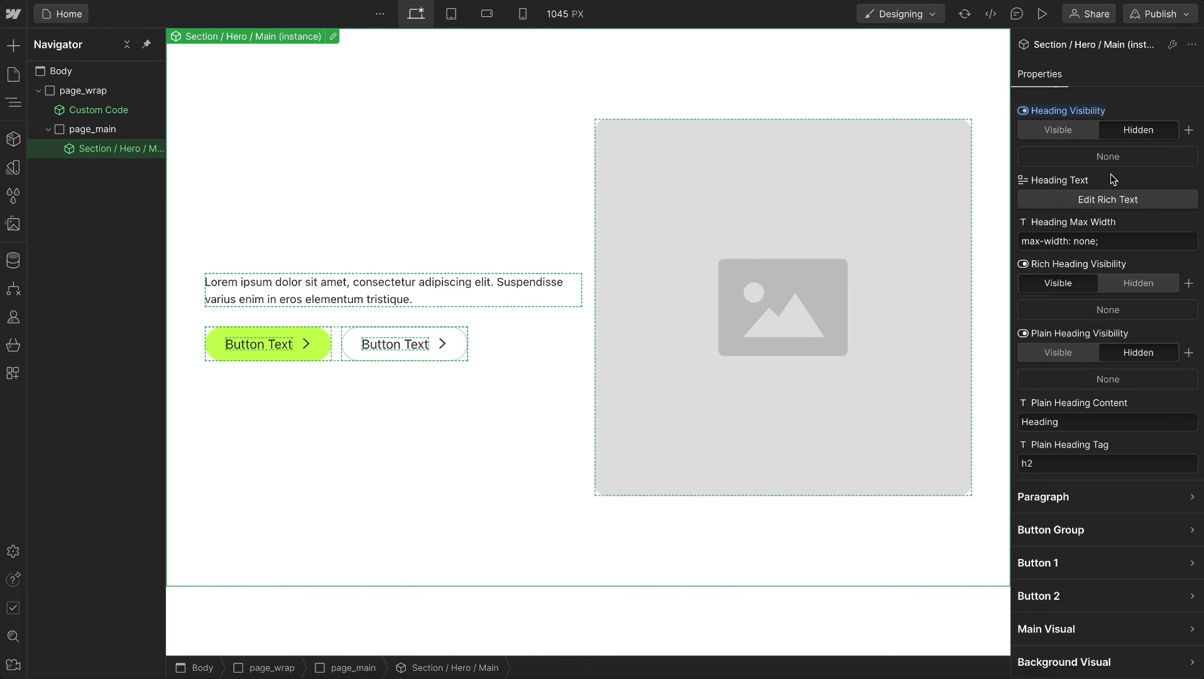
pyautogui.doubleClick(98, 151)
pyautogui.click(127, 188)
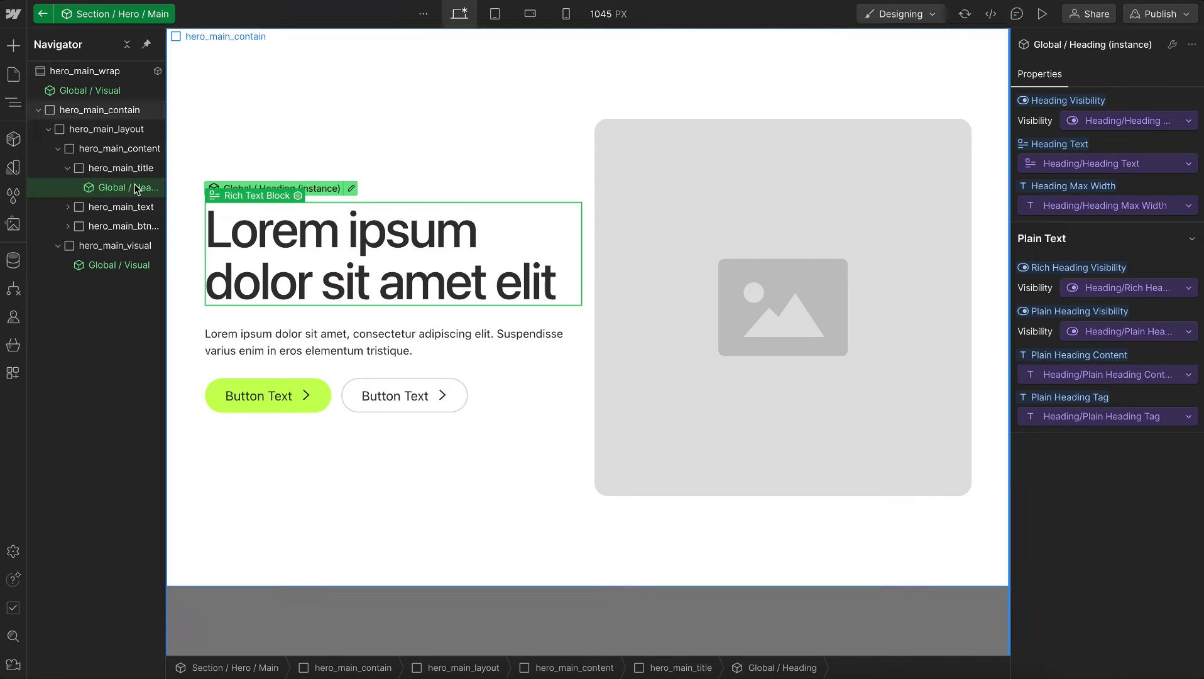
# Bind hero_main_title's visibility to Heading Visibility and hero_main_text's to Paragraph Visibility.
pyautogui.click(107, 174)
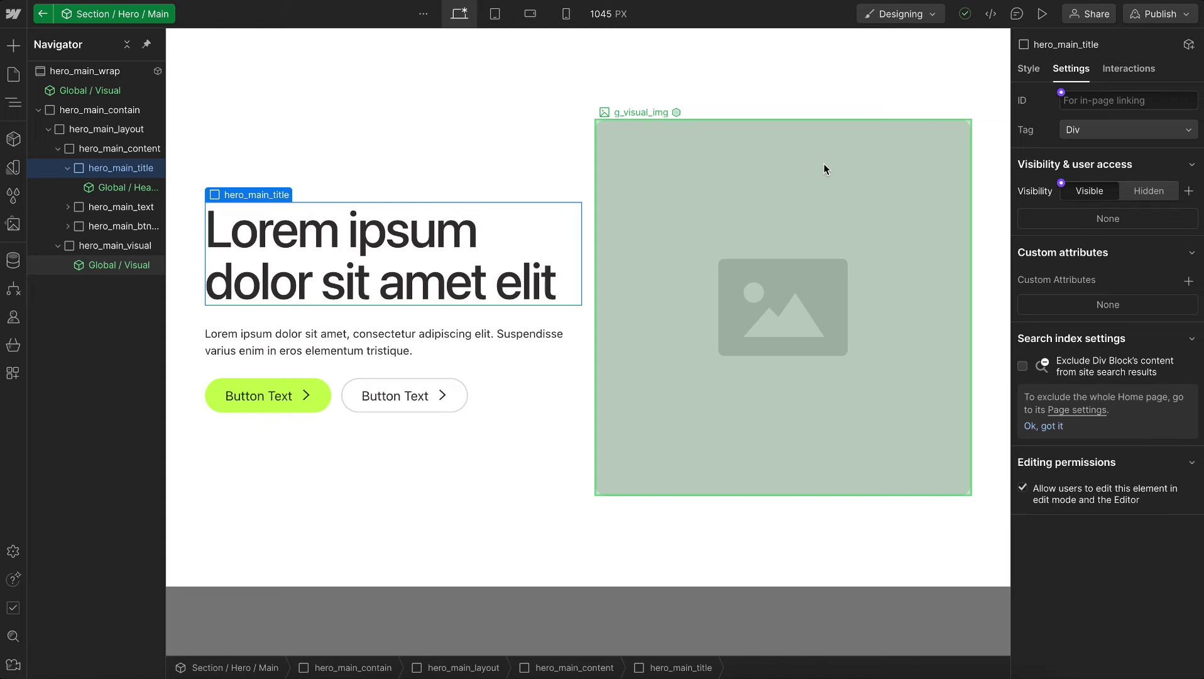
pyautogui.click(1061, 184)
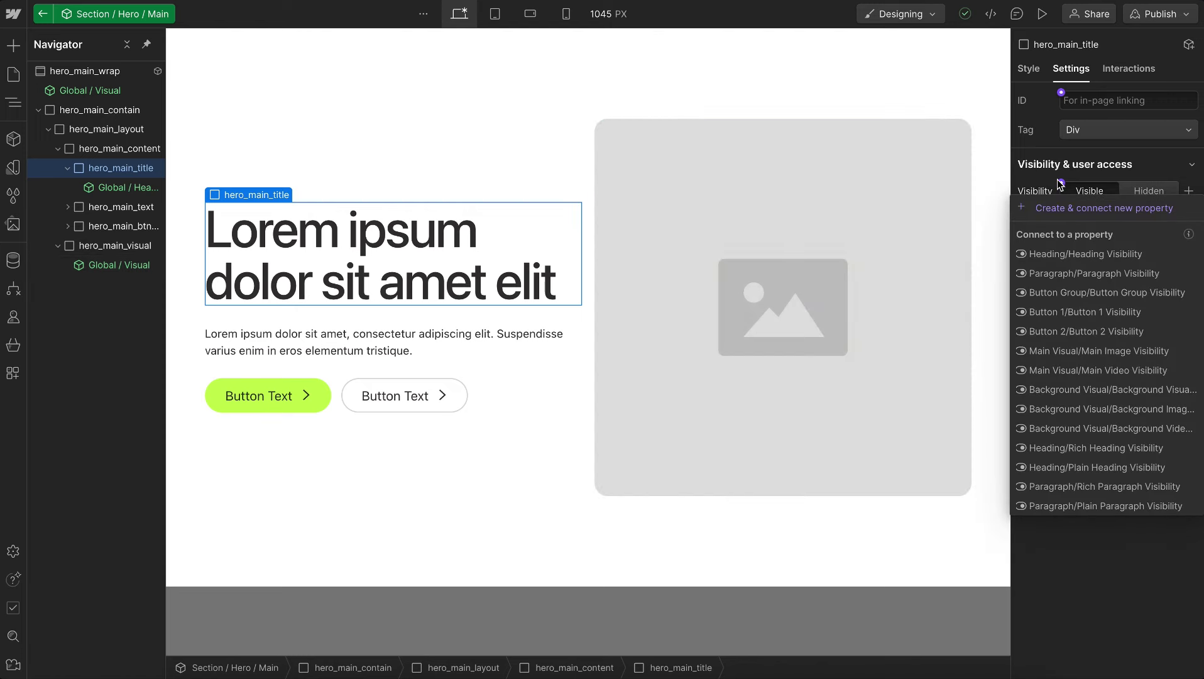
pyautogui.click(1095, 255)
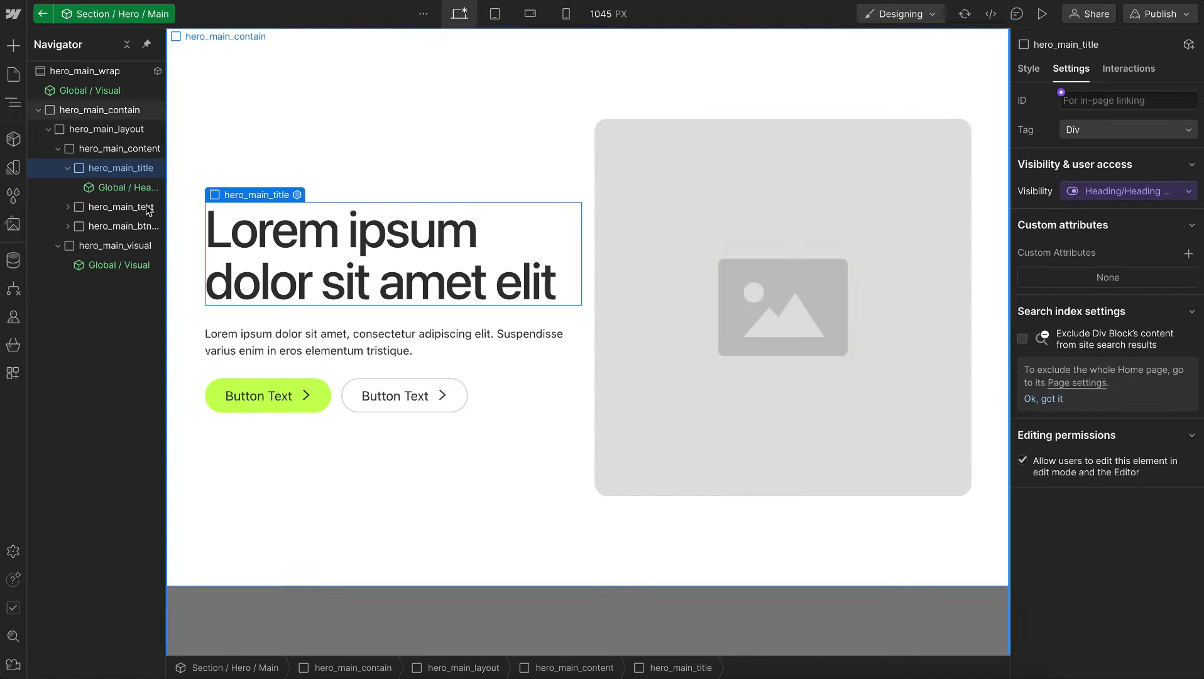
pyautogui.click(111, 209)
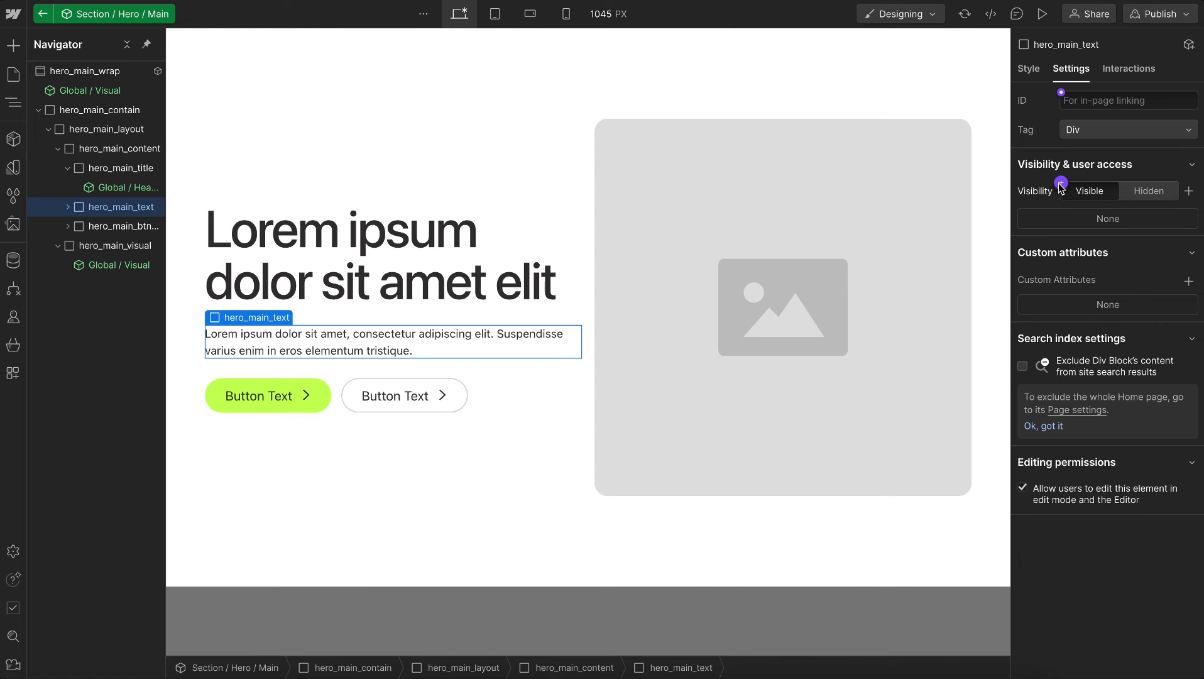
pyautogui.click(1061, 184)
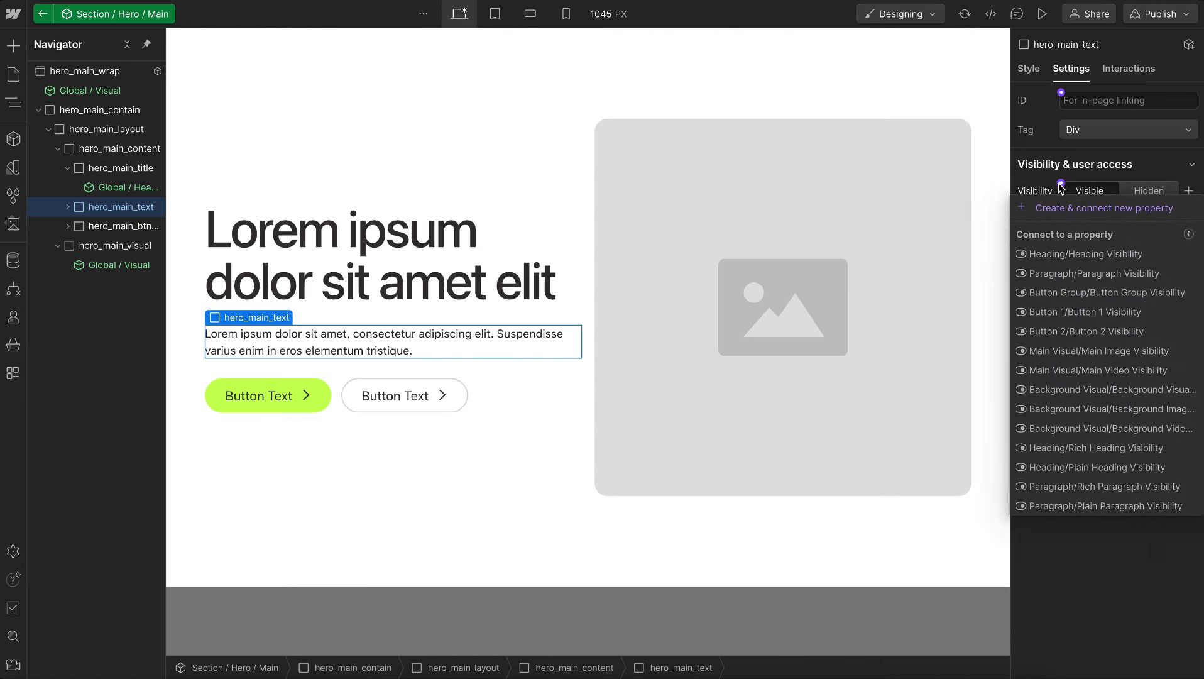
pyautogui.click(1100, 274)
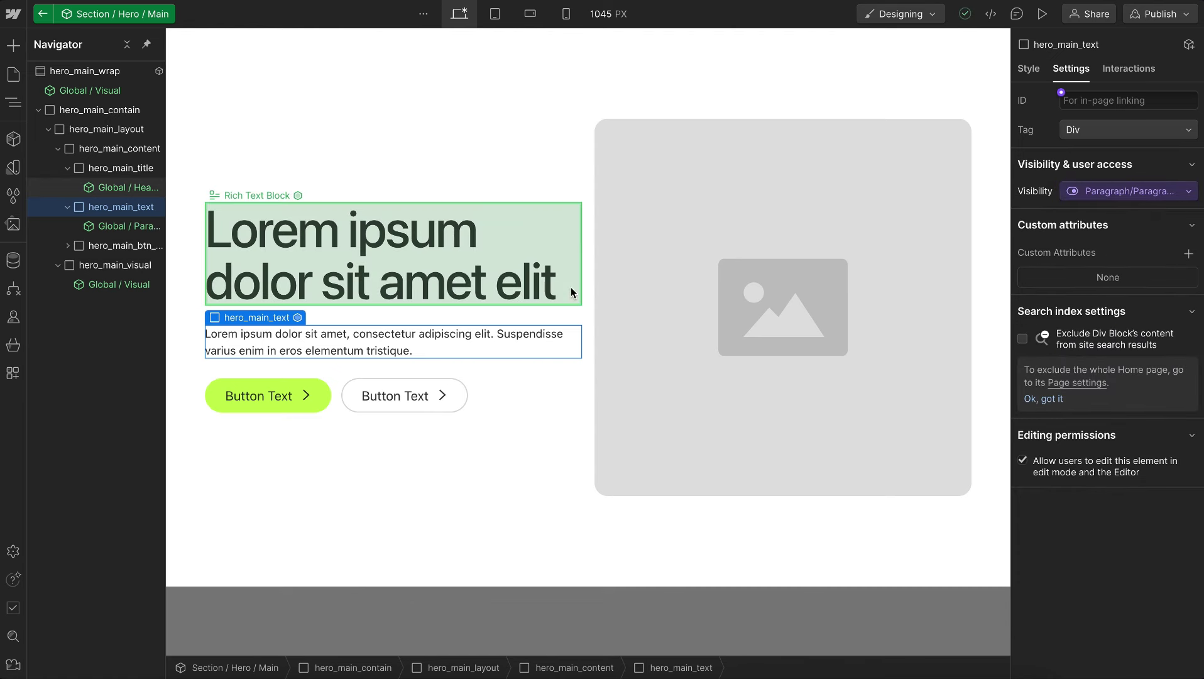
# Open the default content of hero_main_wrap's Heading Text property for editing.
pyautogui.click(111, 73)
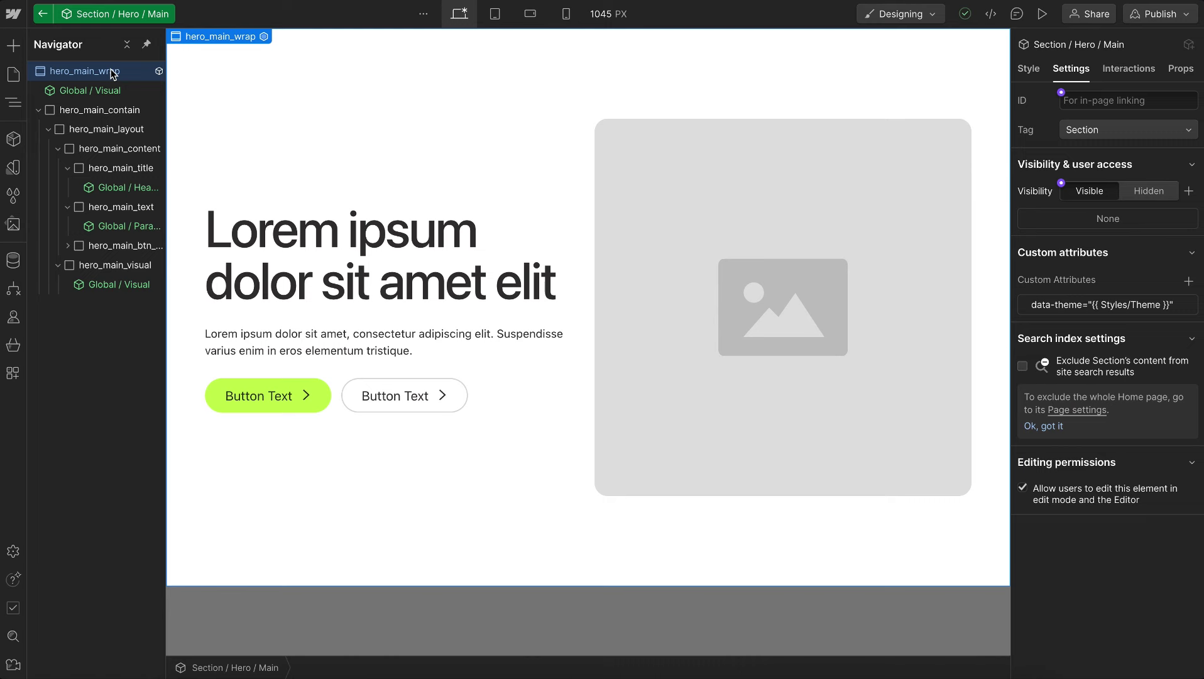
pyautogui.click(1178, 71)
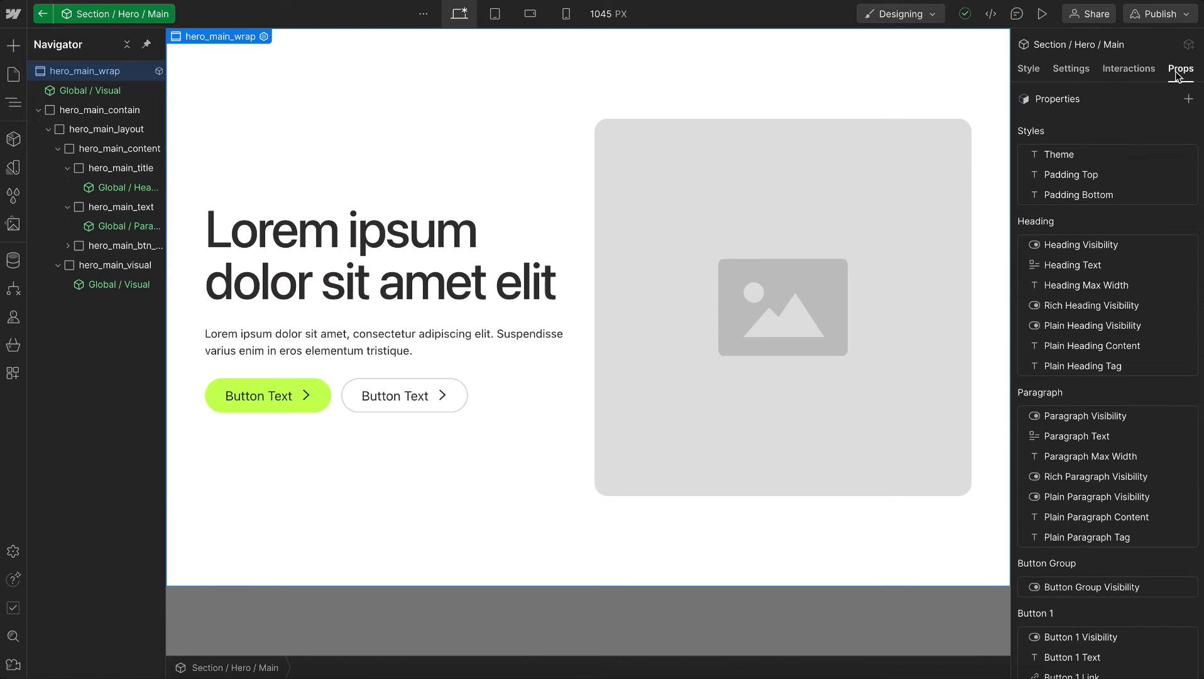
pyautogui.click(1168, 266)
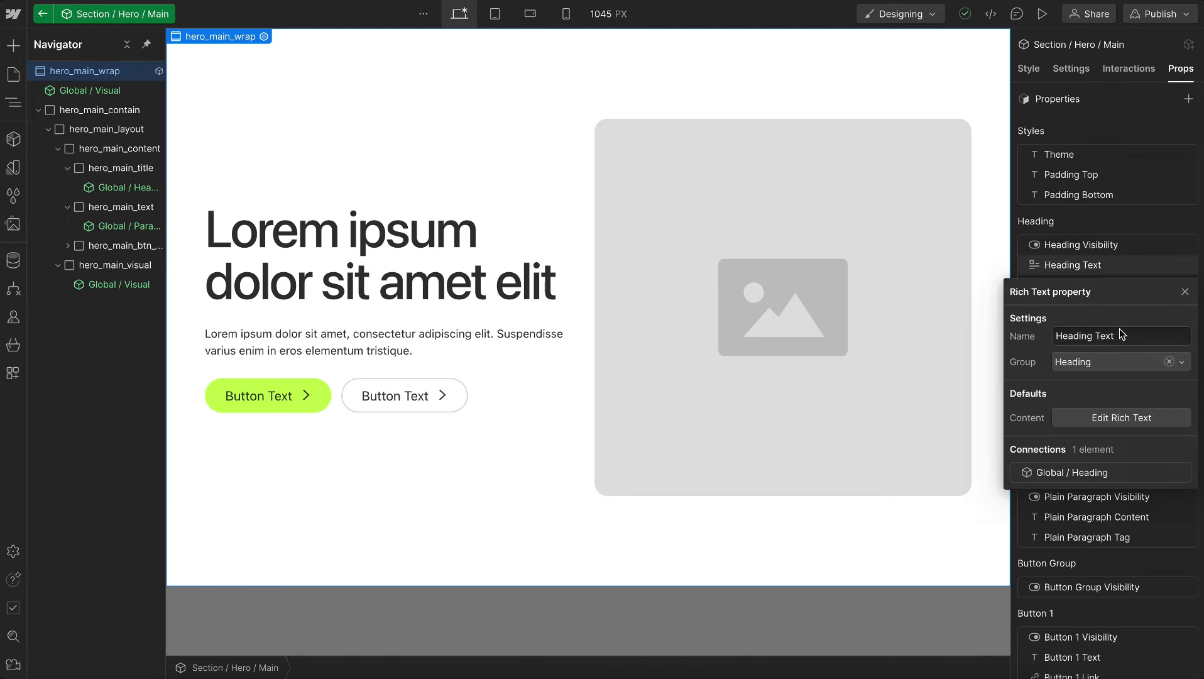
pyautogui.click(1103, 420)
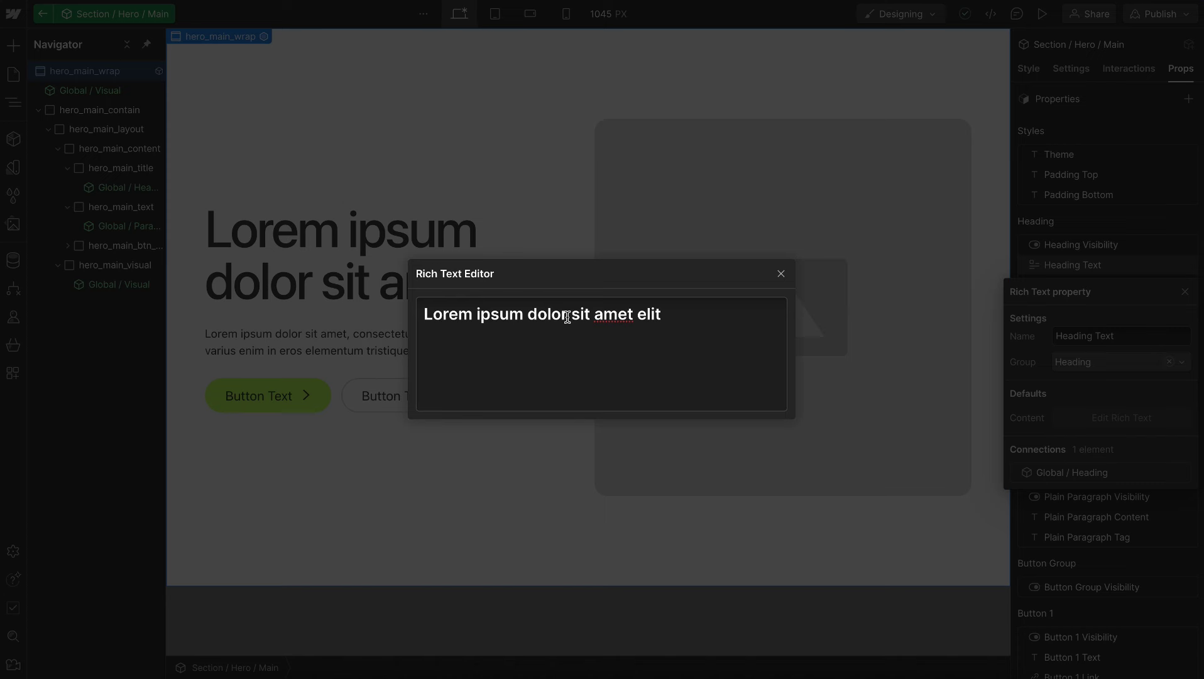
# Delete 'ipsum dolor' so the heading reads 'Lorem sit amet elit', and make it H1.
pyautogui.moveTo(567, 318); pyautogui.dragTo(476, 317)
pyautogui.press('BackSpace')
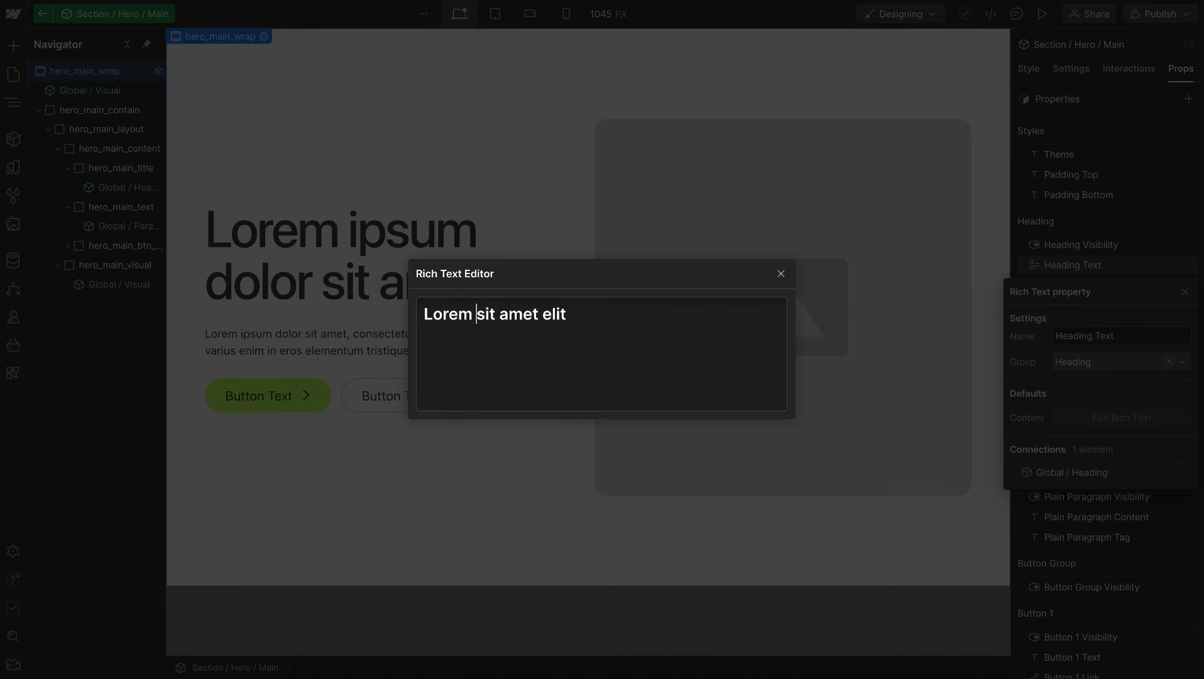
pyautogui.moveTo(568, 318); pyautogui.dragTo(423, 319)
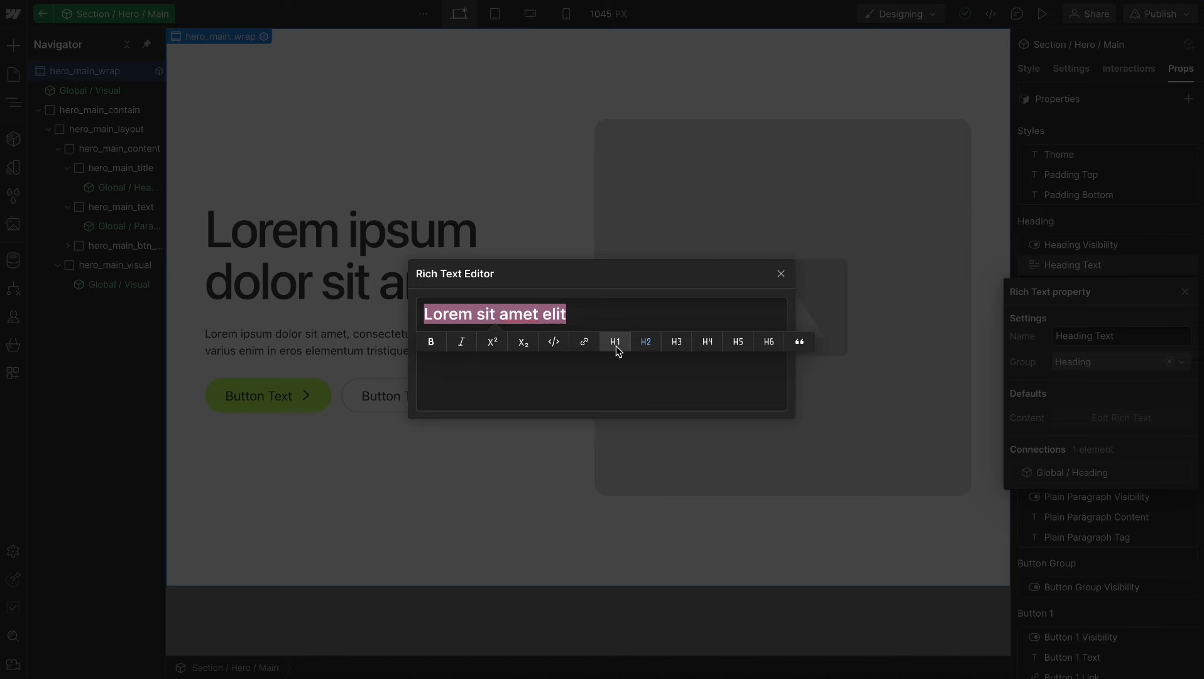
pyautogui.click(615, 346)
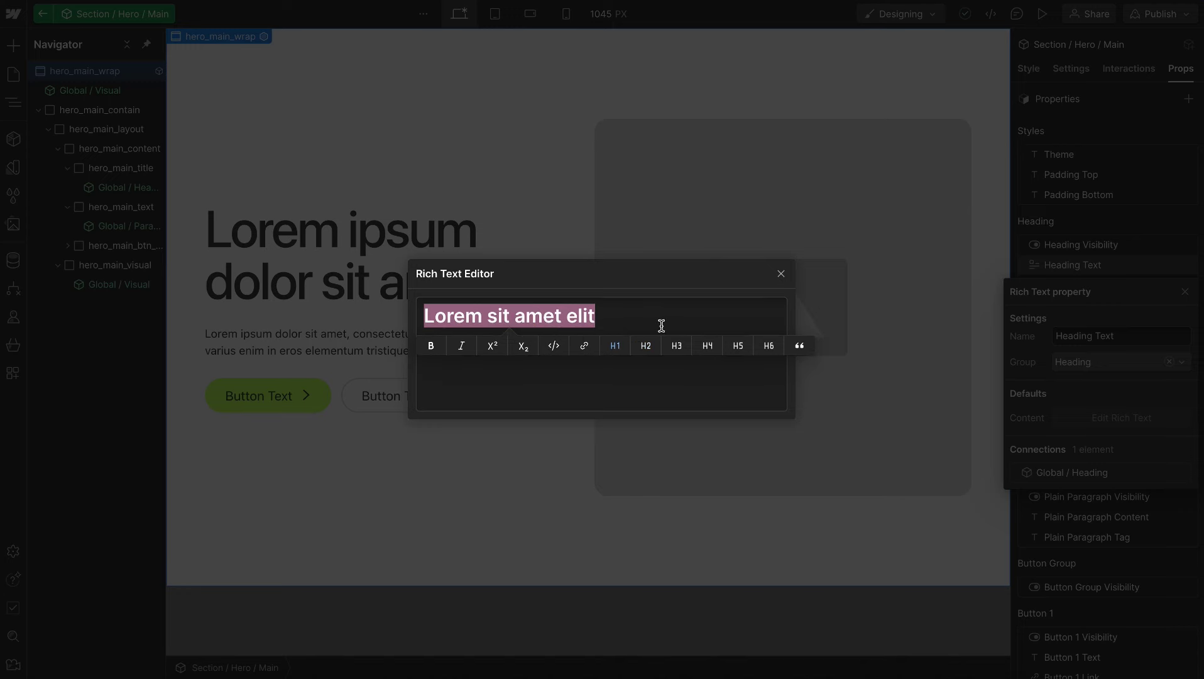
pyautogui.click(781, 274)
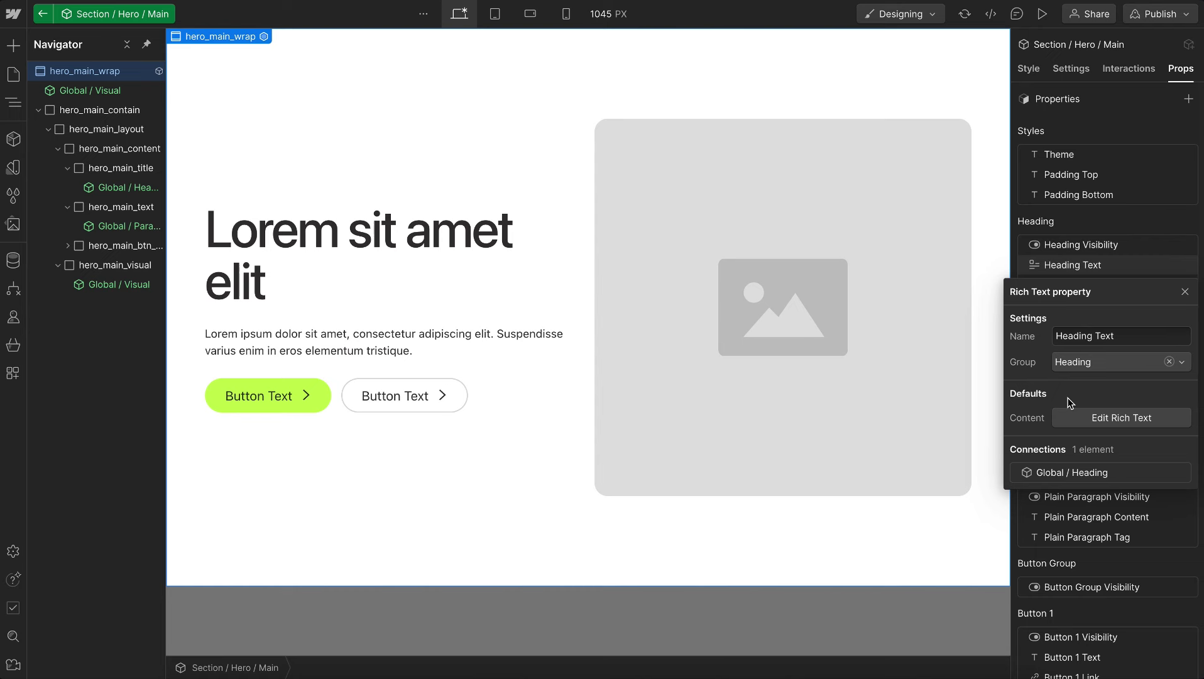
# Set the Heading Max Width property's default value to 8ch.
pyautogui.press('Escape')
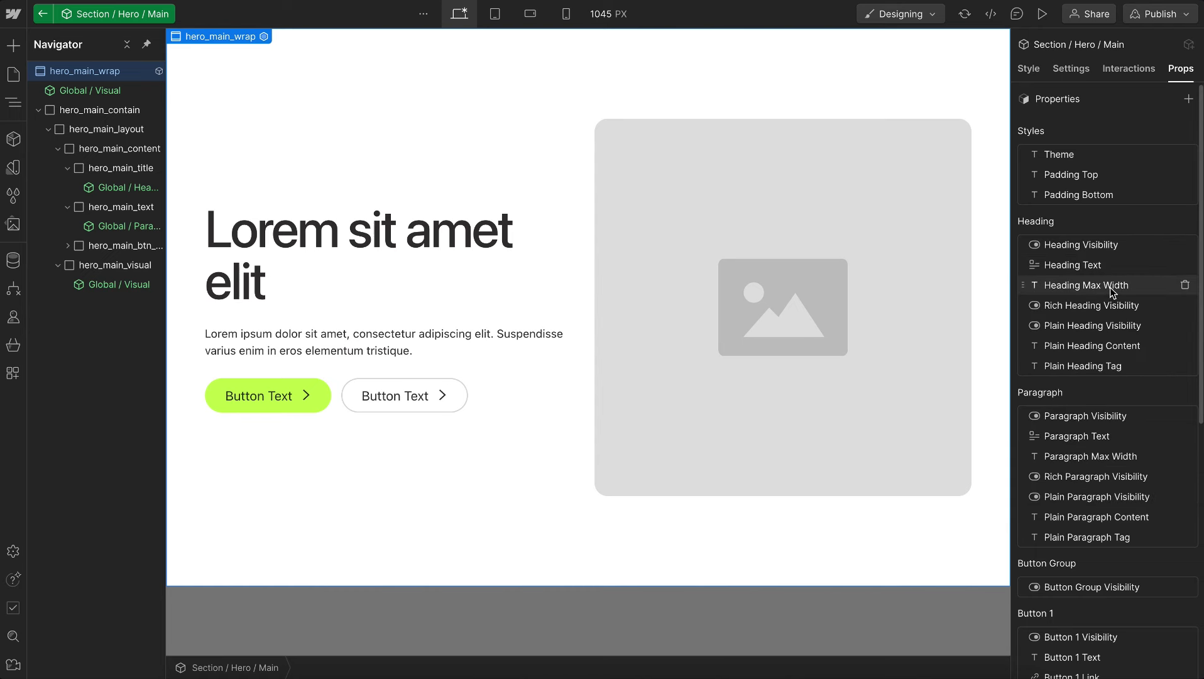
pyautogui.click(1112, 288)
pyautogui.click(1128, 438)
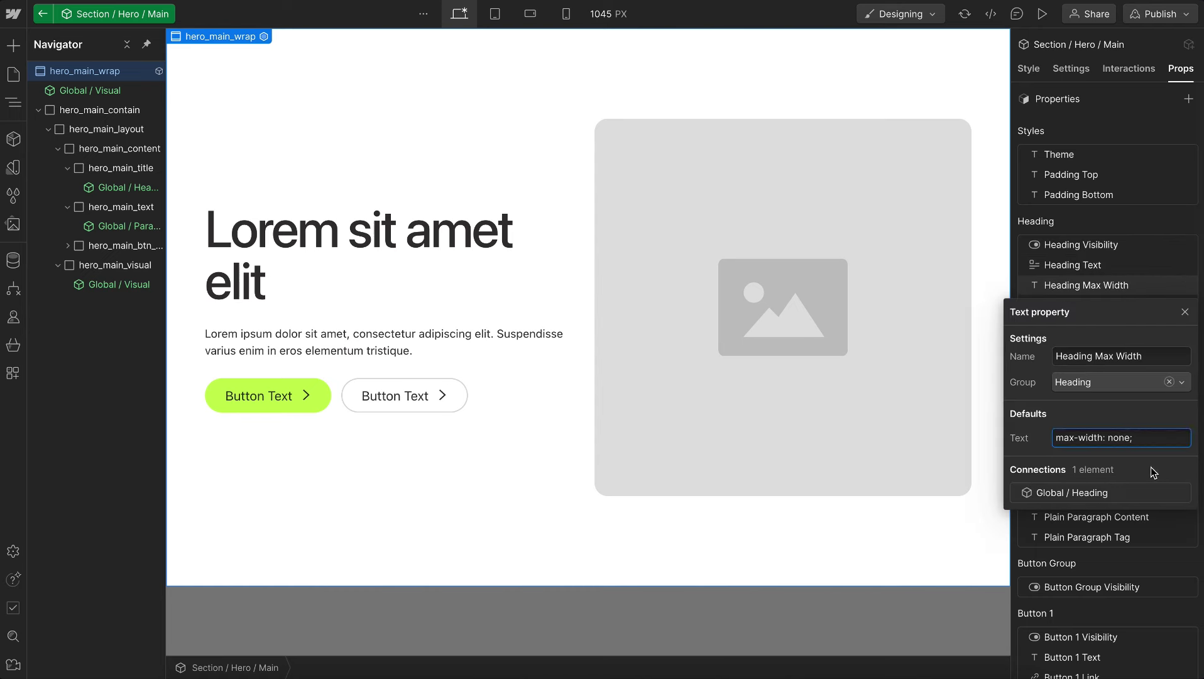
pyautogui.write('8ch')
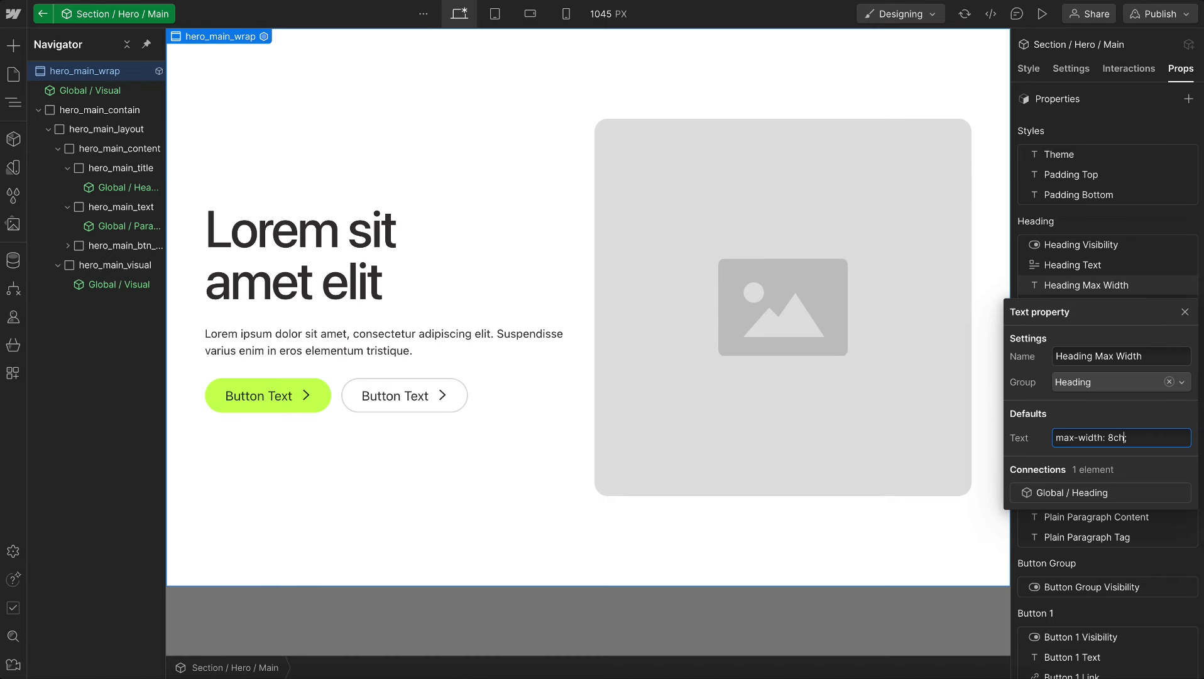
pyautogui.click(1117, 280)
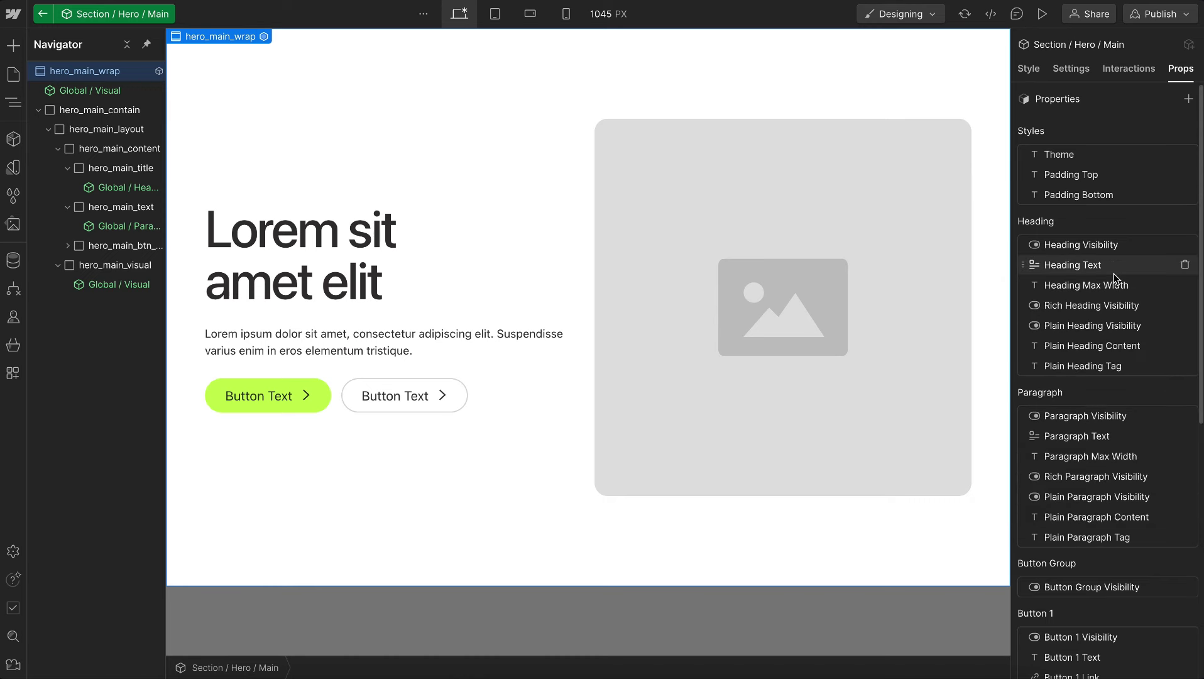
# Inspect the Background Visual Visibility and Button 2 Visibility properties.
pyautogui.scroll(-7, 1097, 408)
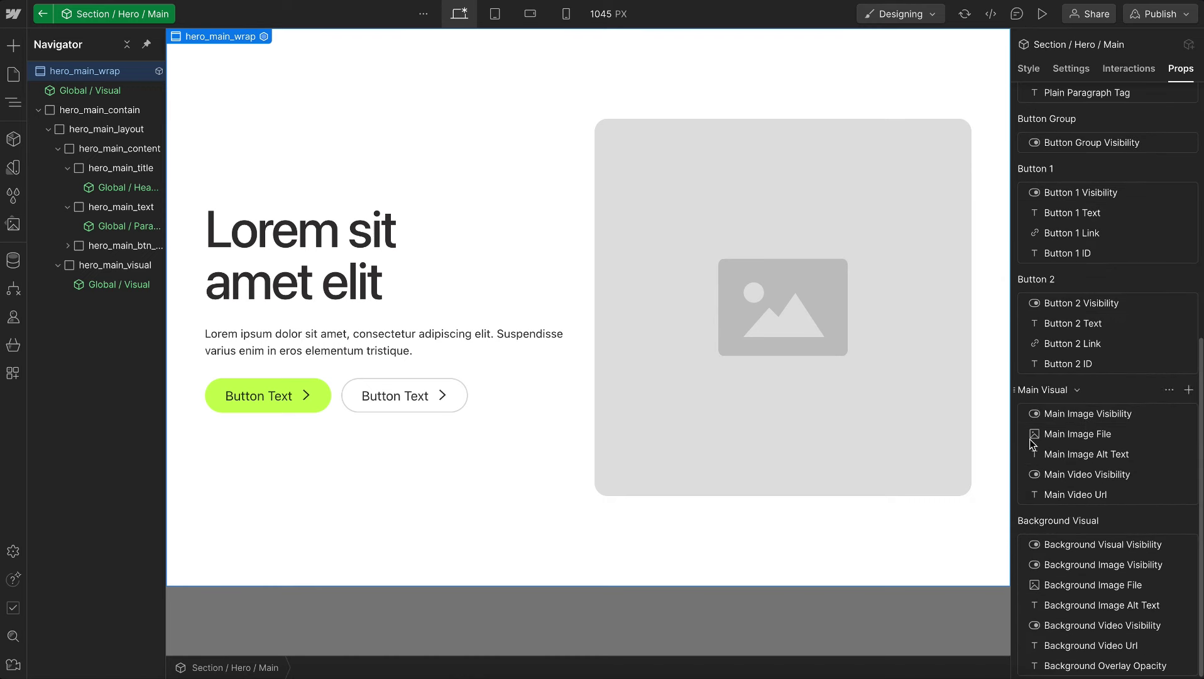
pyautogui.click(1074, 547)
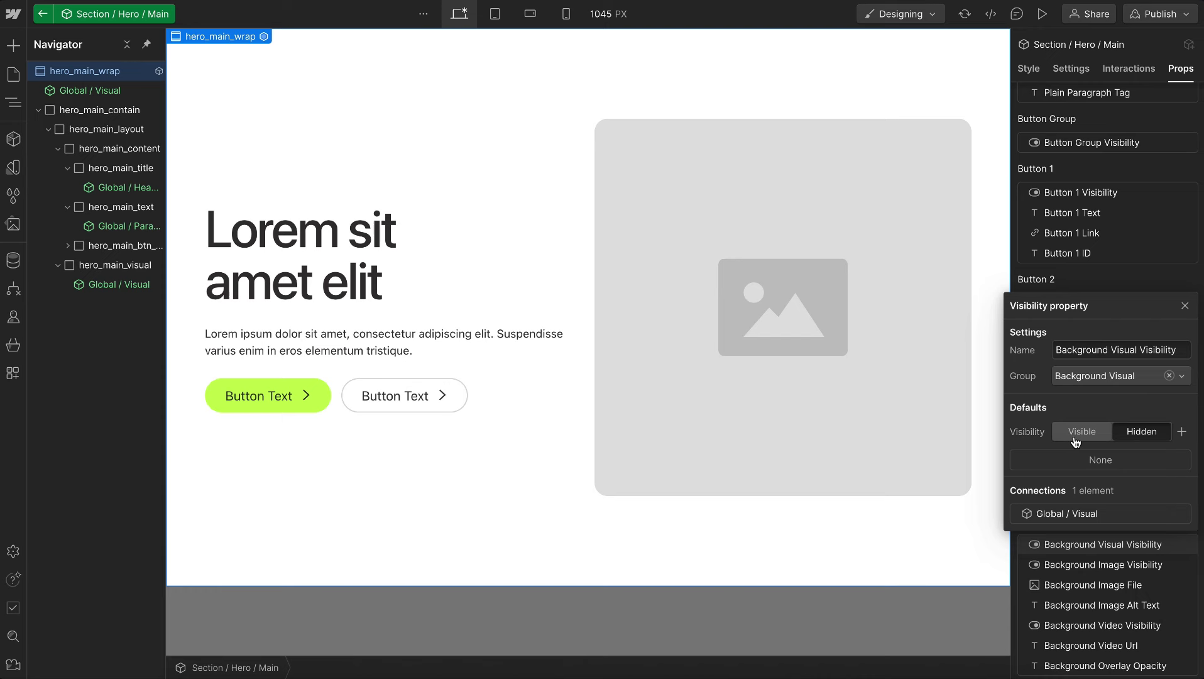
pyautogui.click(1111, 592)
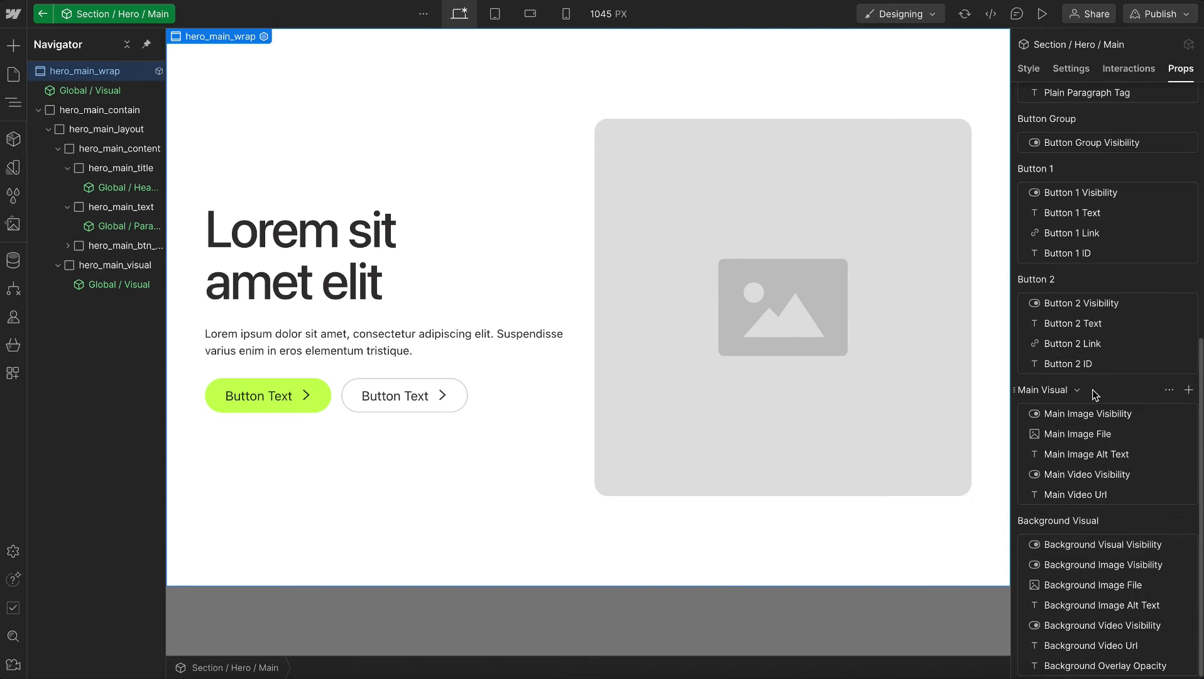
pyautogui.click(1114, 304)
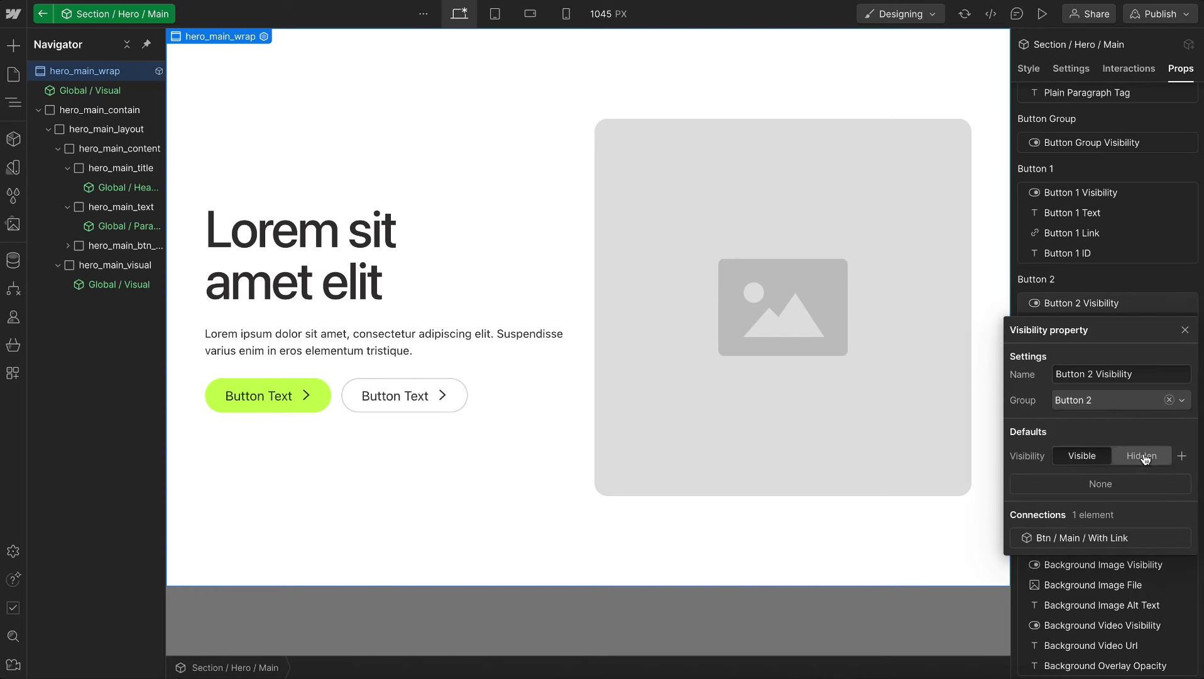
pyautogui.click(1090, 281)
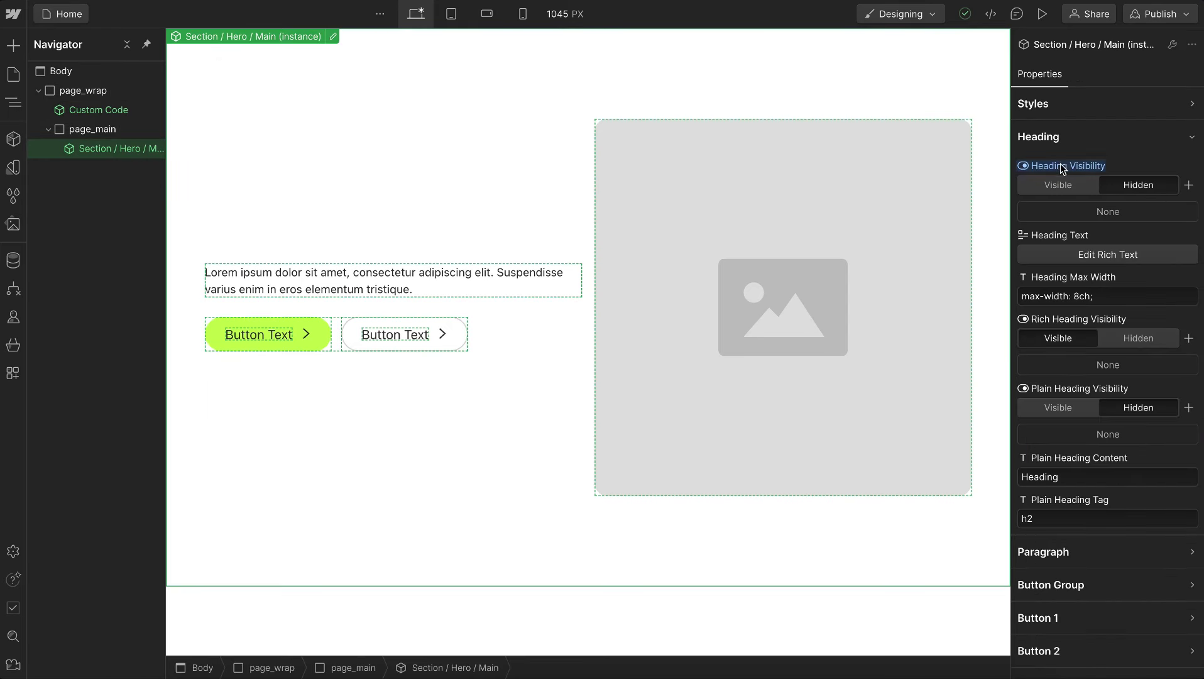
# Make the hero heading visible, duplicate the hero section, and give the copy the dark theme.
pyautogui.click(1062, 185)
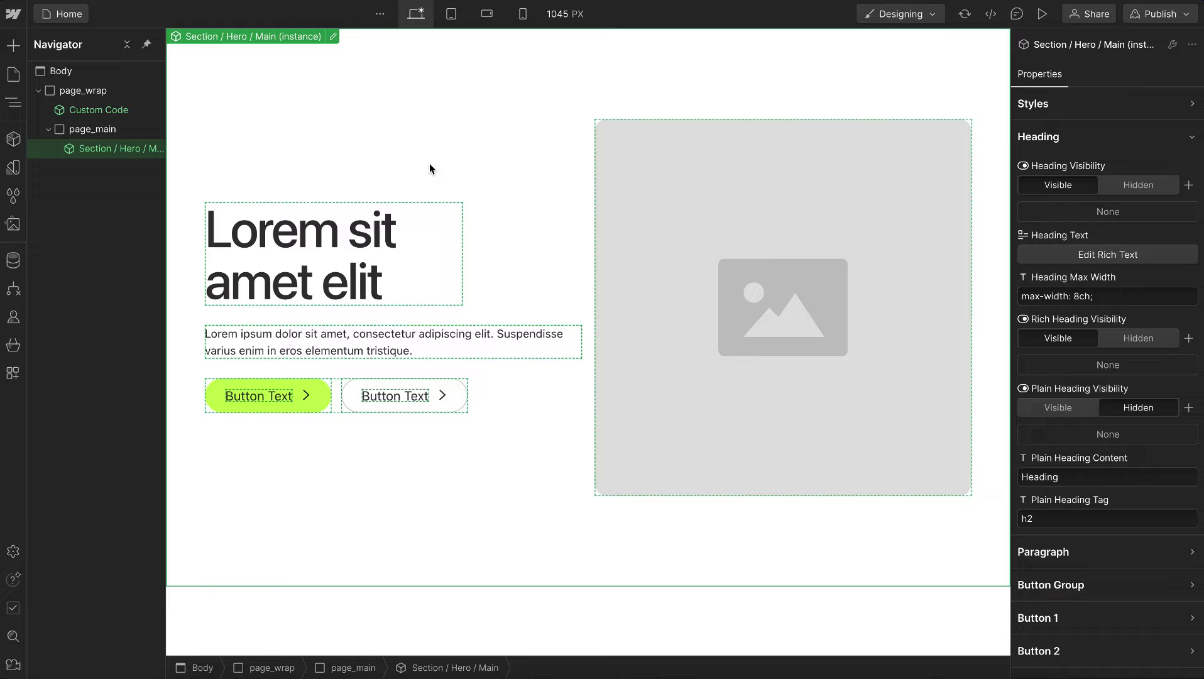
pyautogui.hotkey('ctrl', 'd')
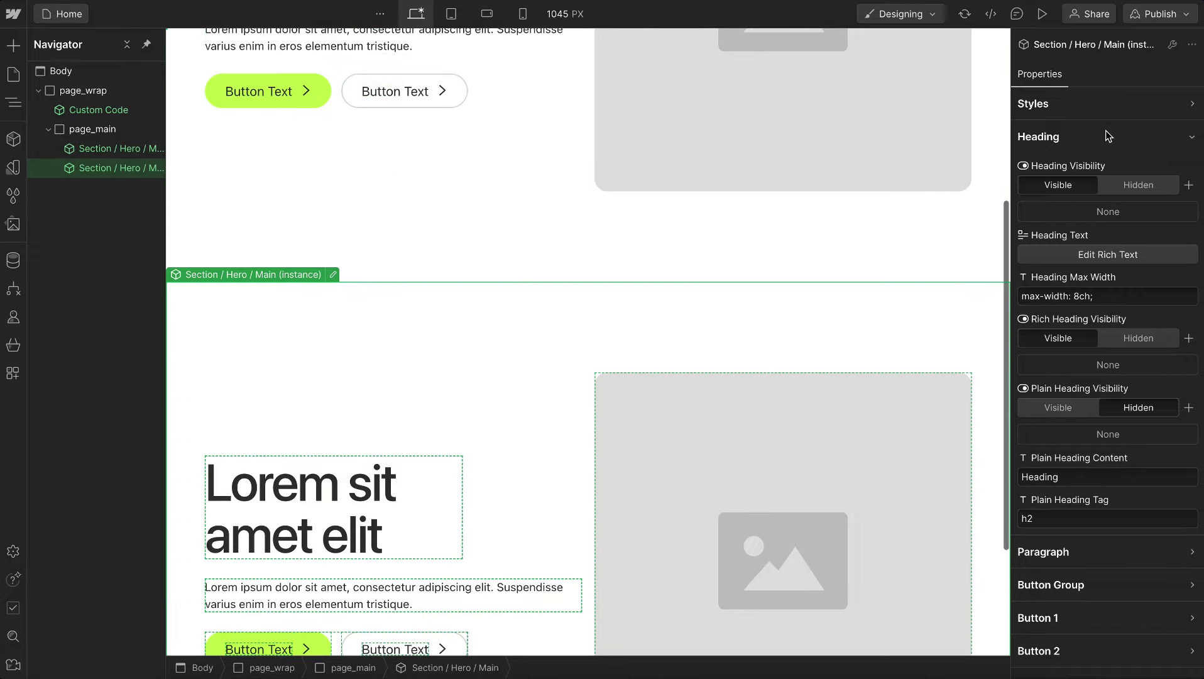
pyautogui.click(1081, 106)
pyautogui.click(1069, 178)
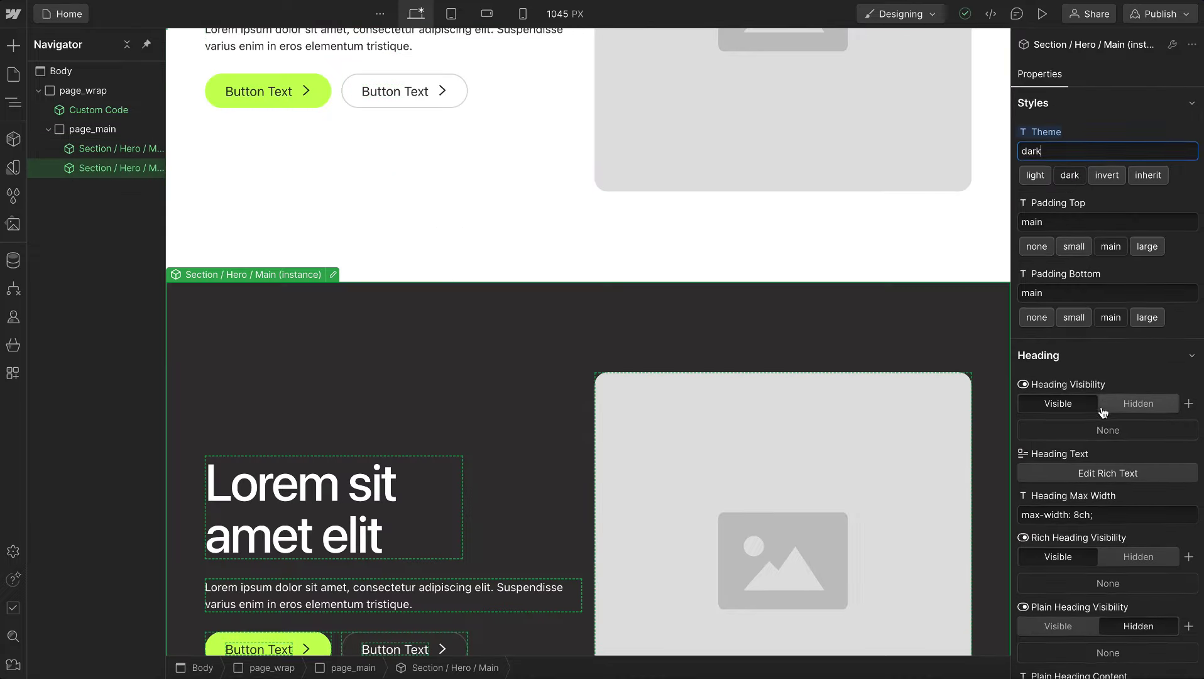
# Extend the copy's heading to 'Lorem sit amet elit another' with max width 18ch, then edit the component.
pyautogui.scroll(-4, 1103, 352)
pyautogui.click(1117, 192)
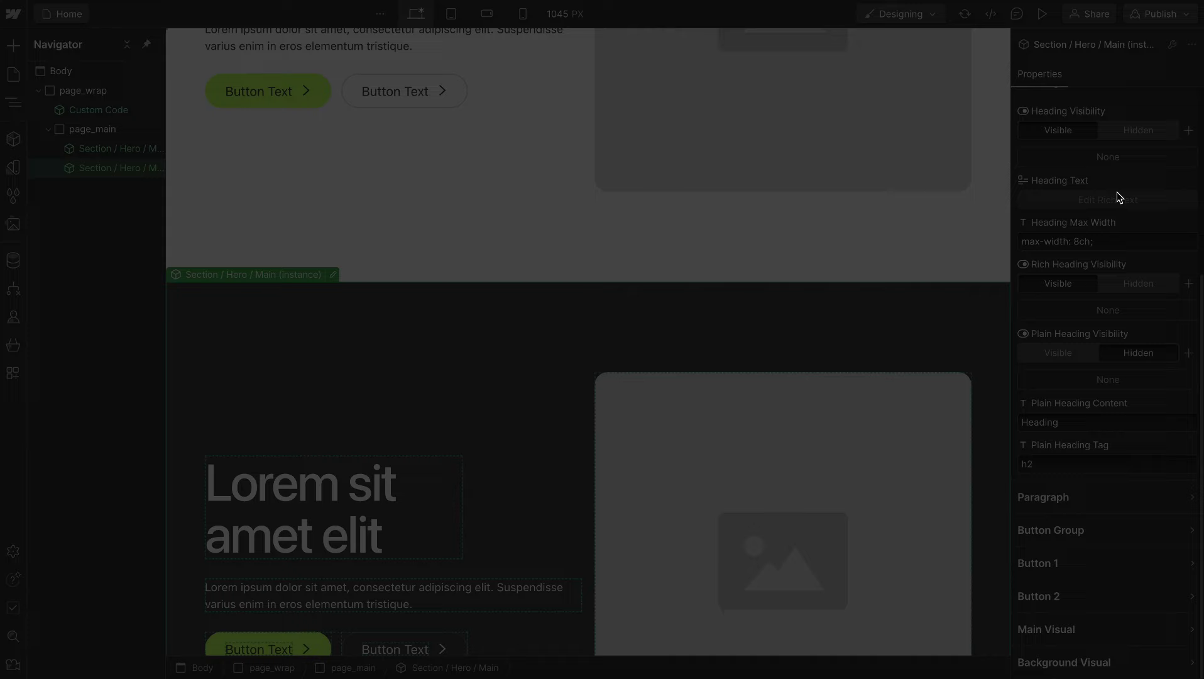
pyautogui.write('another')
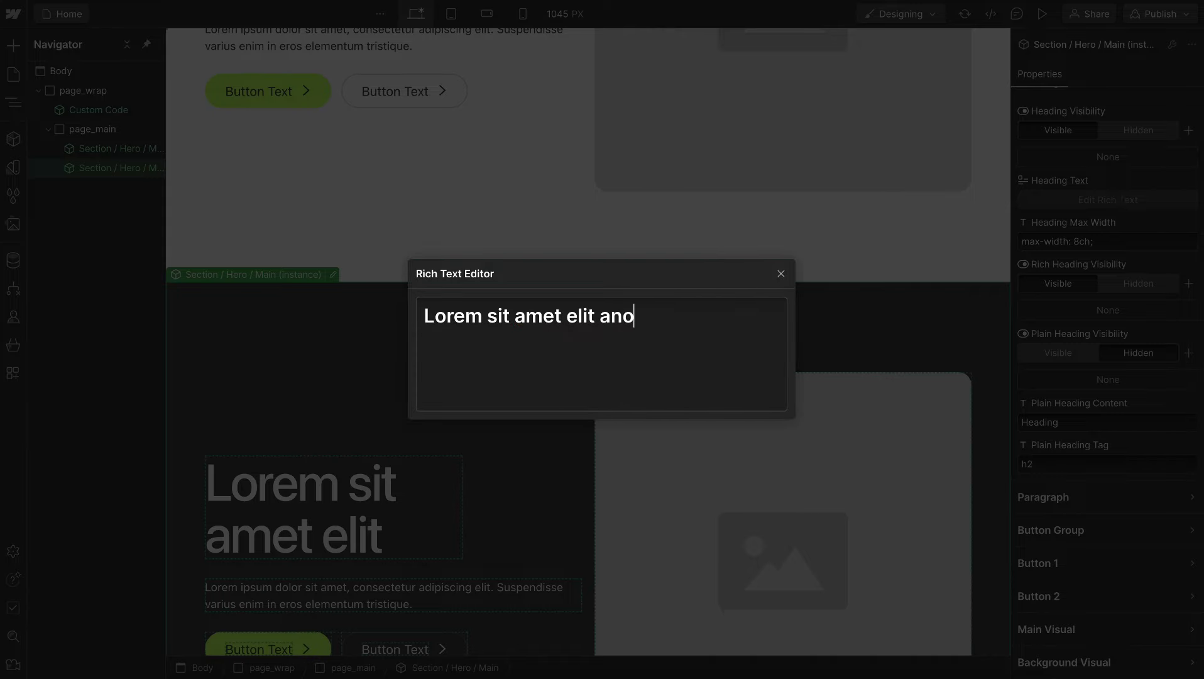
pyautogui.click(781, 274)
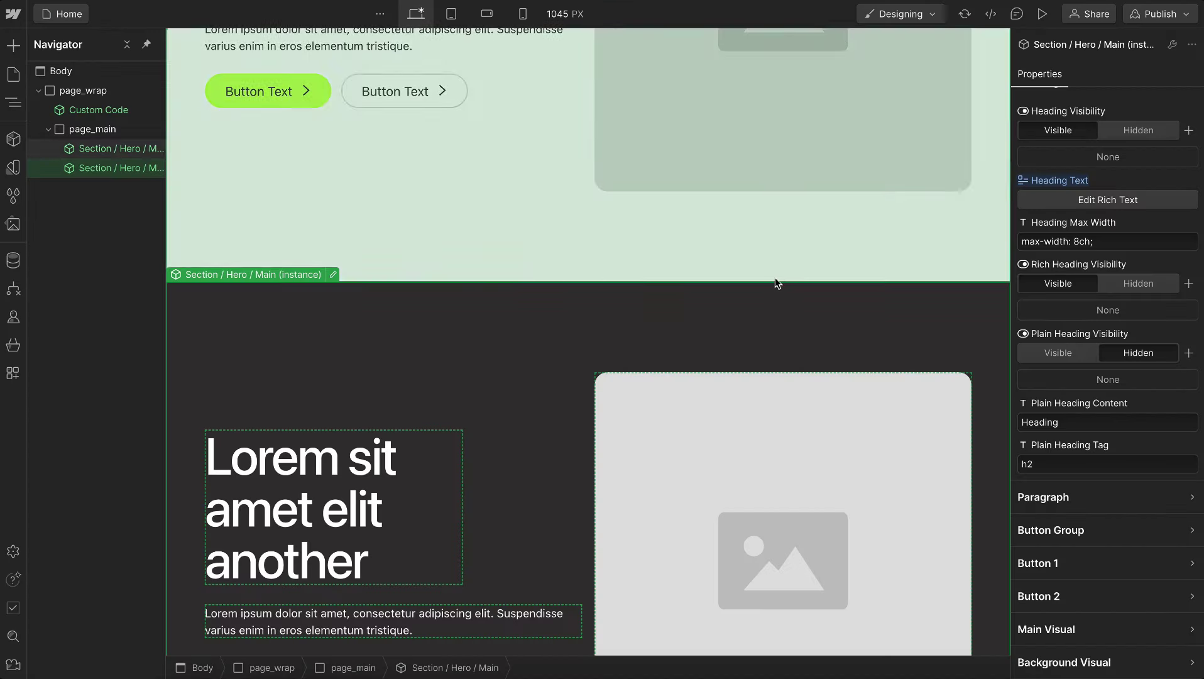
pyautogui.scroll(-1, 443, 472)
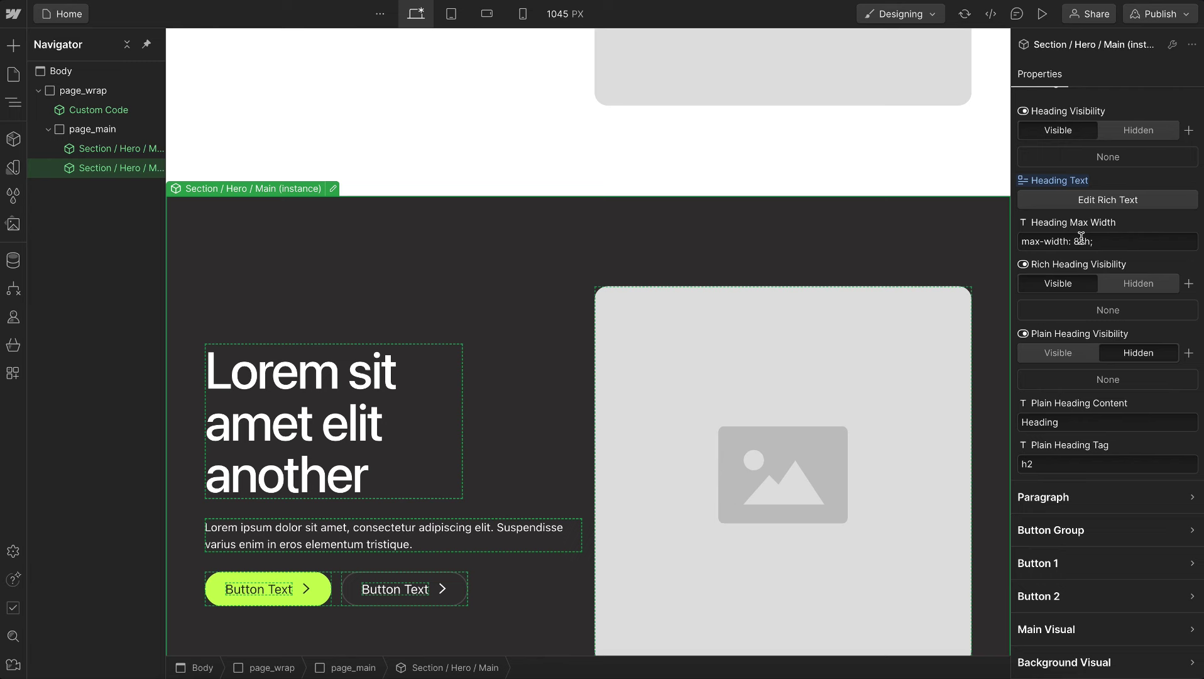
pyautogui.click(1076, 243)
pyautogui.write('1')
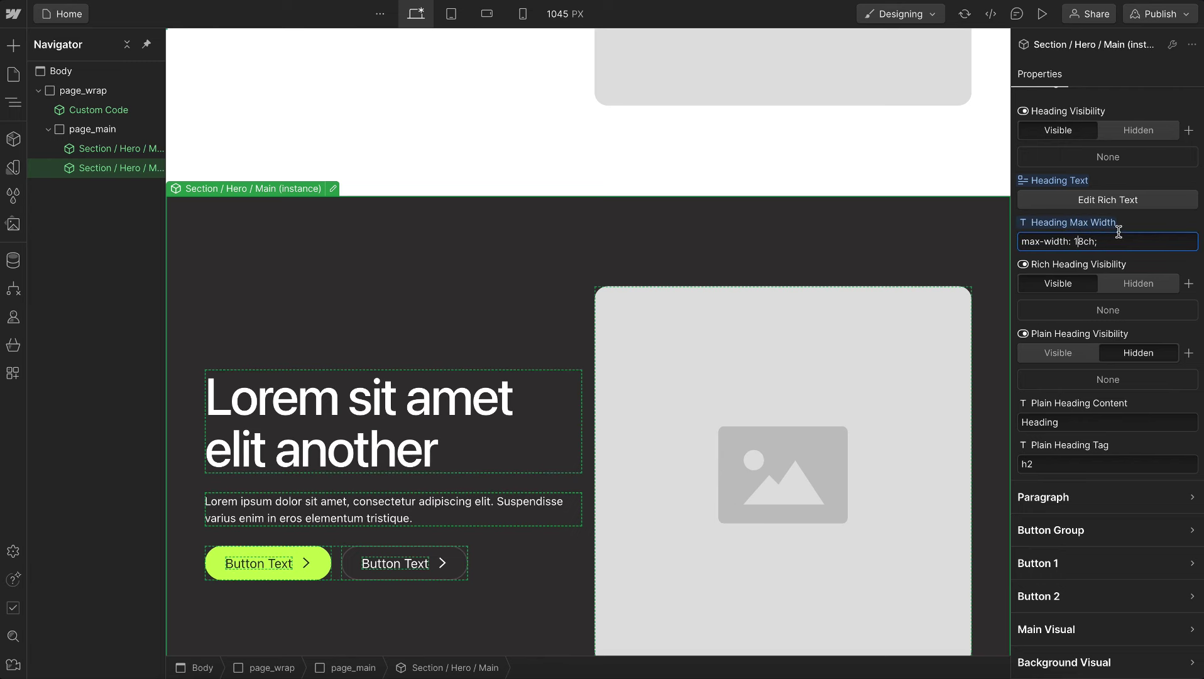
pyautogui.doubleClick(909, 254)
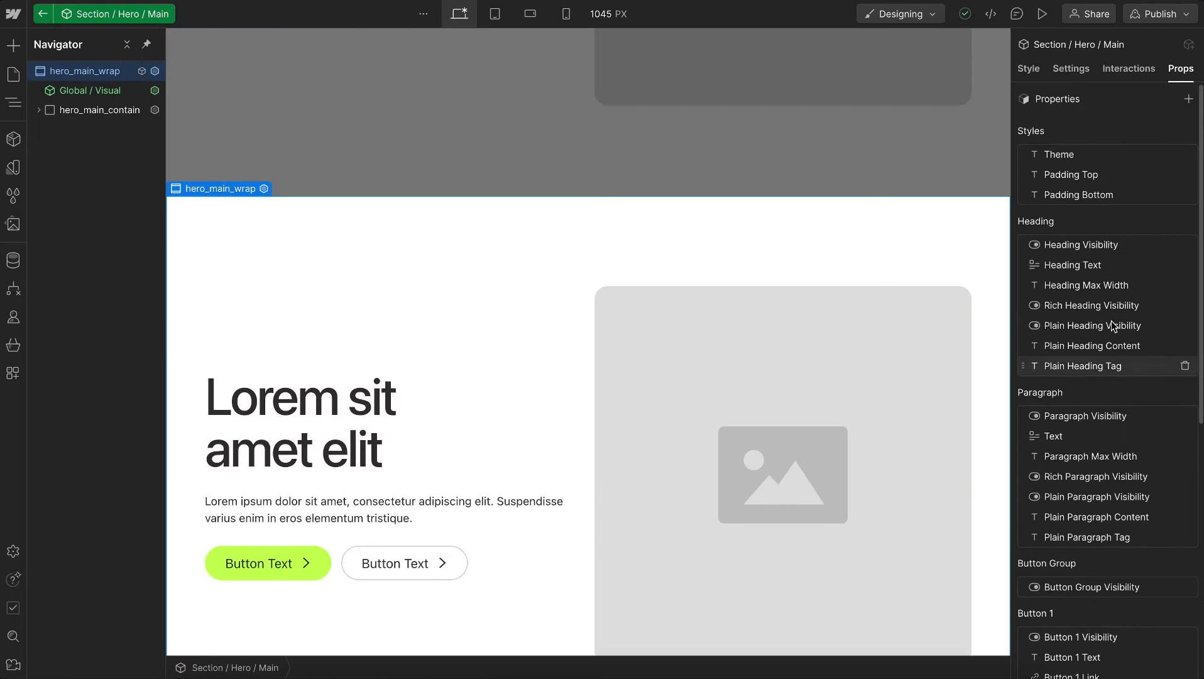
# Retype the Heading Text property's name as 'Heading Text'.
pyautogui.click(1096, 269)
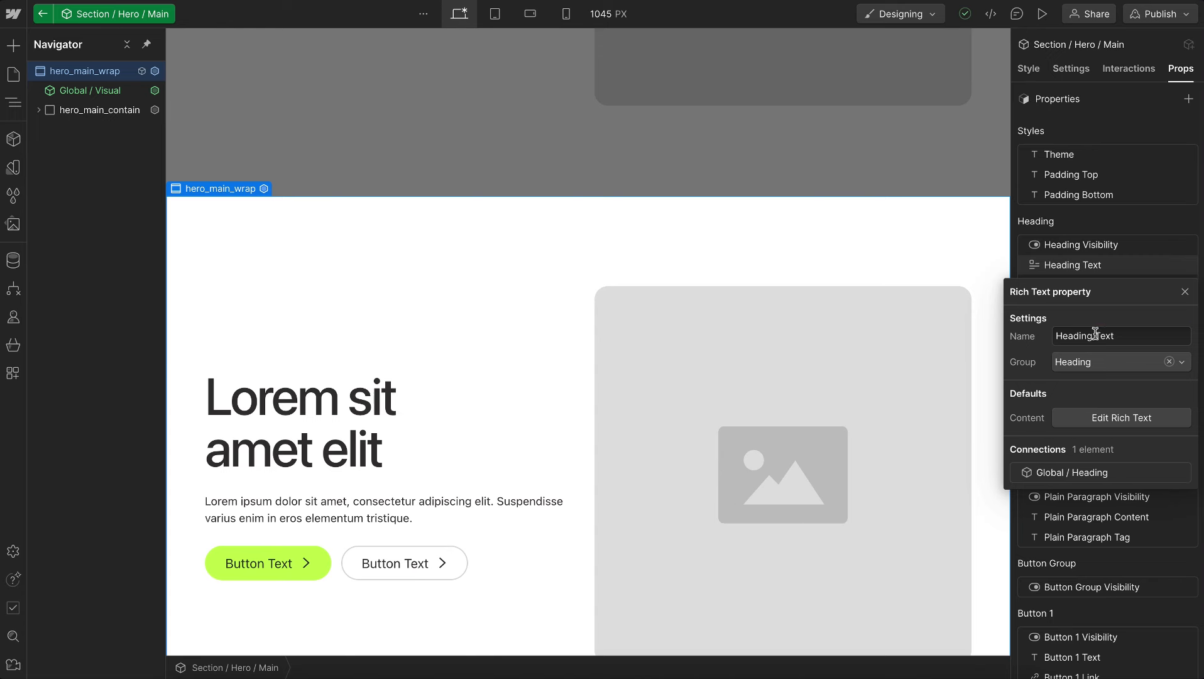
pyautogui.moveTo(1096, 333); pyautogui.dragTo(1048, 338)
pyautogui.press('BackSpace')
pyautogui.write('Heading')
pyautogui.moveTo(1092, 335); pyautogui.dragTo(1134, 335)
pyautogui.click(1110, 263)
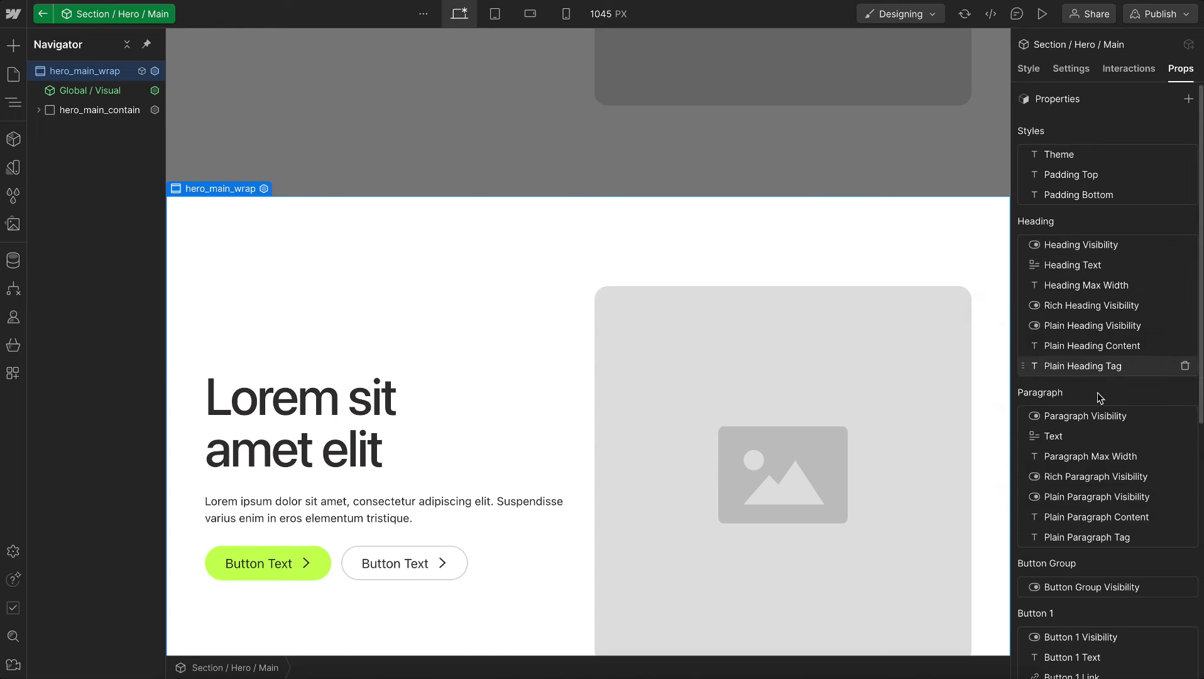
# Rename the paragraph's Text property to 'Paragraph Text' and return to the Home page.
pyautogui.click(1085, 438)
pyautogui.click(1057, 507)
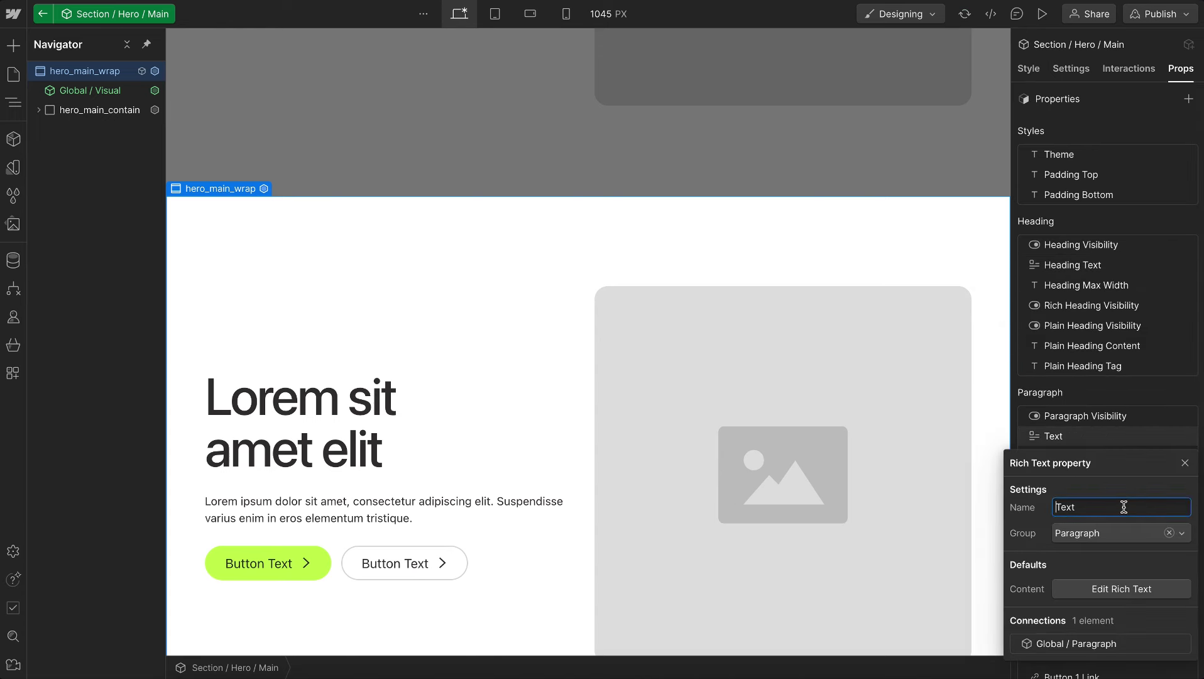
pyautogui.write('Paragraph')
pyautogui.press('Escape')
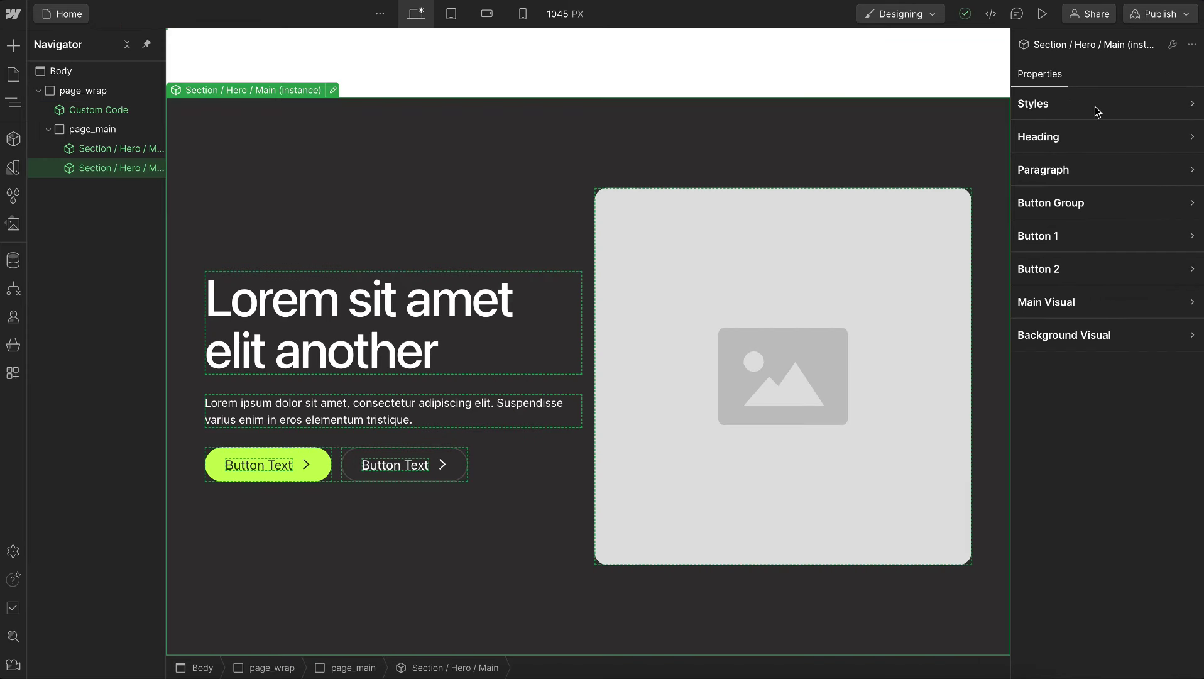
# Check the second hero's Styles and Heading properties, then open Section / Hero / Main.
pyautogui.click(1057, 106)
pyautogui.click(1079, 105)
pyautogui.click(1128, 143)
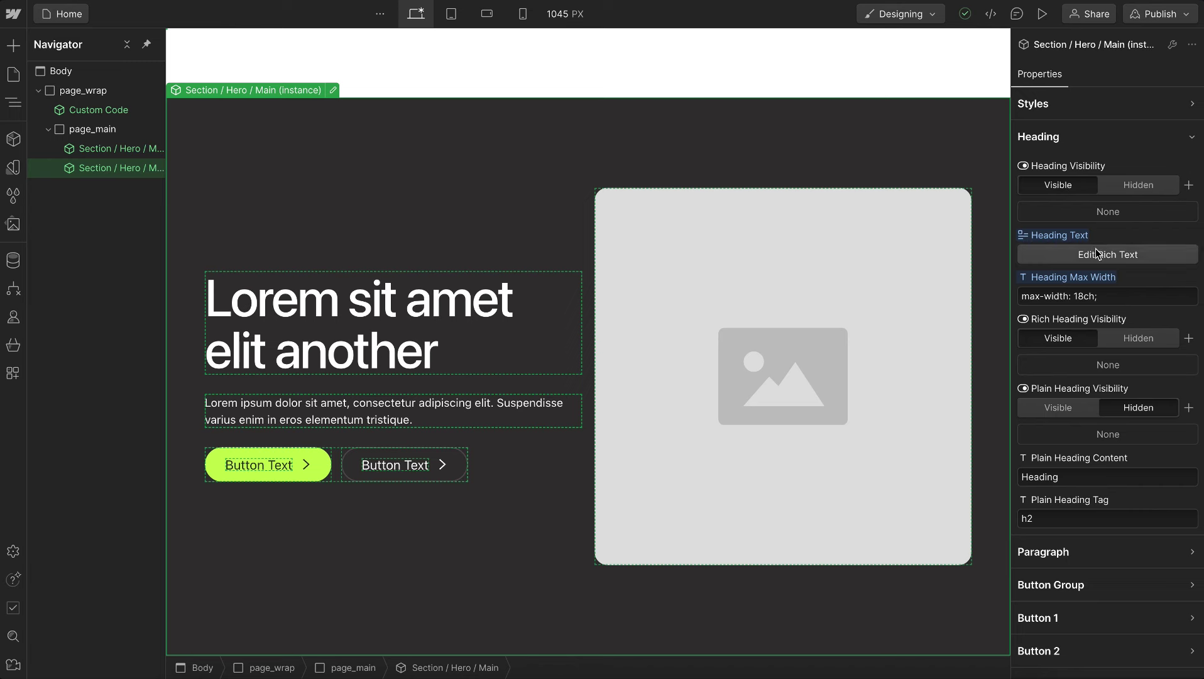
pyautogui.click(118, 172)
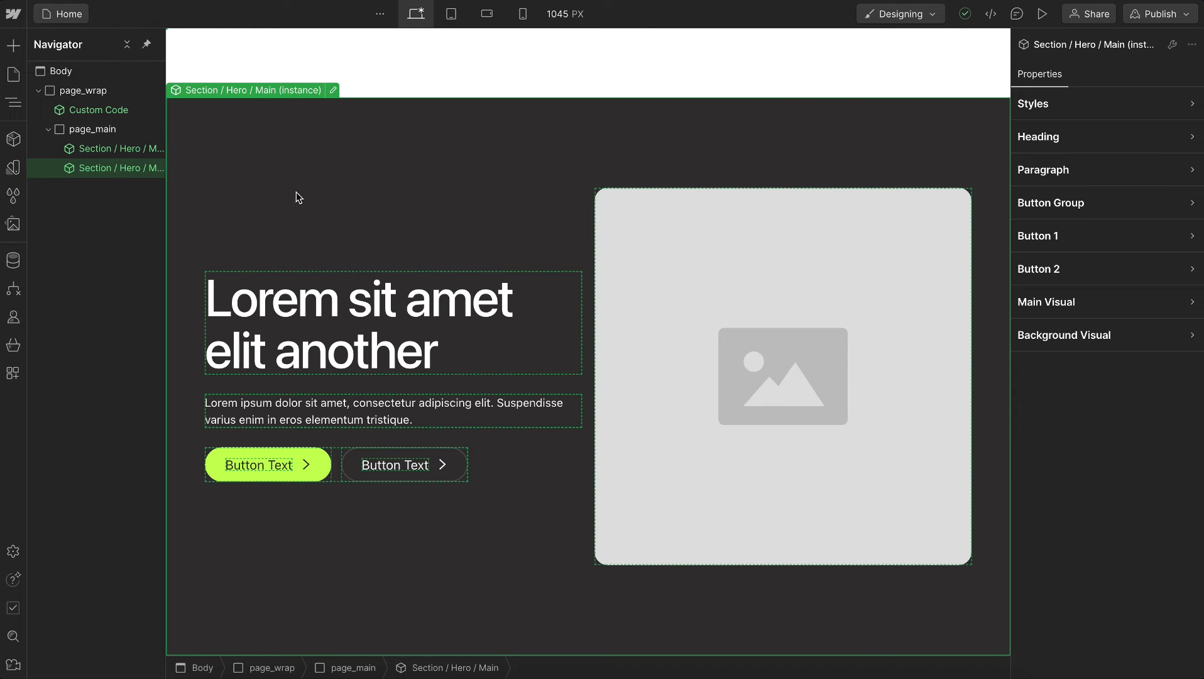
pyautogui.doubleClick(108, 170)
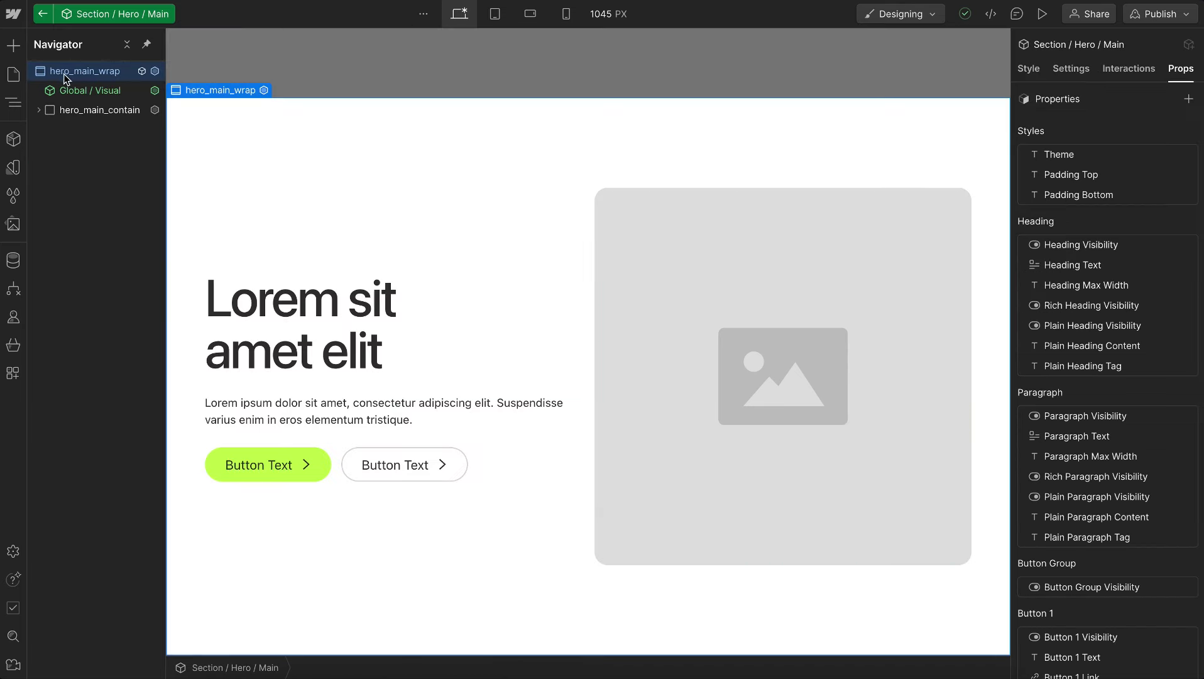
# Duplicate the Styles / Starter component and save the copy as 'Styles / Hero / Main'.
pyautogui.click(13, 139)
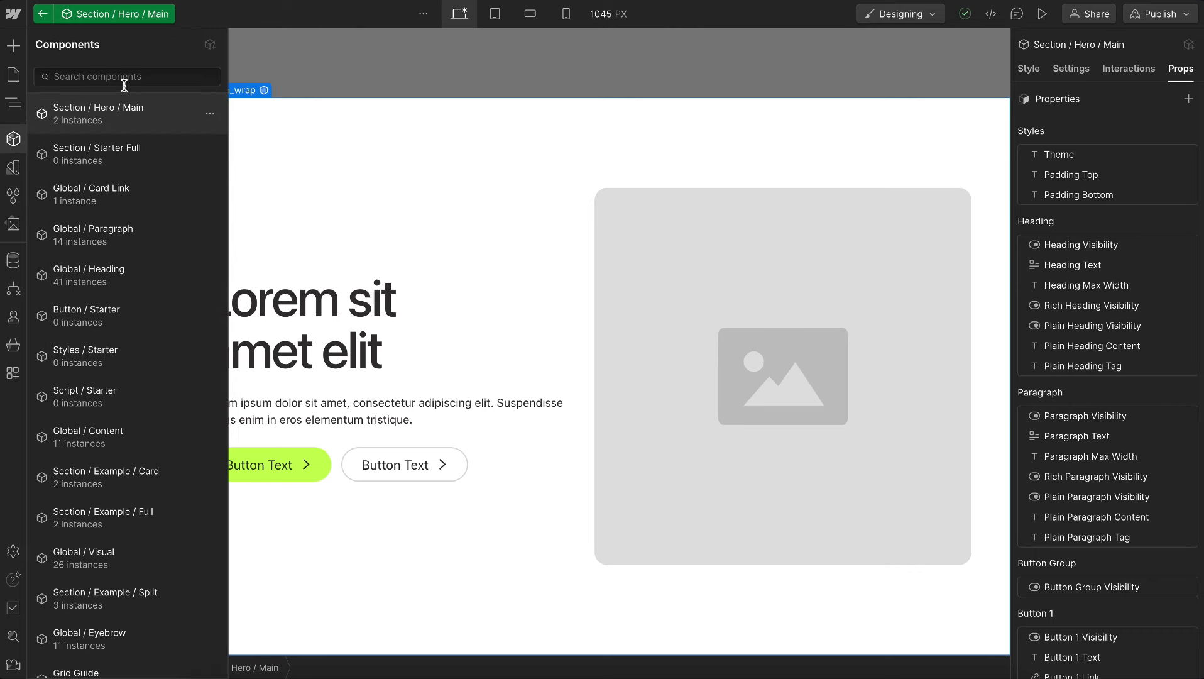
pyautogui.click(124, 76)
pyautogui.write('start')
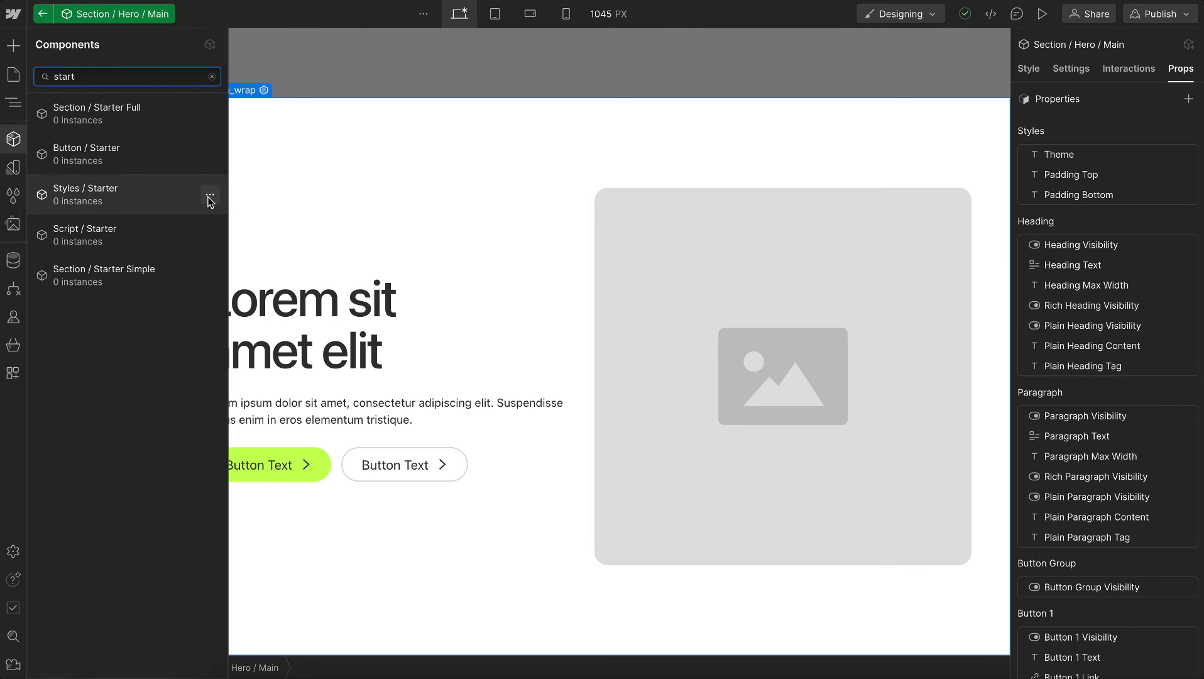
pyautogui.click(210, 197)
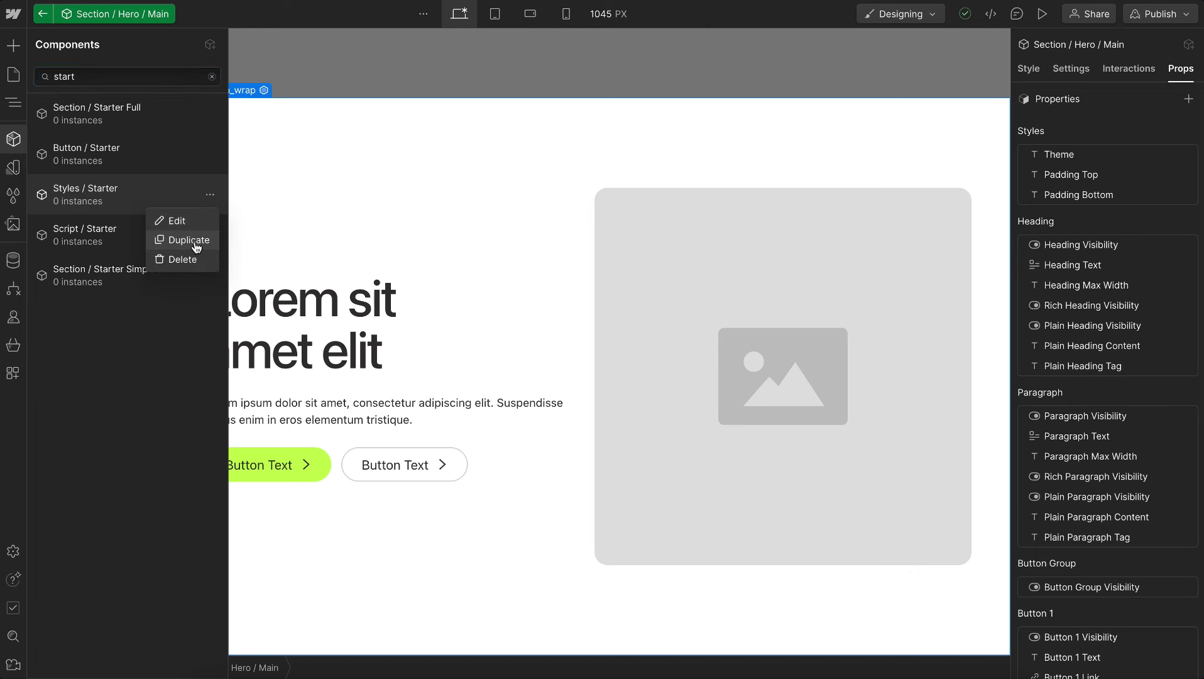
pyautogui.click(196, 247)
pyautogui.moveTo(123, 286); pyautogui.dragTo(87, 287)
pyautogui.press('BackSpace')
pyautogui.write('Hero / Main')
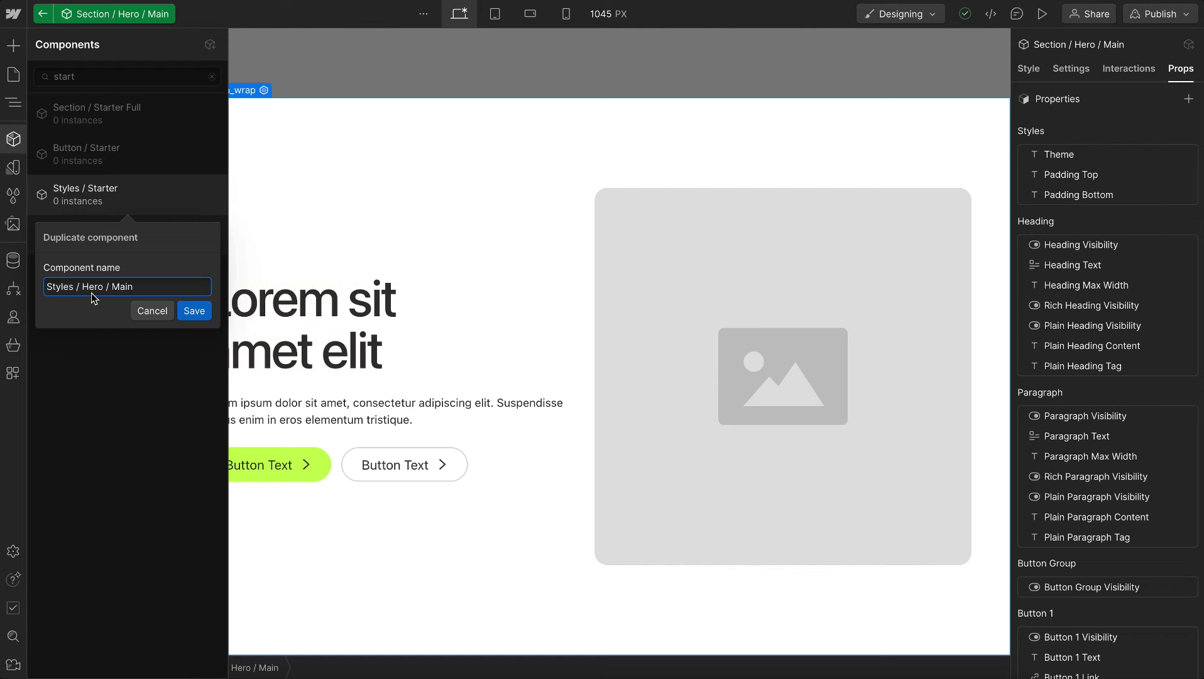
pyautogui.click(196, 310)
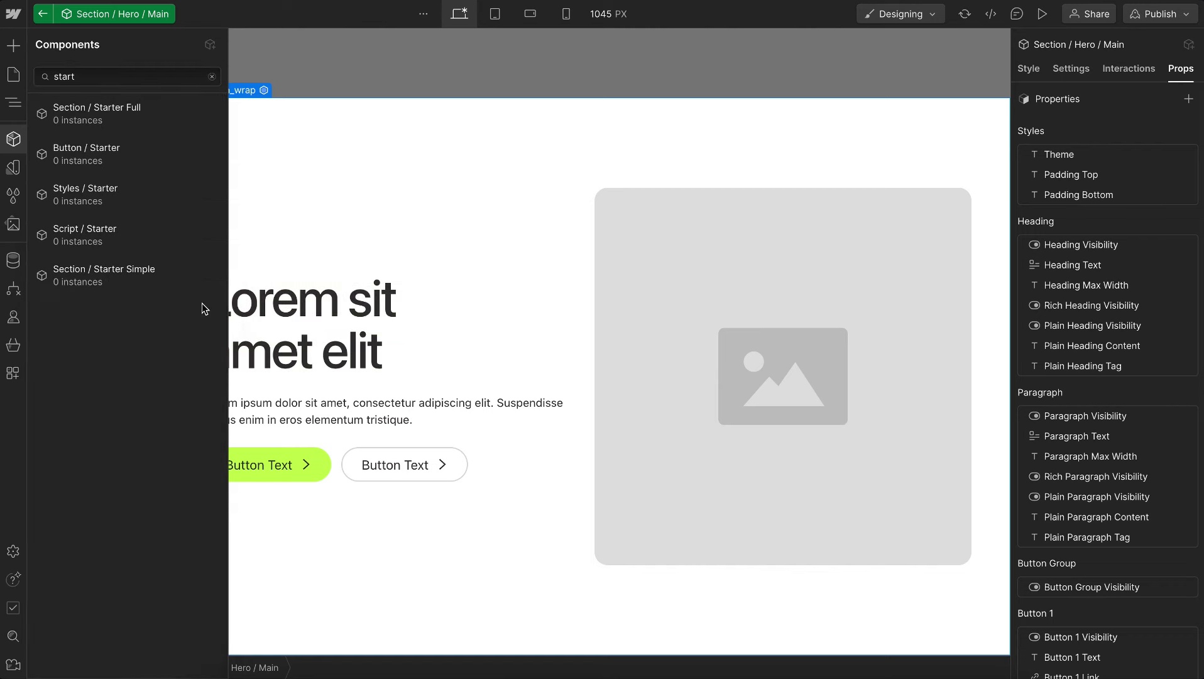
# Return to the element tree and search Quick Find for 'styl'.
pyautogui.click(13, 102)
pyautogui.hotkey('ctrl', 'k')
pyautogui.write('style')
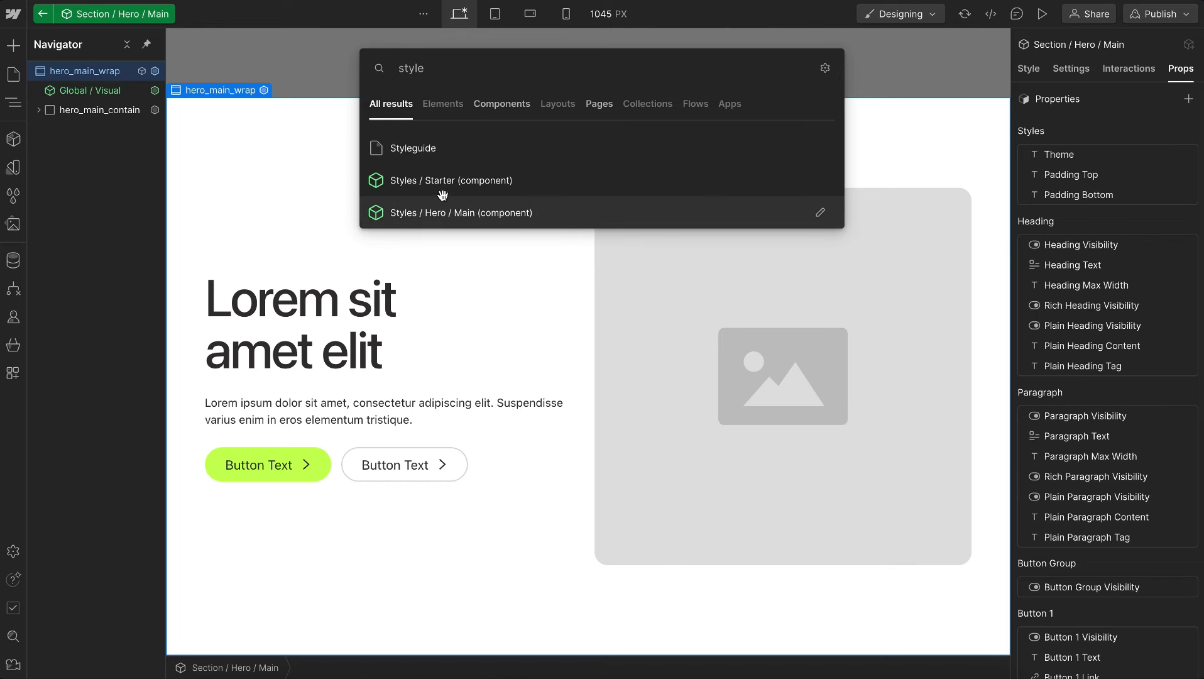
# Insert a Styles / Hero / Main instance into the hero's hero_main_wrap.
pyautogui.click(453, 214)
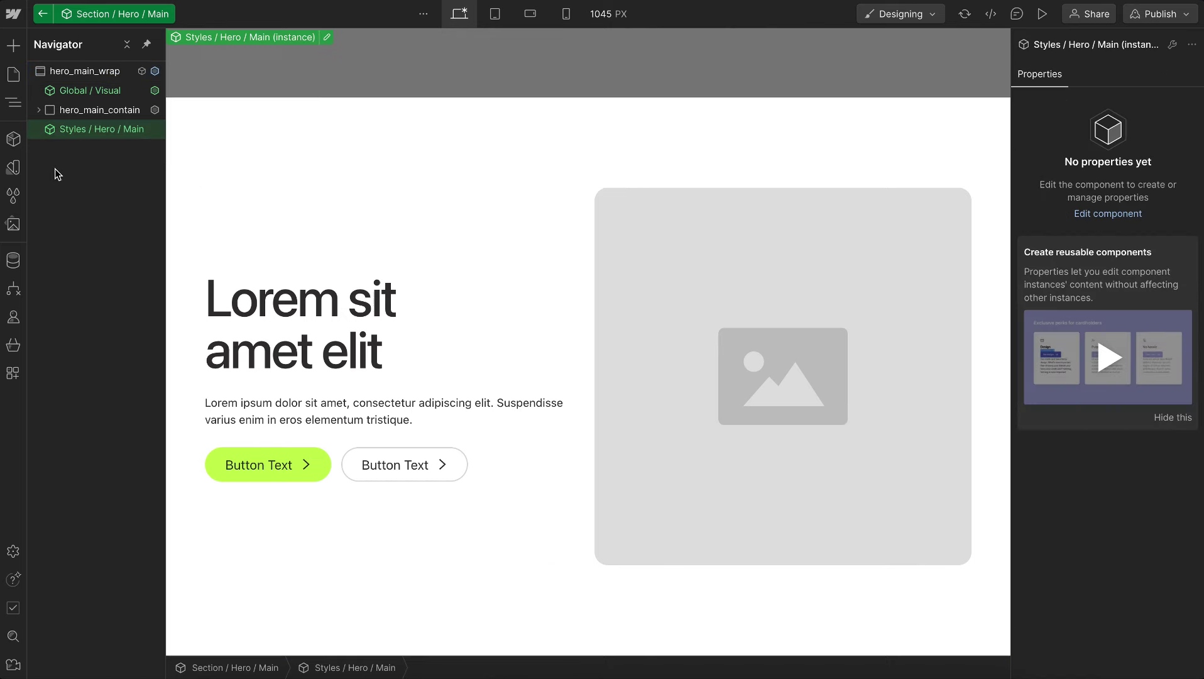
pyautogui.click(90, 71)
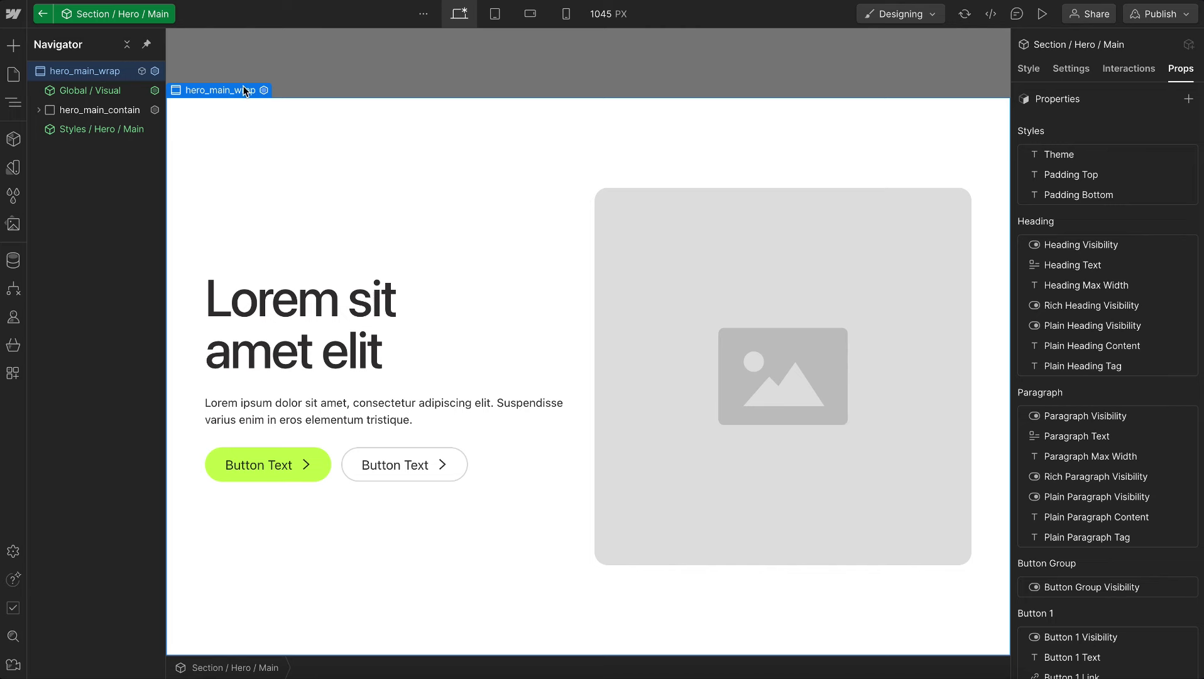
pyautogui.click(96, 131)
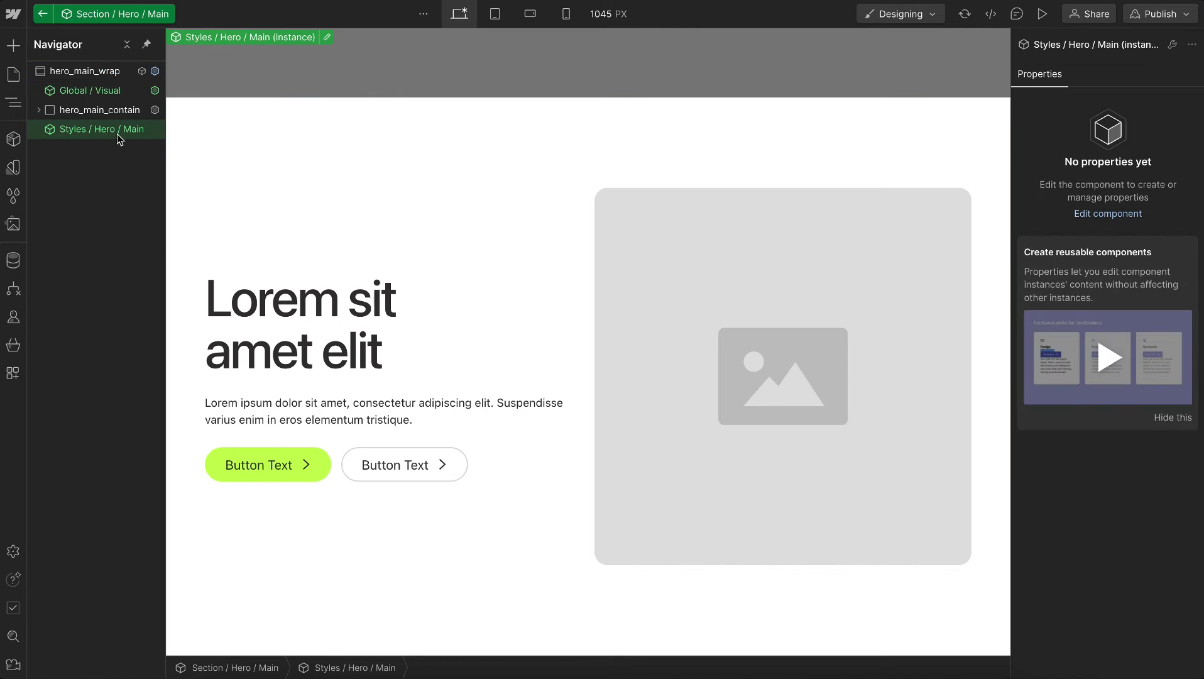
# View Styles / Hero / Main's empty style embed code without changes, then return to the hero.
pyautogui.doubleClick(119, 133)
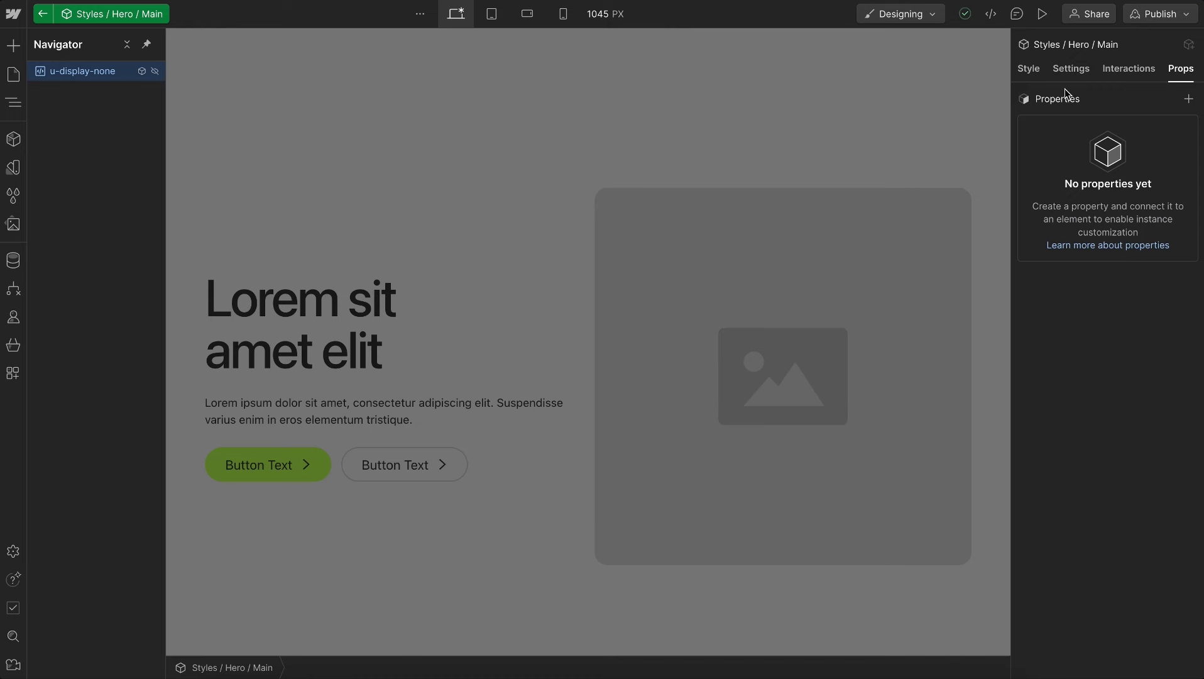
pyautogui.click(1030, 70)
pyautogui.click(1073, 71)
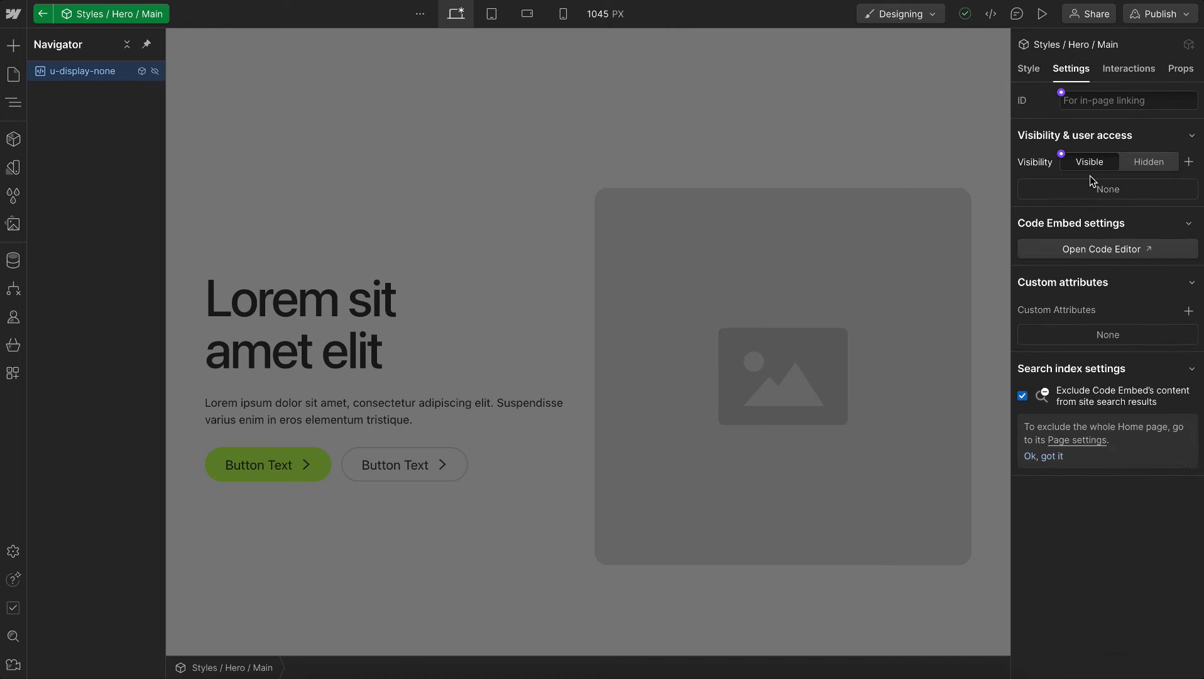
pyautogui.click(1096, 249)
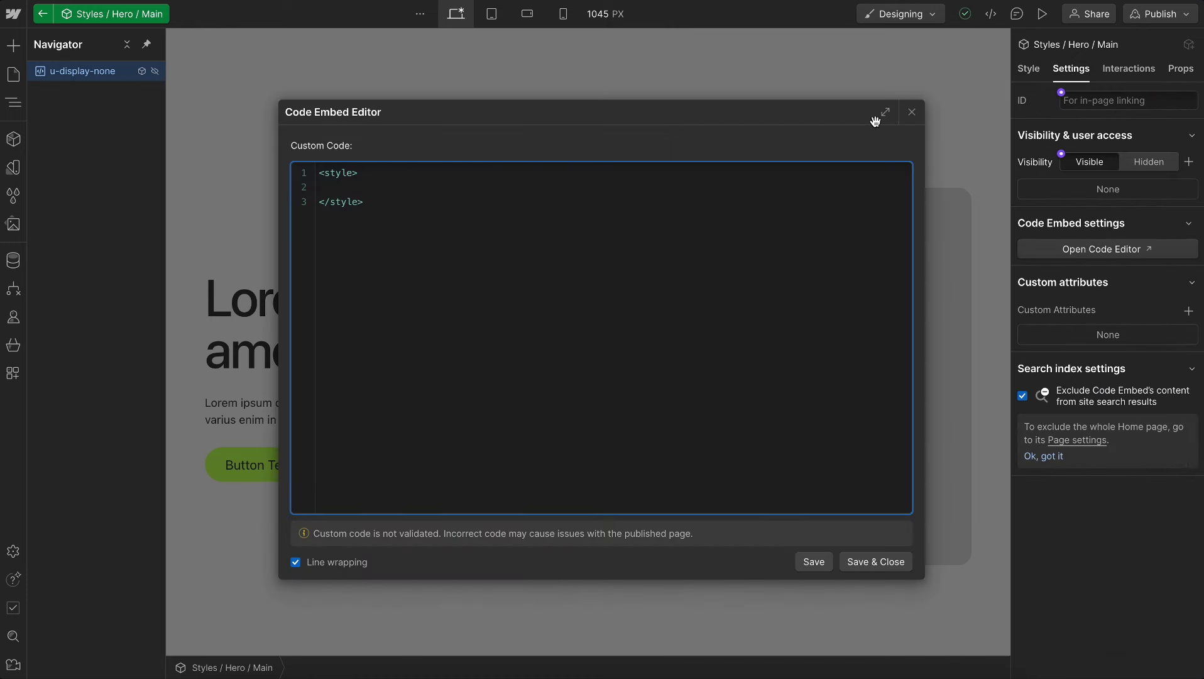
pyautogui.click(912, 112)
pyautogui.click(44, 14)
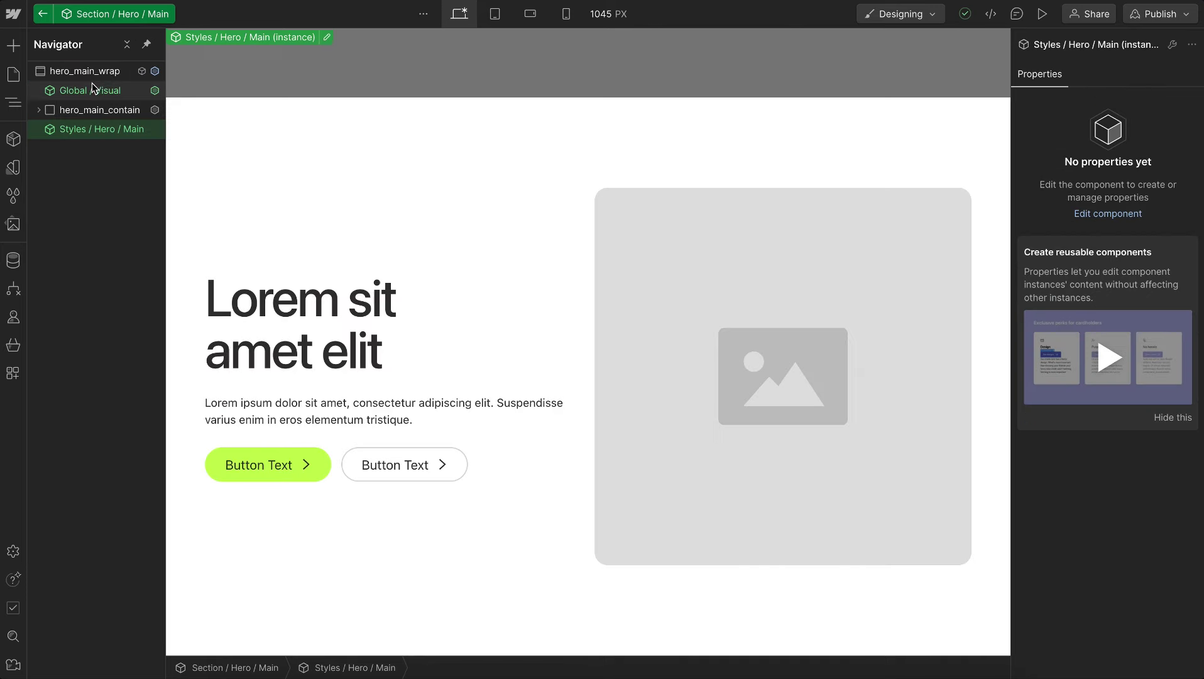
pyautogui.click(97, 71)
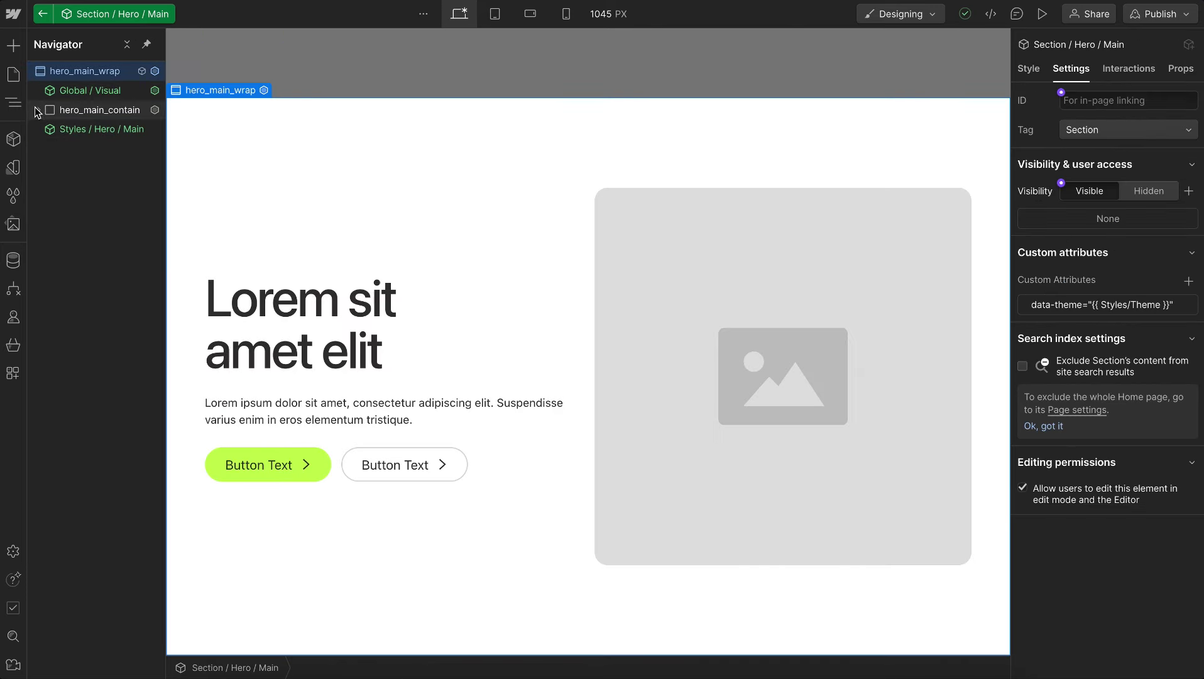
# Duplicate the Script / Starter component and save the copy as 'Script / Hero / Main'.
pyautogui.click(13, 139)
pyautogui.click(119, 78)
pyautogui.write('scrip')
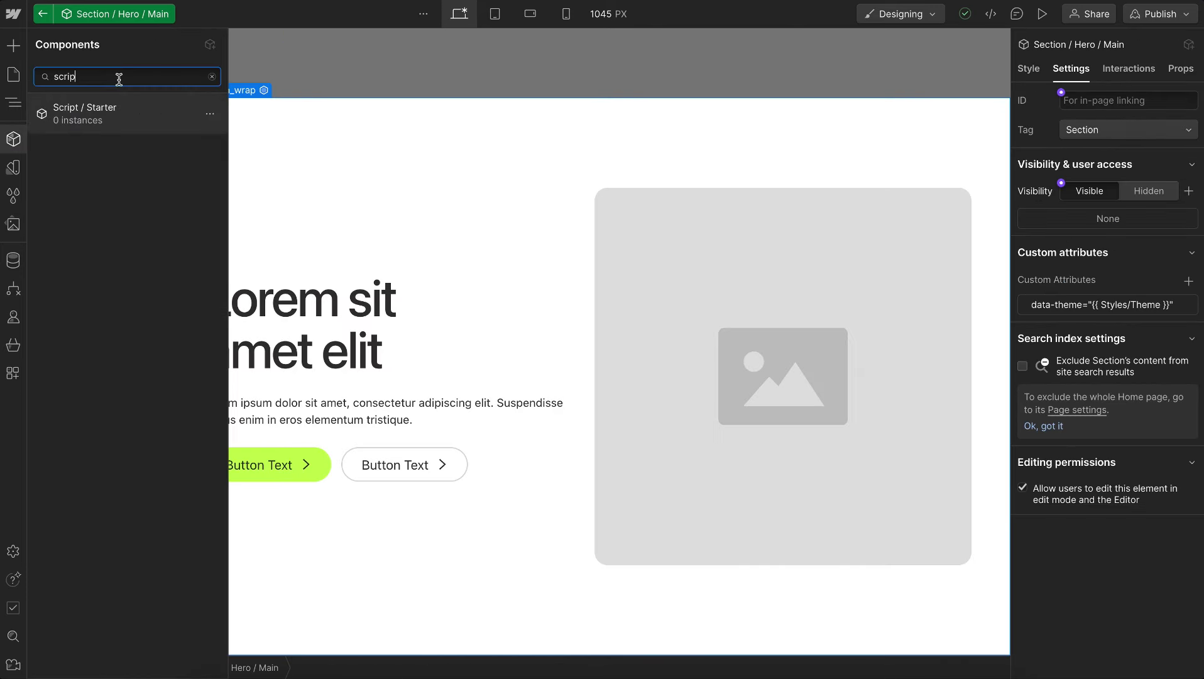
pyautogui.click(210, 113)
pyautogui.click(179, 161)
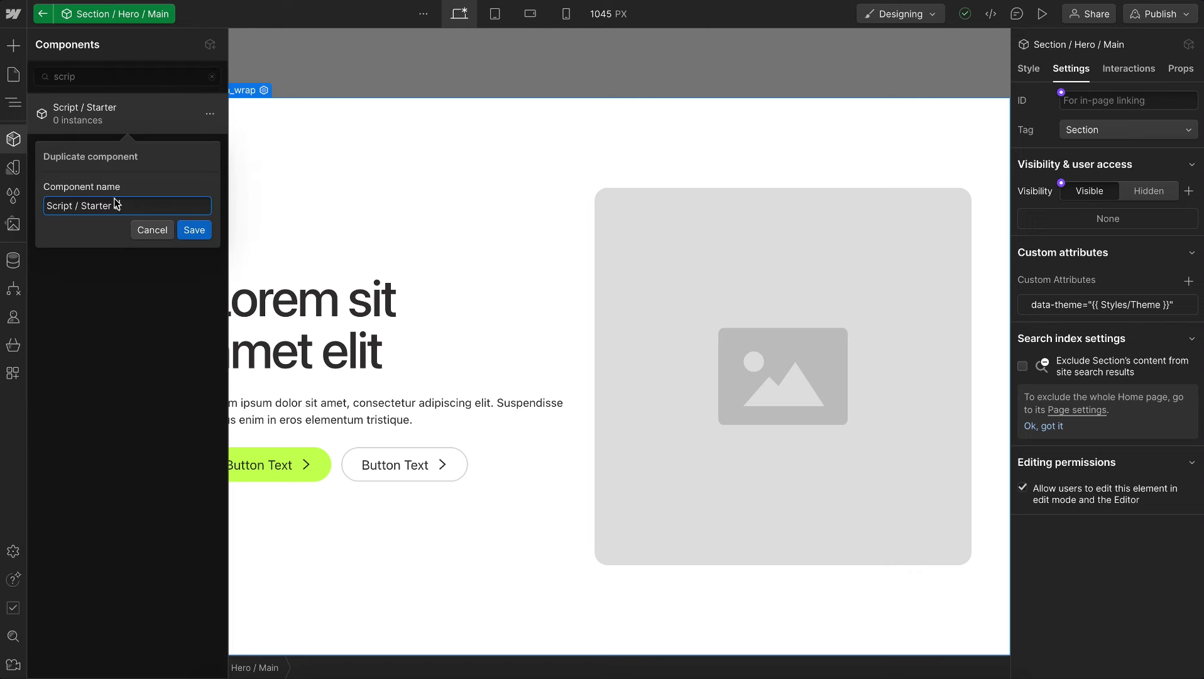
pyautogui.moveTo(82, 206); pyautogui.dragTo(156, 206)
pyautogui.write('Hero / Main')
pyautogui.click(195, 230)
# Copy the hero_main_wrap class name and insert a Script / Hero / Main instance into the hero.
pyautogui.click(13, 102)
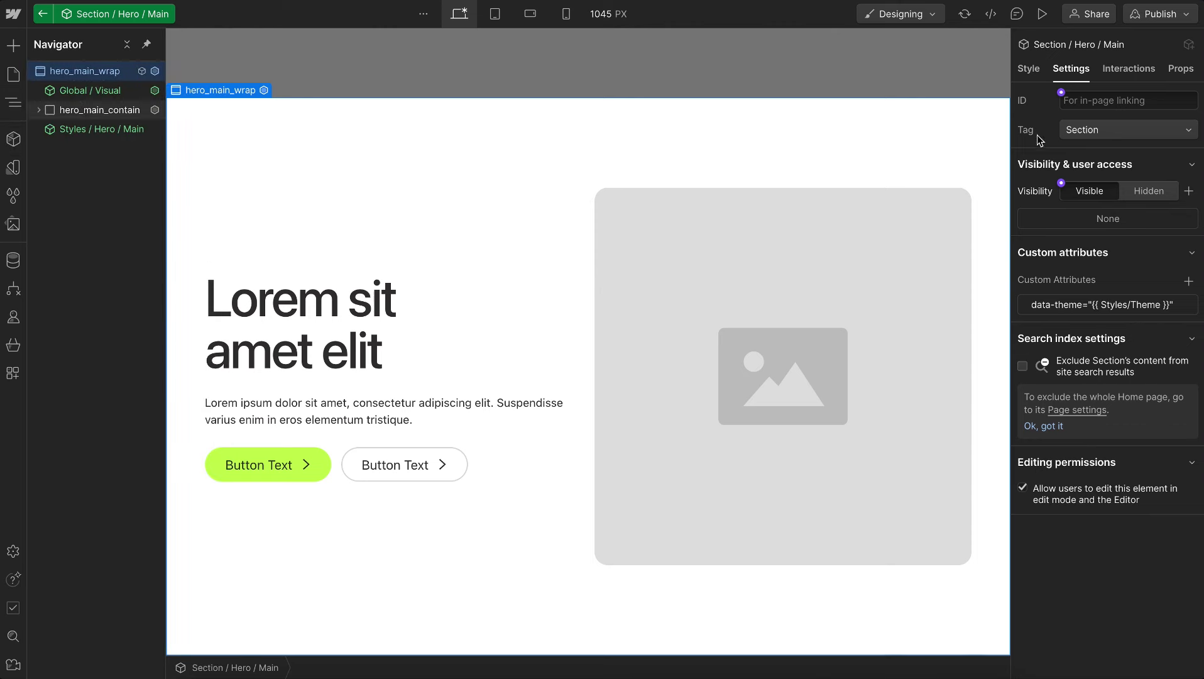
pyautogui.click(1029, 69)
pyautogui.doubleClick(1078, 121)
pyautogui.hotkey('ctrl', 'c')
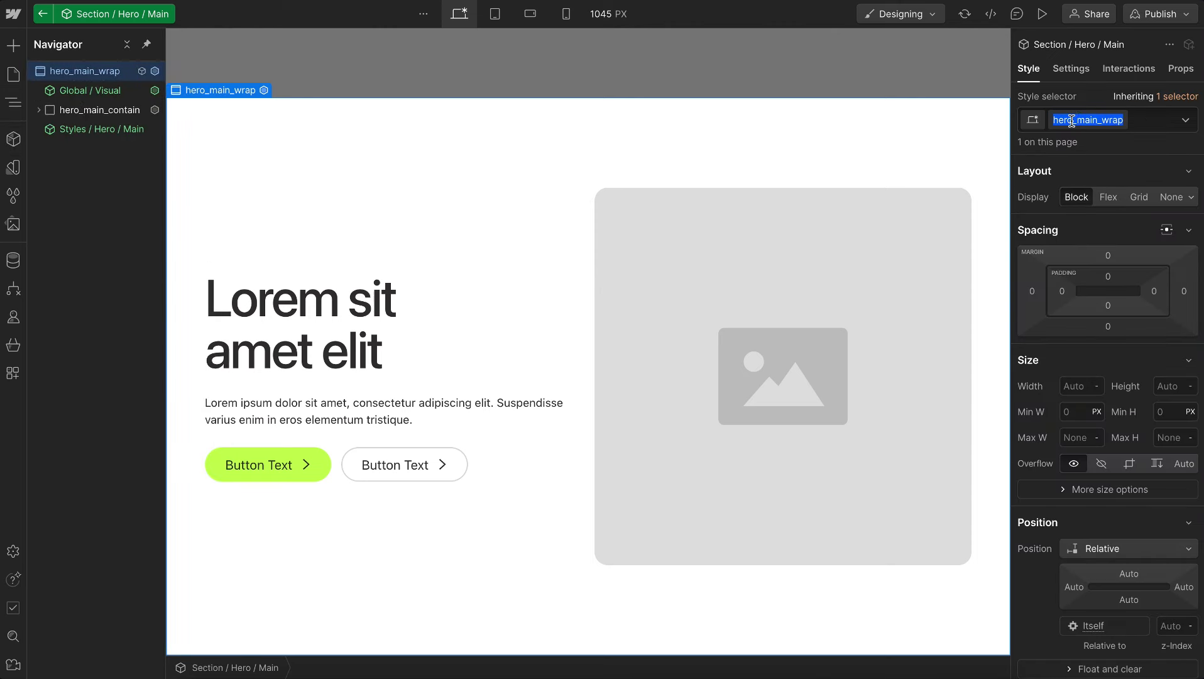
pyautogui.press('Escape')
pyautogui.hotkey('ctrl', 'k')
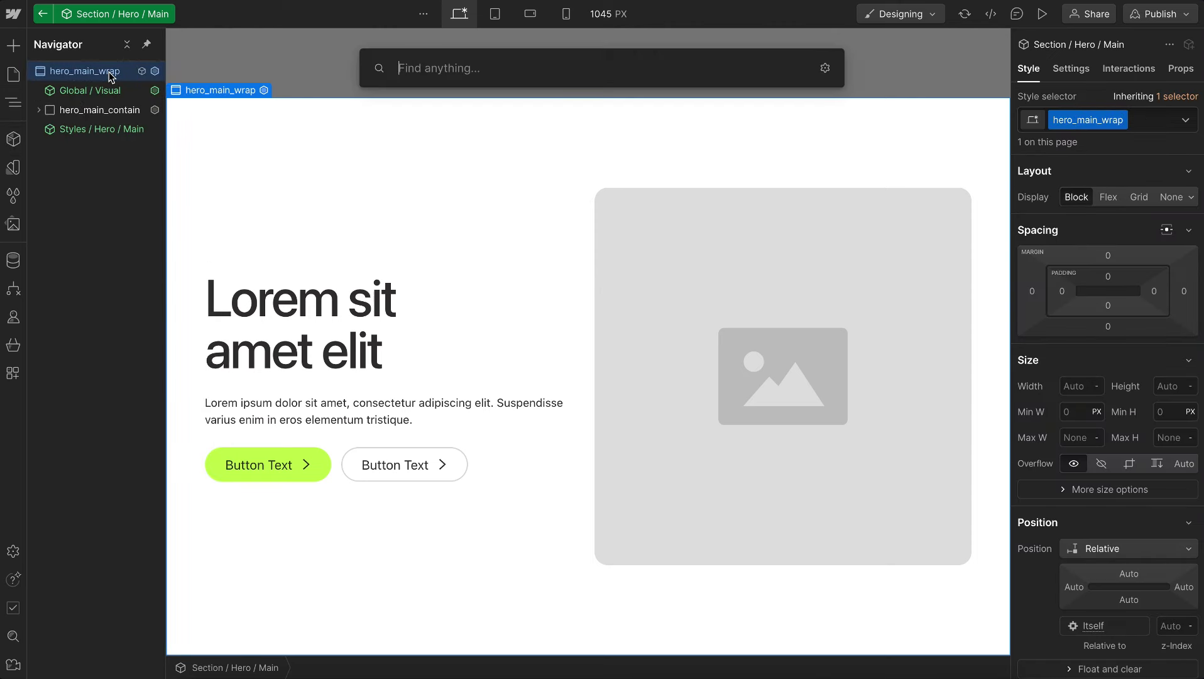
pyautogui.write('script')
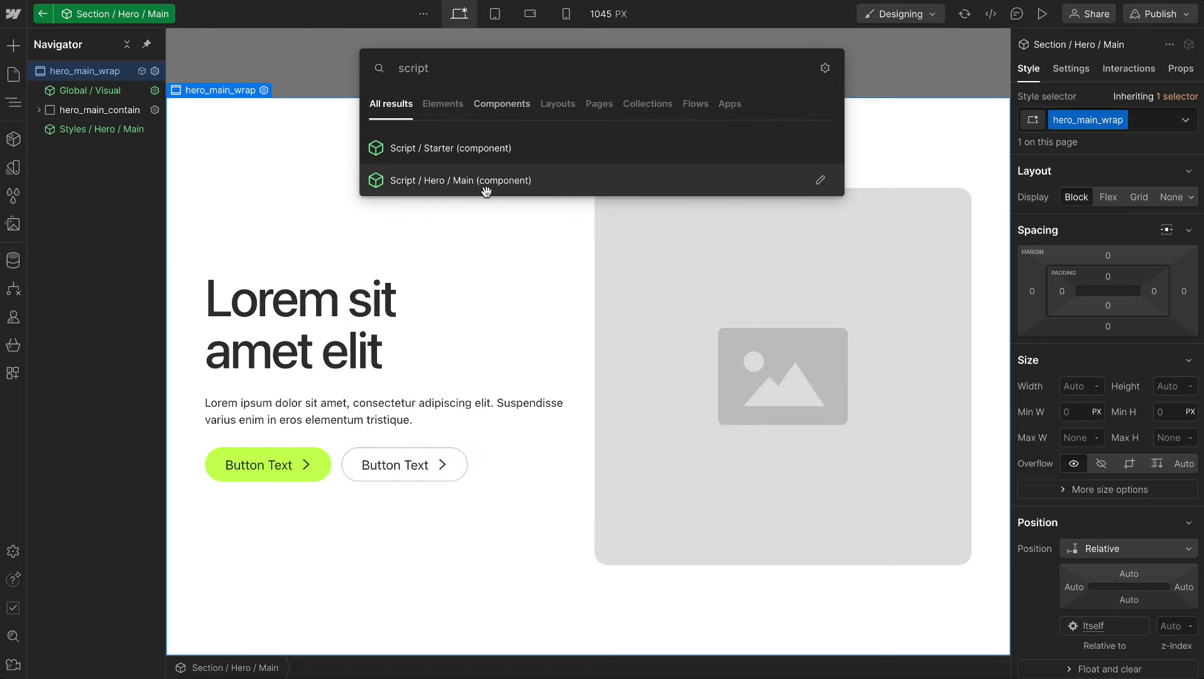
pyautogui.click(486, 188)
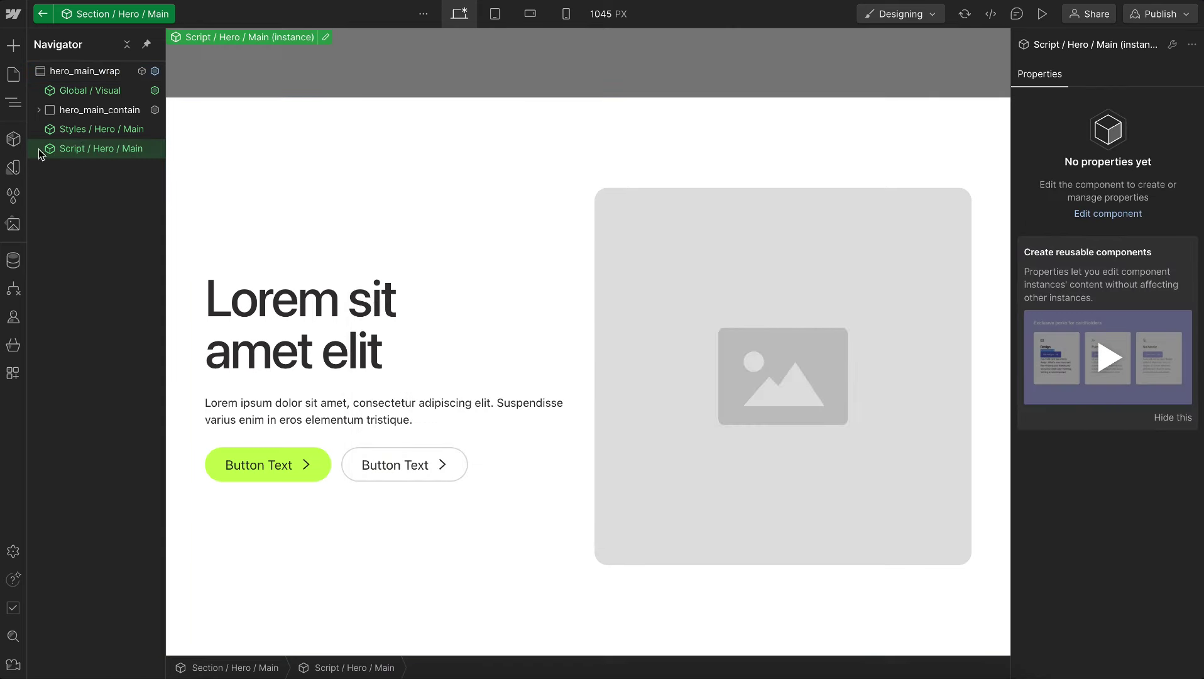
# In Script / Hero / Main's embed code, replace component_wrap with hero_main_wrap.
pyautogui.doubleClick(83, 156)
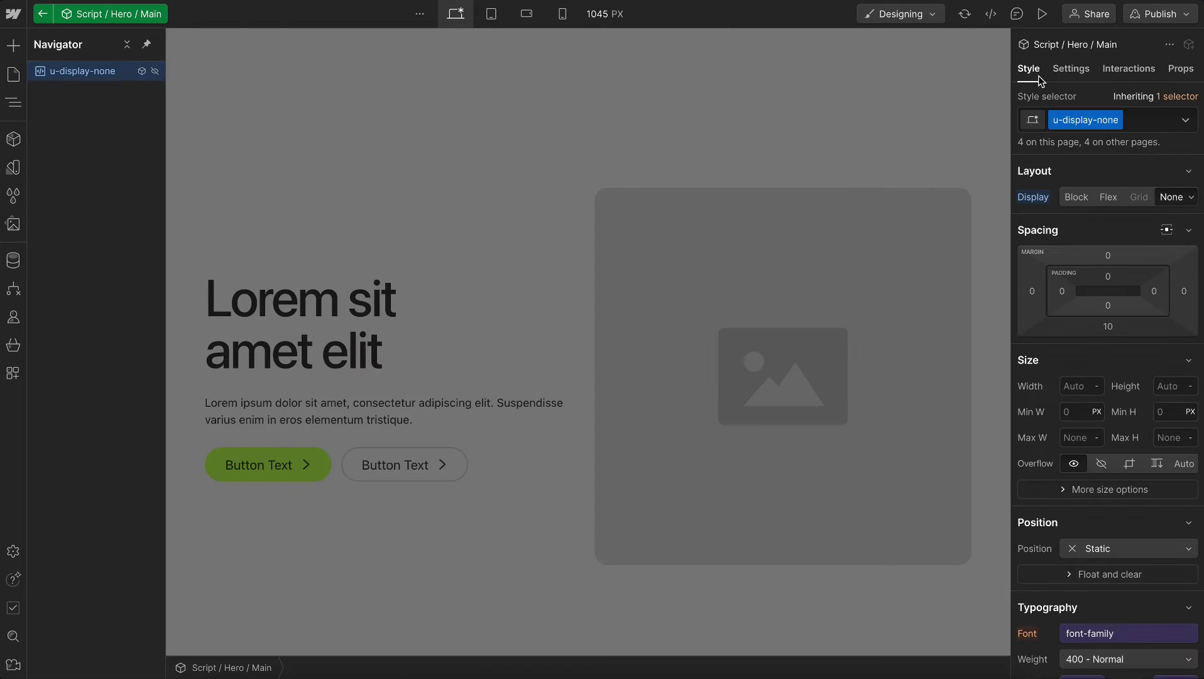
pyautogui.click(1081, 68)
pyautogui.click(1106, 245)
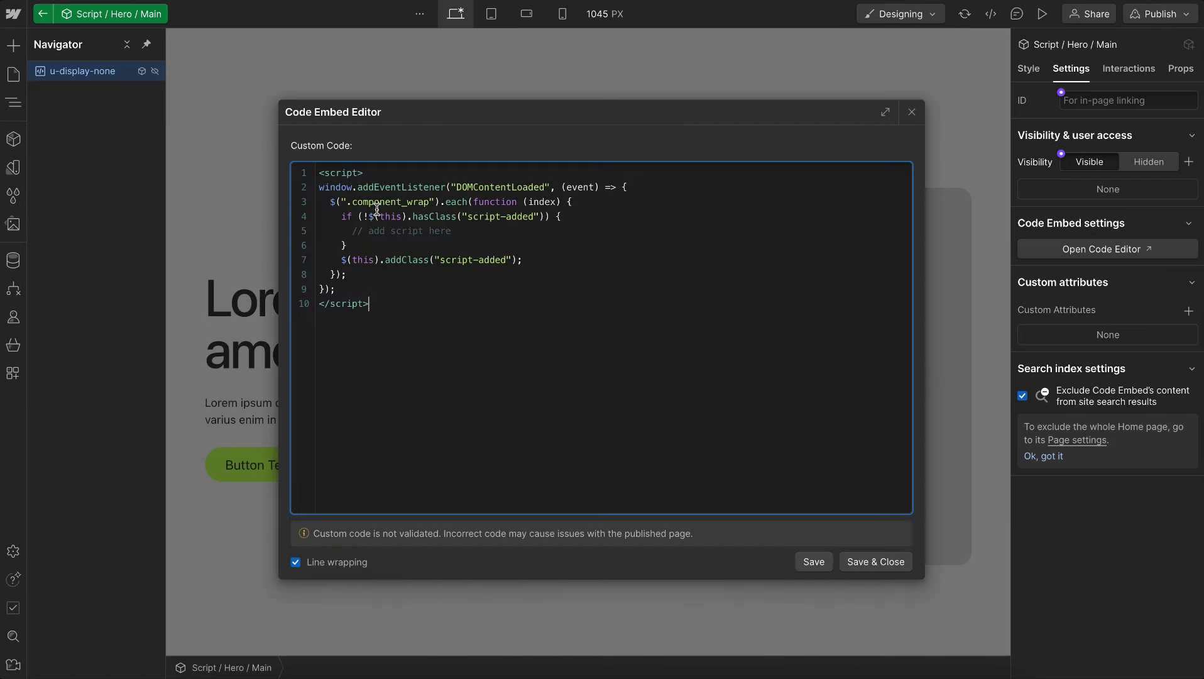
pyautogui.moveTo(430, 202)
pyautogui.mouseDown()
pyautogui.moveTo(355, 206)
pyautogui.moveTo(420, 206)
pyautogui.mouseUp()
pyautogui.hotkey('ctrl', 'v')
pyautogui.click(396, 233)
pyautogui.moveTo(352, 233); pyautogui.dragTo(467, 233)
pyautogui.moveTo(374, 206); pyautogui.dragTo(418, 207)
pyautogui.click(459, 233)
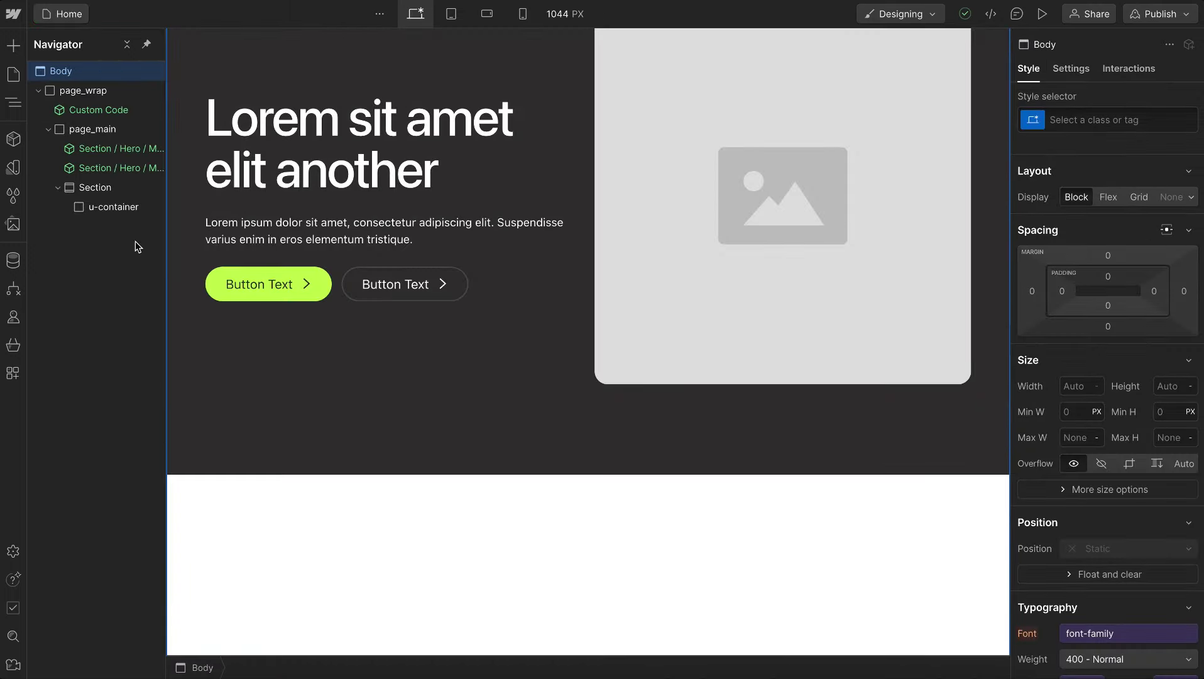
# Open the Custom Code component on the page, then return to the Home page.
pyautogui.click(100, 111)
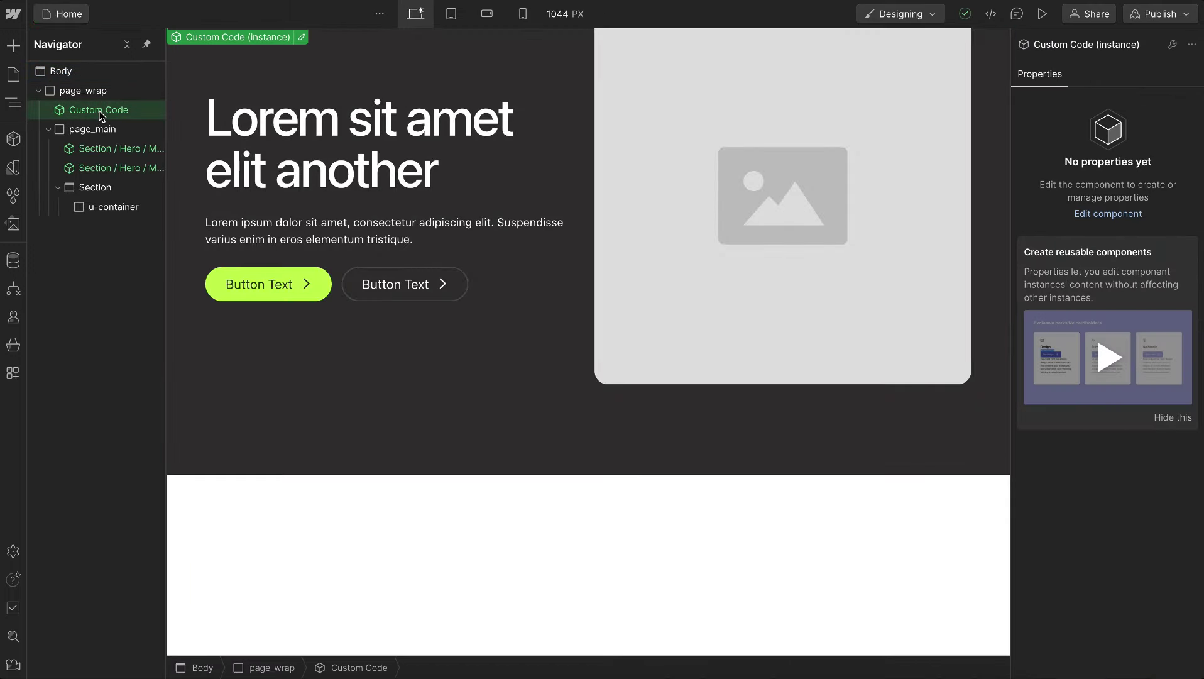
pyautogui.doubleClick(99, 112)
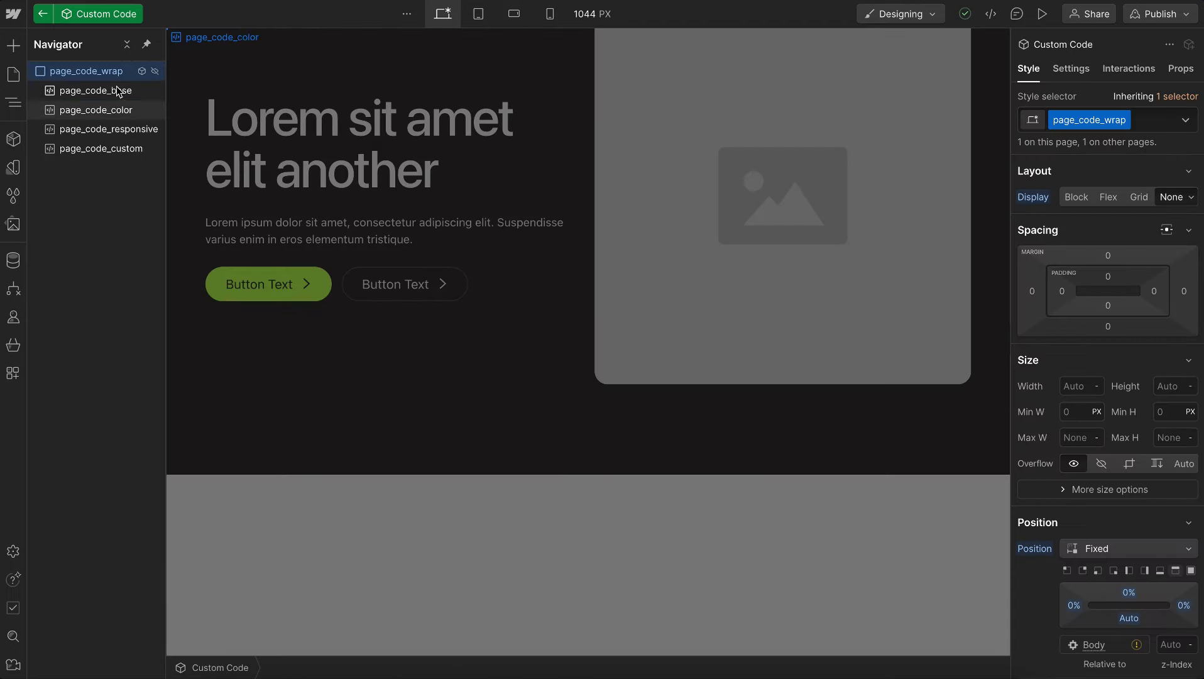
pyautogui.click(41, 15)
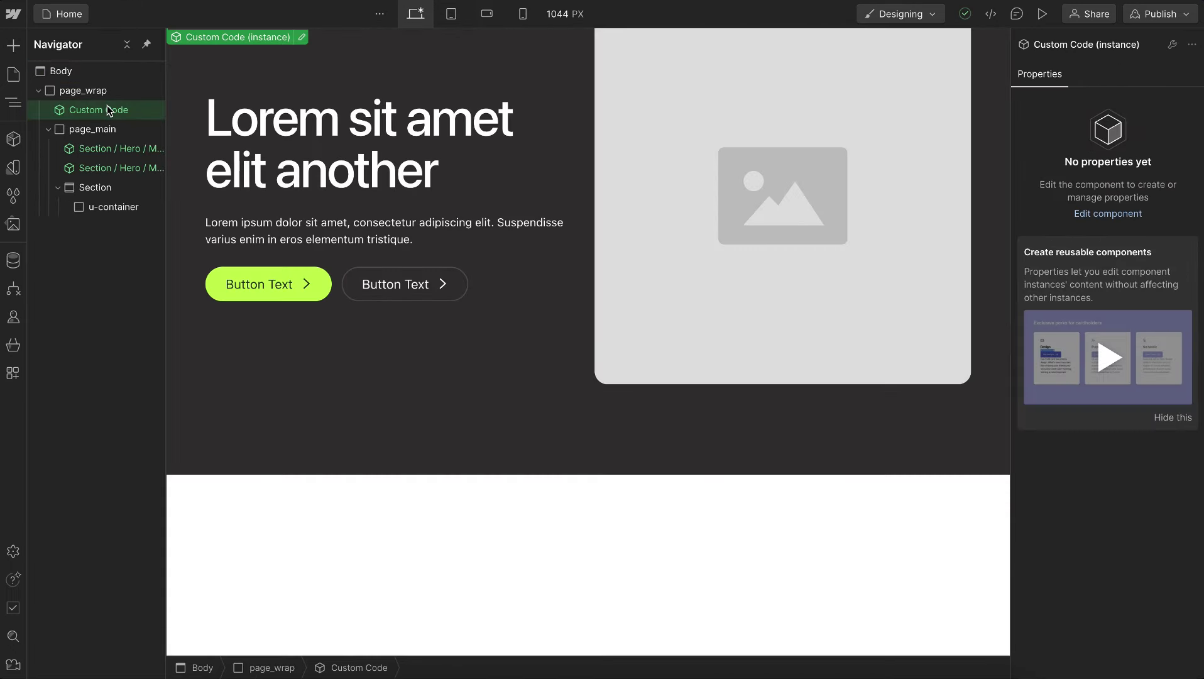
# Insert a Grid Guide instance and preview the 12-column grid overlay.
pyautogui.hotkey('ctrl', 'k')
pyautogui.write('grid')
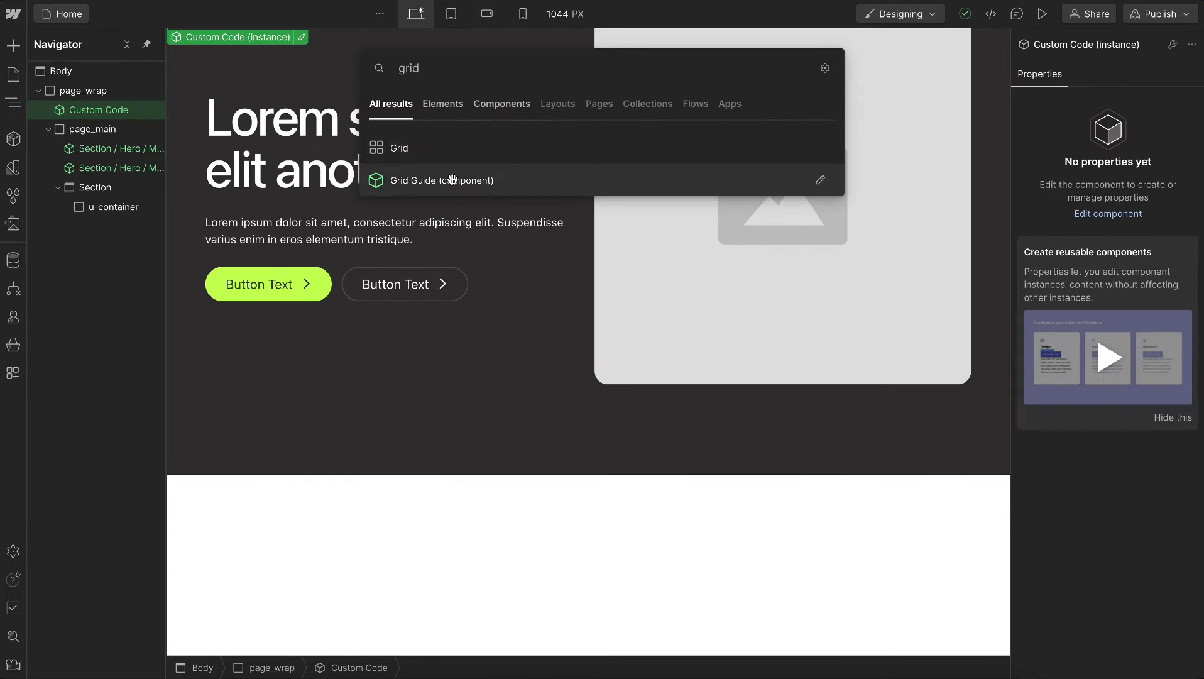
pyautogui.click(451, 179)
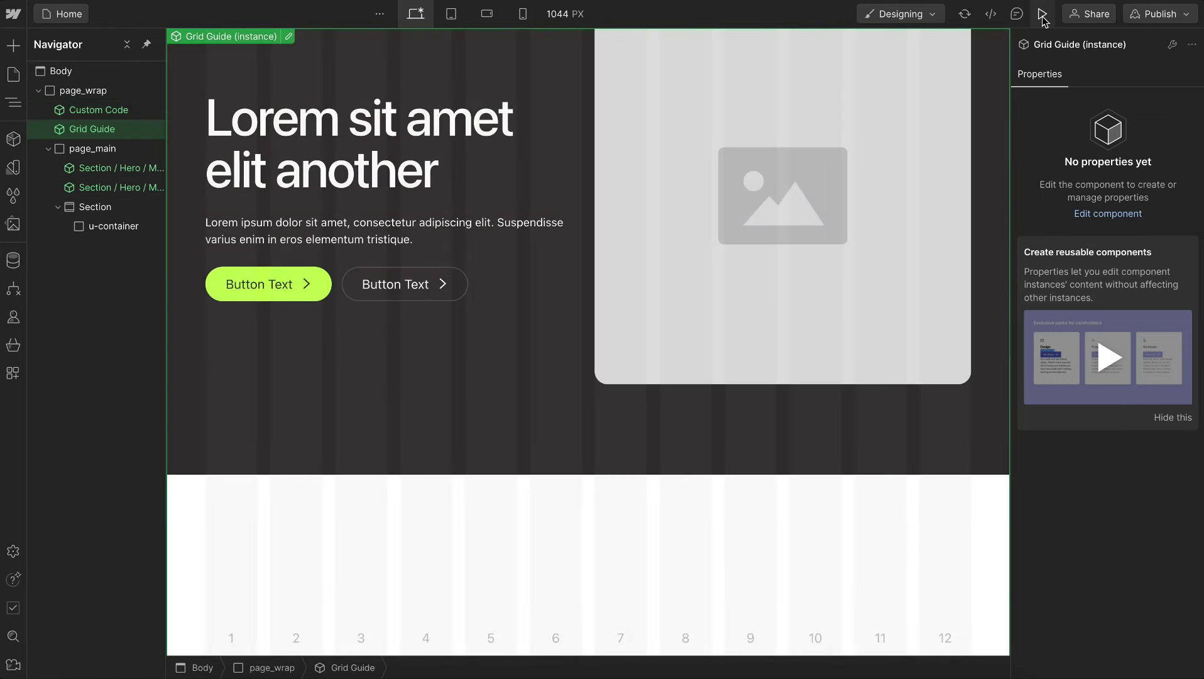
pyautogui.click(1043, 14)
pyautogui.click(1043, 14)
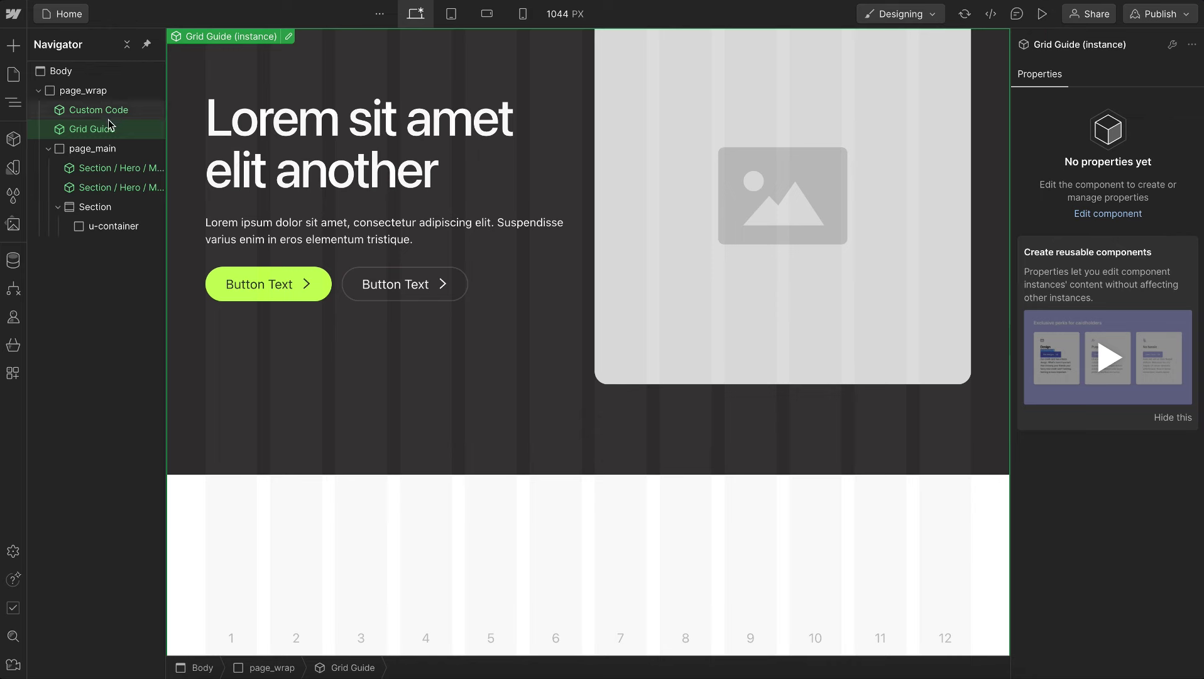
pyautogui.click(111, 264)
# Delete the Btn / Main buttons and insert a Global / Visual instance into u-container.
pyautogui.click(114, 246)
pyautogui.press('Delete')
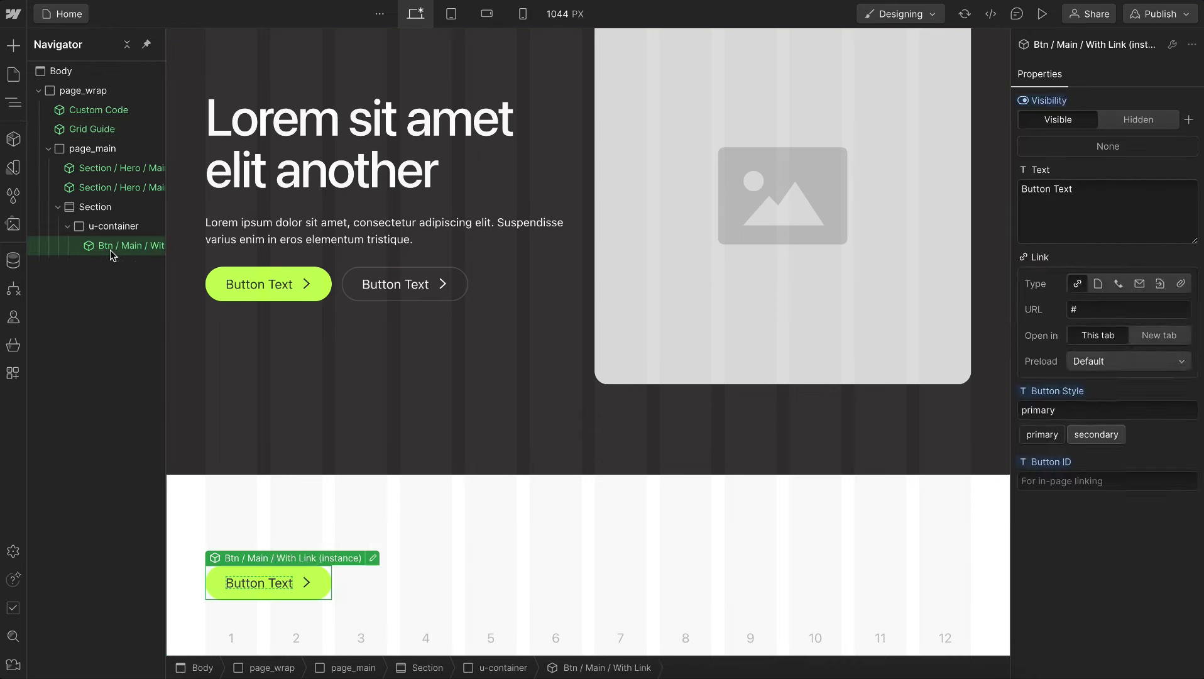
pyautogui.press('Delete')
pyautogui.hotkey('ctrl', 'k')
pyautogui.write('glob')
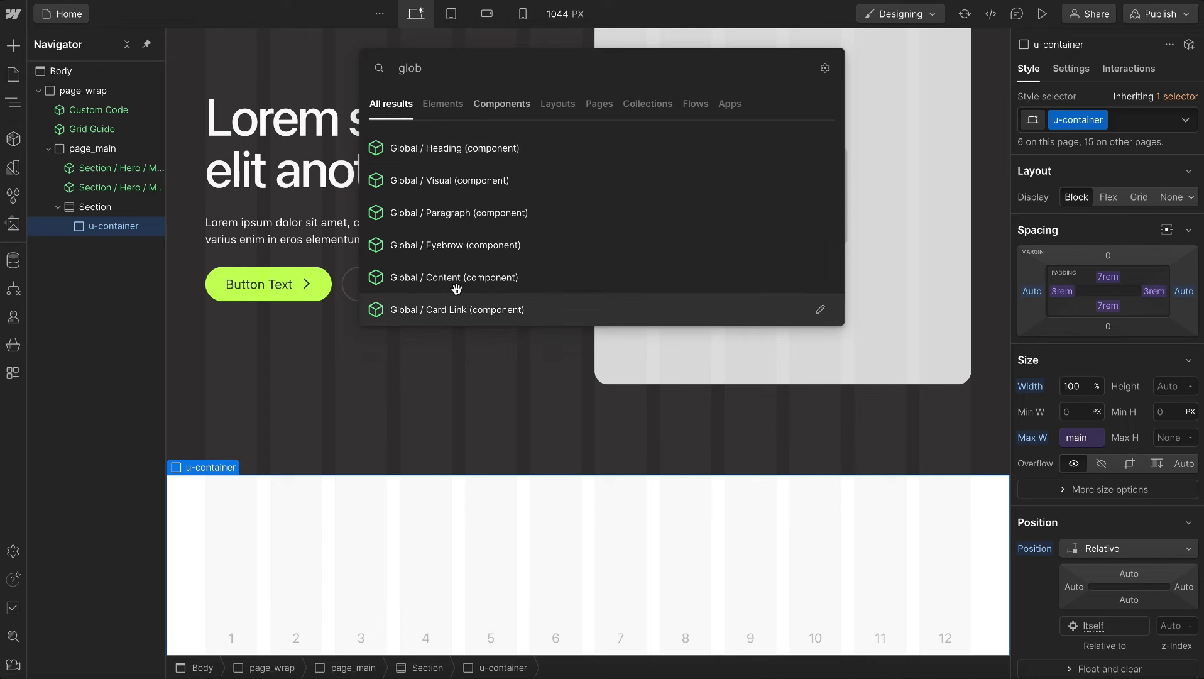
pyautogui.click(442, 184)
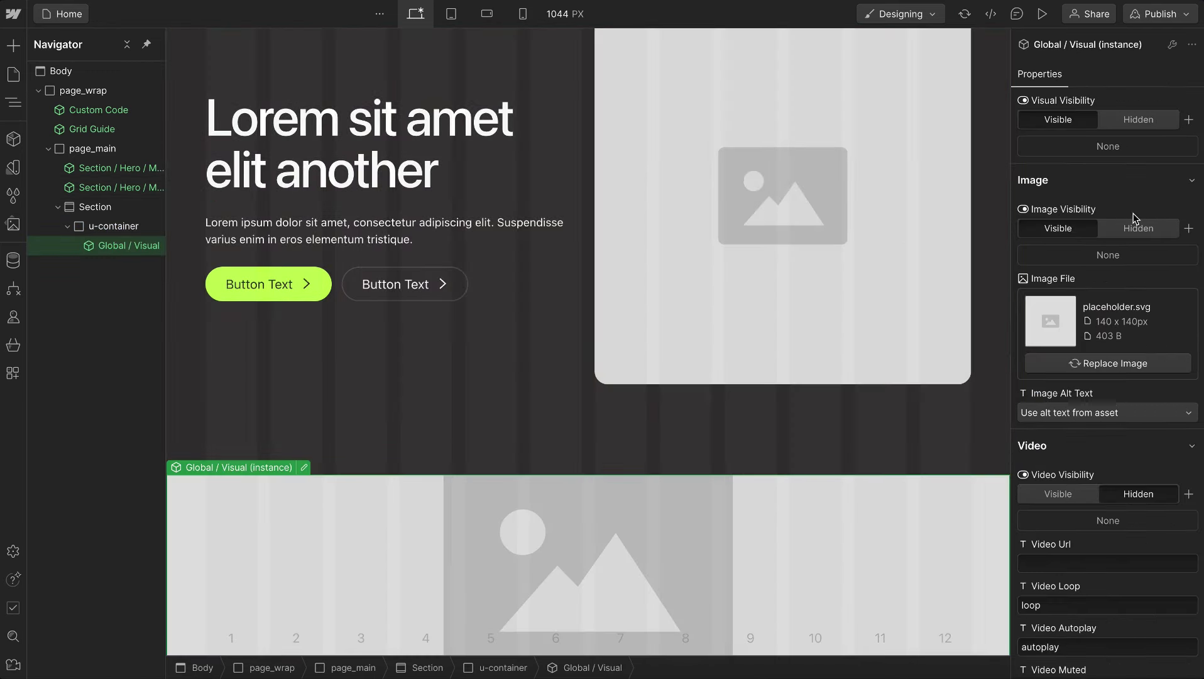
# Toggle the instance's Visibility and Image Visibility off and back on.
pyautogui.click(1136, 119)
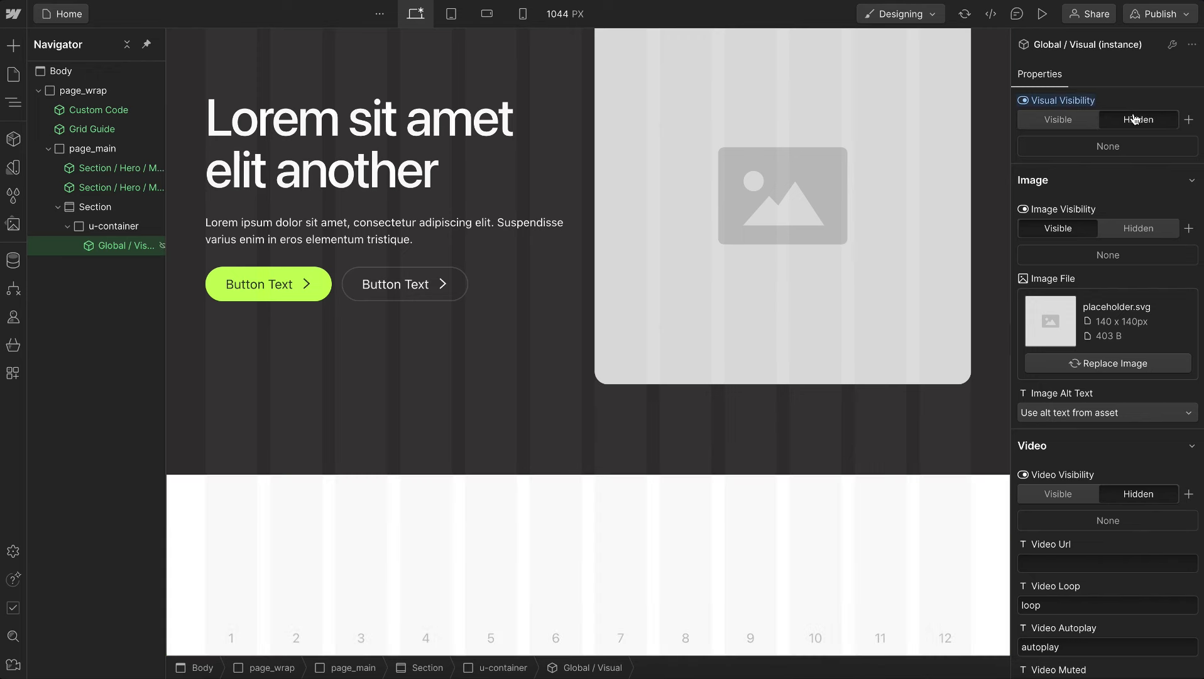
pyautogui.click(1074, 121)
pyautogui.click(1147, 231)
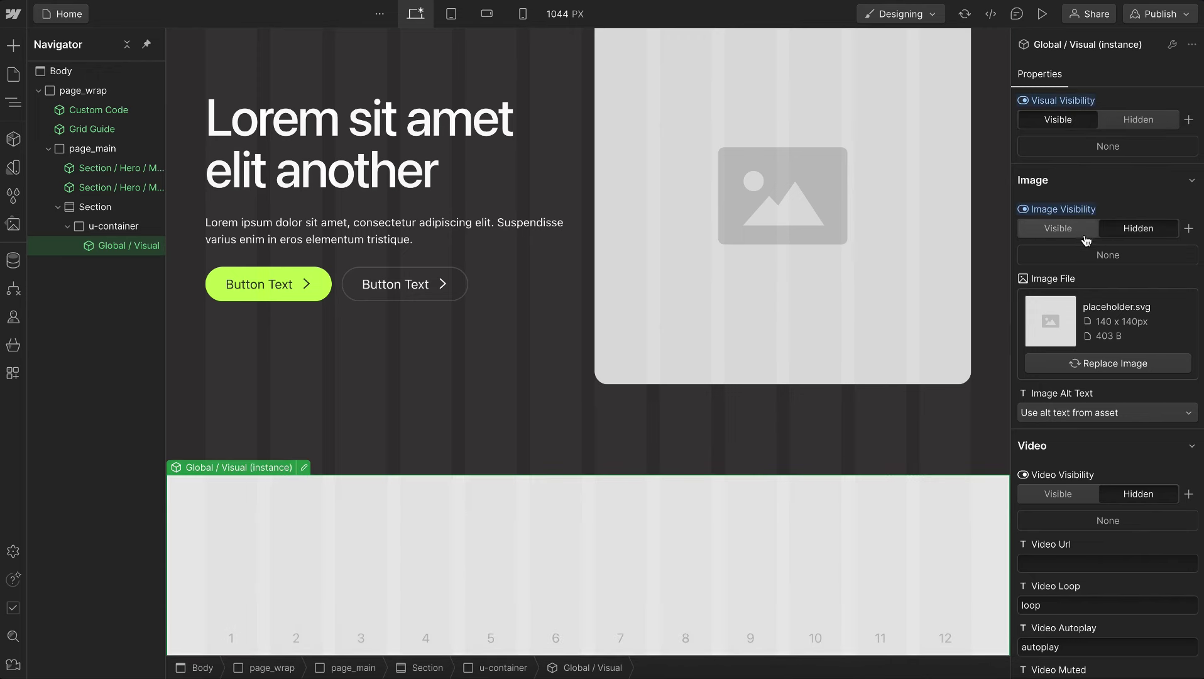
pyautogui.click(1063, 231)
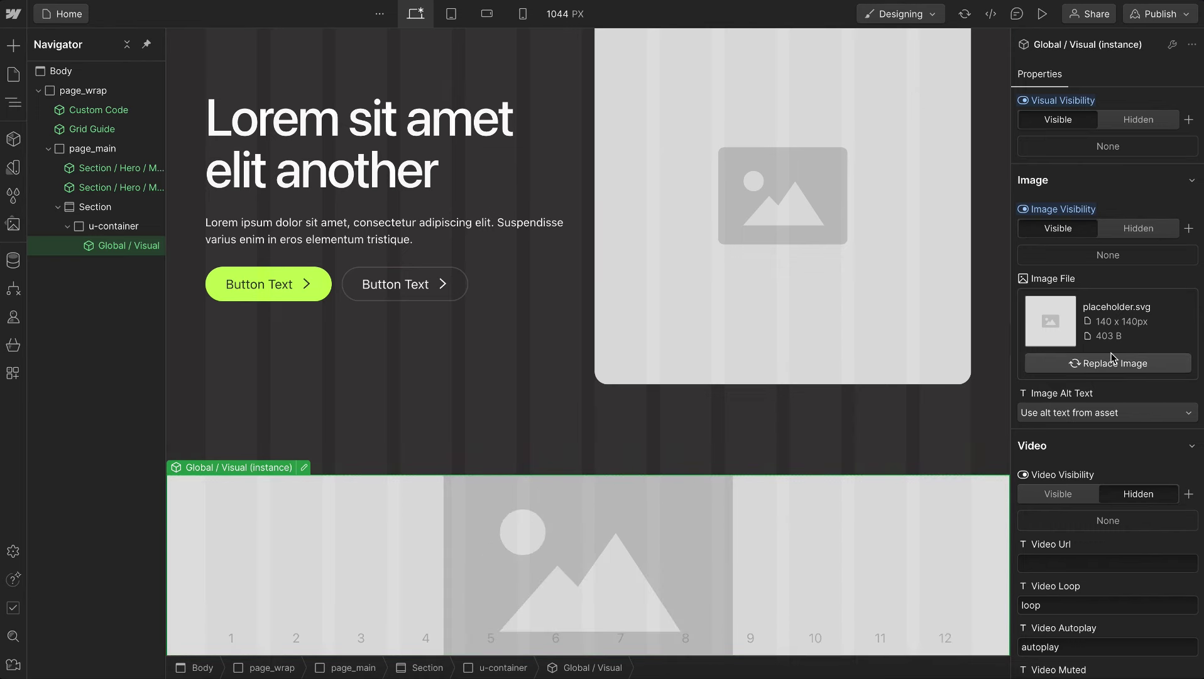
# Turn on the instance's video, show then hide the overlay, and delete the instance.
pyautogui.scroll(-2, 1112, 359)
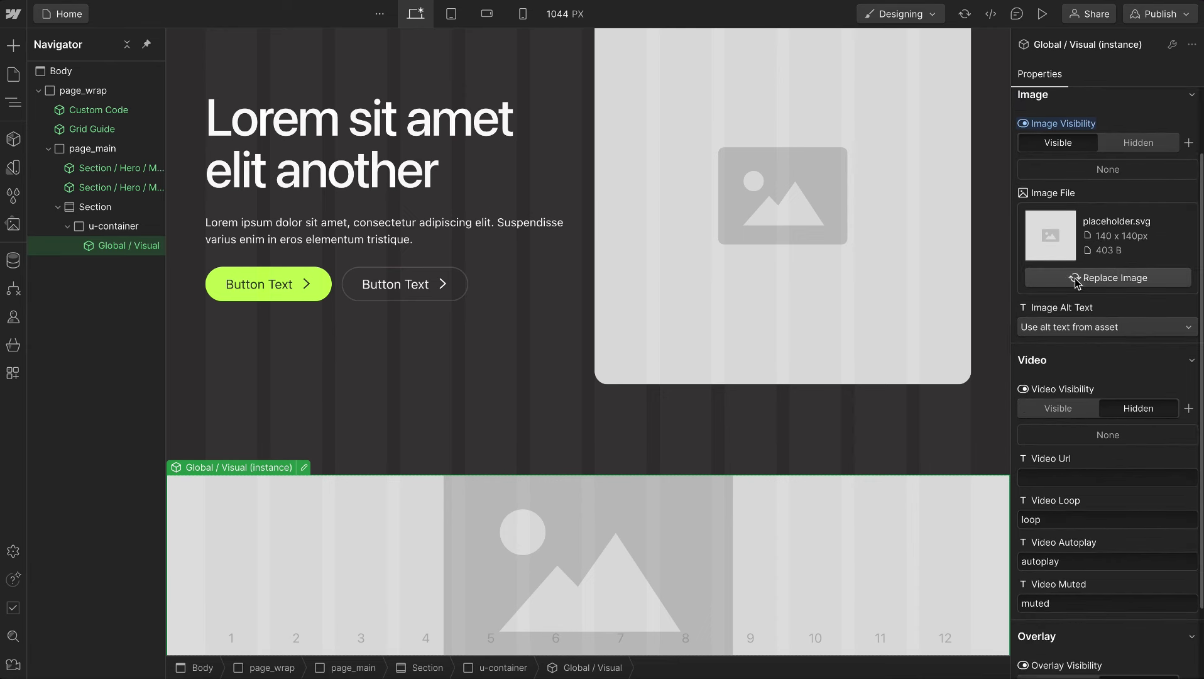
pyautogui.scroll(-2, 1069, 428)
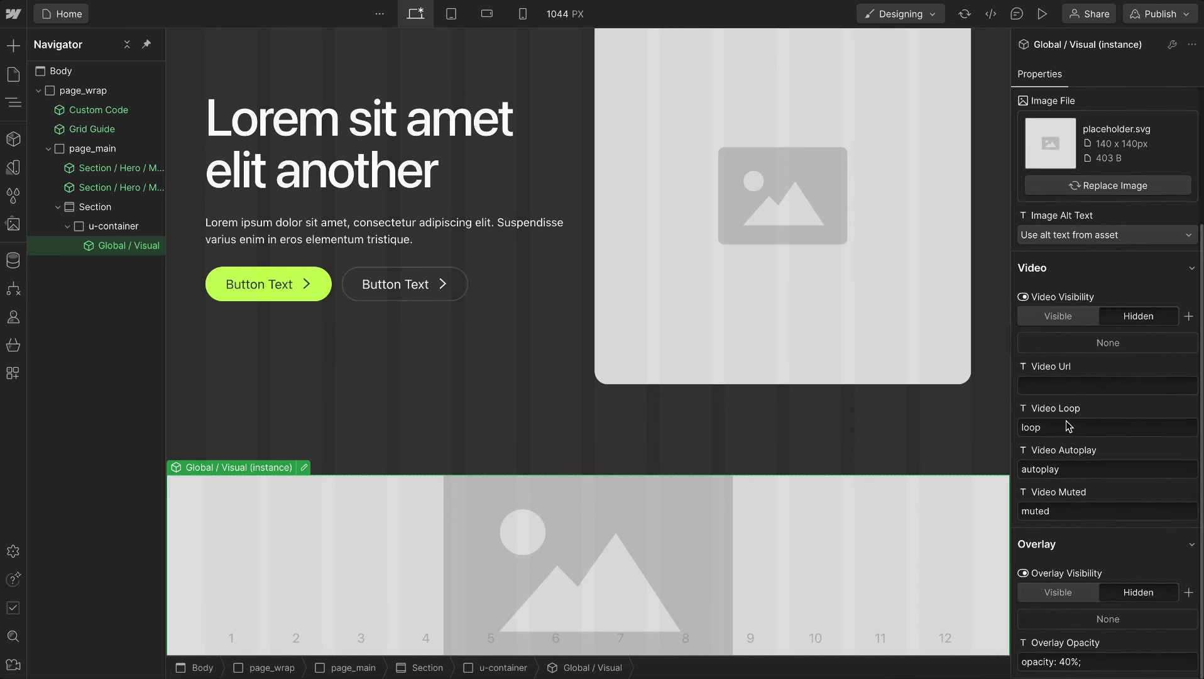
pyautogui.click(1063, 316)
pyautogui.click(1036, 386)
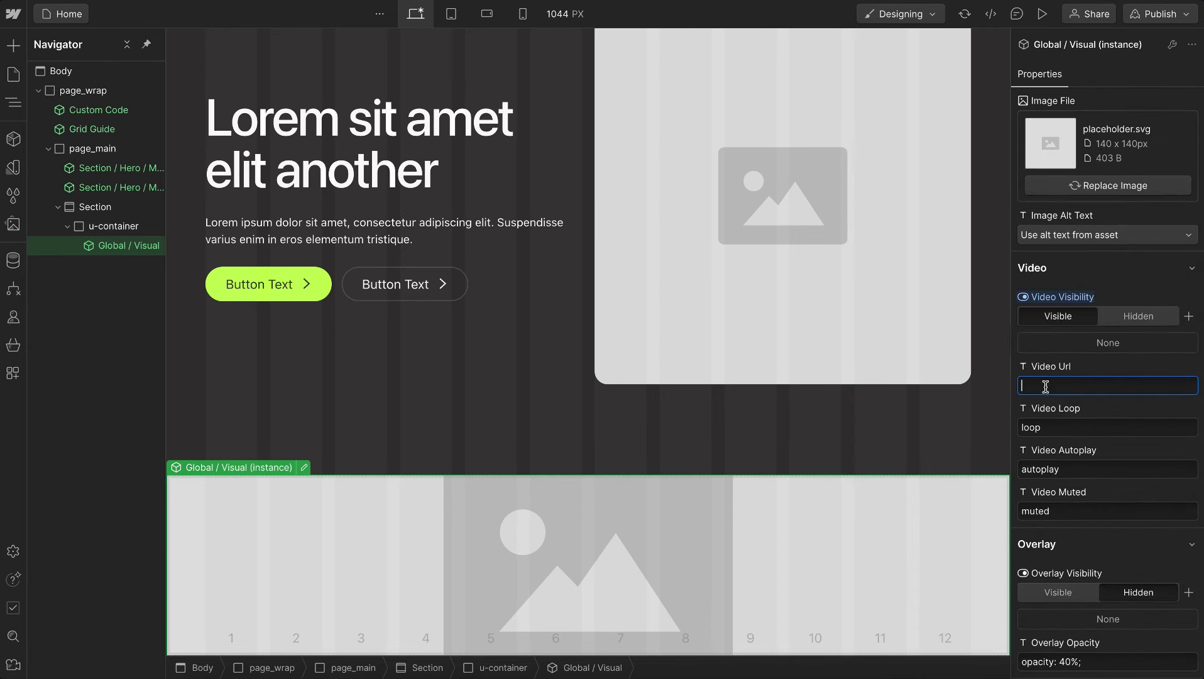
pyautogui.click(1057, 592)
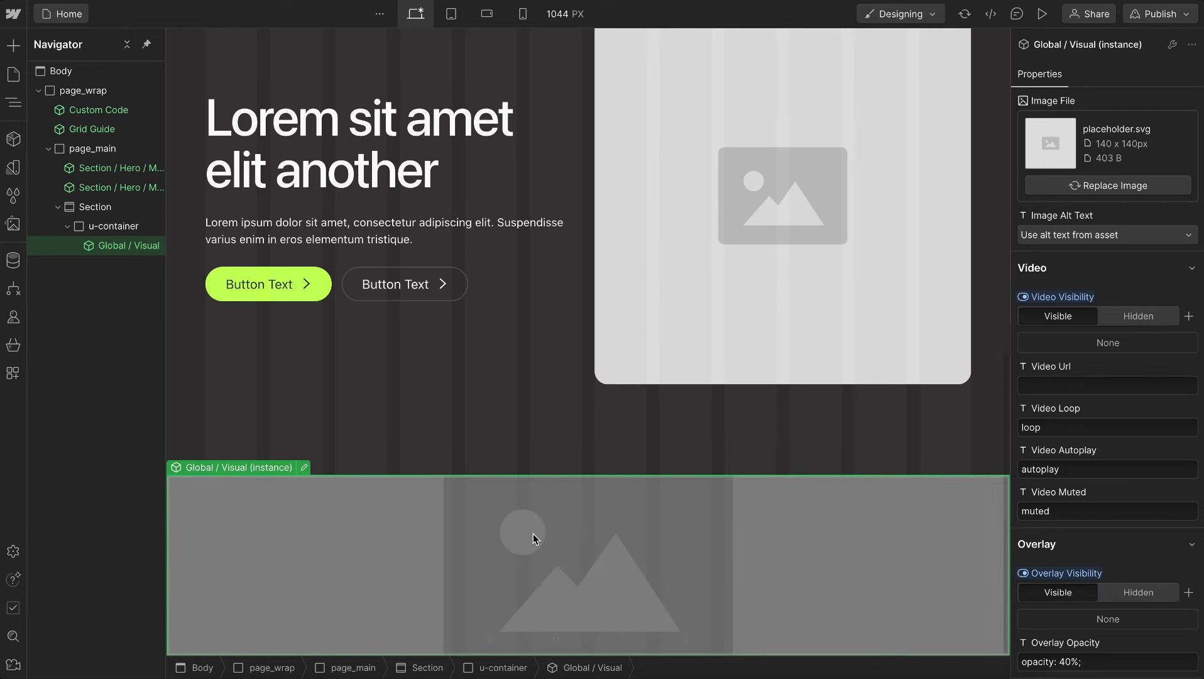
pyautogui.click(1134, 593)
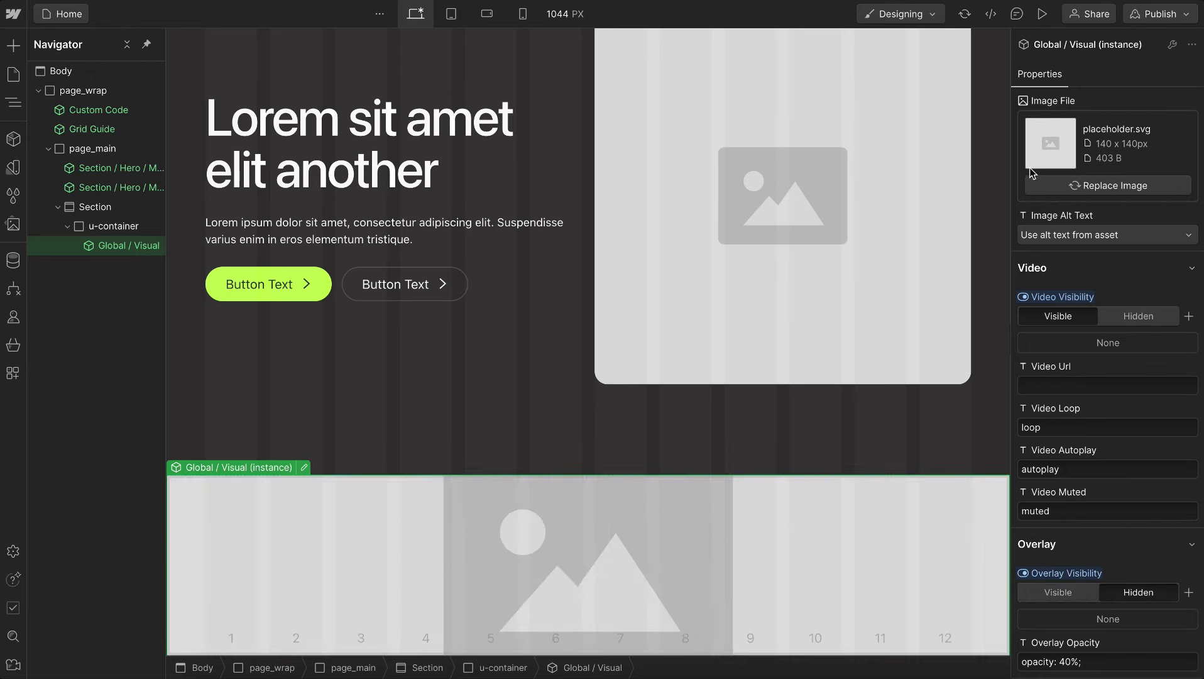
pyautogui.press('Delete')
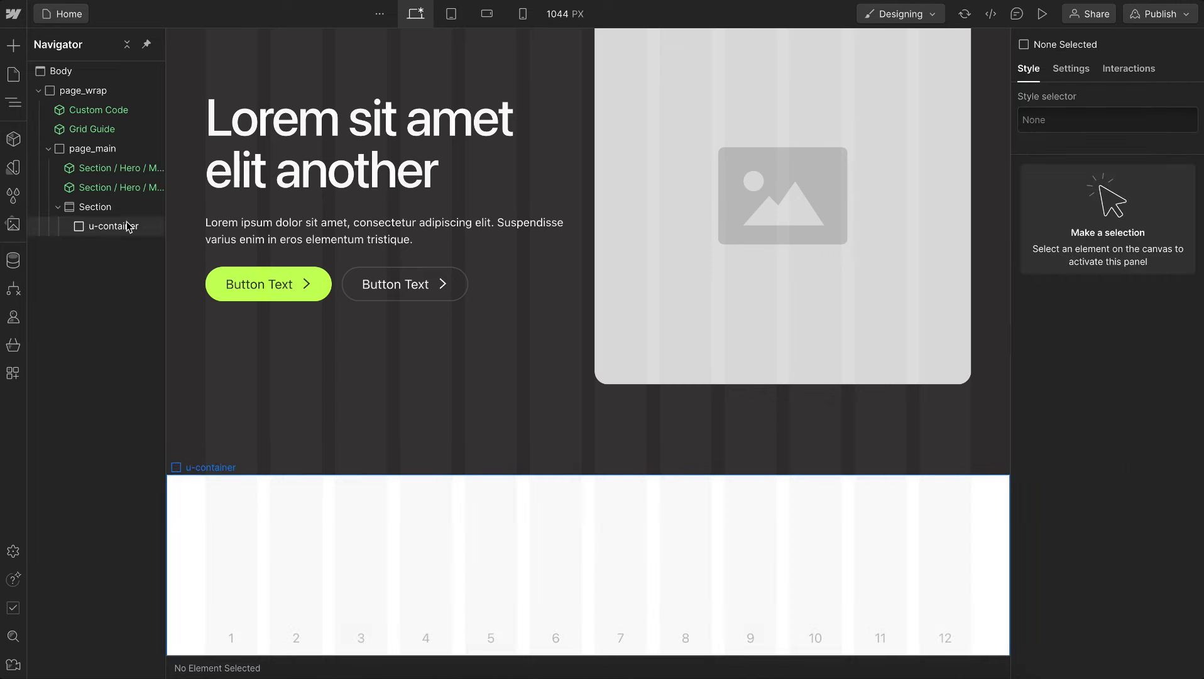
# Insert a Global / Heading instance into u-container using a 'glob' quick search.
pyautogui.click(128, 226)
pyautogui.hotkey('ctrl', 'k')
pyautogui.write('glob')
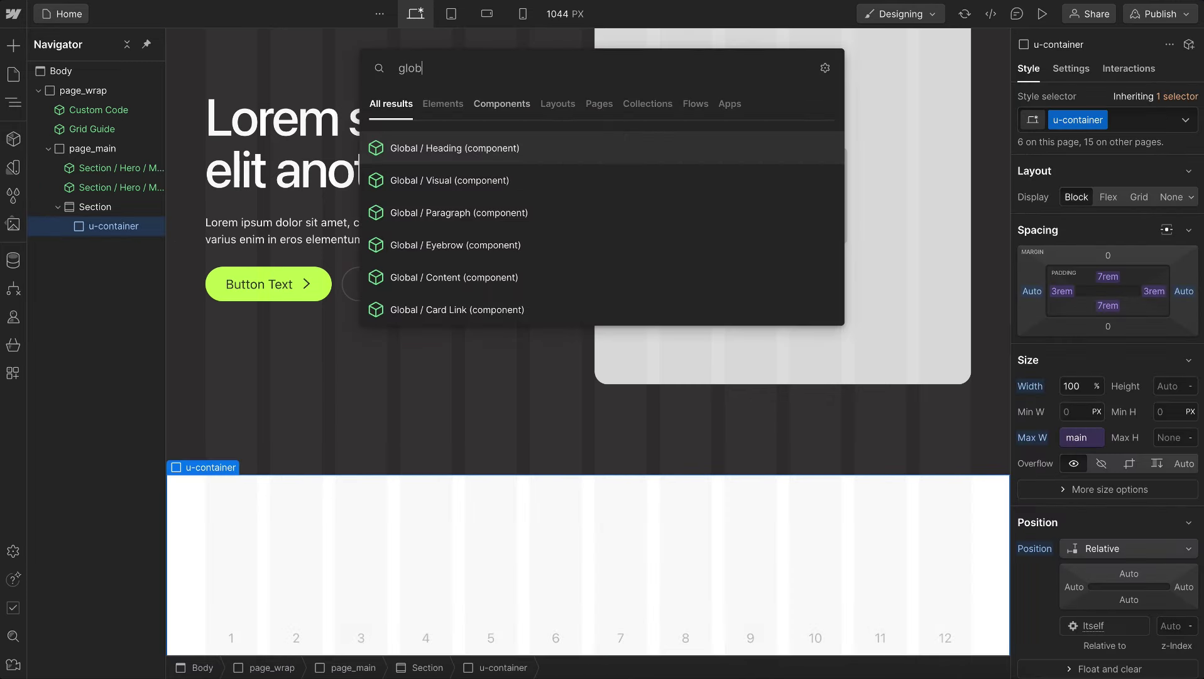
pyautogui.click(444, 152)
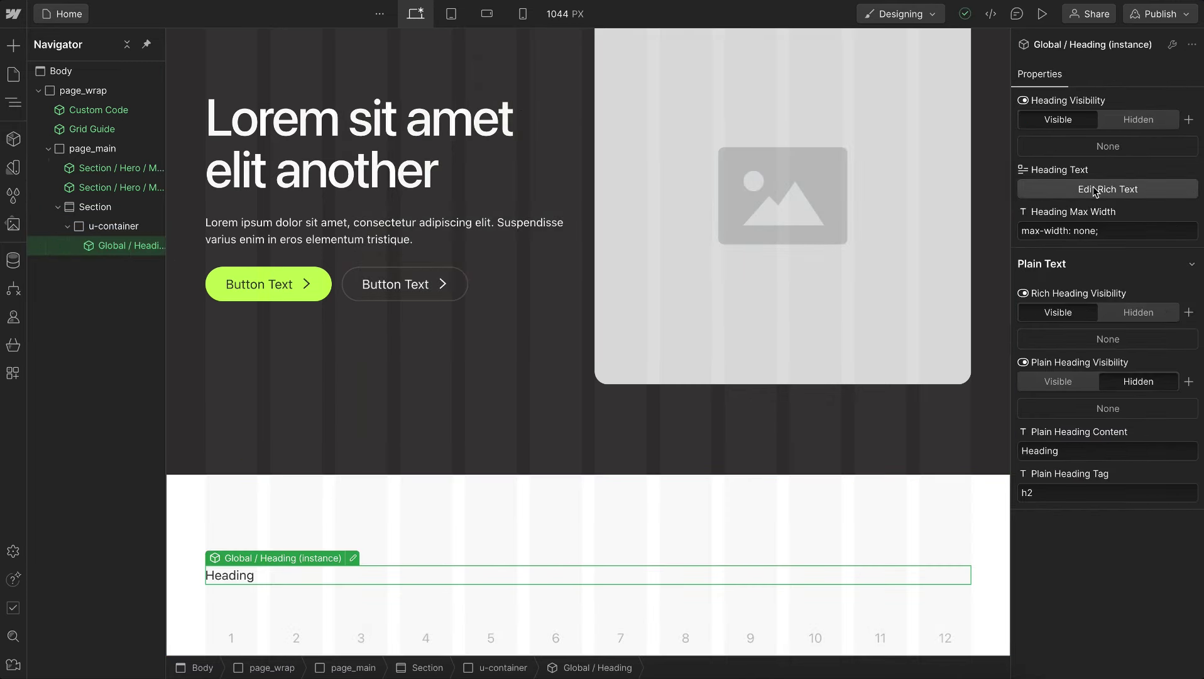
# Open the heading's rich text, select the word 'Heading', then close the editor.
pyautogui.click(1094, 191)
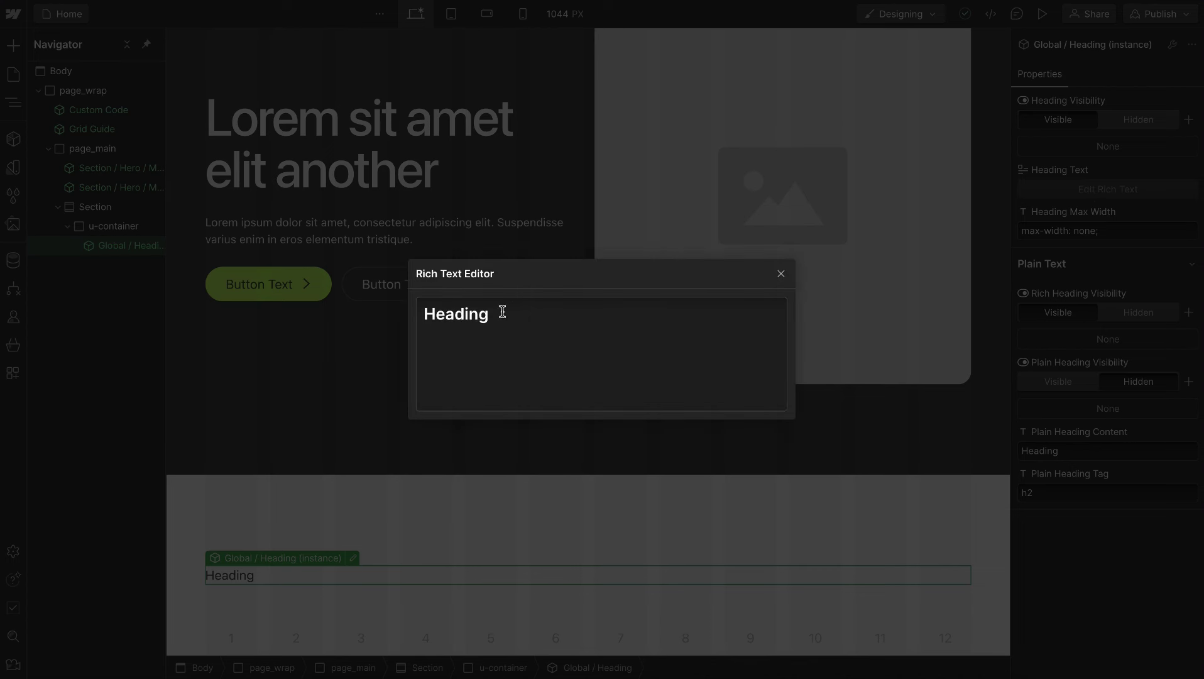
pyautogui.moveTo(489, 314); pyautogui.dragTo(421, 314)
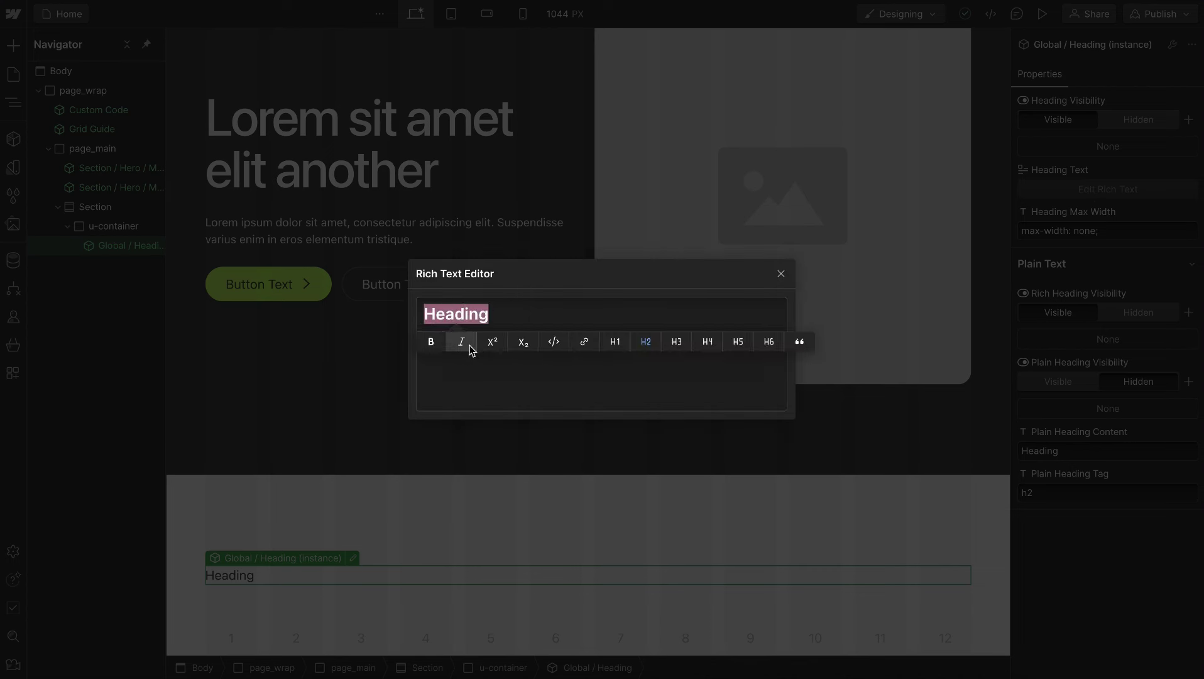
pyautogui.click(503, 314)
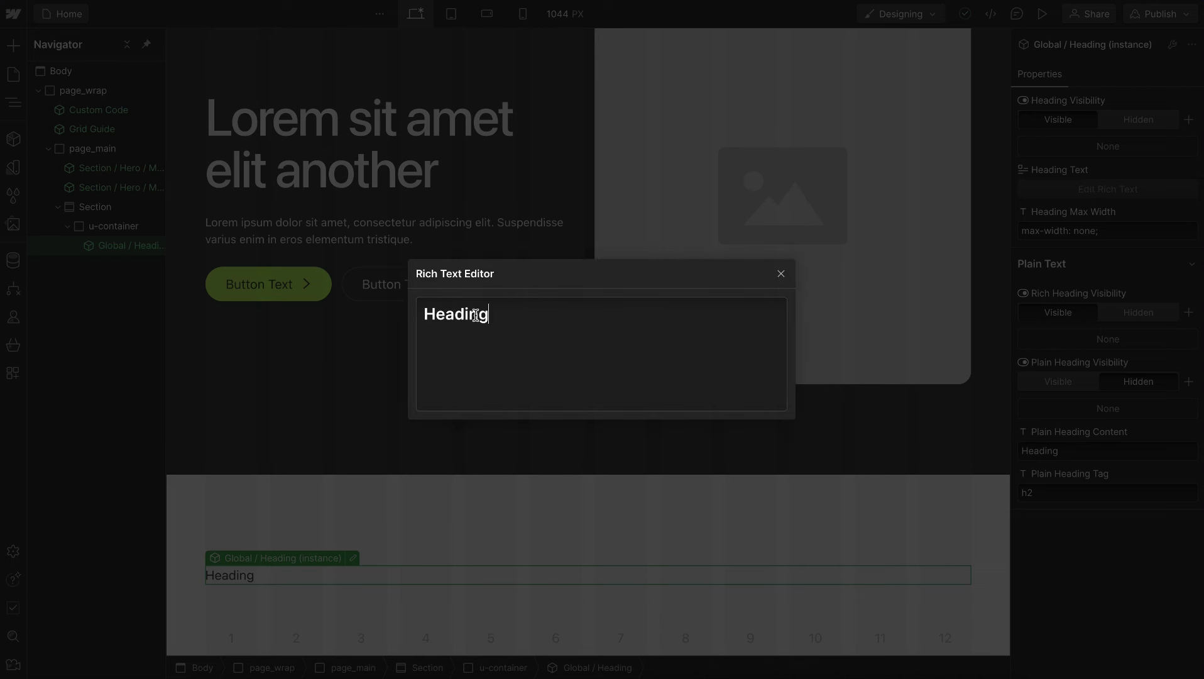
pyautogui.moveTo(489, 316); pyautogui.dragTo(422, 313)
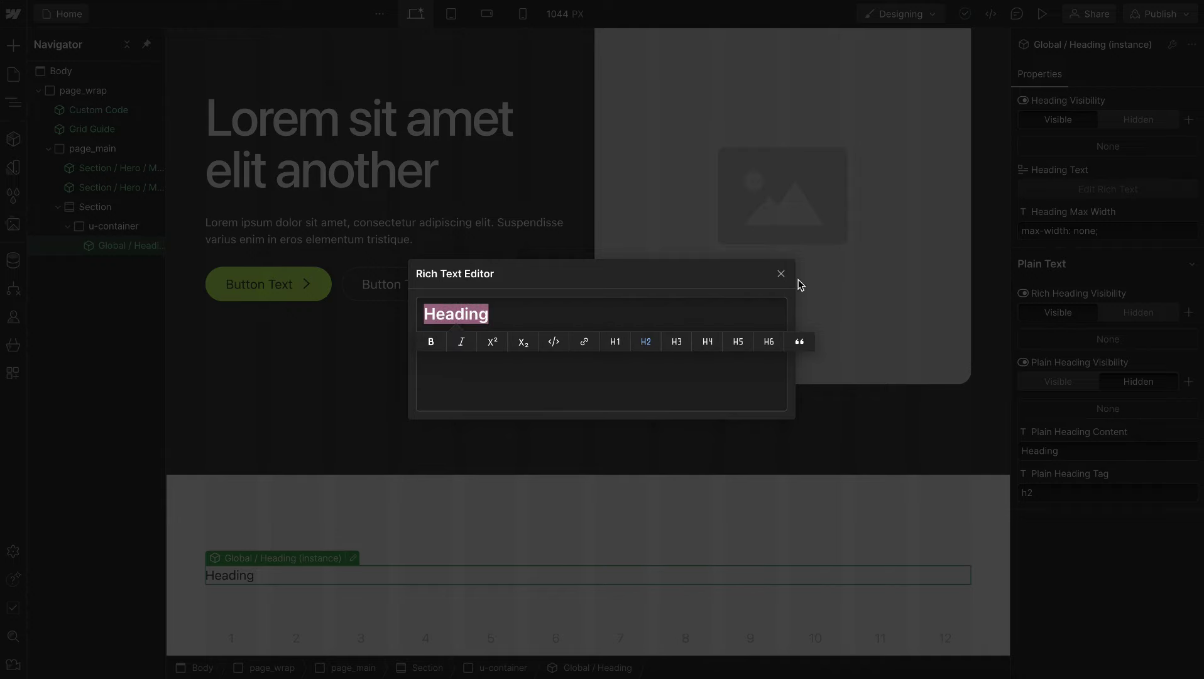
pyautogui.click(782, 276)
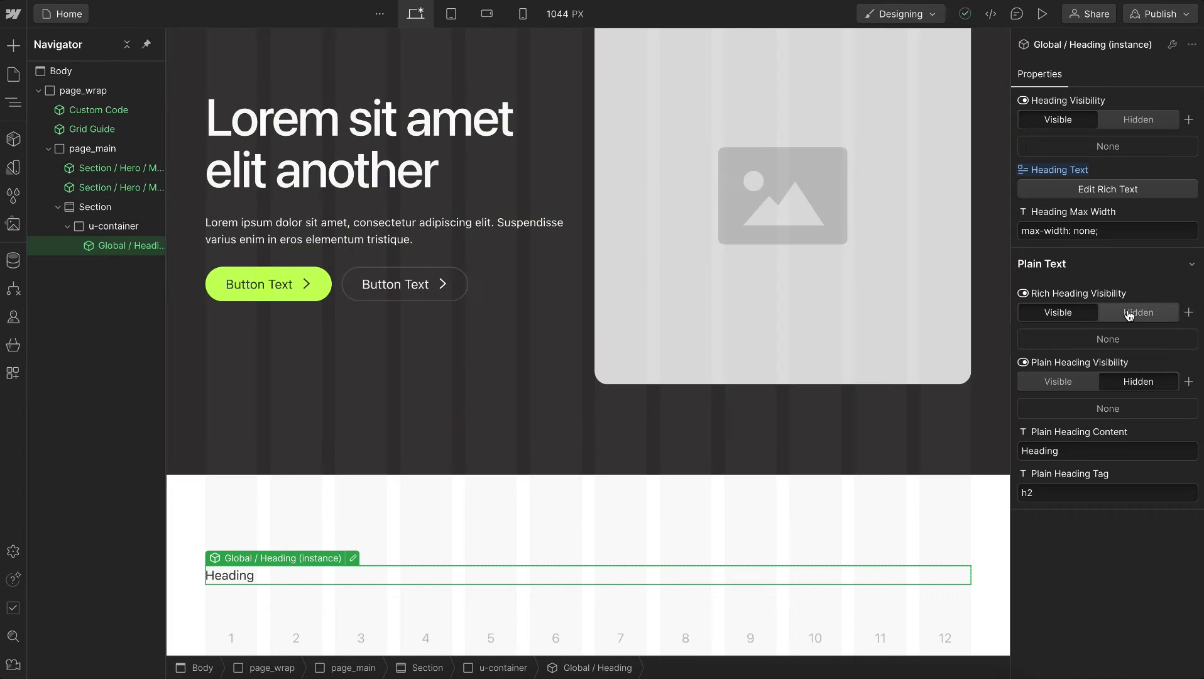
# Switch from rich to plain heading and back, comparing with the hero, then delete the instance.
pyautogui.click(1128, 316)
pyautogui.click(1056, 383)
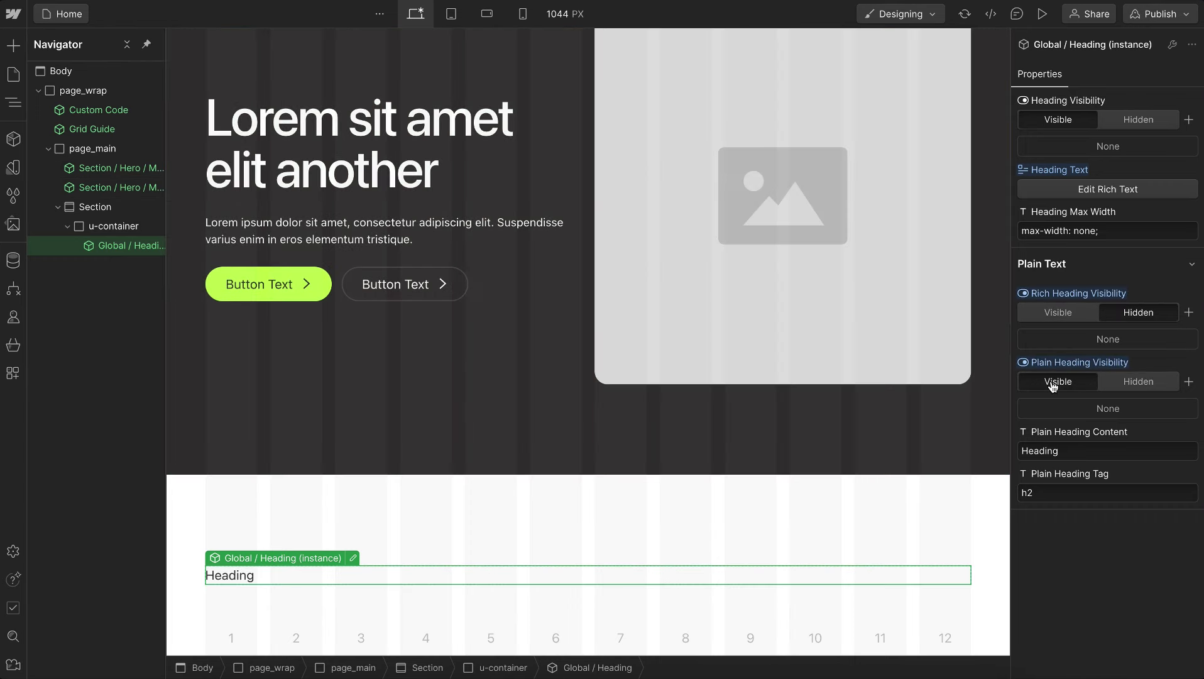
pyautogui.moveTo(1073, 454); pyautogui.dragTo(1022, 455)
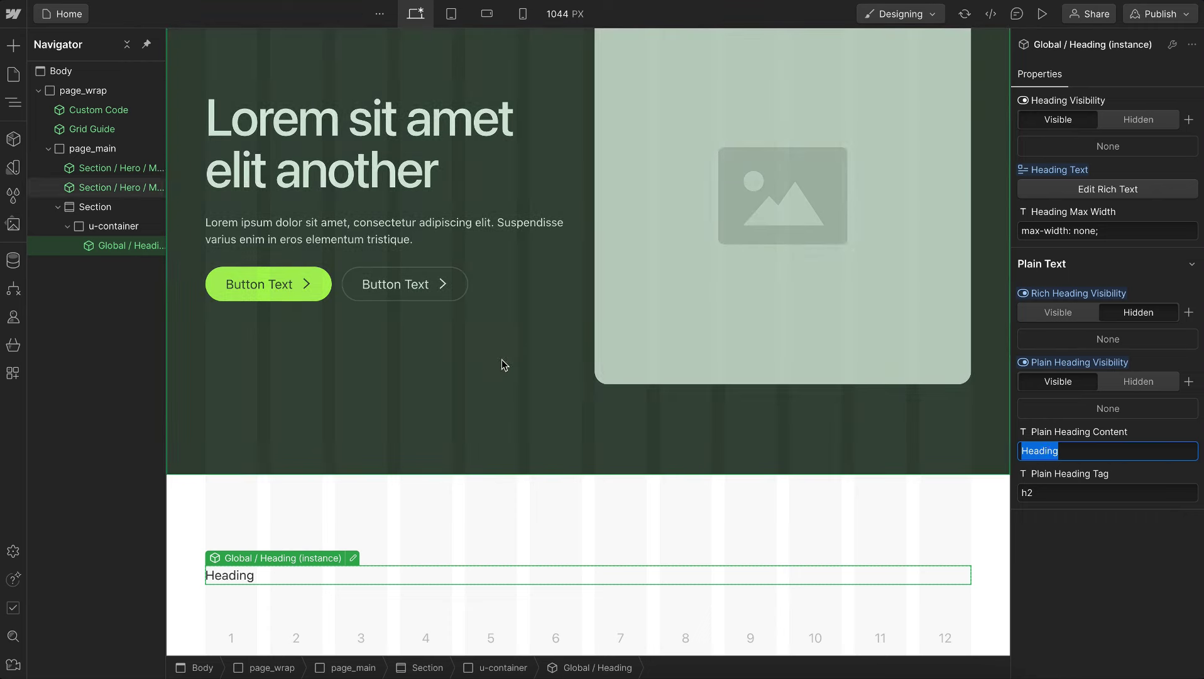
pyautogui.click(502, 360)
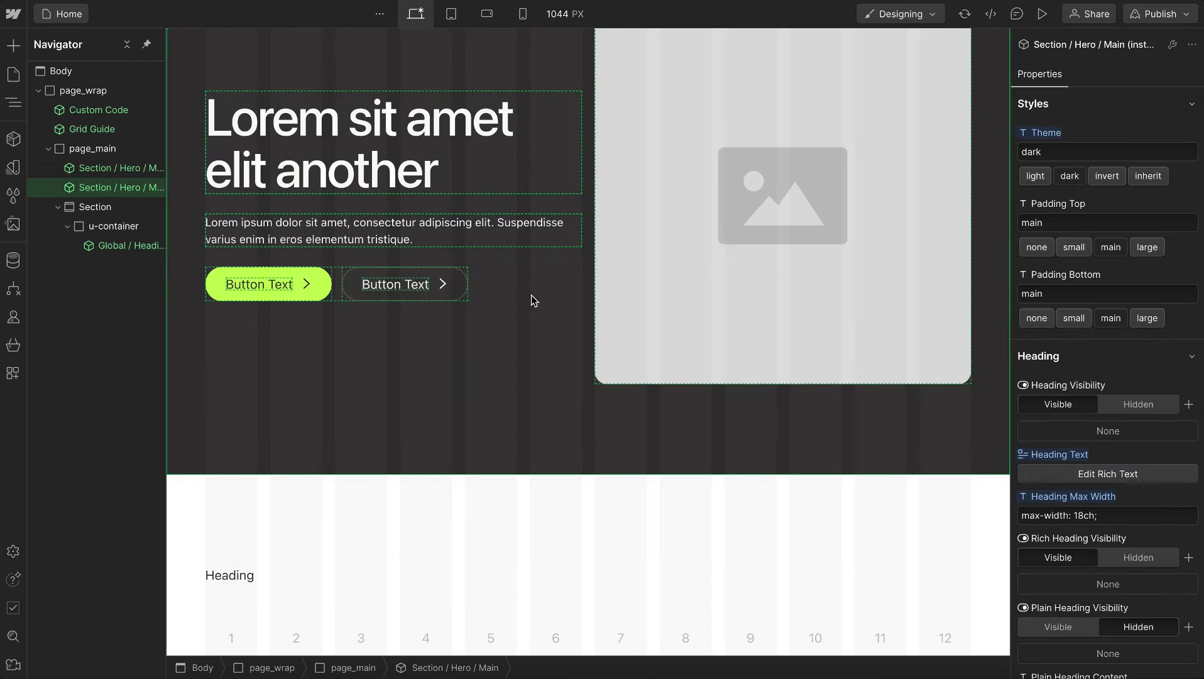
pyautogui.click(314, 573)
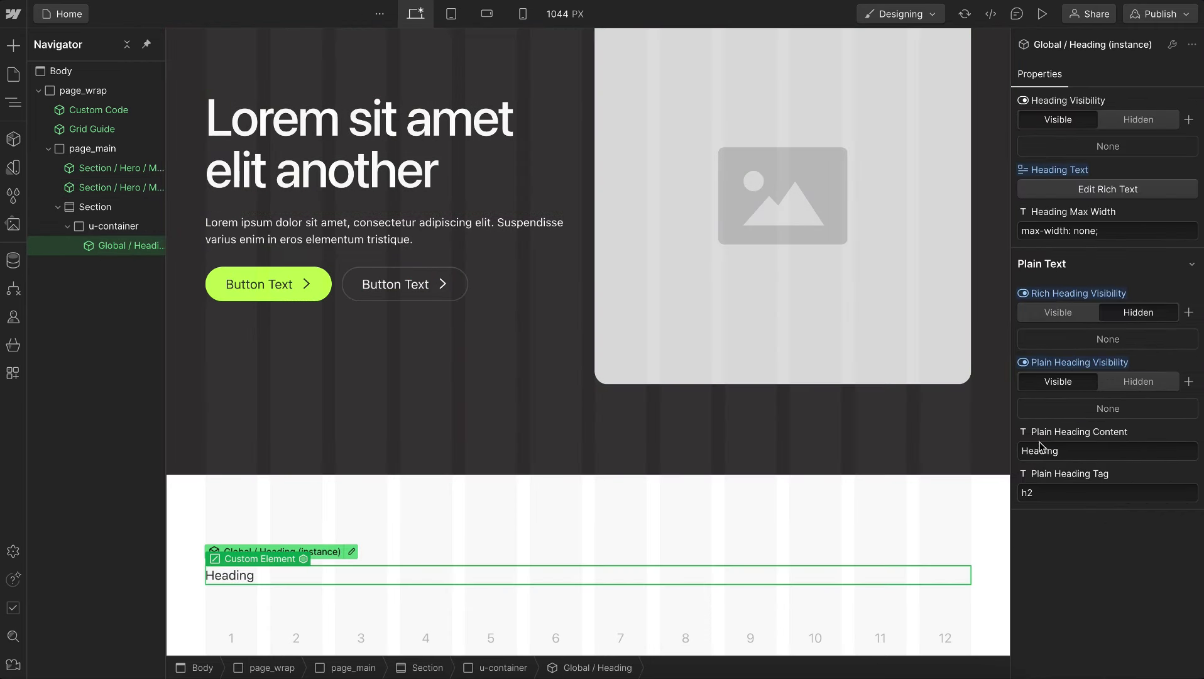
pyautogui.click(1127, 381)
pyautogui.click(1059, 314)
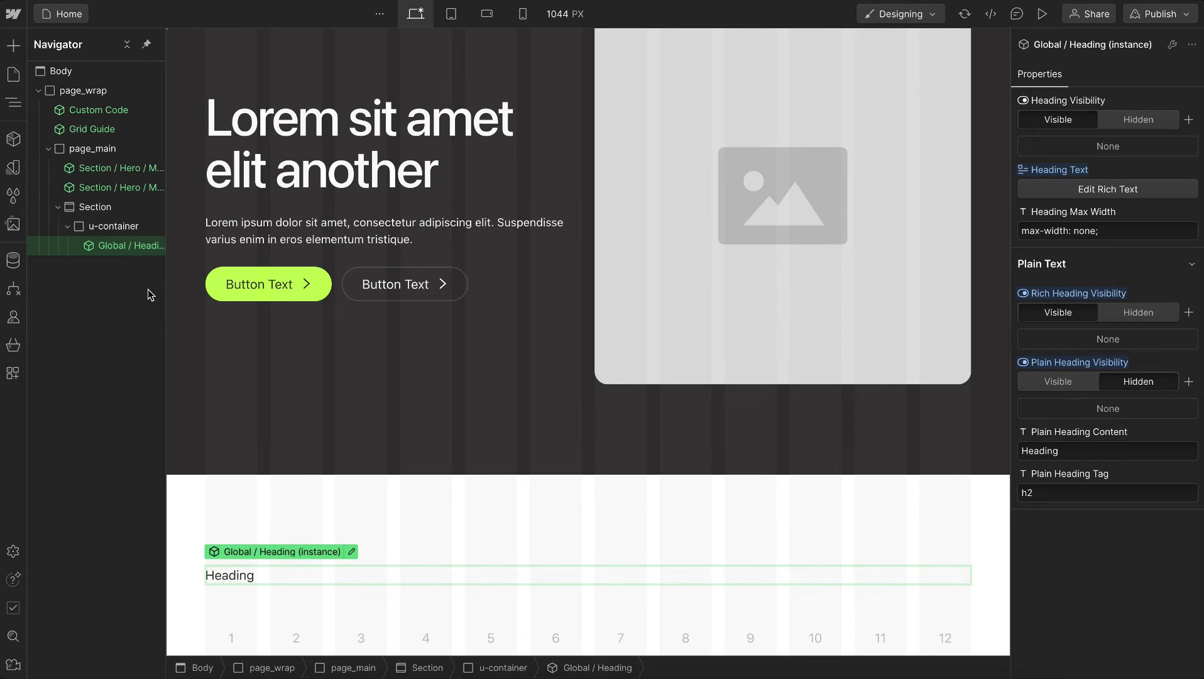
pyautogui.press('Delete')
# Insert a Global / Content instance into u-container and look inside the component.
pyautogui.click(101, 226)
pyautogui.hotkey('ctrl', 'e')
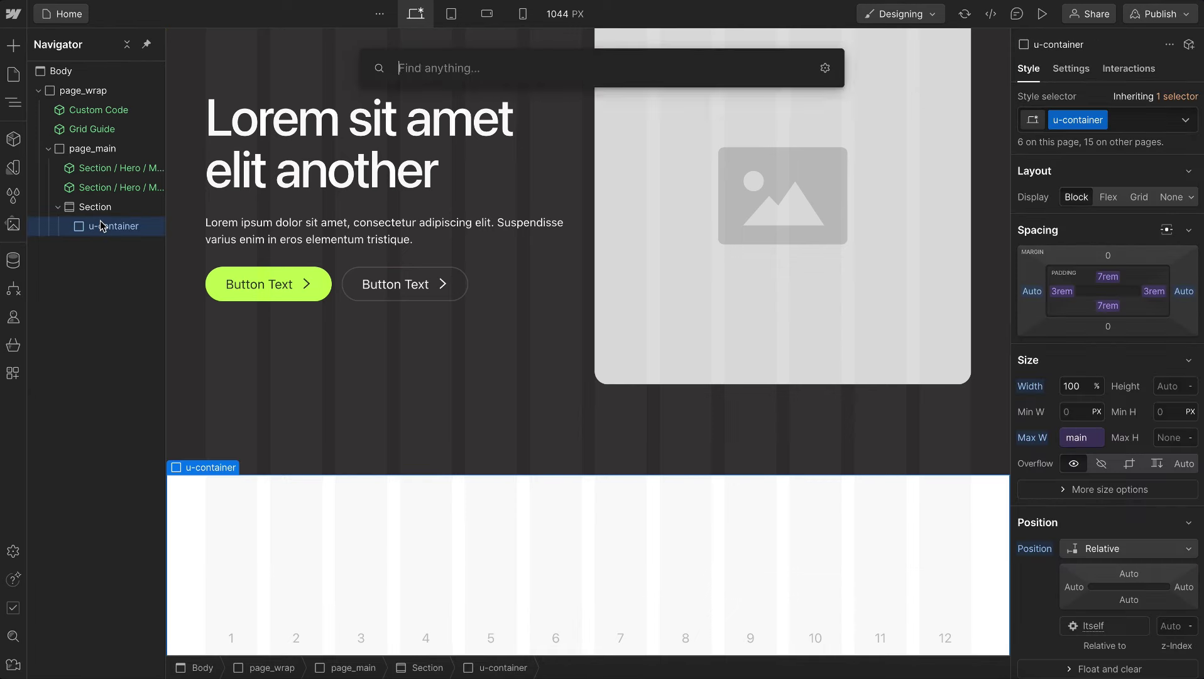
pyautogui.write('glob')
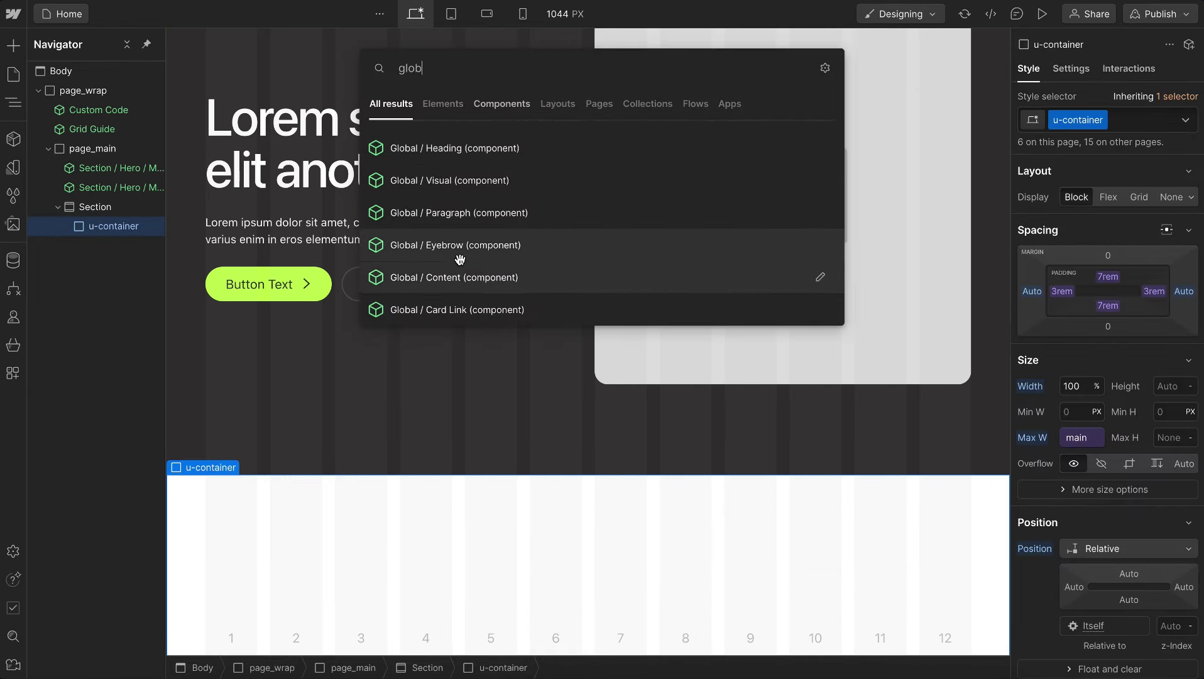
pyautogui.click(452, 280)
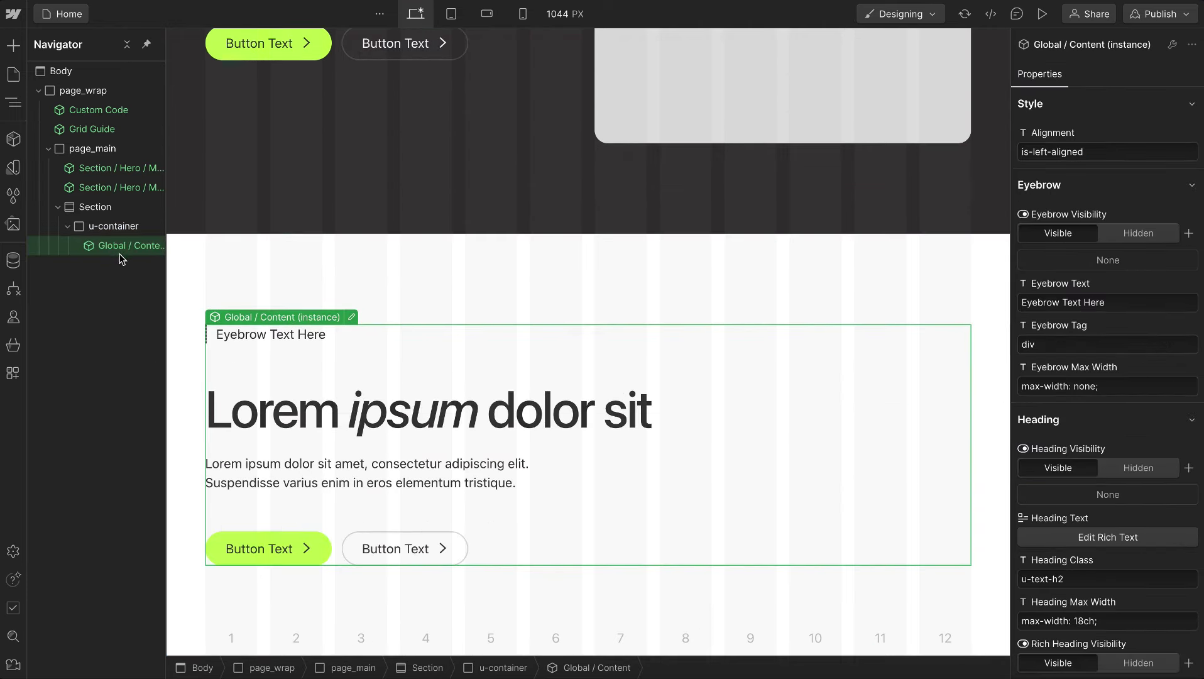
pyautogui.doubleClick(121, 249)
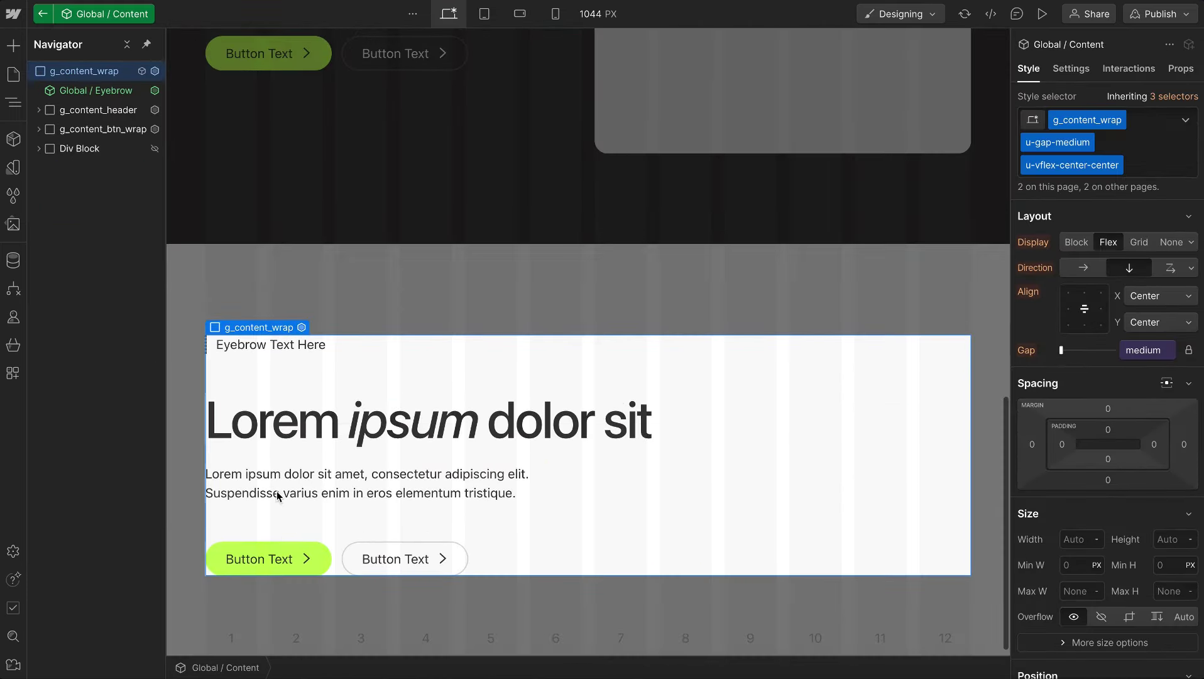
pyautogui.click(365, 592)
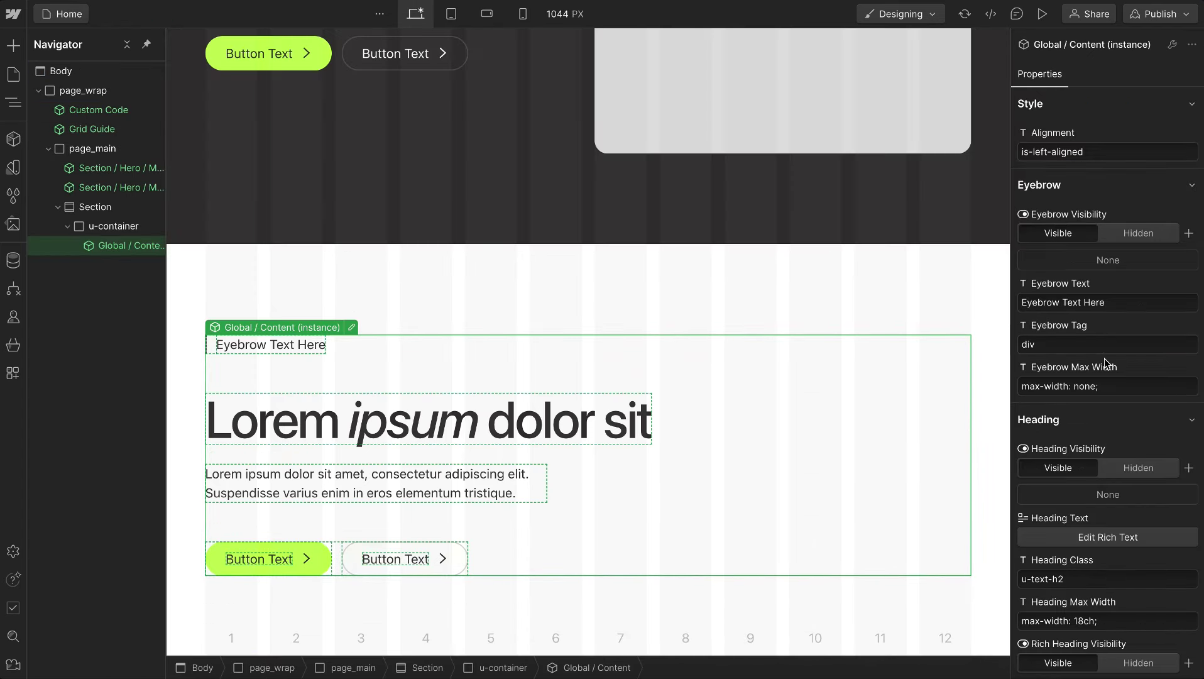
# Clear the is-left-aligned Alignment value so the content centres.
pyautogui.click(1082, 151)
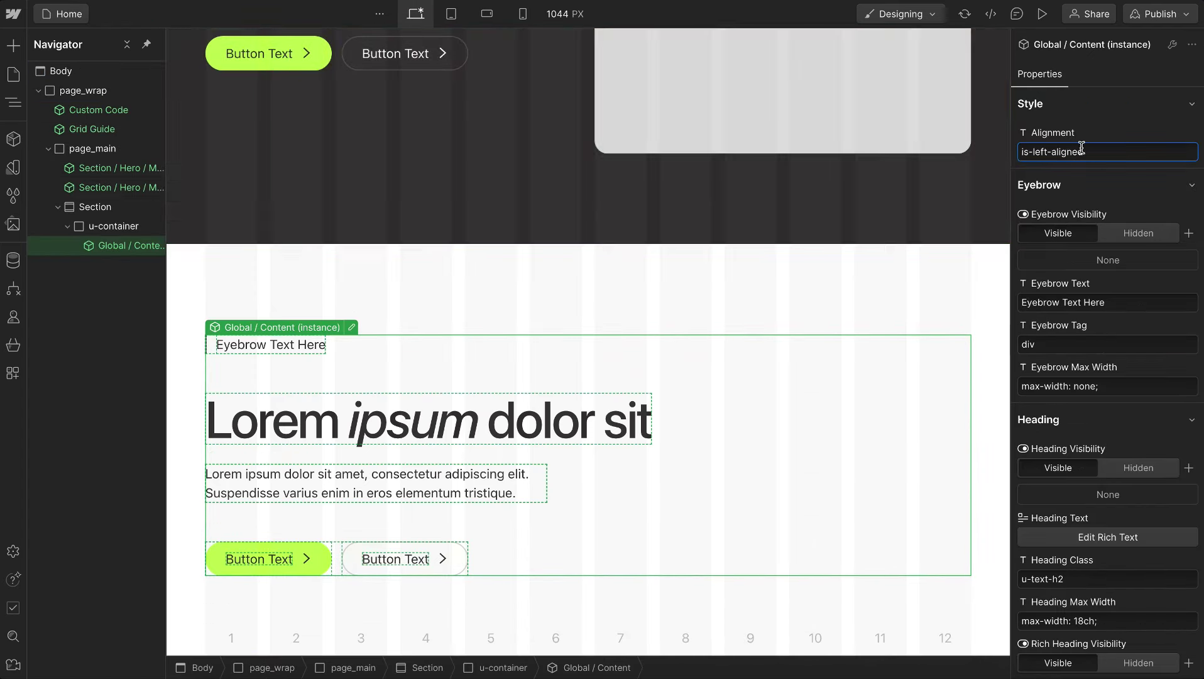
pyautogui.hotkey('ctrl', 'a')
pyautogui.press('BackSpace')
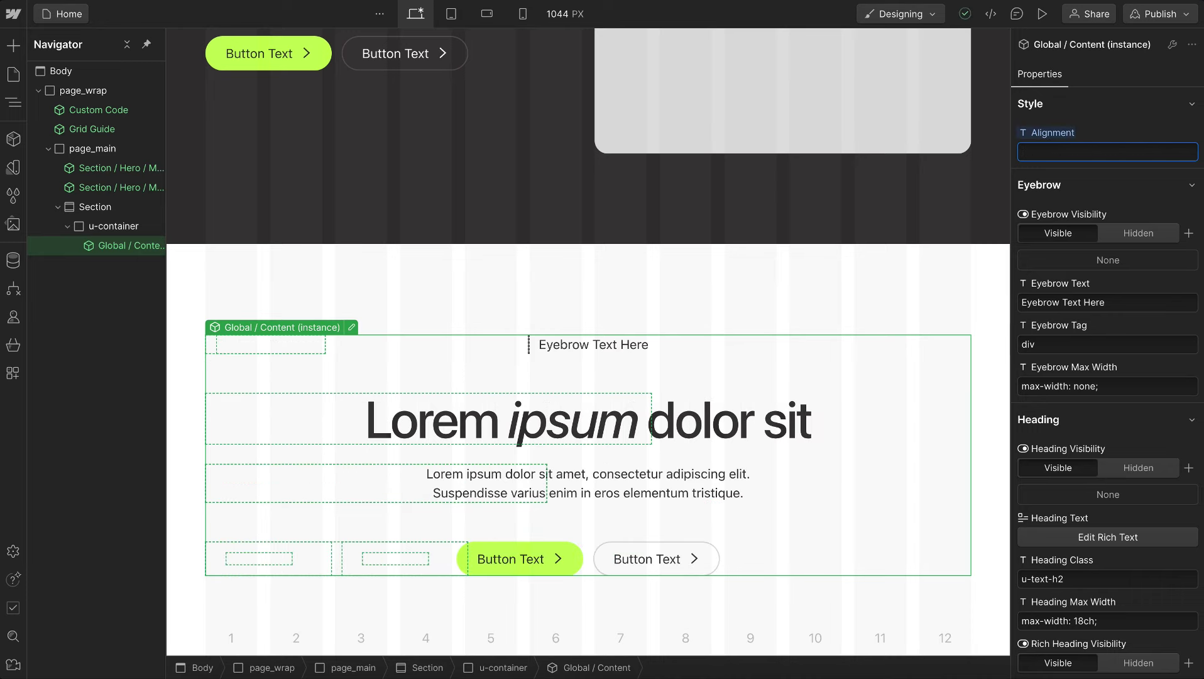
pyautogui.click(683, 350)
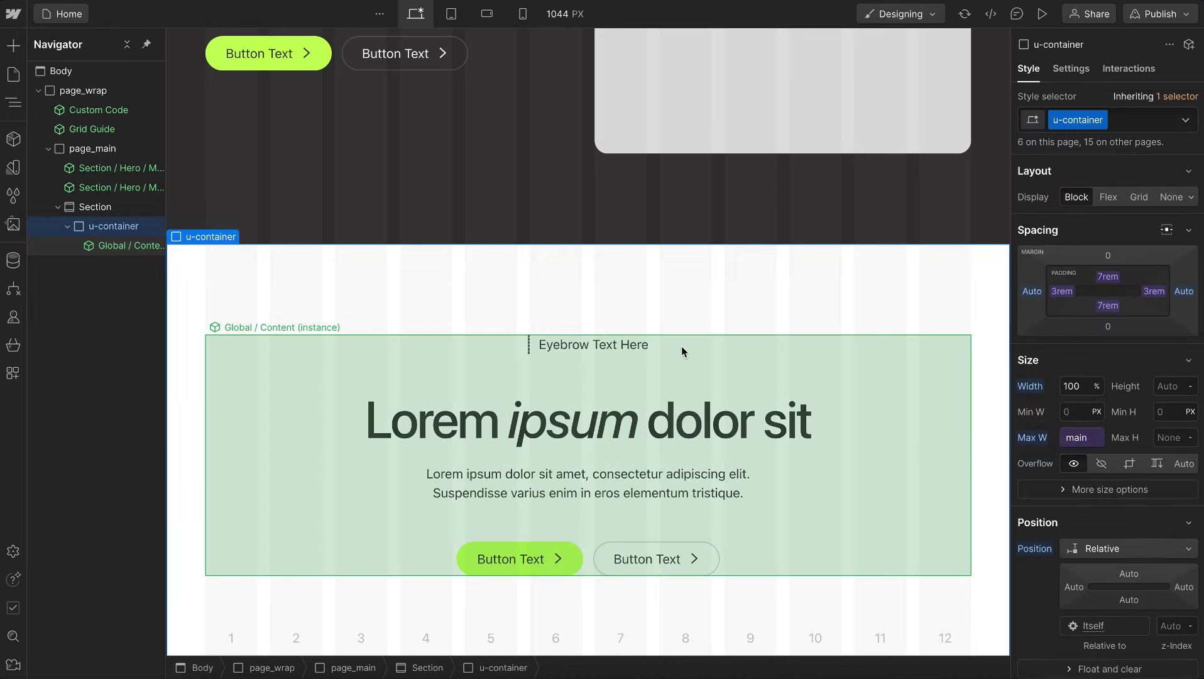
pyautogui.click(519, 350)
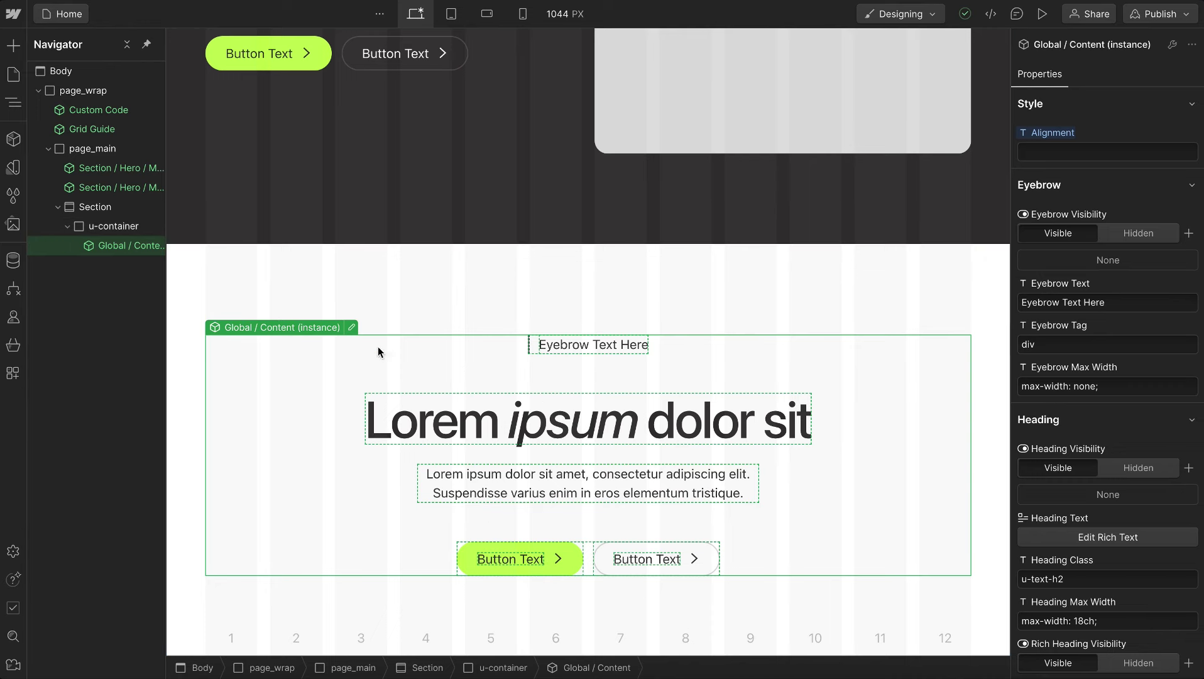
# Delete the Global / Content instance and insert a Global / Eyebrow instance into u-container.
pyautogui.press('Delete')
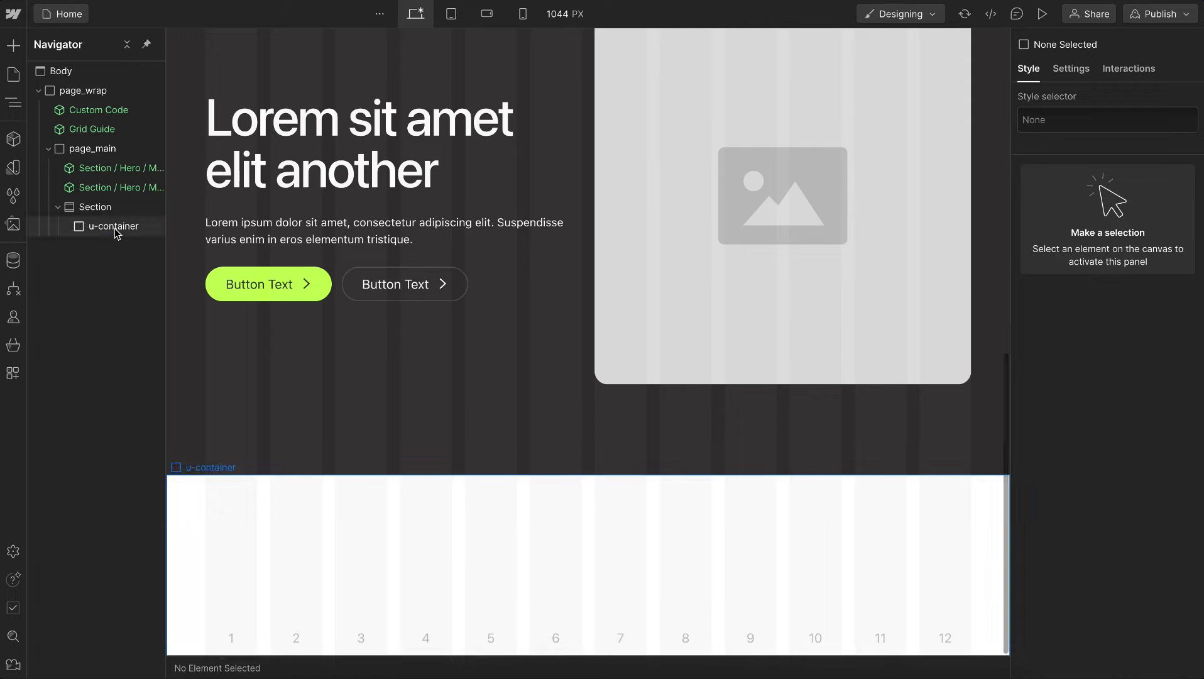
pyautogui.click(115, 228)
pyautogui.hotkey('ctrl', 'e')
pyautogui.write('glob')
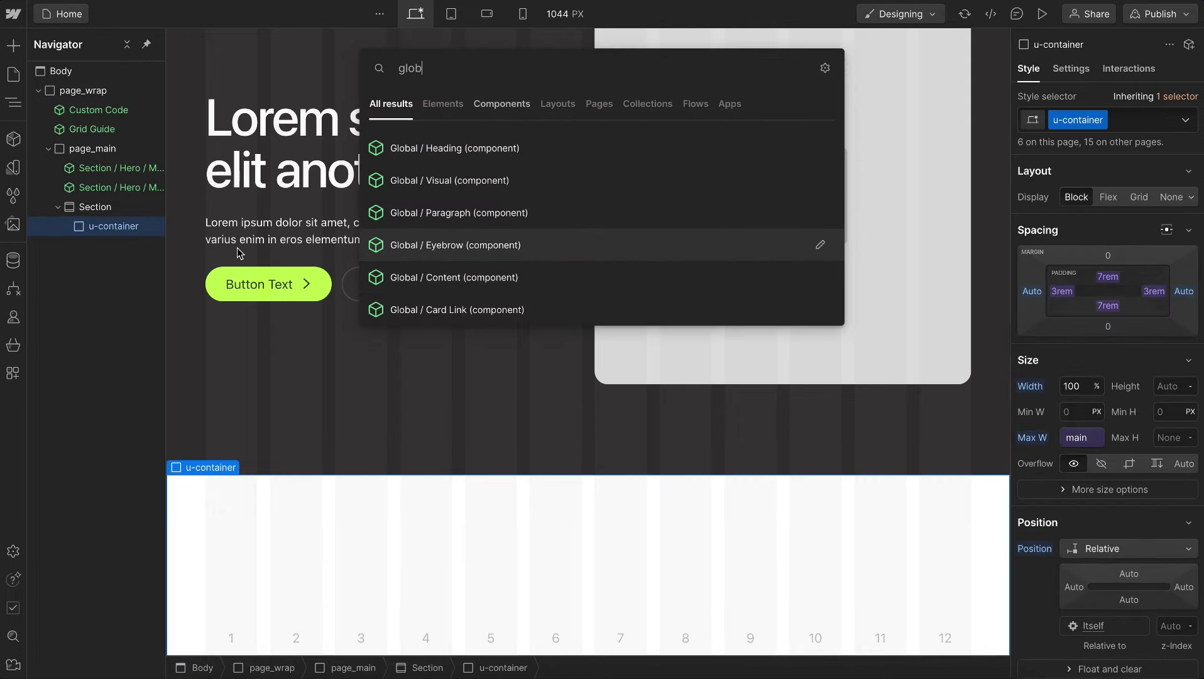
pyautogui.press('Return')
# Look inside the Global / Eyebrow component, return to the page, and dismiss another 'glob' search.
pyautogui.doubleClick(115, 249)
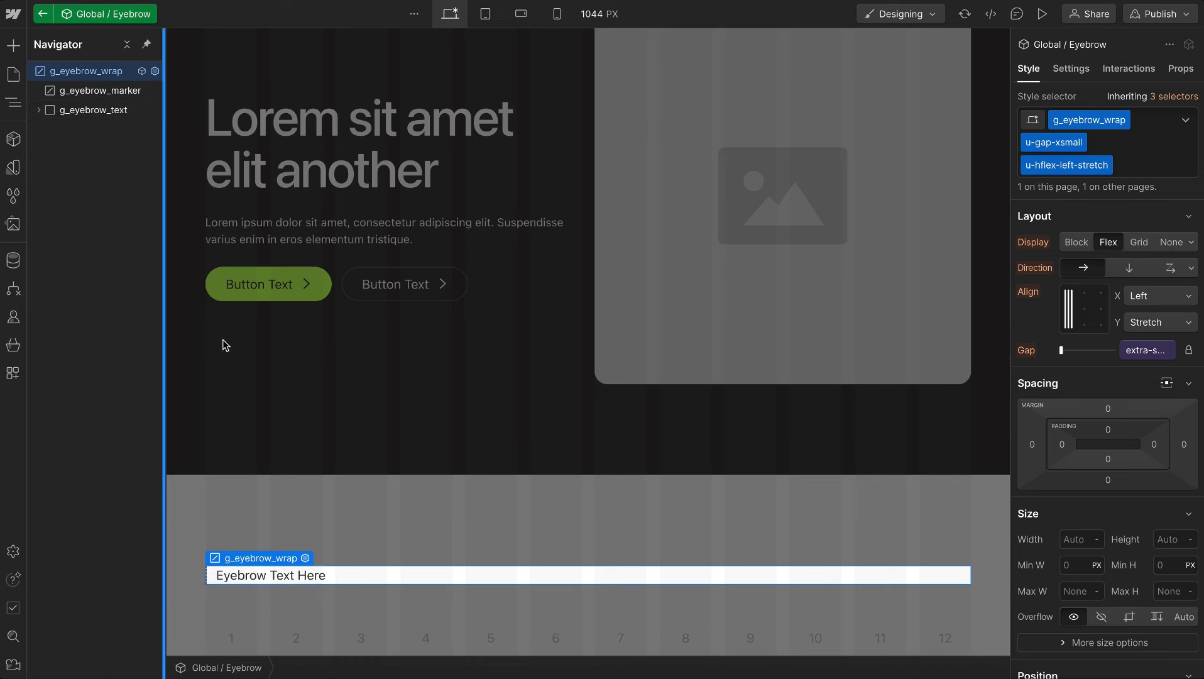
pyautogui.click(285, 534)
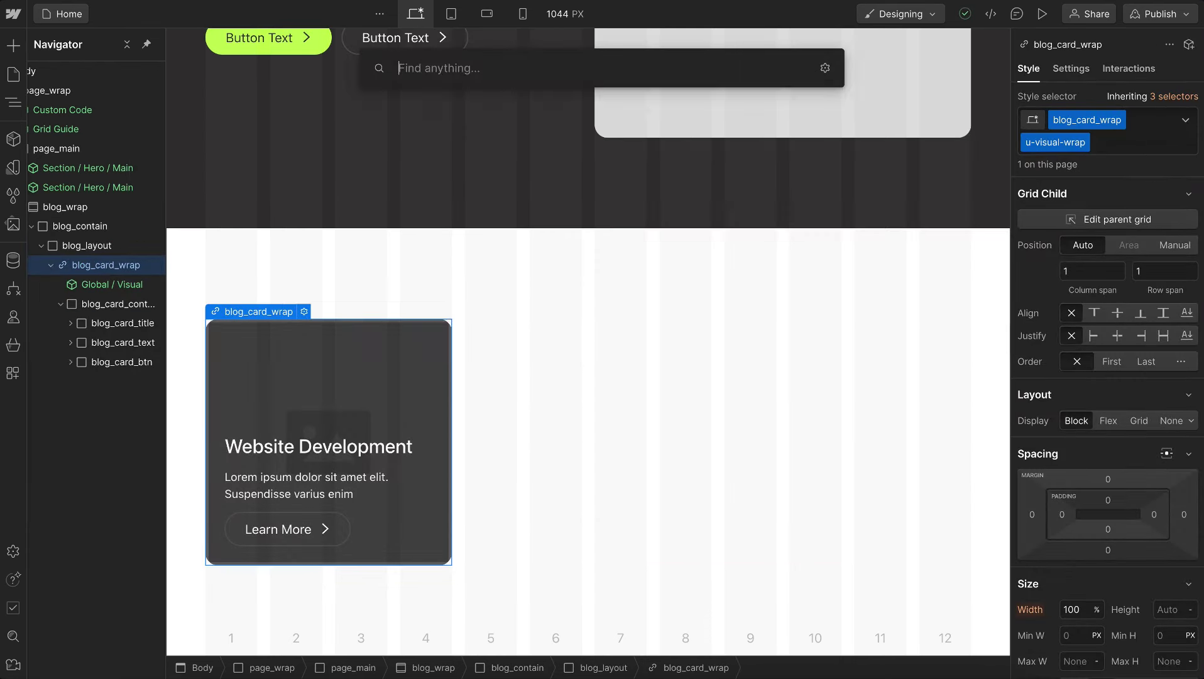
pyautogui.write('glob')
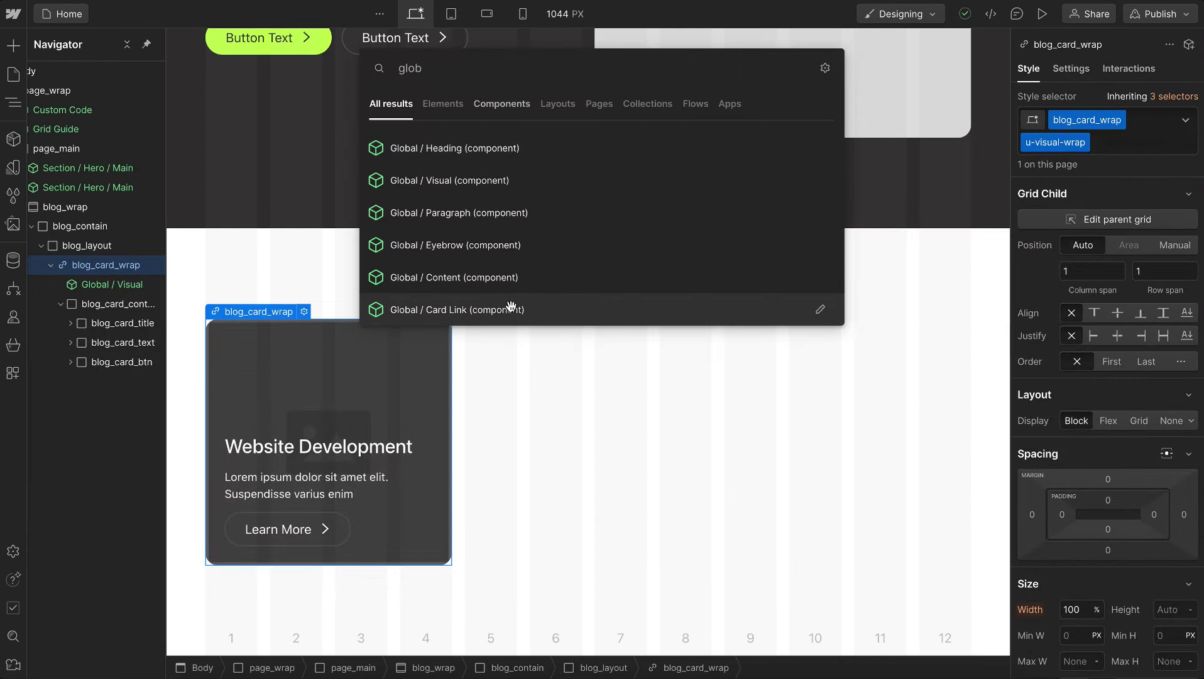
pyautogui.click(118, 269)
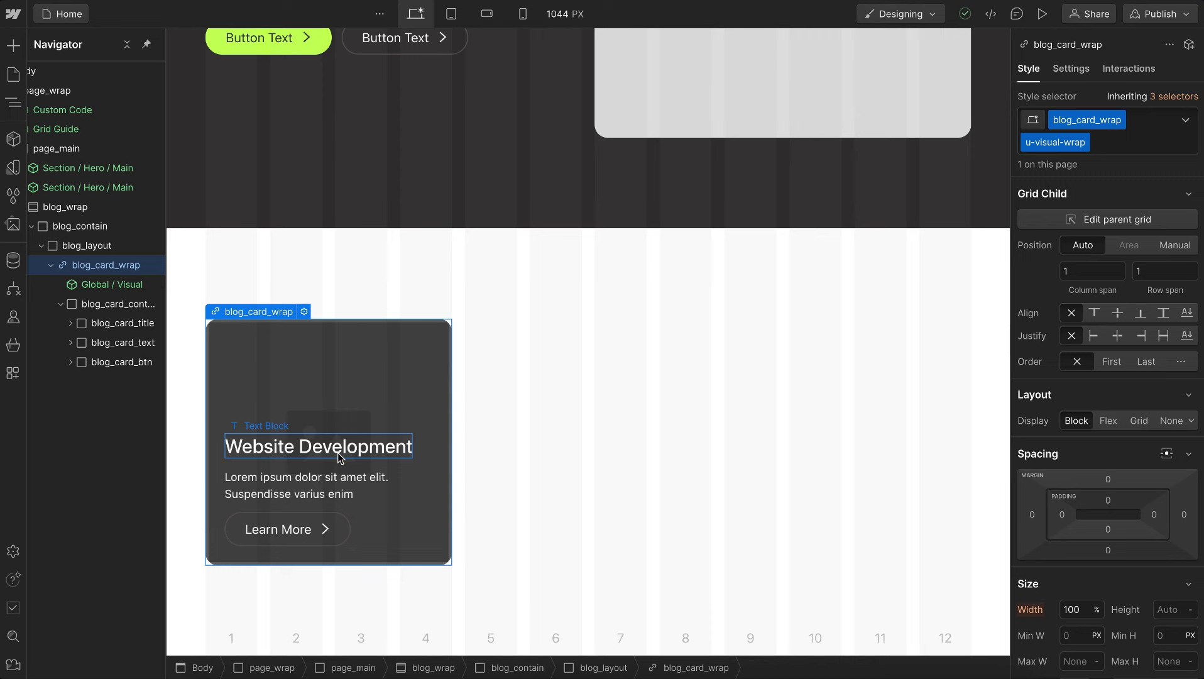
# Convert blog_card_wrap into a Div Block.
pyautogui.rightClick(259, 312)
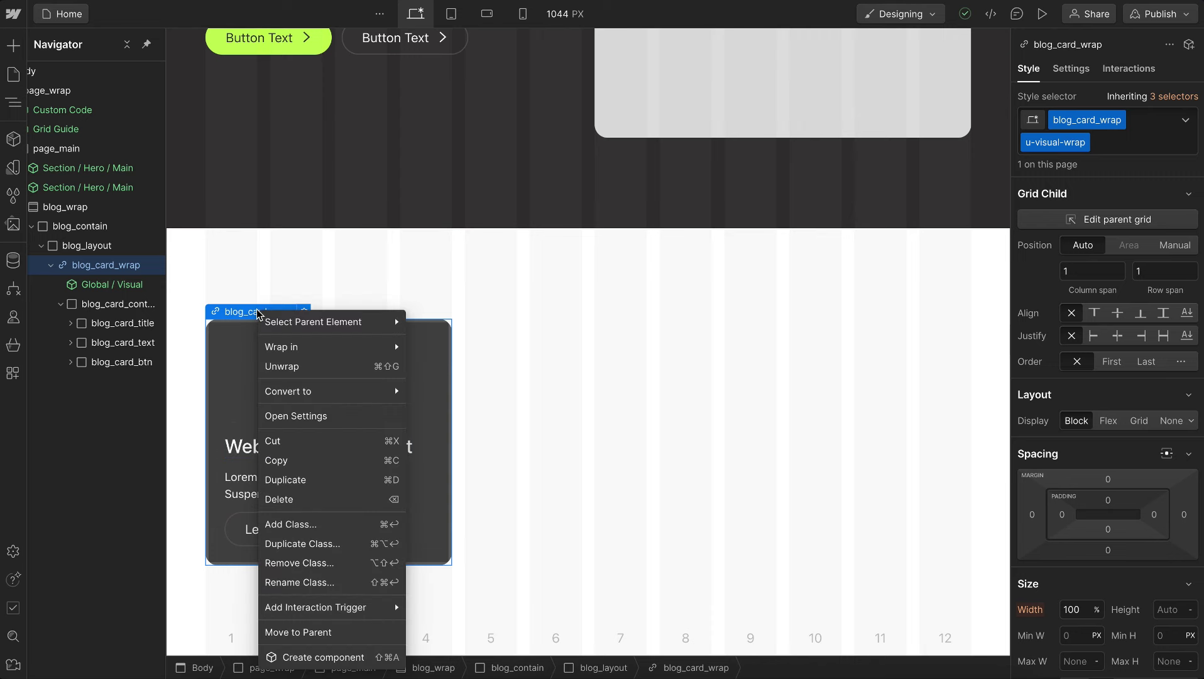
pyautogui.moveTo(317, 390)
pyautogui.click(438, 388)
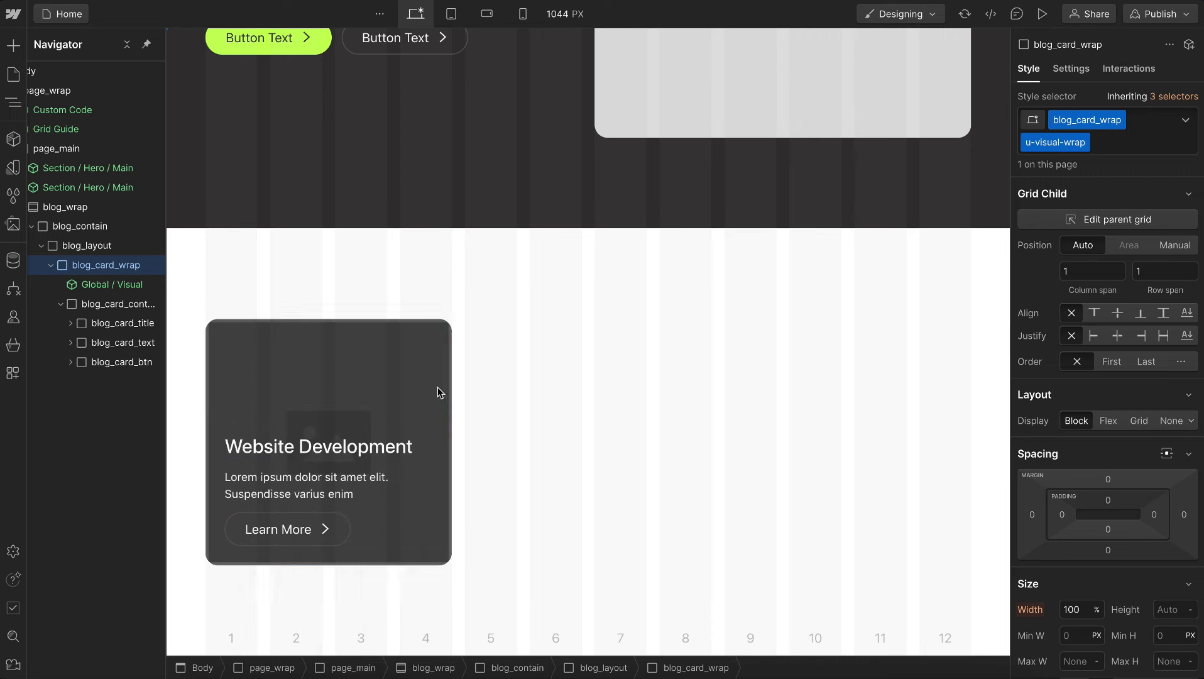
# Convert blog_card_title into a Link Block.
pyautogui.click(260, 449)
pyautogui.press('Escape')
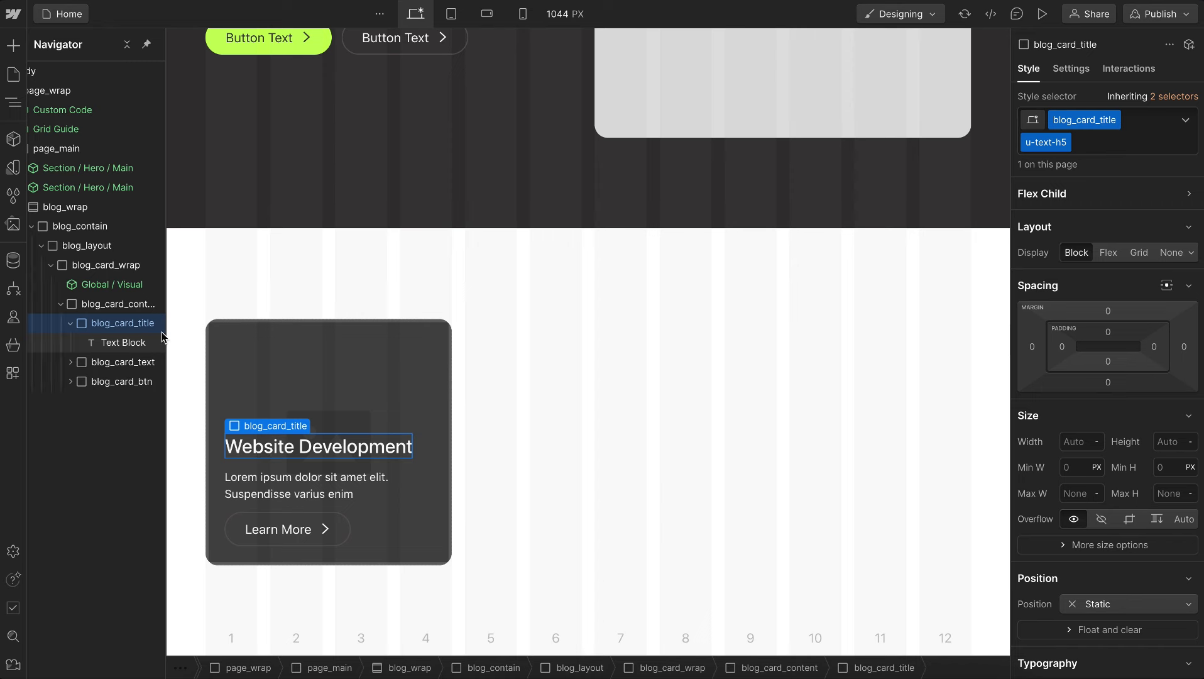
pyautogui.rightClick(248, 426)
pyautogui.moveTo(303, 420)
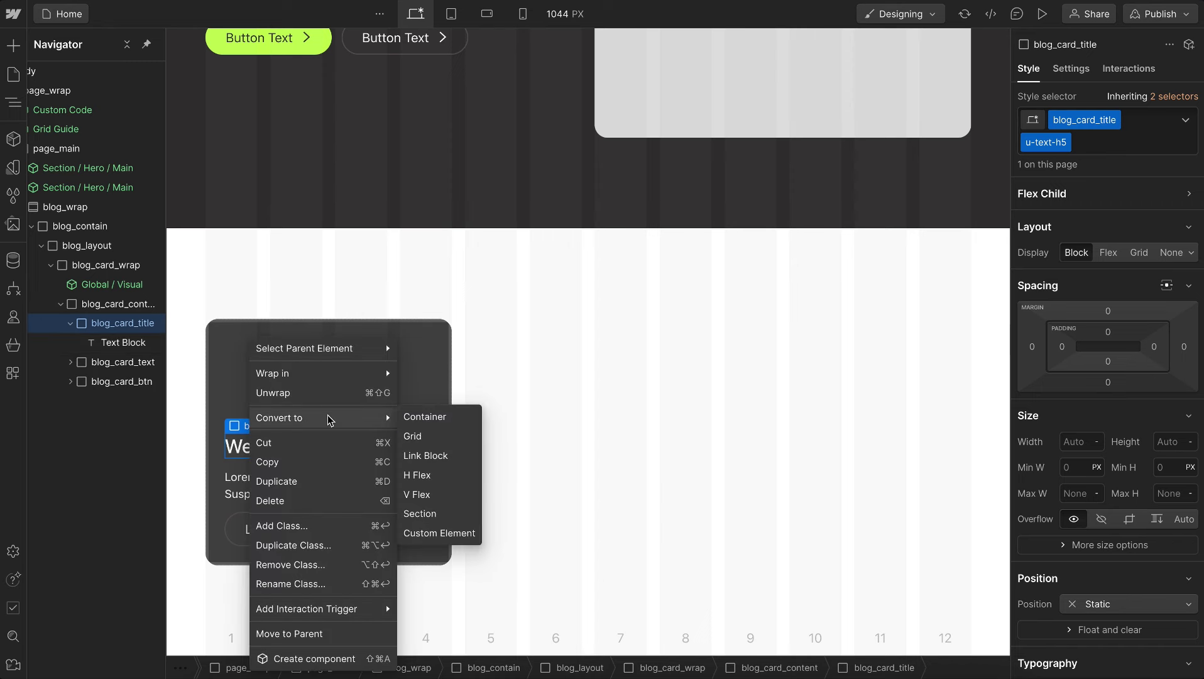
pyautogui.click(430, 456)
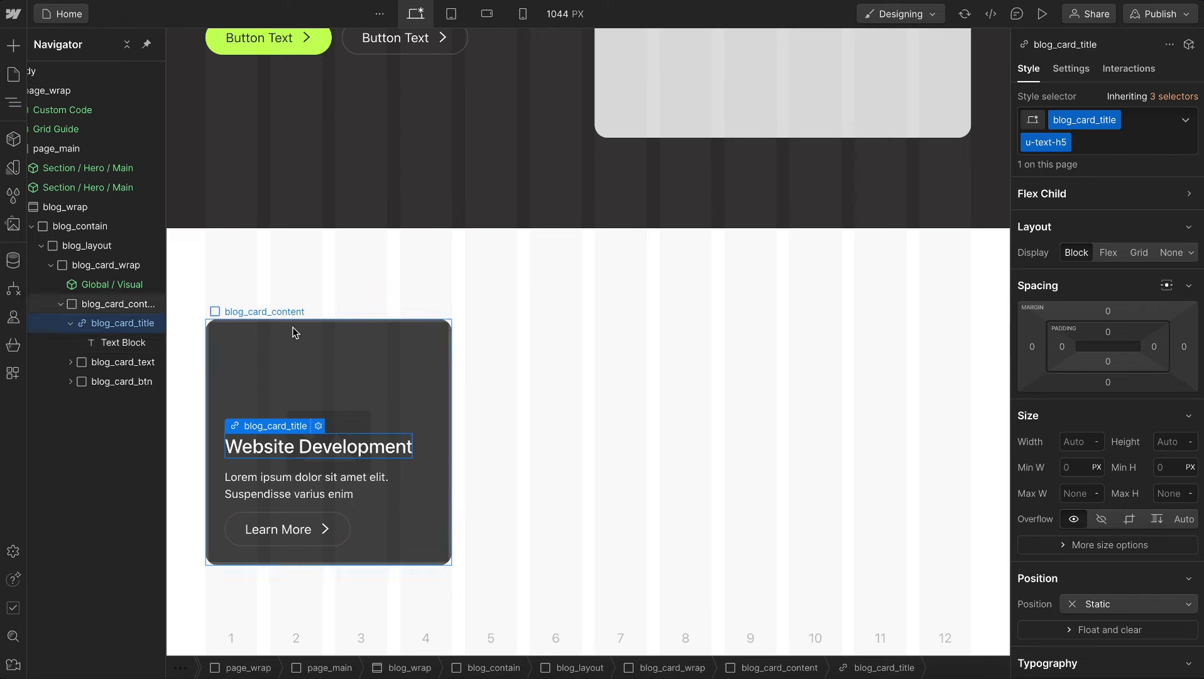
# Insert a Global / Card Link instance into blog_card_content.
pyautogui.click(108, 311)
pyautogui.hotkey('ctrl', 'k')
pyautogui.write('gl')
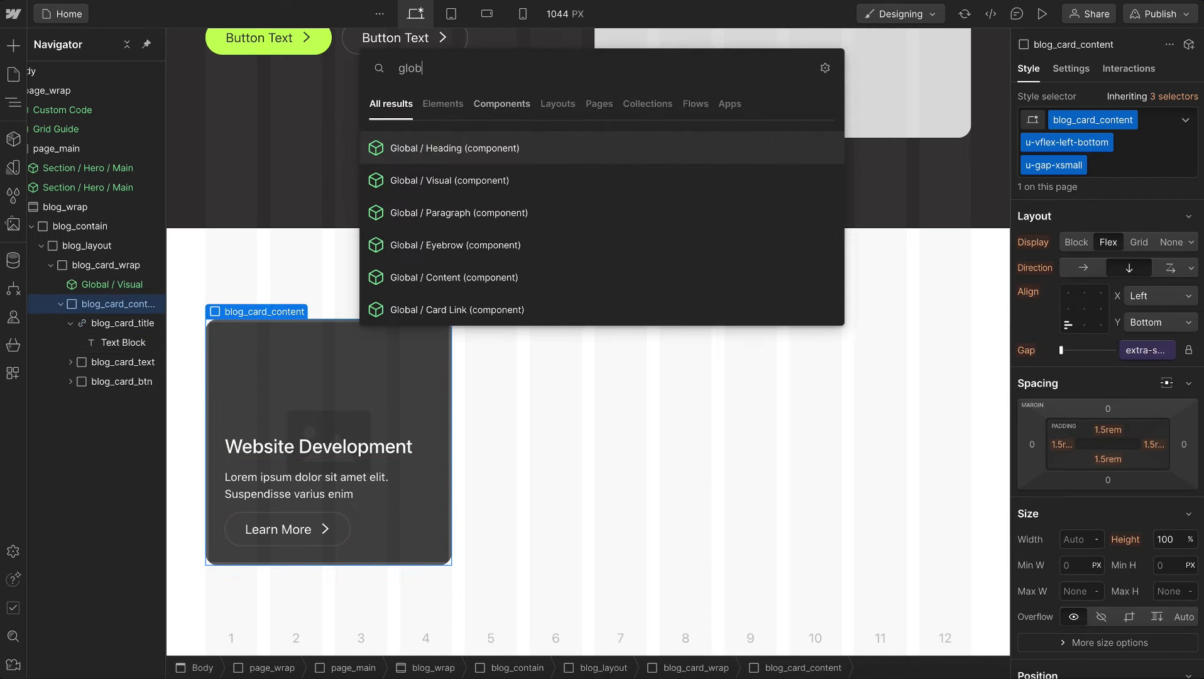
pyautogui.write('ob')
pyautogui.click(448, 308)
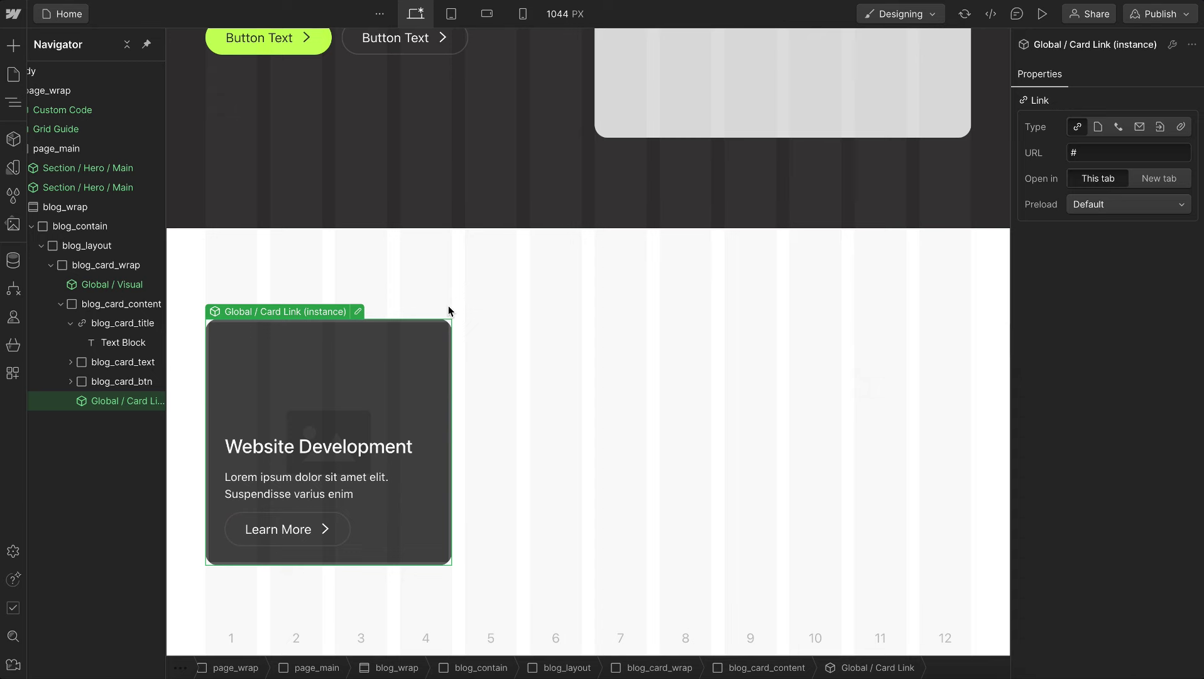
# Review the Card Link wrapper's settings (aria-hidden true, tabindex -1), then return to Home.
pyautogui.doubleClick(108, 400)
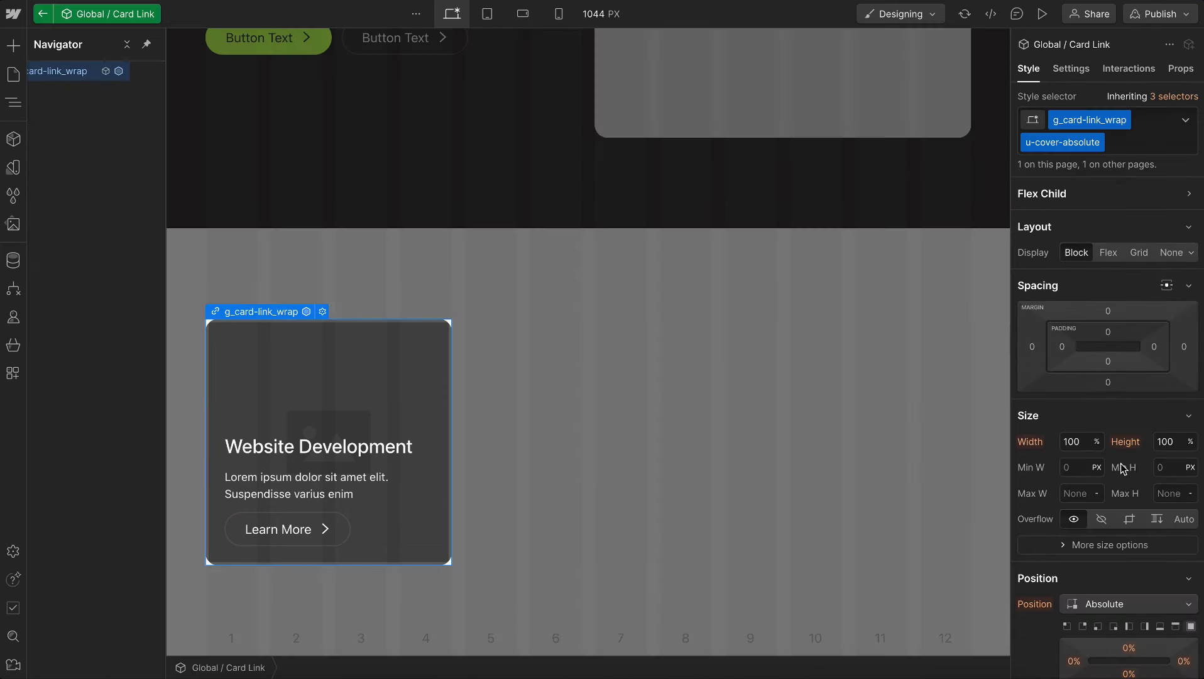
pyautogui.scroll(-2, 1119, 495)
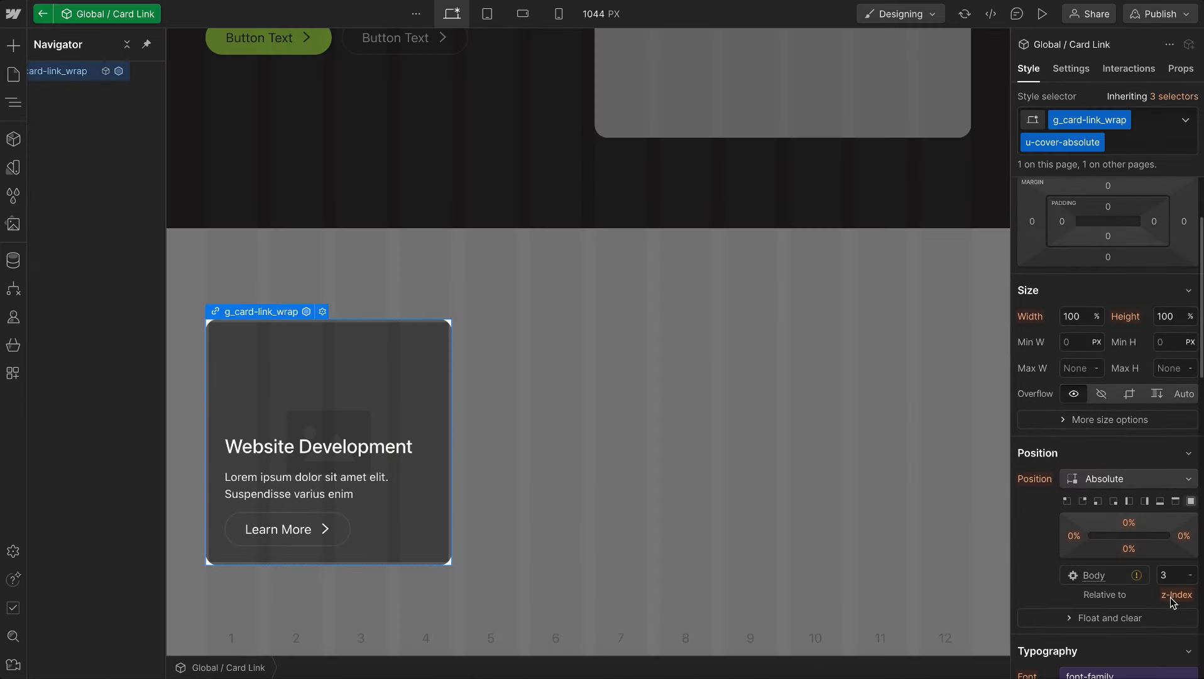
pyautogui.click(1086, 76)
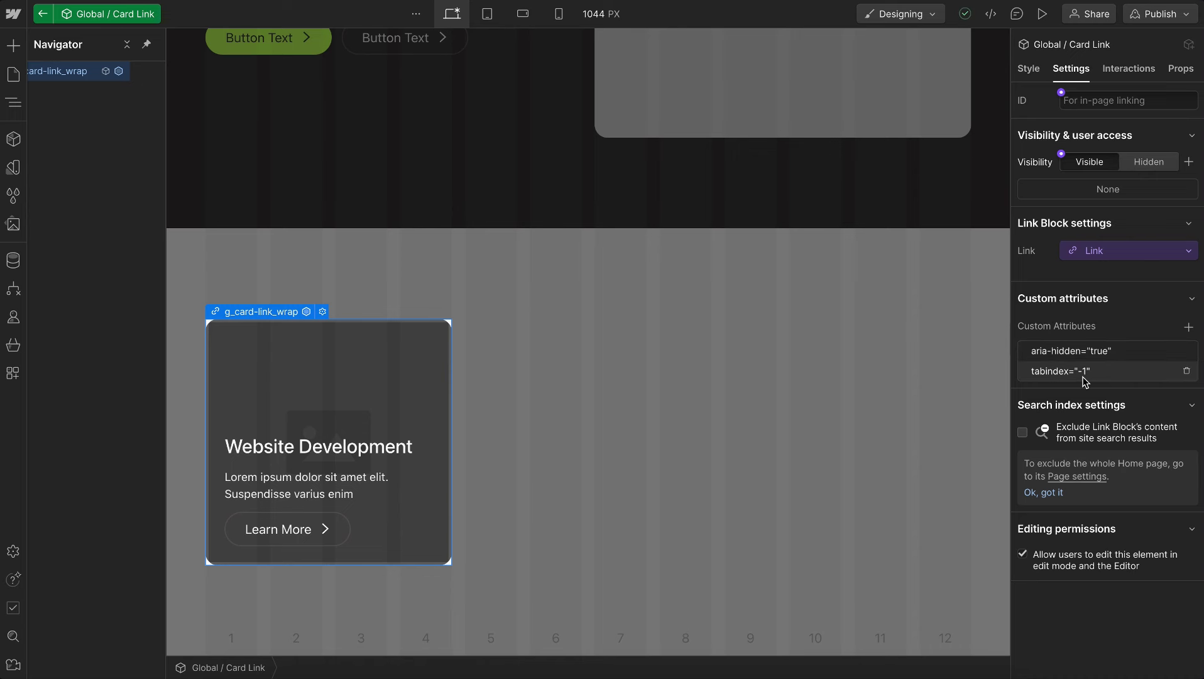
pyautogui.click(42, 15)
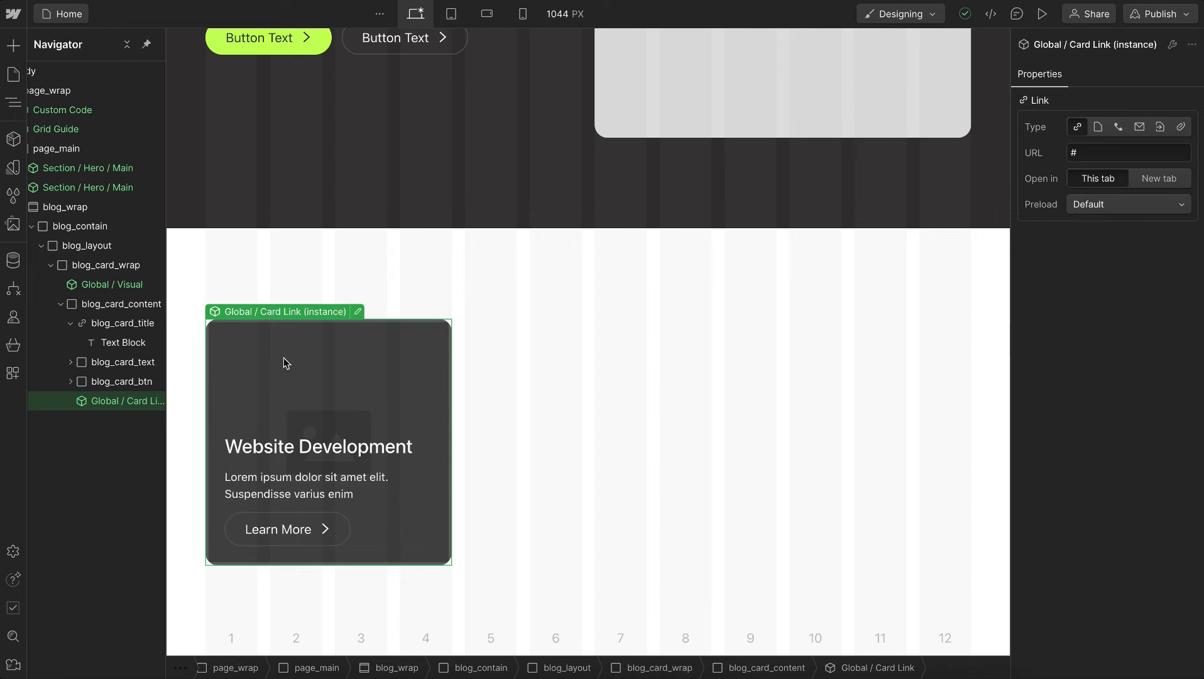
# Make blog_card_wrap a new component named 'Card / Blog'.
pyautogui.click(70, 323)
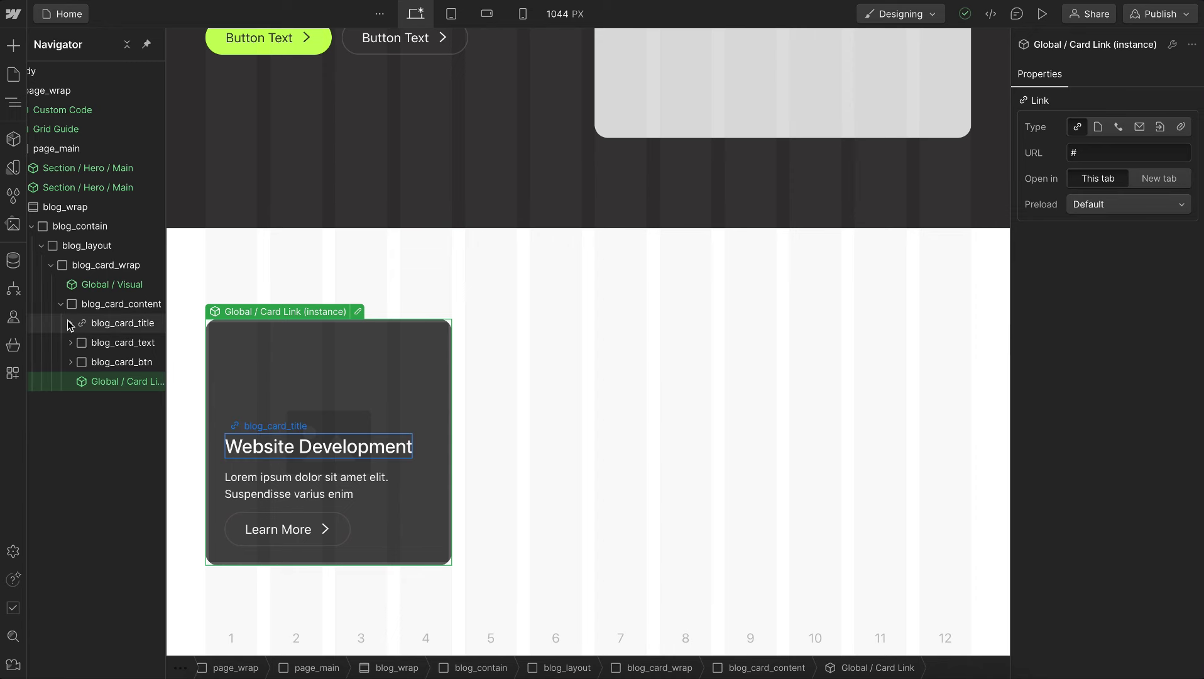
pyautogui.click(104, 269)
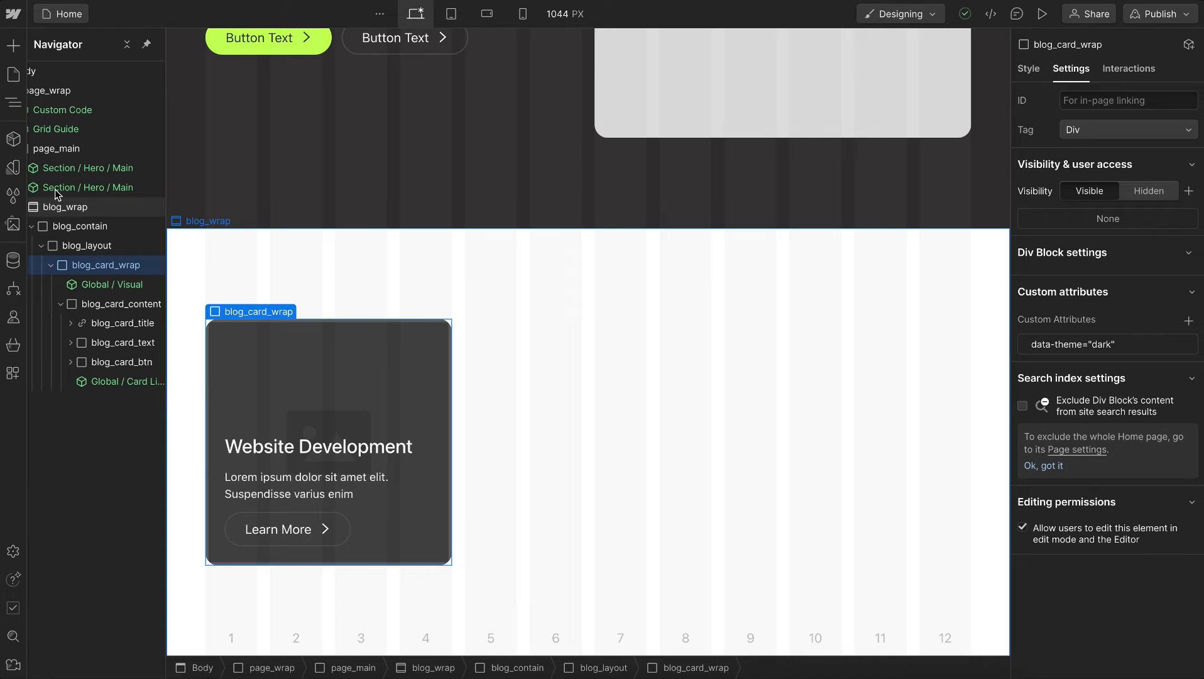
pyautogui.click(14, 139)
pyautogui.click(210, 45)
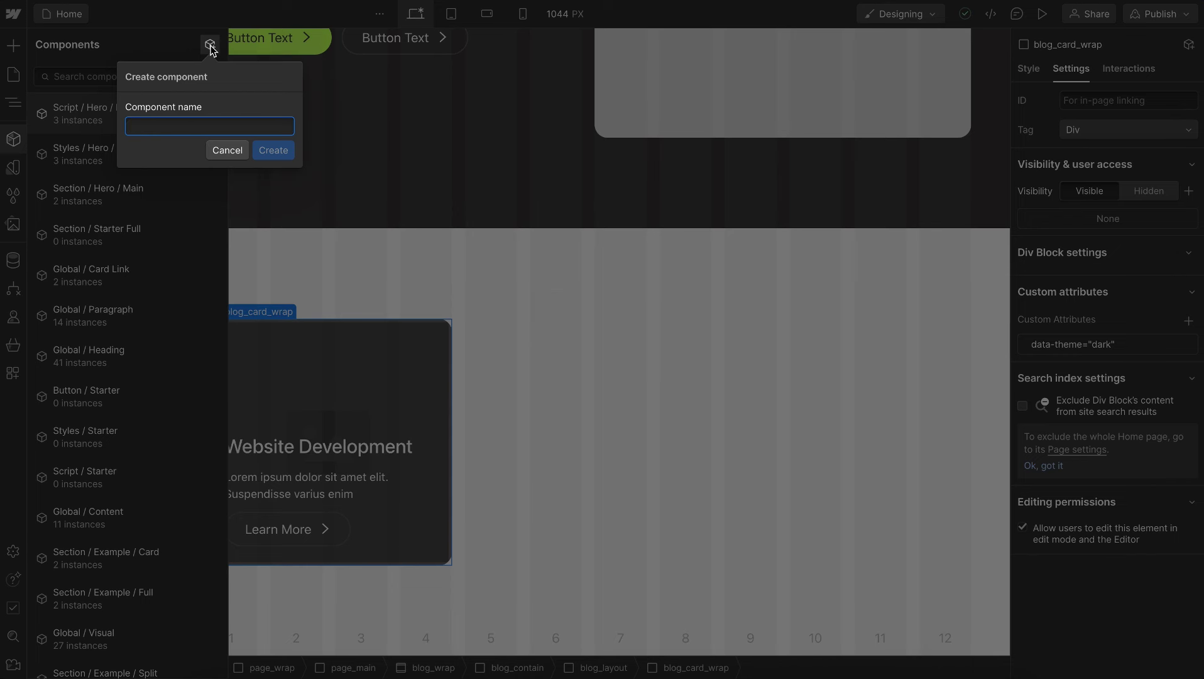
pyautogui.write('Card')
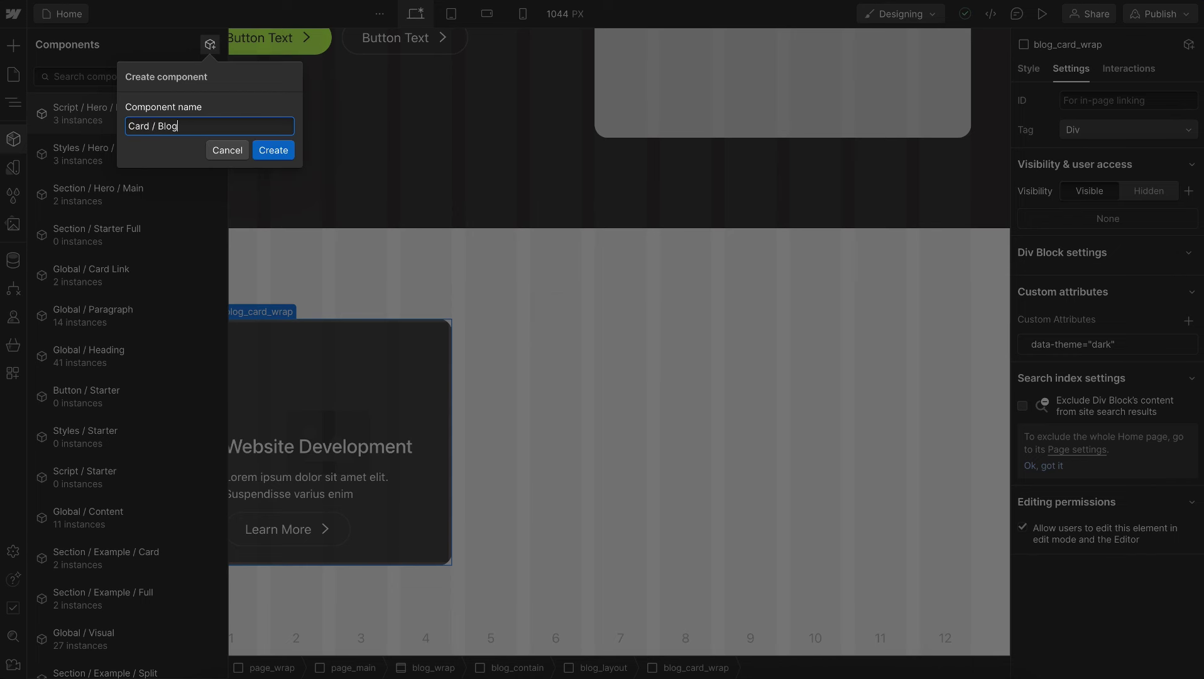
pyautogui.write(' / Blog')
pyautogui.click(273, 151)
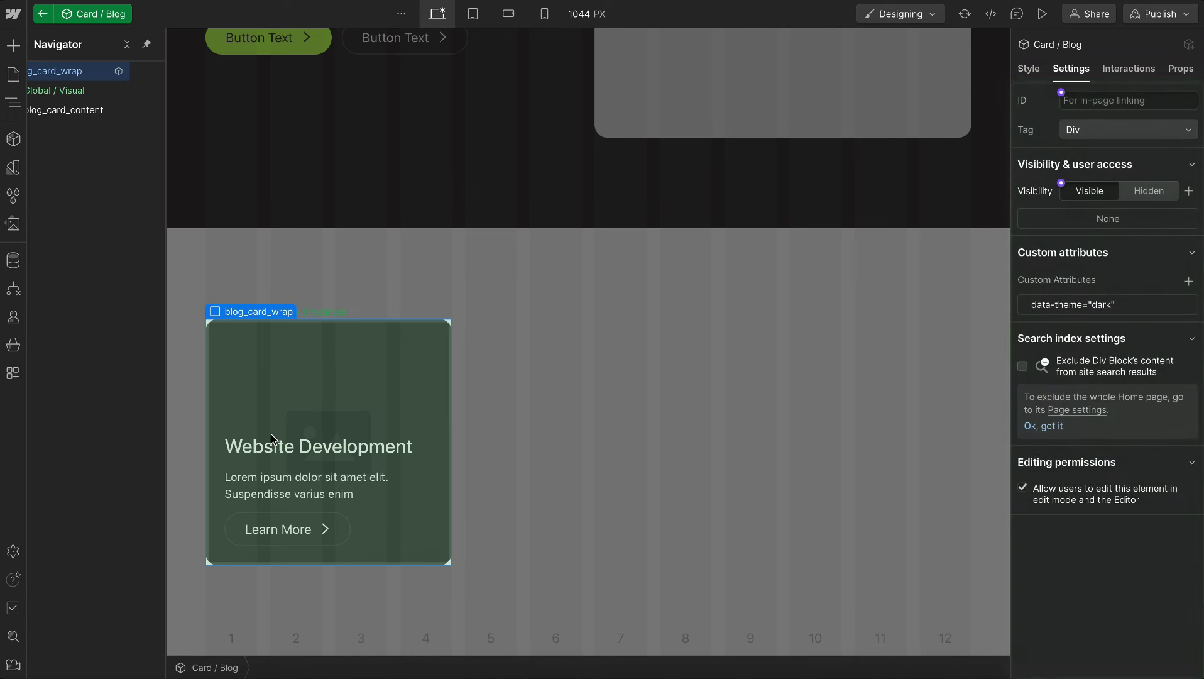
# Create a link property named 'Link' on the Global / Card Link instance.
pyautogui.click(259, 328)
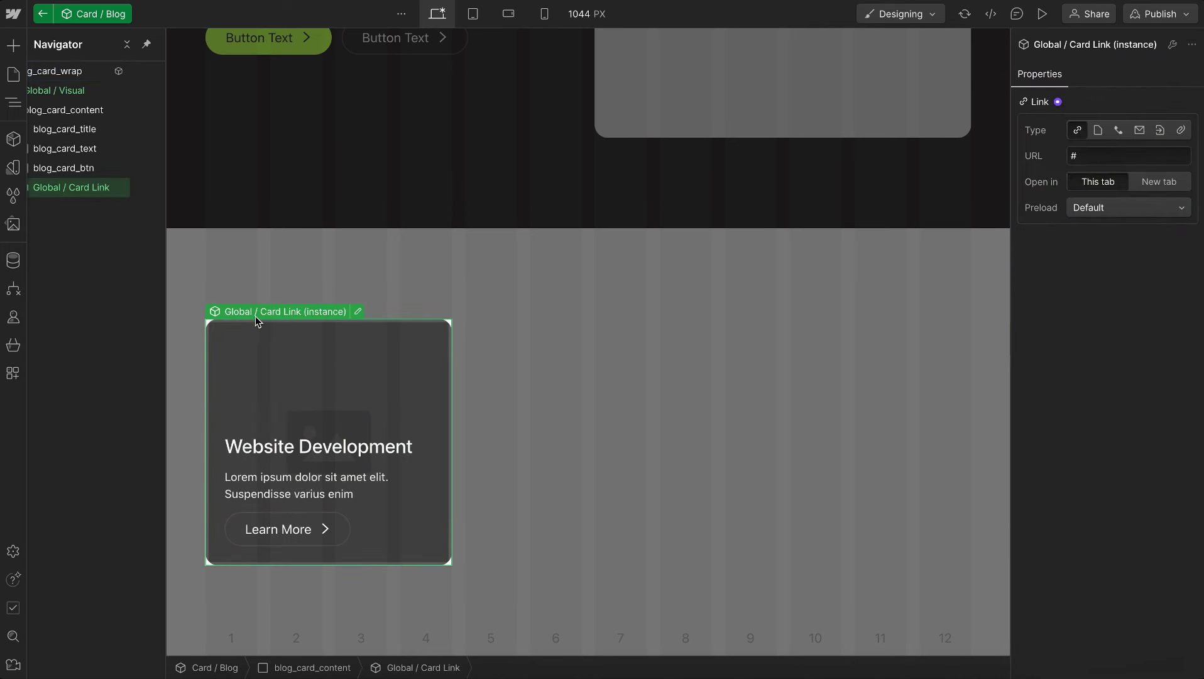
pyautogui.click(1058, 102)
pyautogui.click(1075, 126)
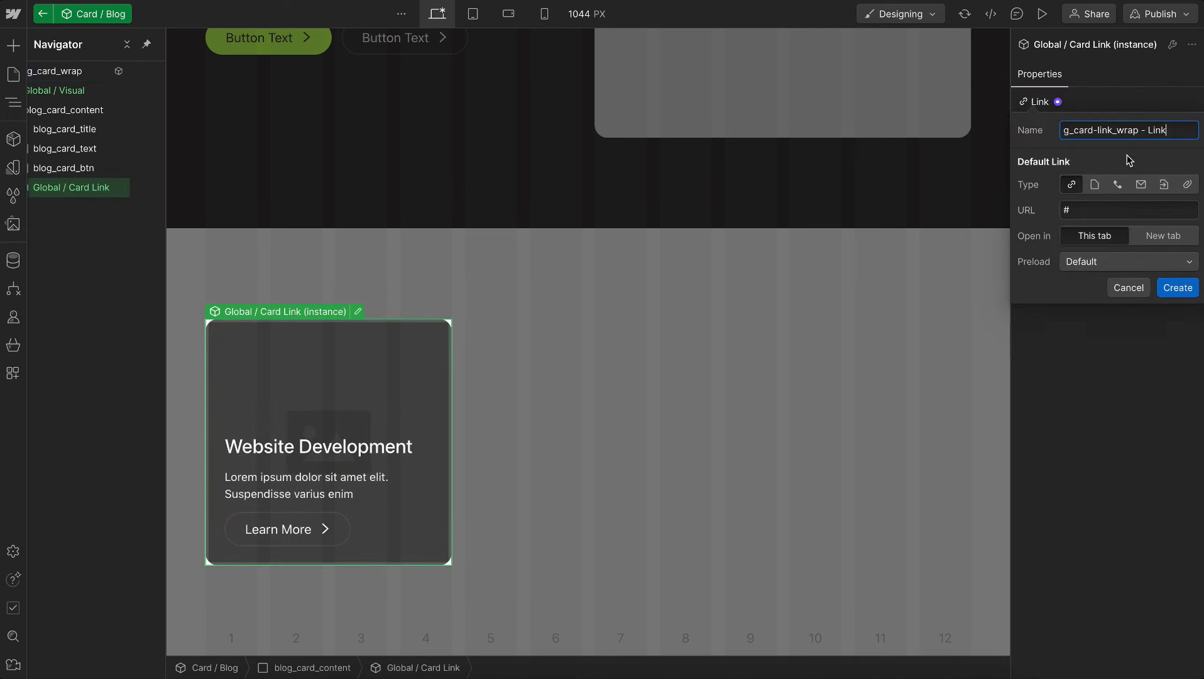
pyautogui.hotkey('ctrl', 'a')
pyautogui.press('BackSpace')
pyautogui.write('L')
pyautogui.click(1177, 287)
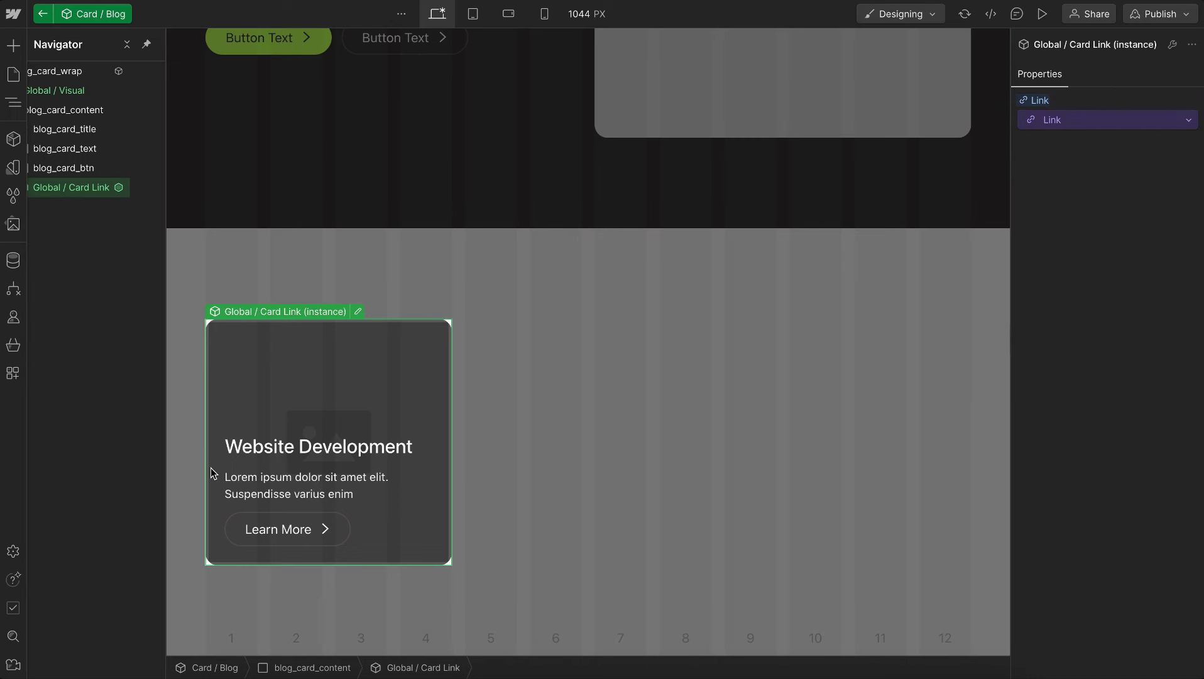
# Bind blog_card_title's link to the Link property and exit the component.
pyautogui.doubleClick(286, 478)
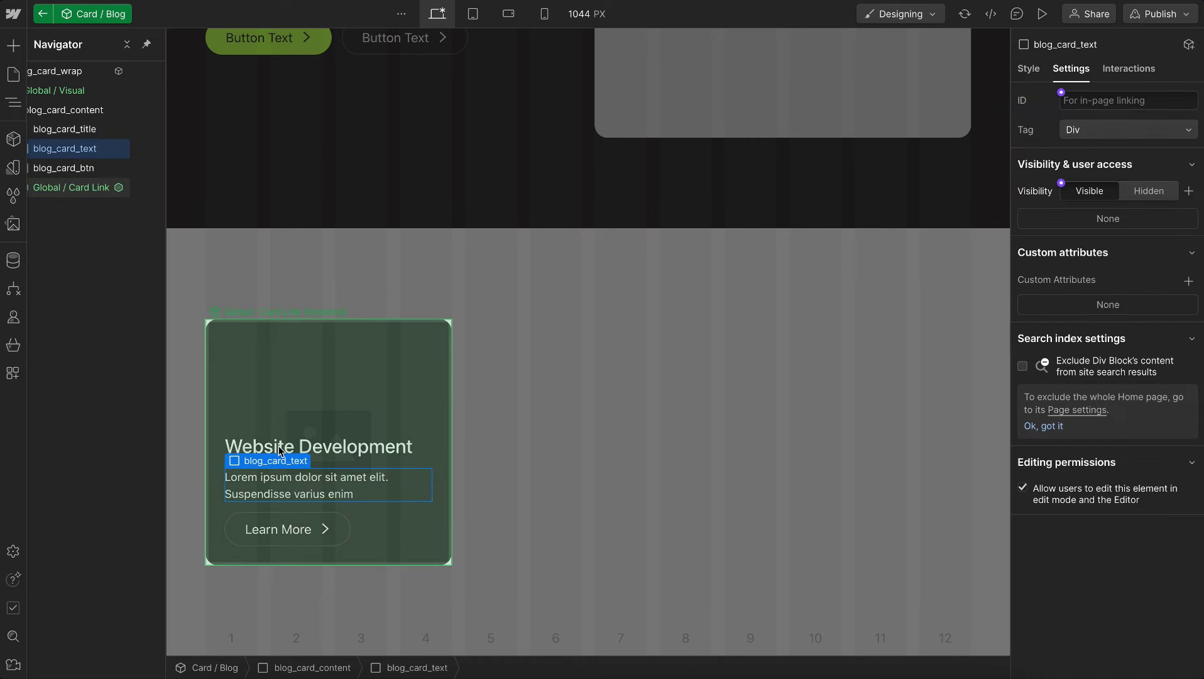
pyautogui.click(88, 134)
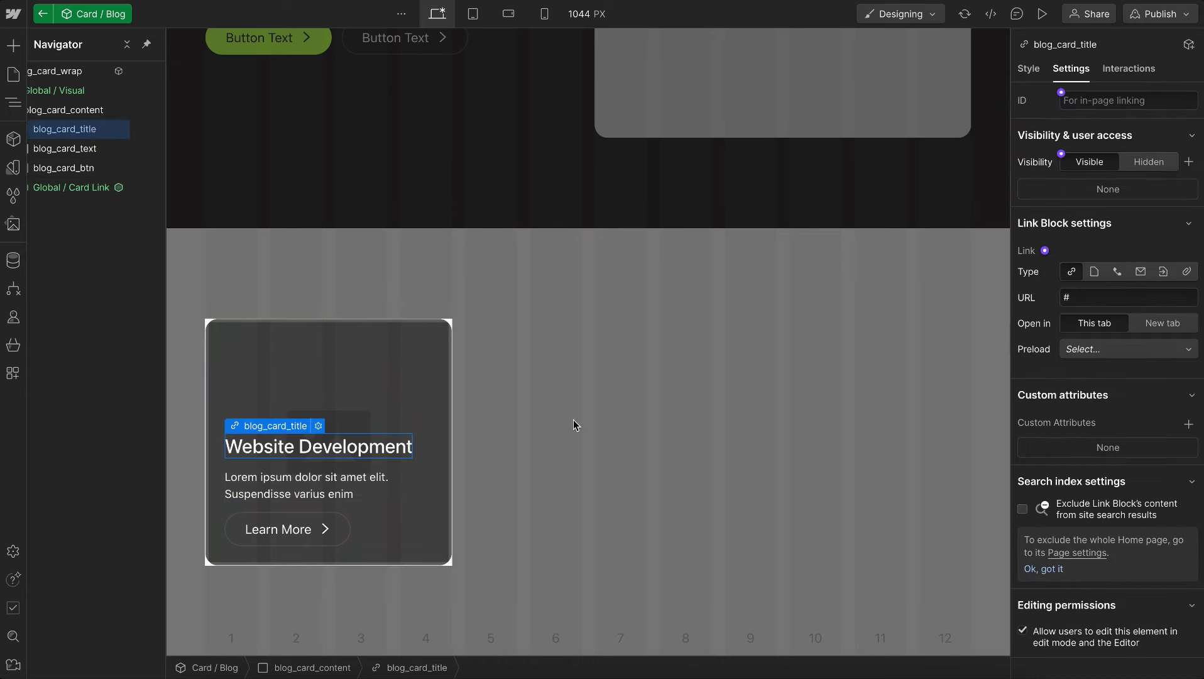
pyautogui.click(1045, 251)
pyautogui.click(1056, 325)
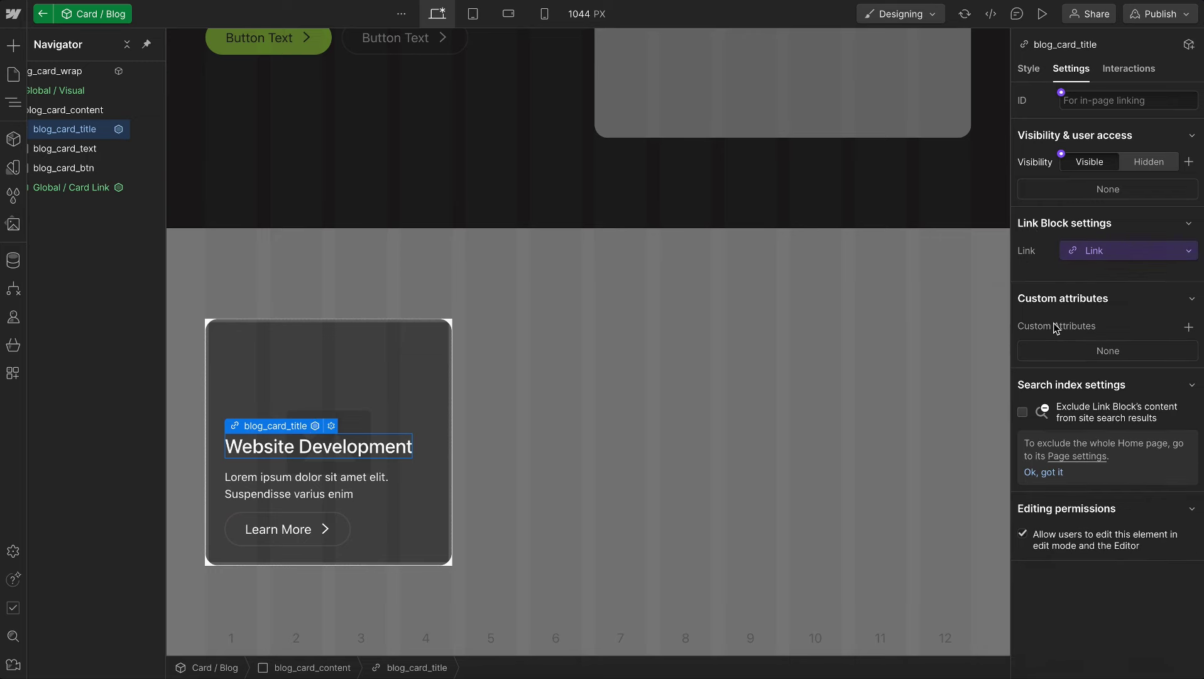
pyautogui.click(590, 347)
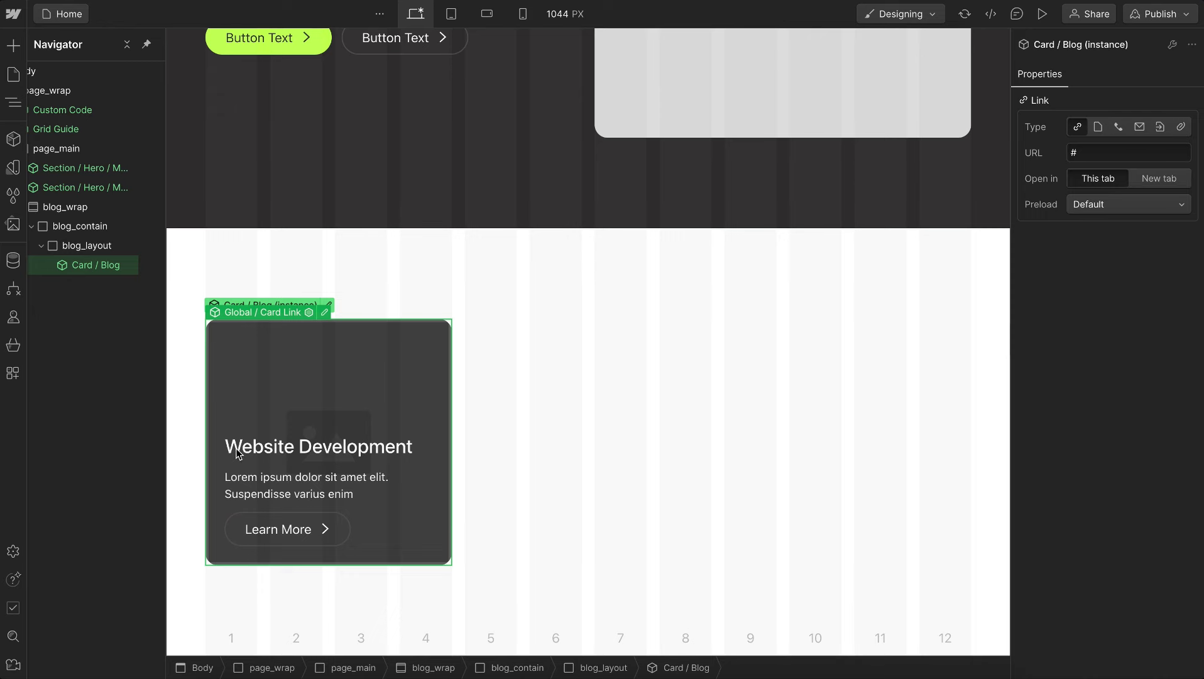
# Undo the last change and select the Btn / Main button instance.
pyautogui.hotkey('ctrl', 'z')
pyautogui.hotkey('ctrl', 'k')
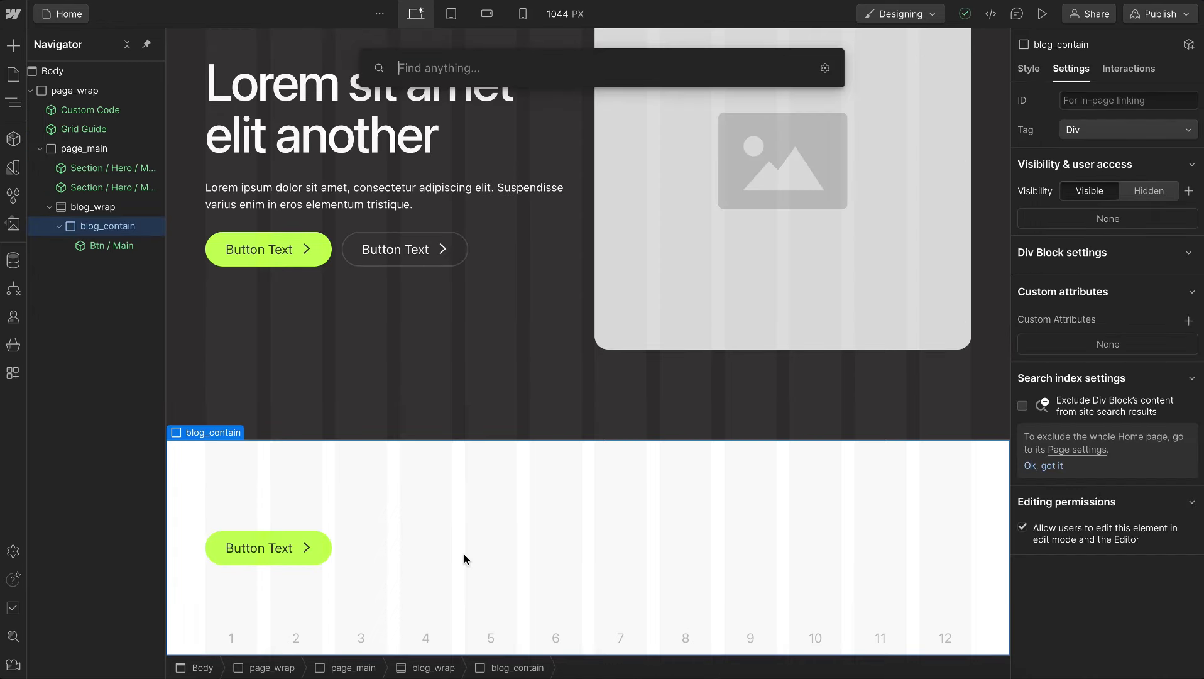
pyautogui.write('icon')
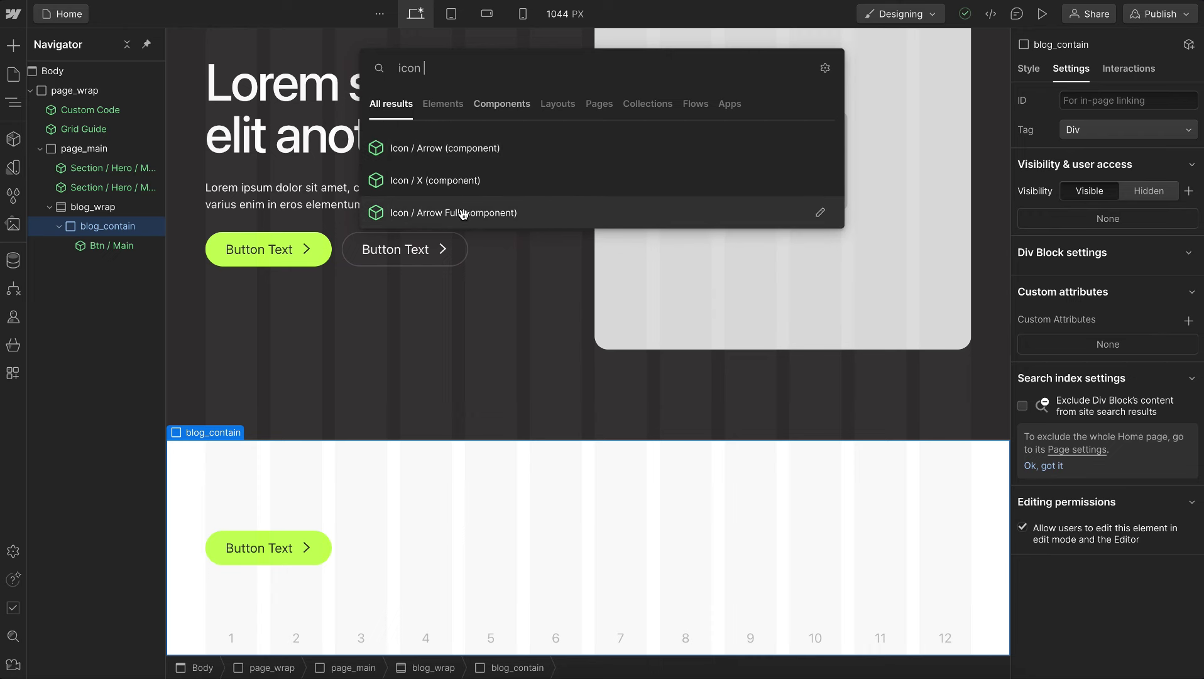
pyautogui.click(430, 492)
pyautogui.click(306, 549)
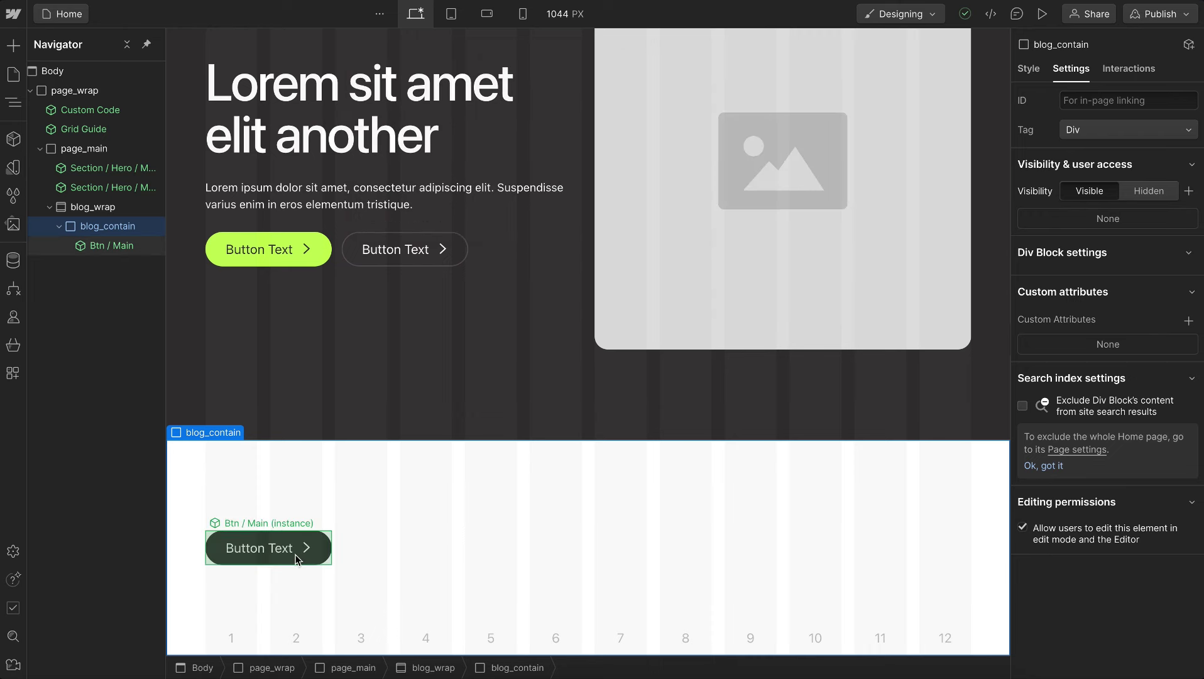
# Enter Btn / Main editing and inspect the Icon / Arrow and btn_main_icon layers.
pyautogui.doubleClick(308, 550)
pyautogui.doubleClick(307, 551)
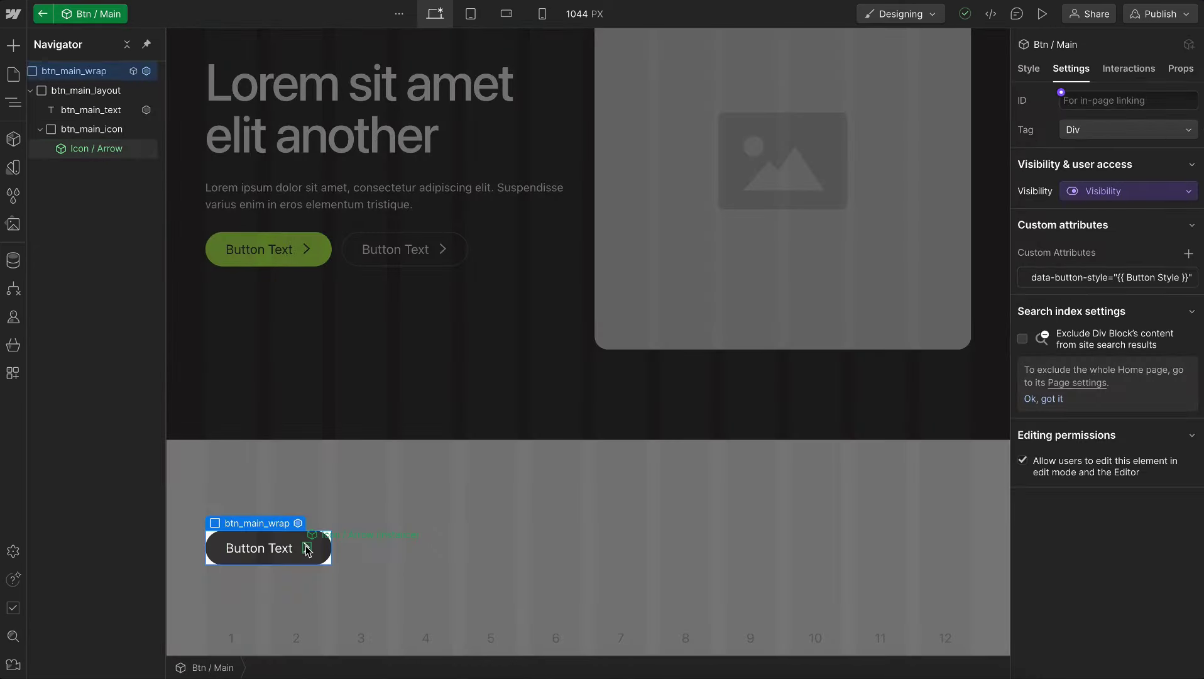
pyautogui.click(308, 548)
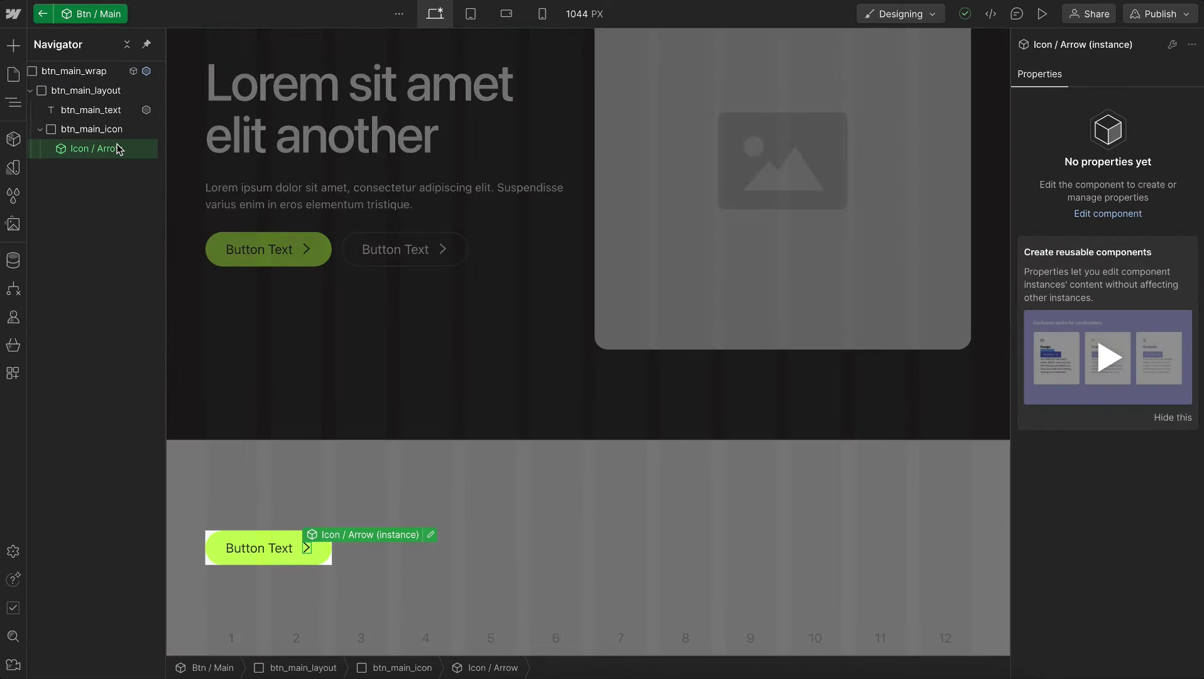
pyautogui.click(120, 135)
pyautogui.click(119, 148)
pyautogui.click(98, 133)
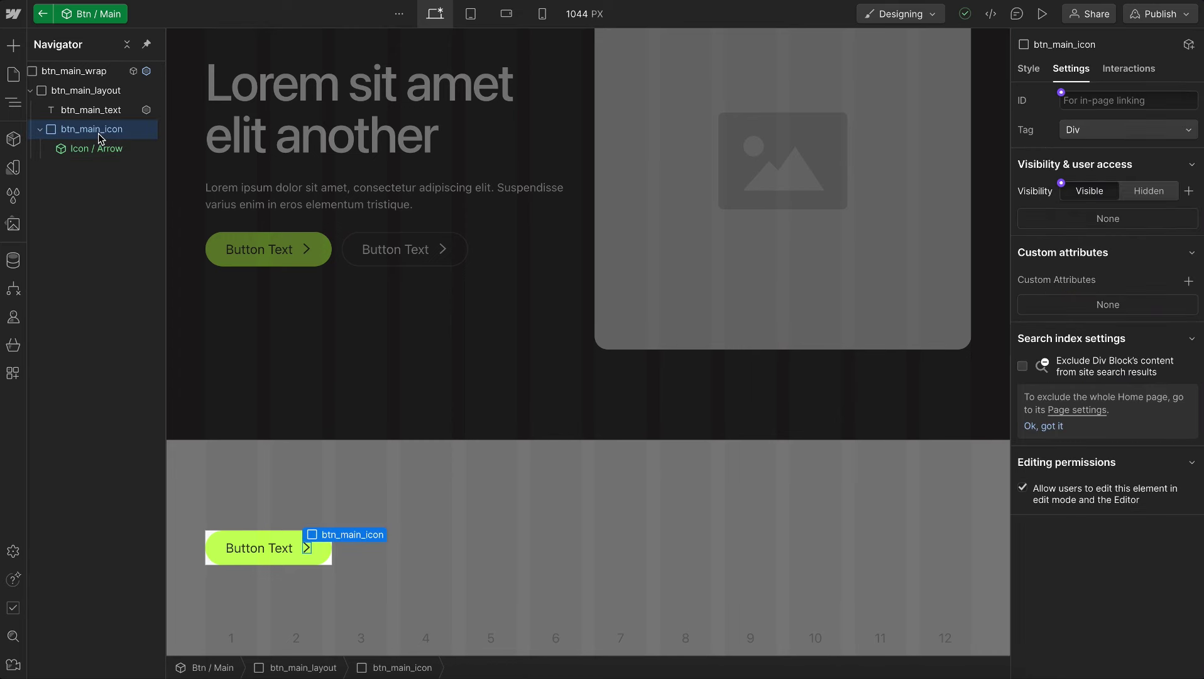
# Import the heart SVG code into blog_contain with the SVG Import app.
pyautogui.click(506, 563)
pyautogui.click(527, 556)
pyautogui.hotkey('ctrl', 'e')
pyautogui.write('svg')
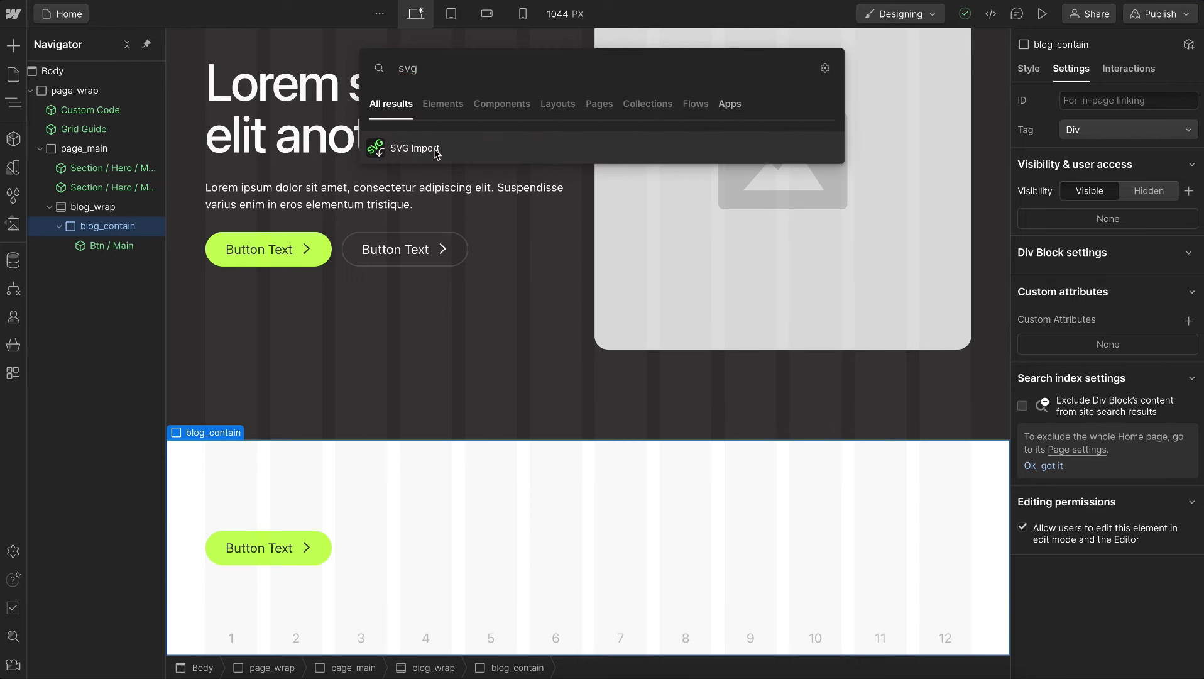
pyautogui.click(434, 148)
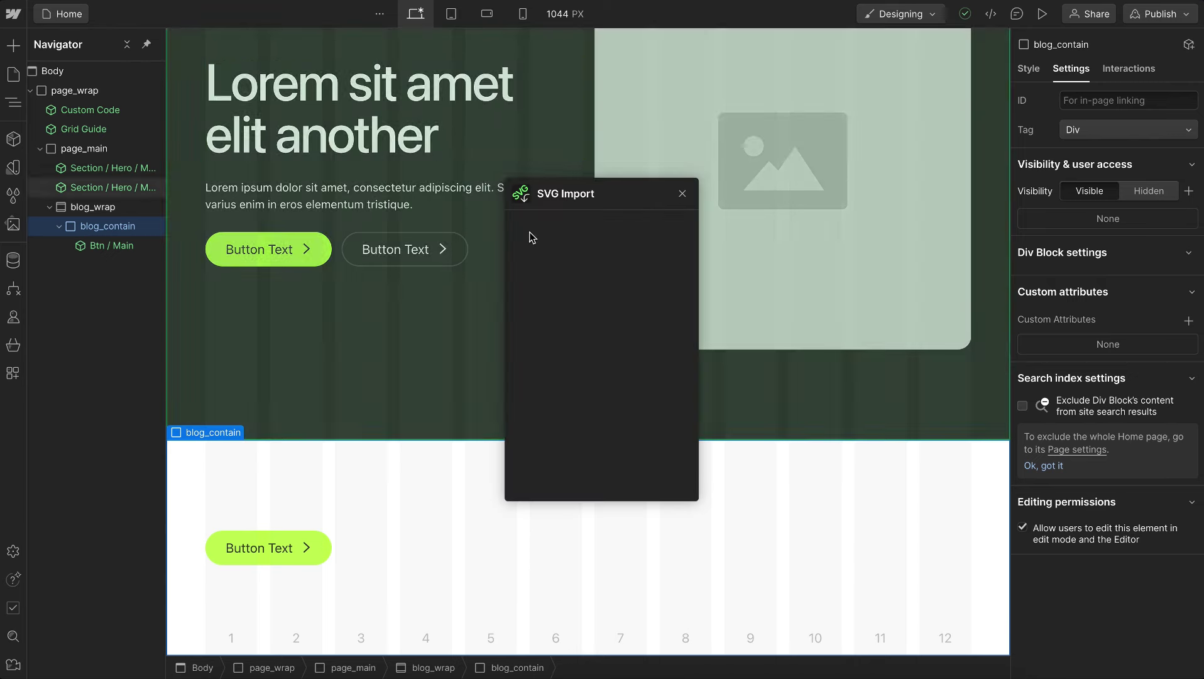
pyautogui.hotkey('ctrl', 'v')
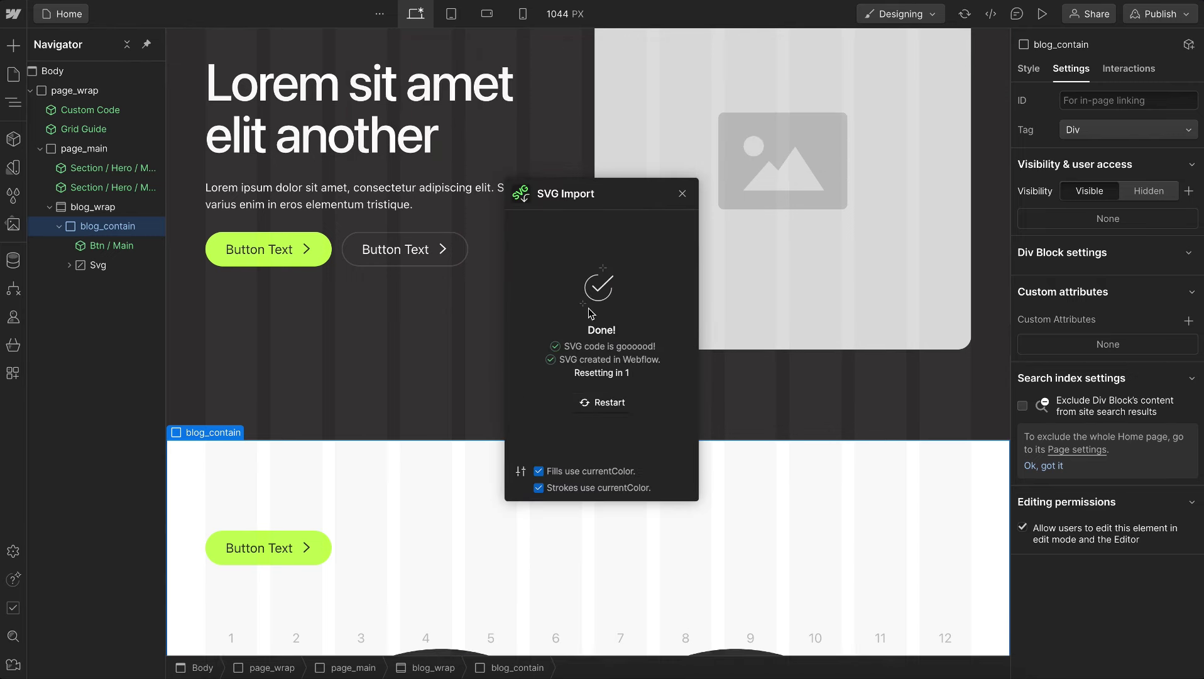
pyautogui.click(682, 193)
# Turn the imported Svg element into a component named 'Icon / Heart'.
pyautogui.scroll(3, 554, 388)
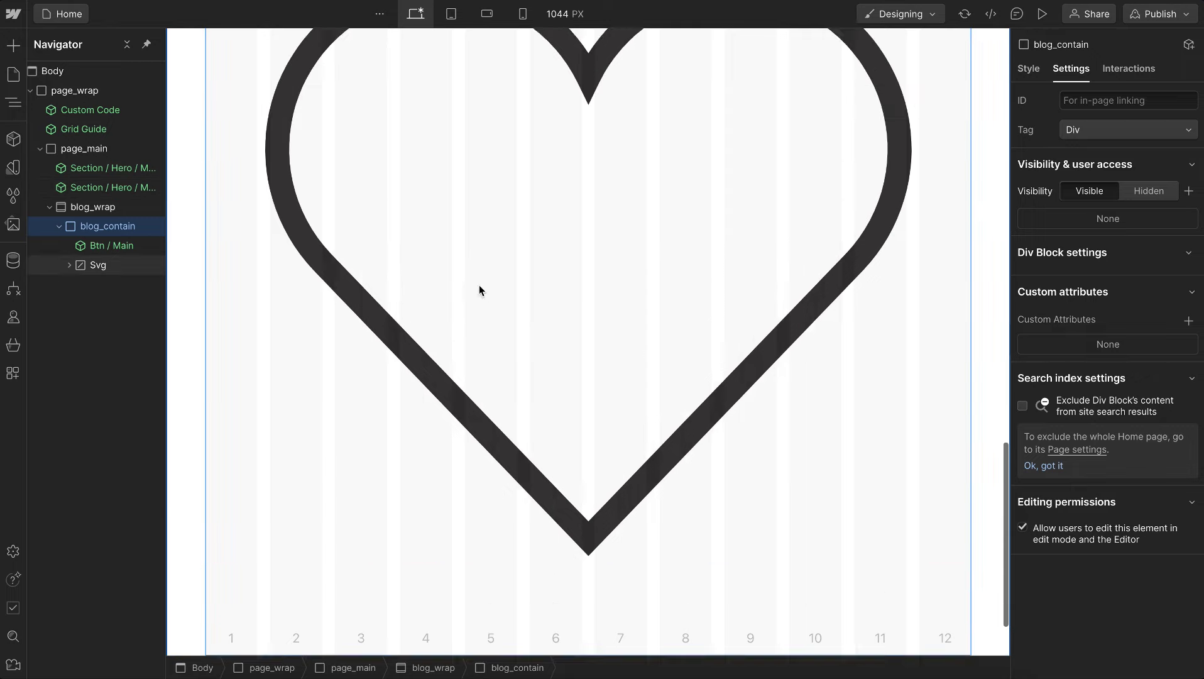
pyautogui.click(116, 264)
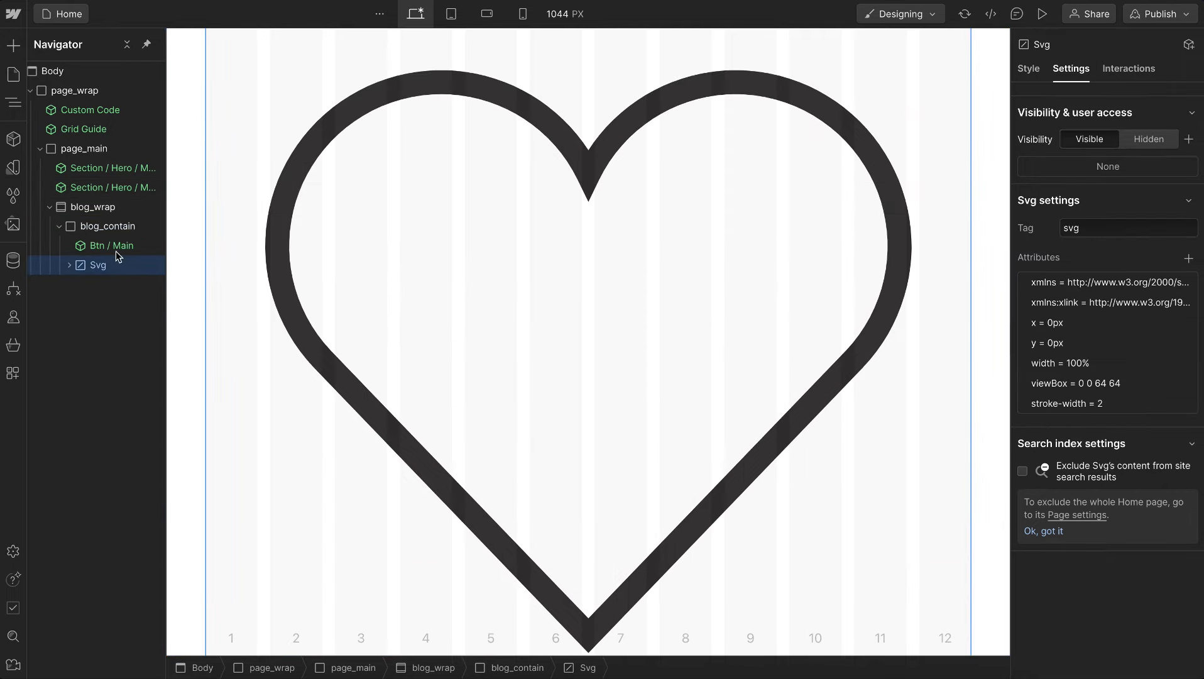
pyautogui.click(13, 138)
pyautogui.click(210, 46)
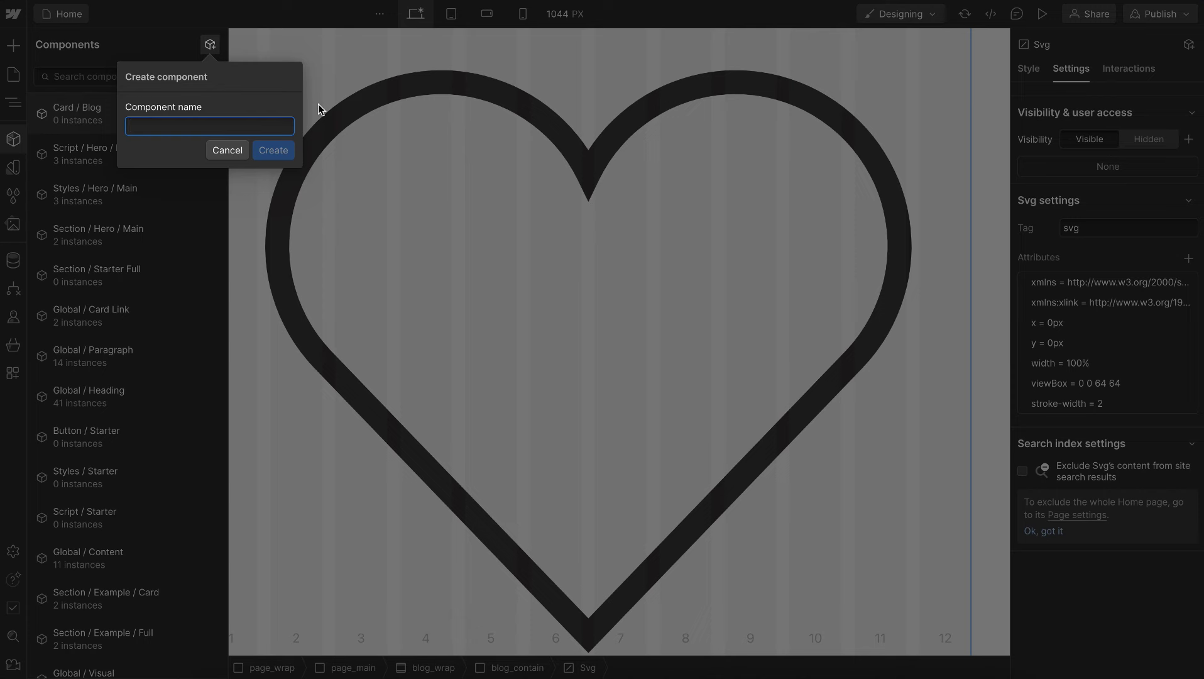
pyautogui.write('Icon / ')
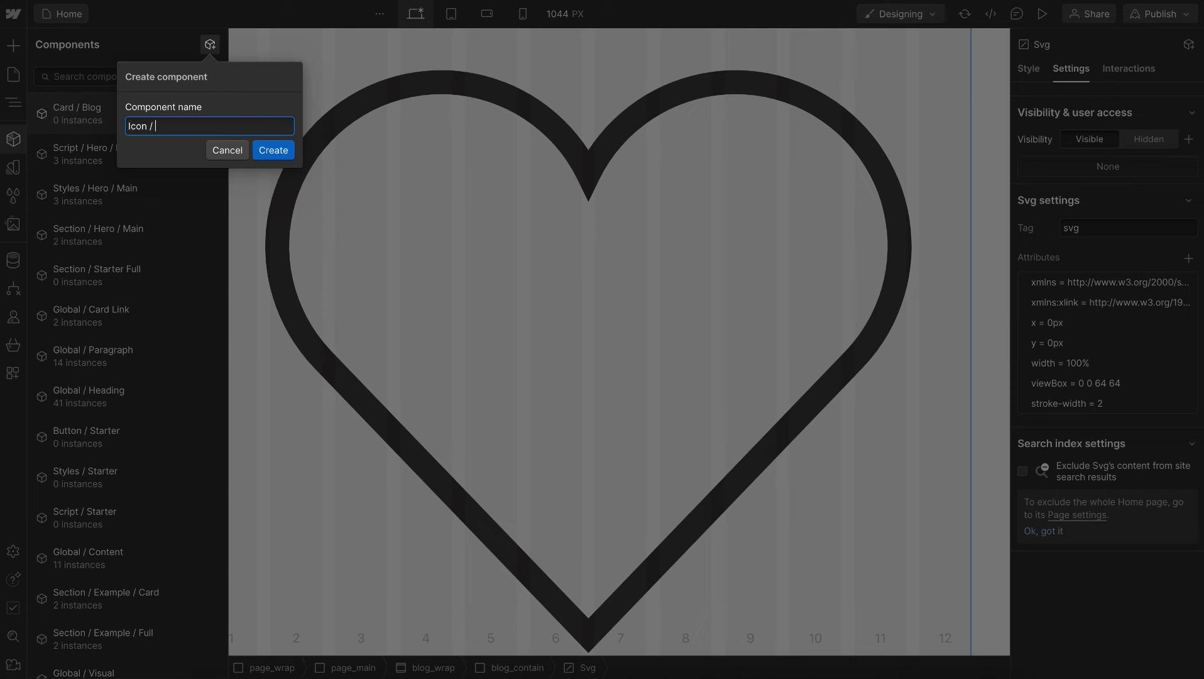
pyautogui.write('Heart')
pyautogui.press('Return')
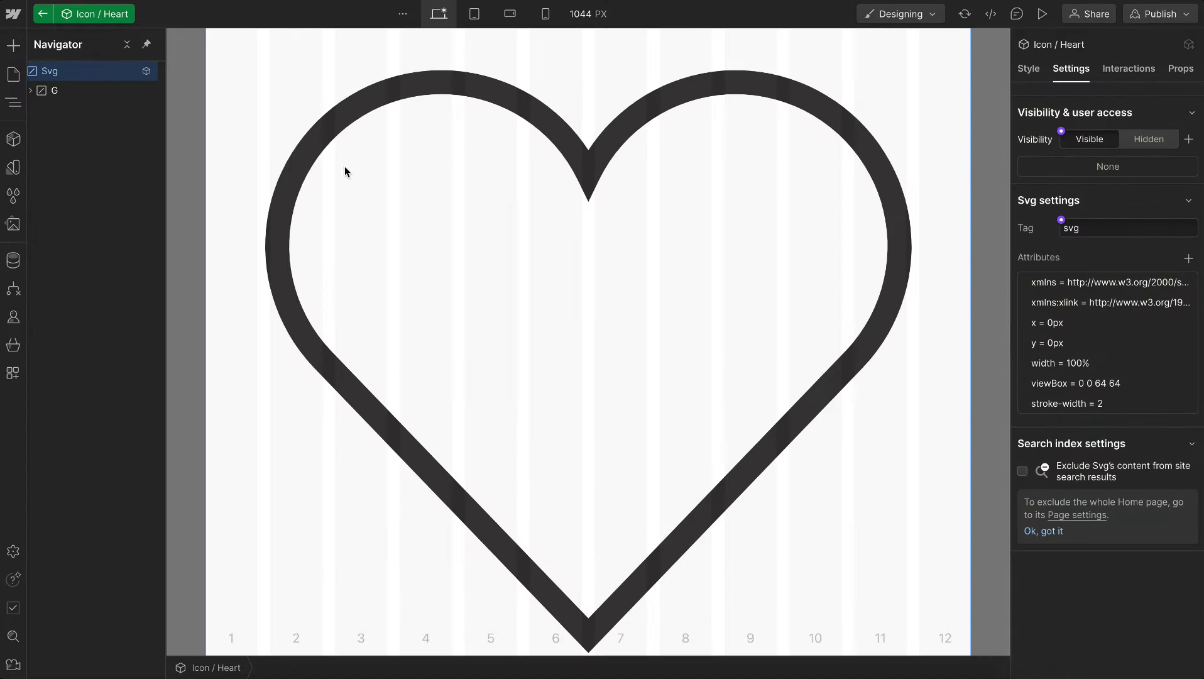
# Replace the heart path's stroke-width of 2 with the copied var(--svg-stroke-width--main) variable.
pyautogui.click(328, 132)
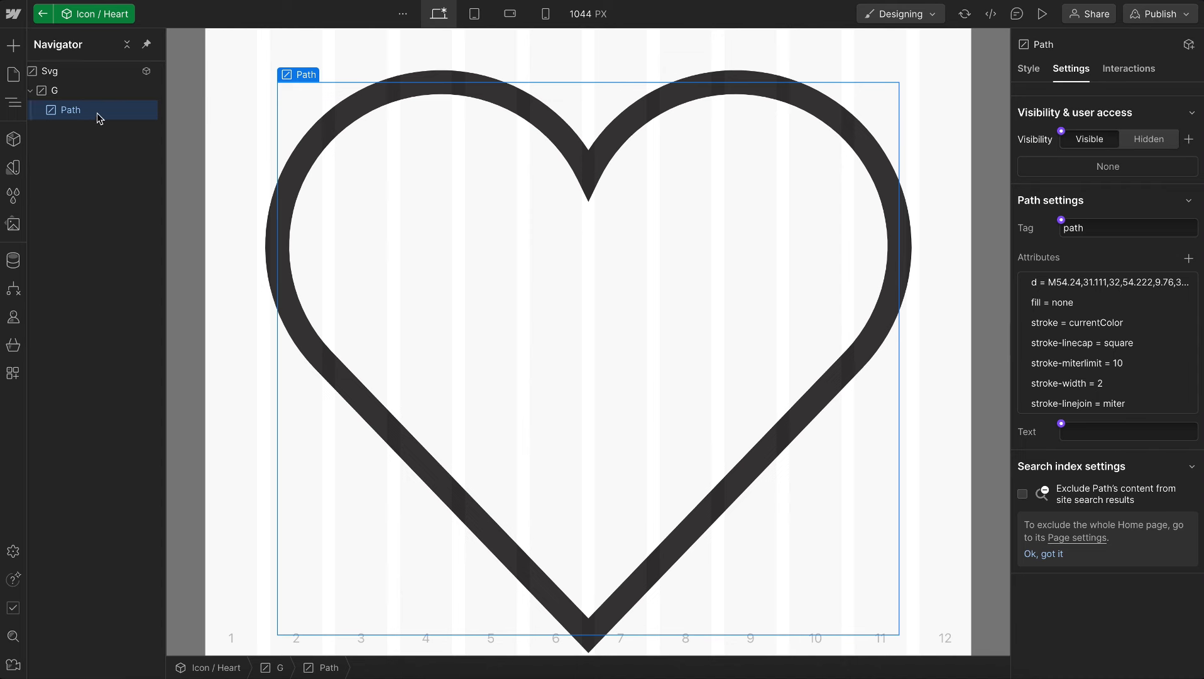
pyautogui.click(1114, 384)
pyautogui.click(1089, 442)
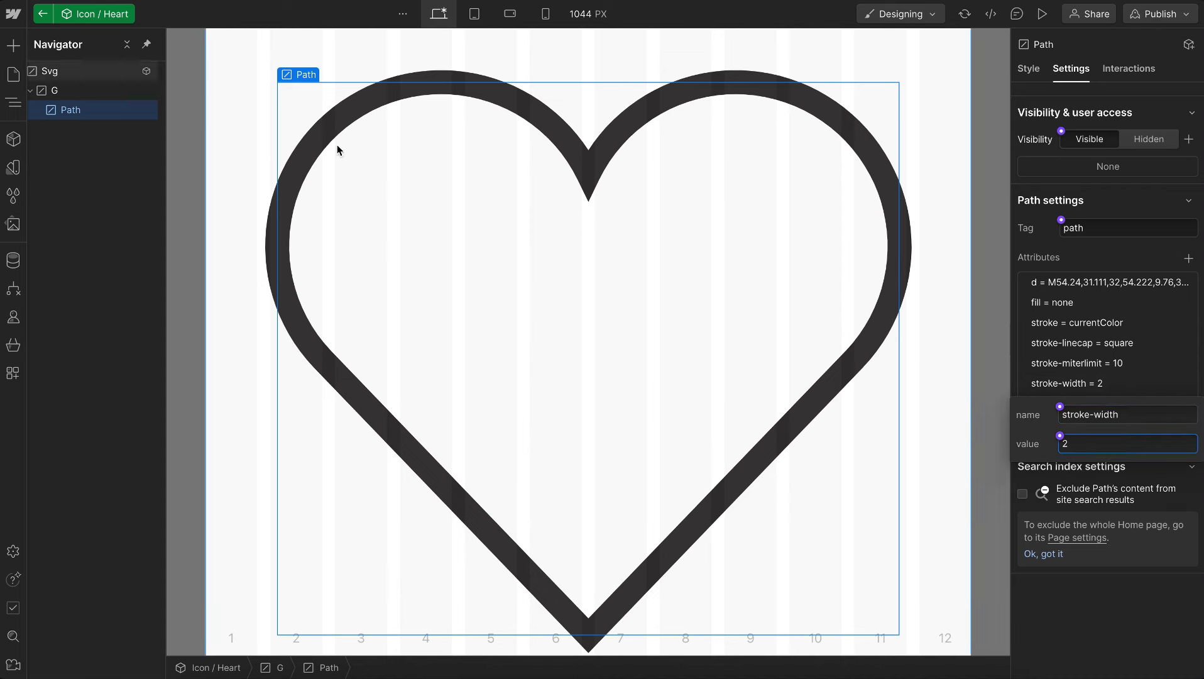
pyautogui.click(14, 164)
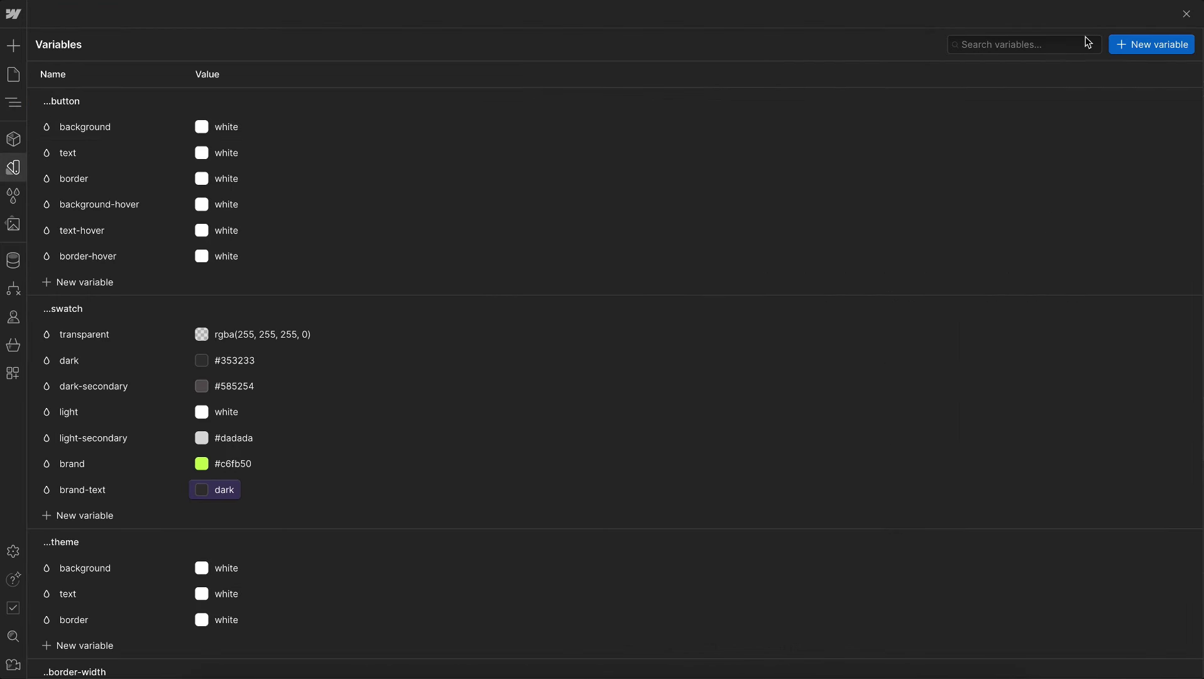
pyautogui.click(1072, 43)
pyautogui.write('svg')
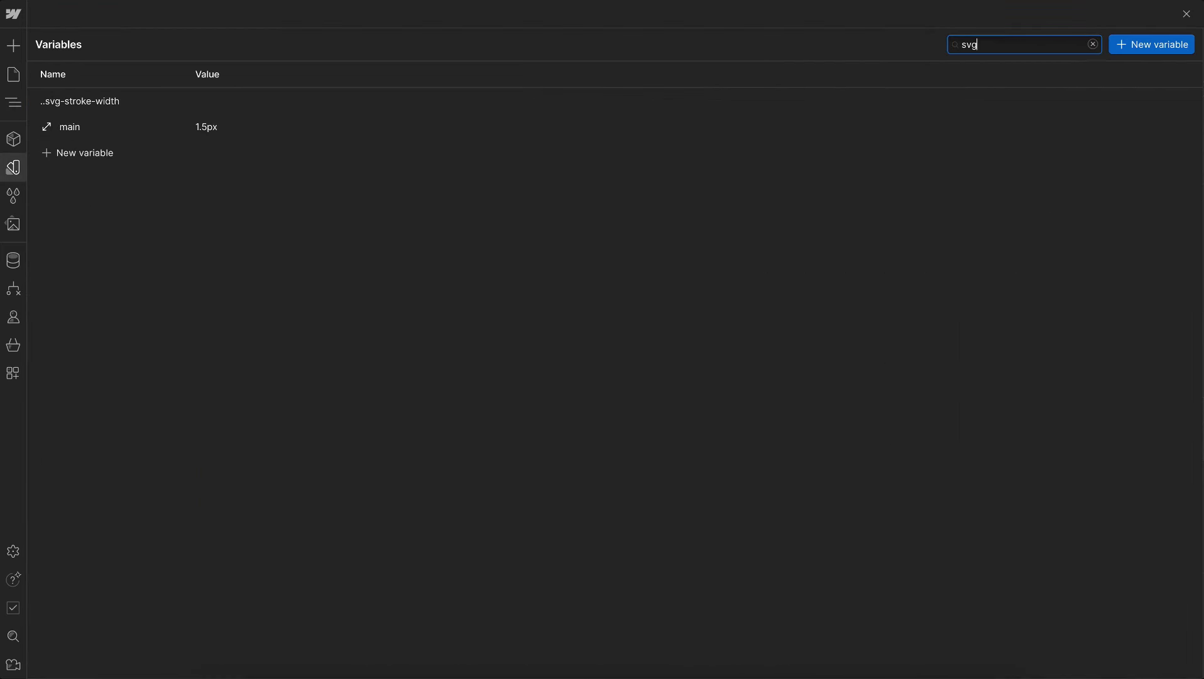
pyautogui.click(172, 126)
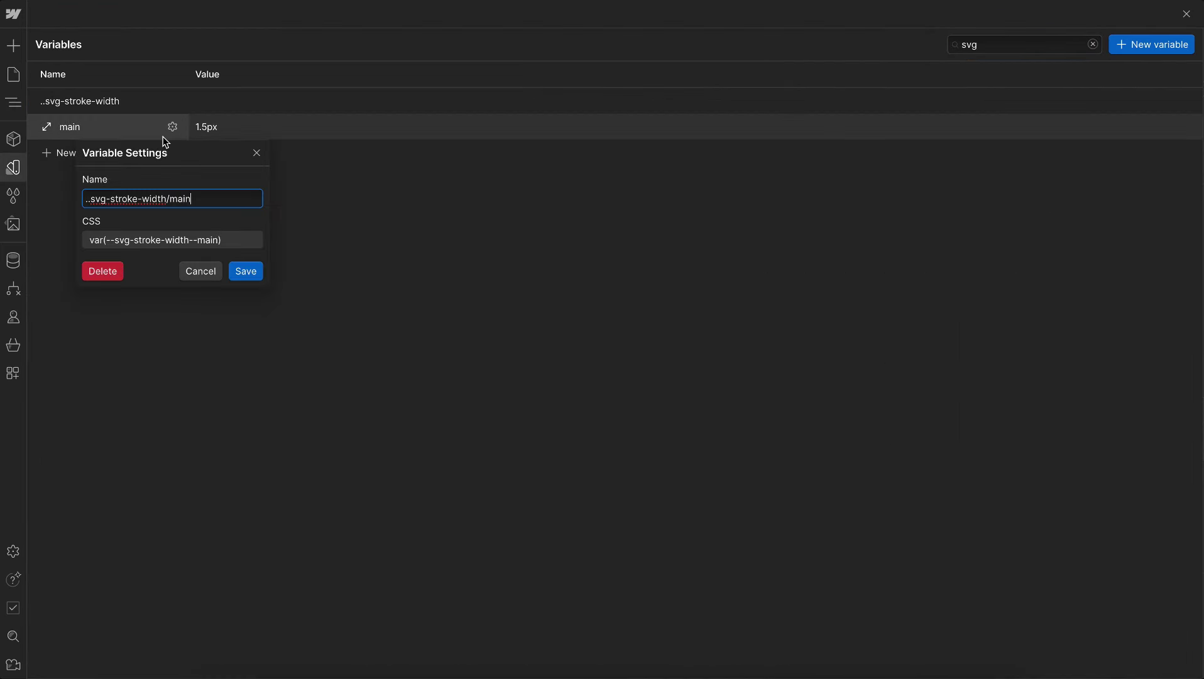
pyautogui.click(173, 238)
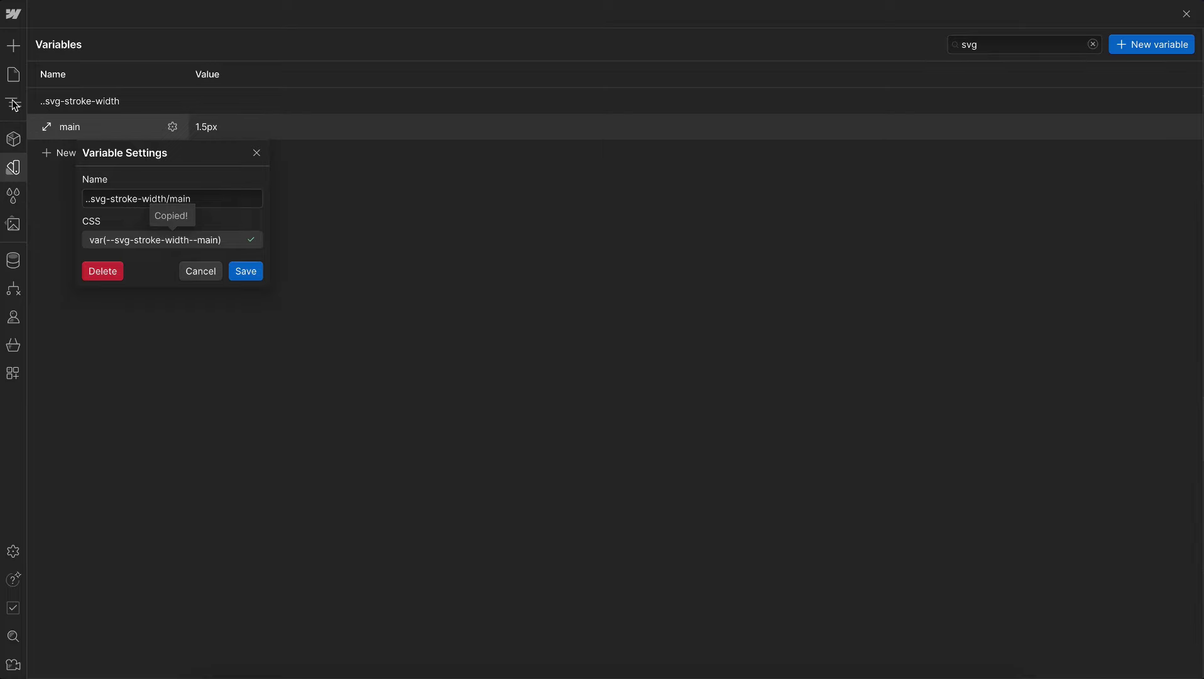
pyautogui.click(14, 167)
pyautogui.click(13, 167)
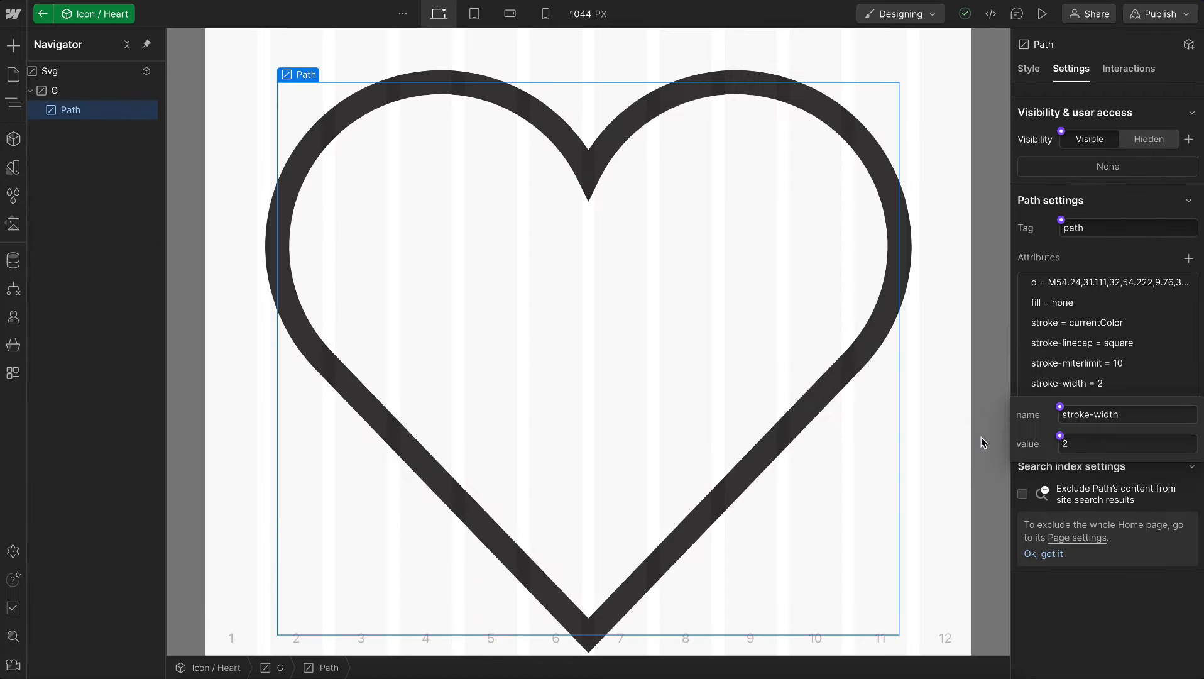
pyautogui.click(1109, 444)
pyautogui.hotkey('ctrl', 'v')
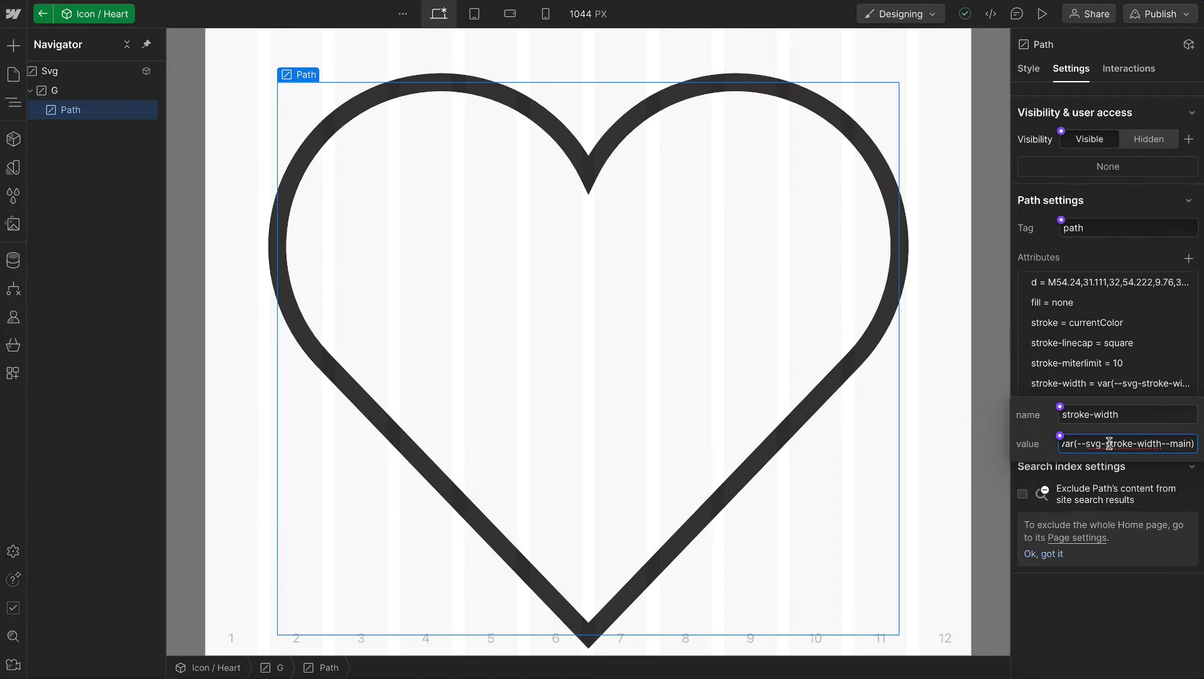
# Add a vector-effect attribute set to non-scaling-stroke on the heart path.
pyautogui.click(1100, 254)
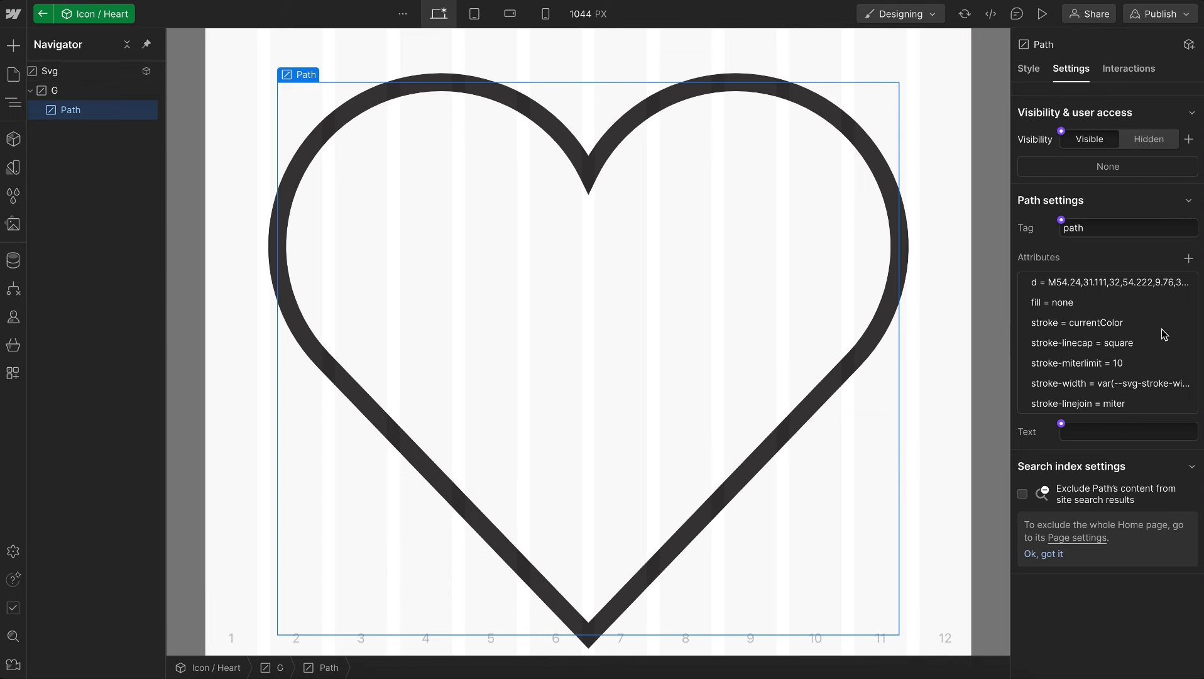
pyautogui.click(1189, 259)
pyautogui.write('vector-effect')
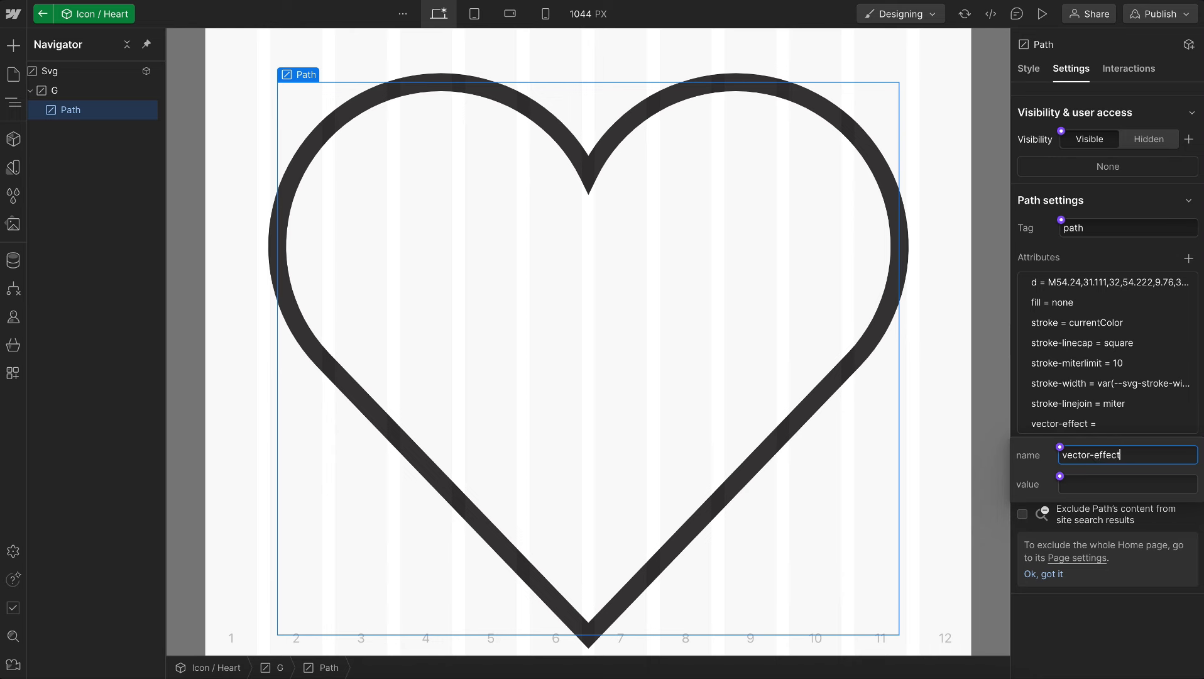
pyautogui.click(1128, 484)
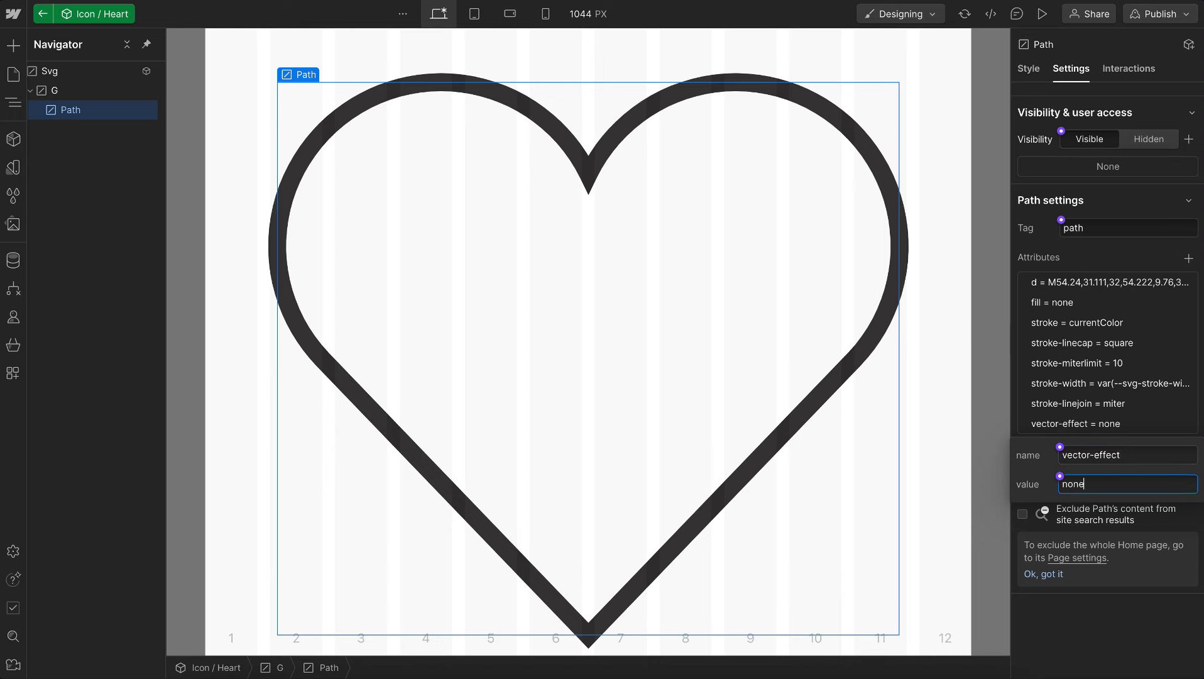
pyautogui.write('non-scaling-stroke')
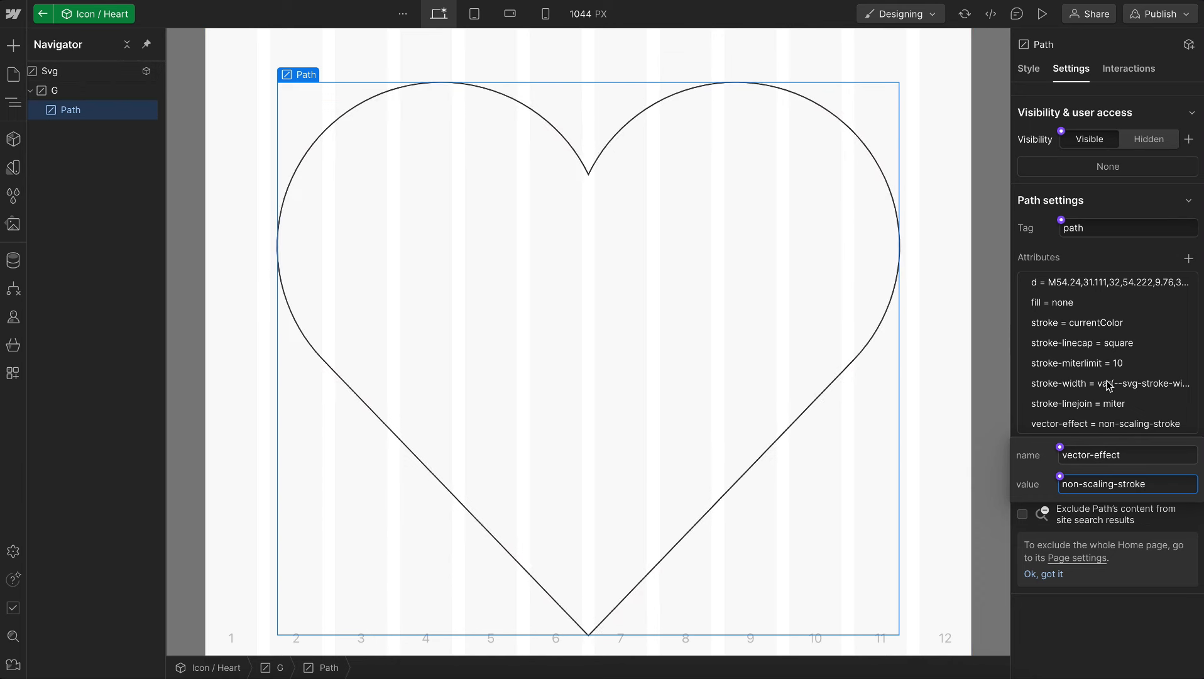
pyautogui.press('Return')
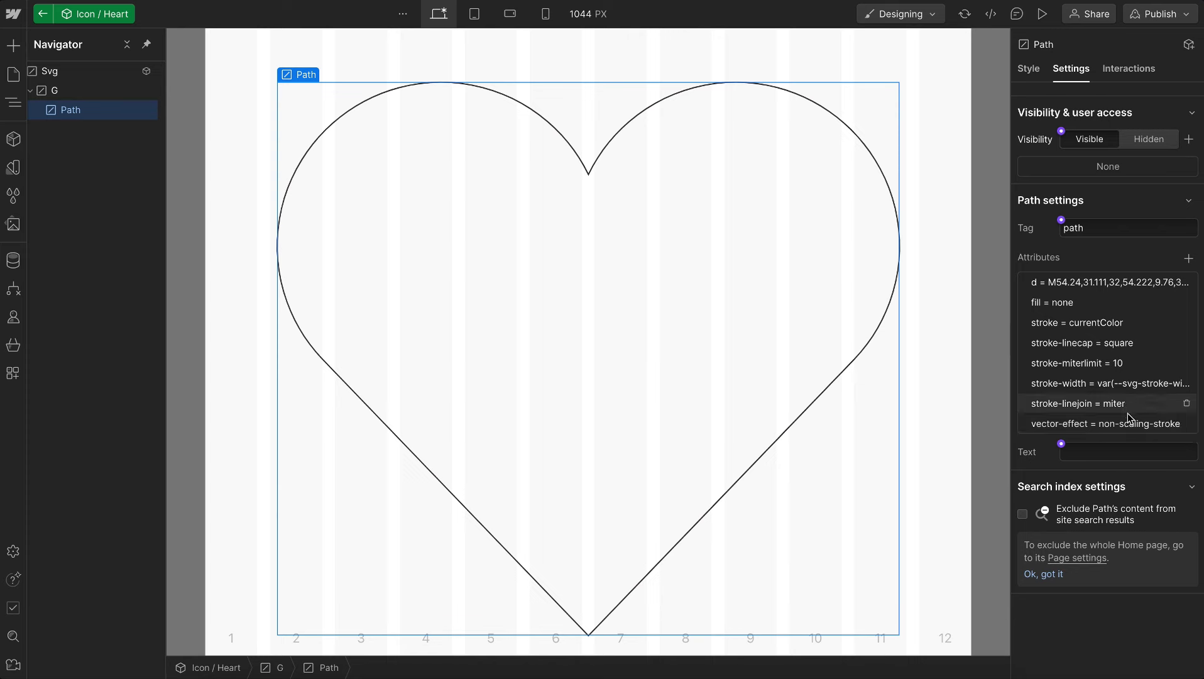
# Leave the Icon / Heart component and scroll through the Lumos Components documentation.
pyautogui.click(44, 13)
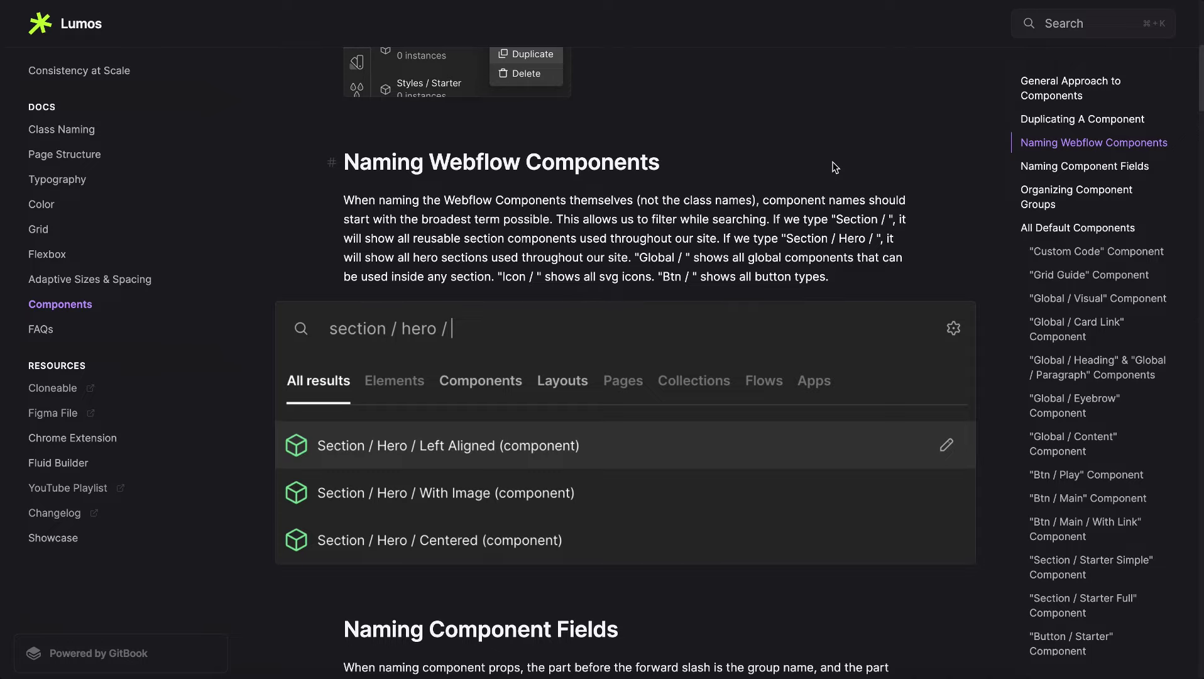
pyautogui.scroll(-4, 833, 162)
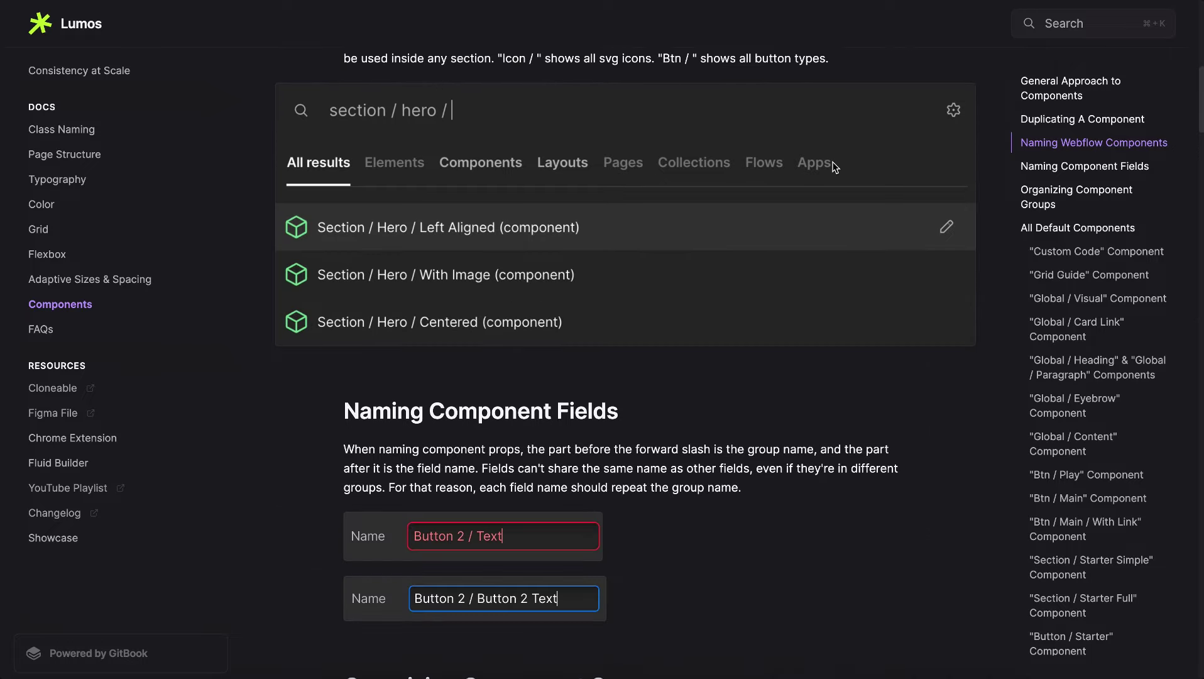
pyautogui.scroll(-10, 848, 351)
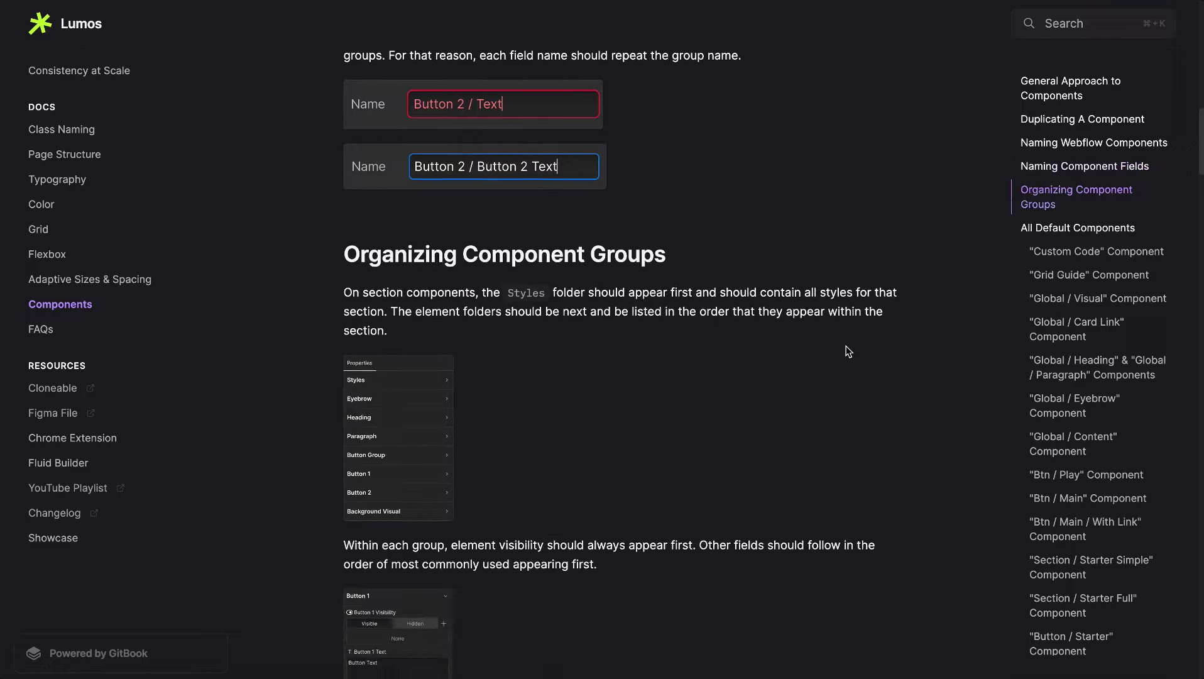
pyautogui.scroll(-12, 848, 351)
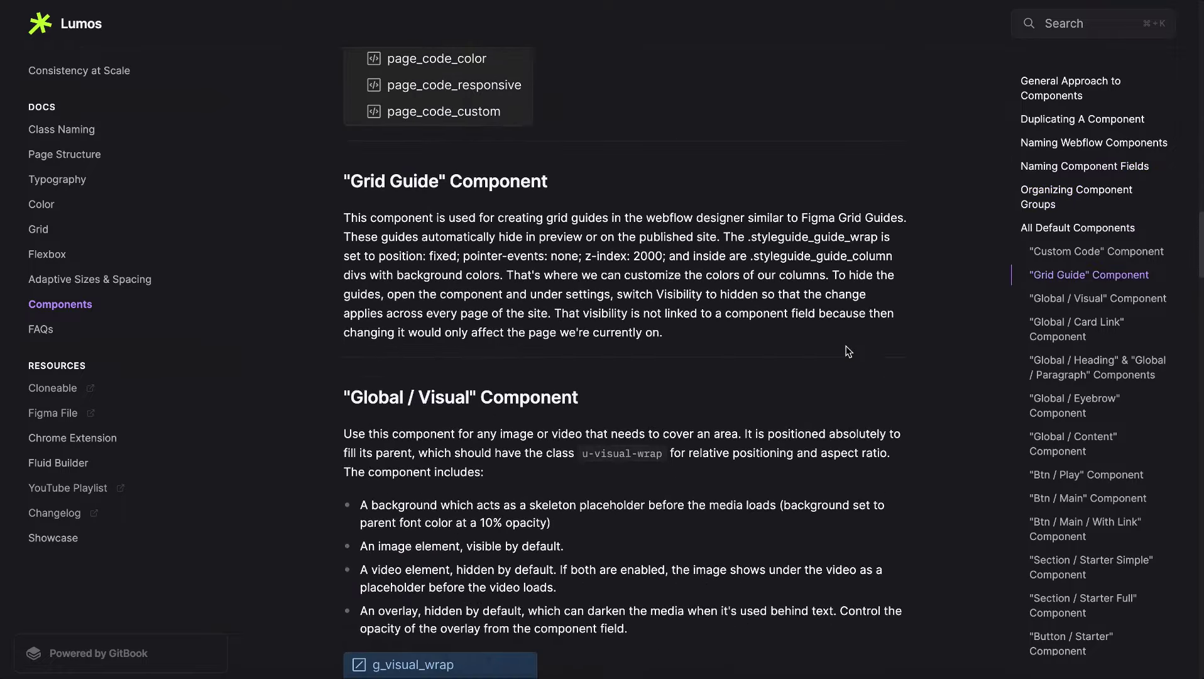
pyautogui.scroll(-5, 848, 351)
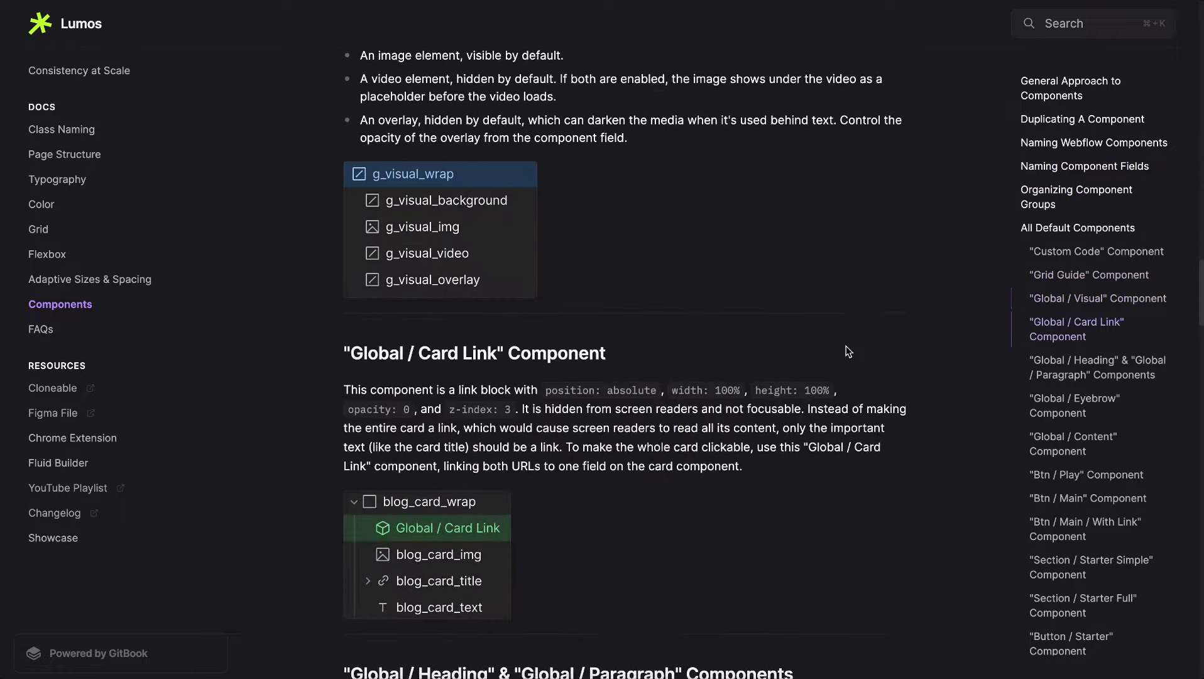